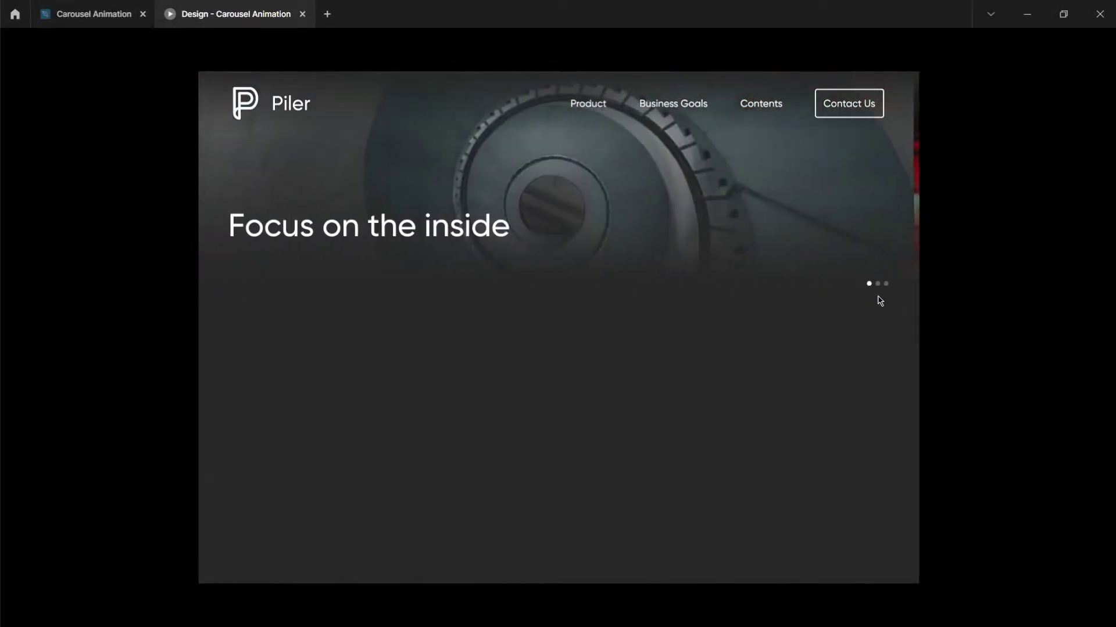
# Advance the carousel preview slides and select the Carousel Design frame.
pyautogui.click(887, 290)
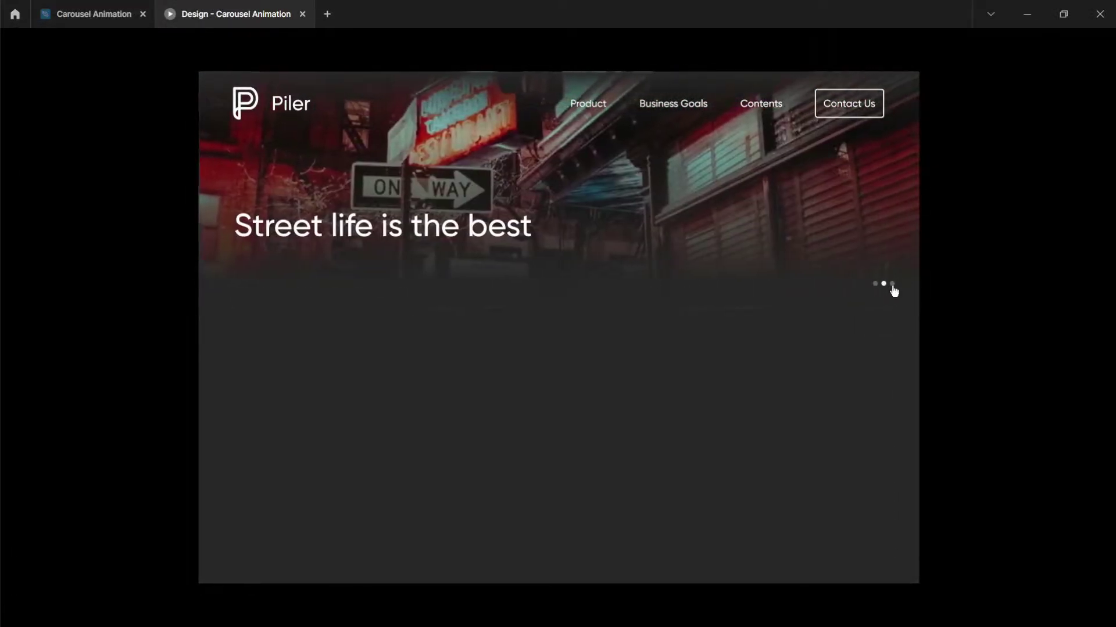
pyautogui.click(892, 289)
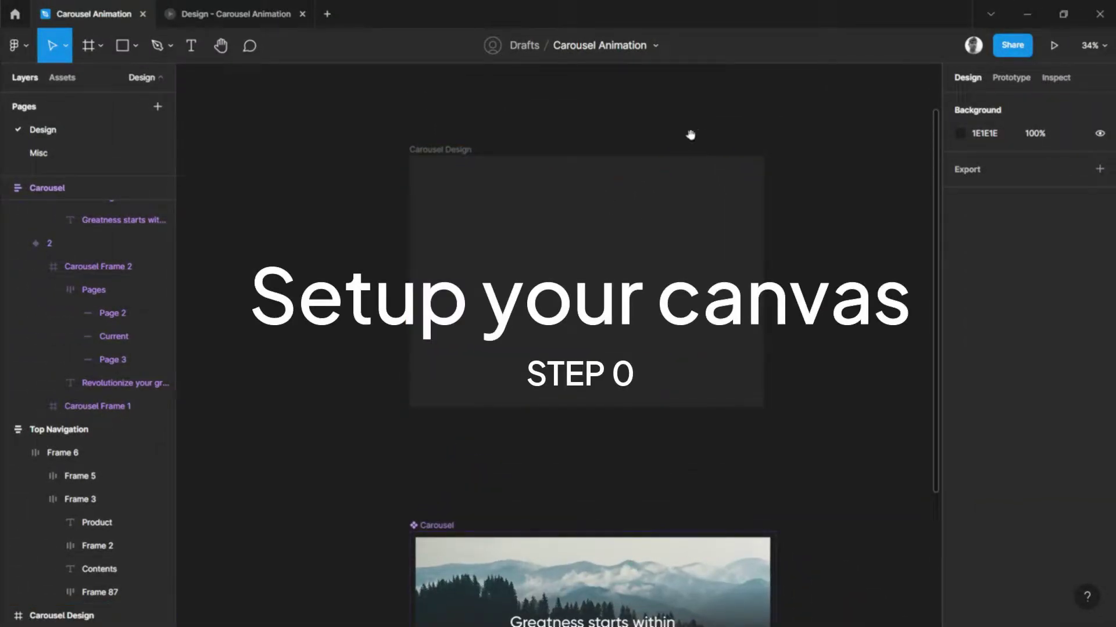
pyautogui.scroll(2, 651, 178)
pyautogui.click(472, 216)
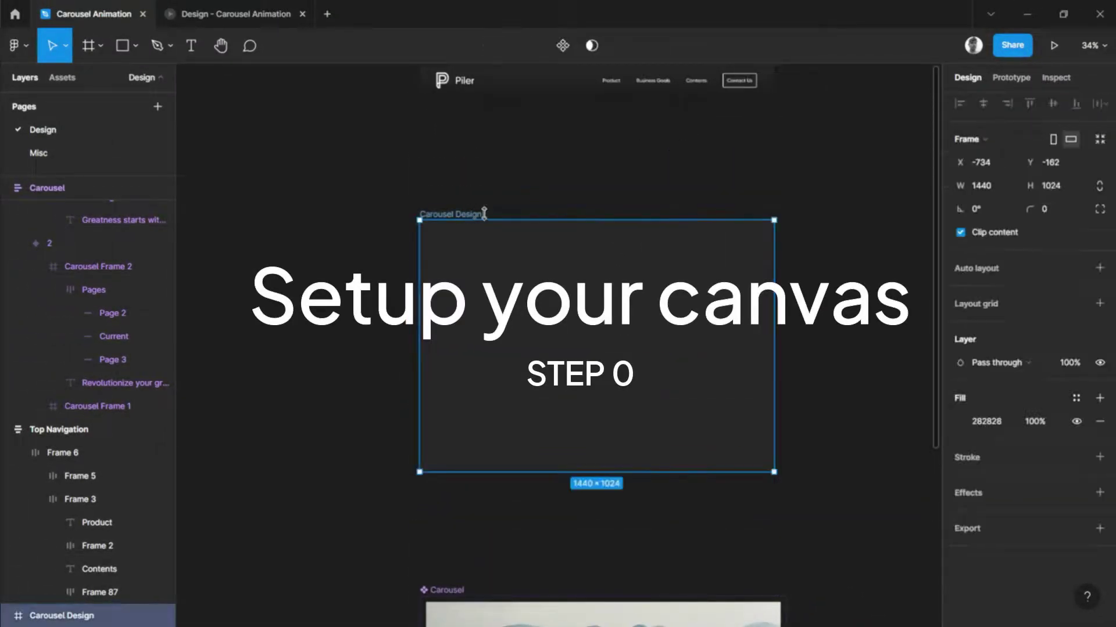
pyautogui.click(531, 175)
pyautogui.scroll(5, 494, 204)
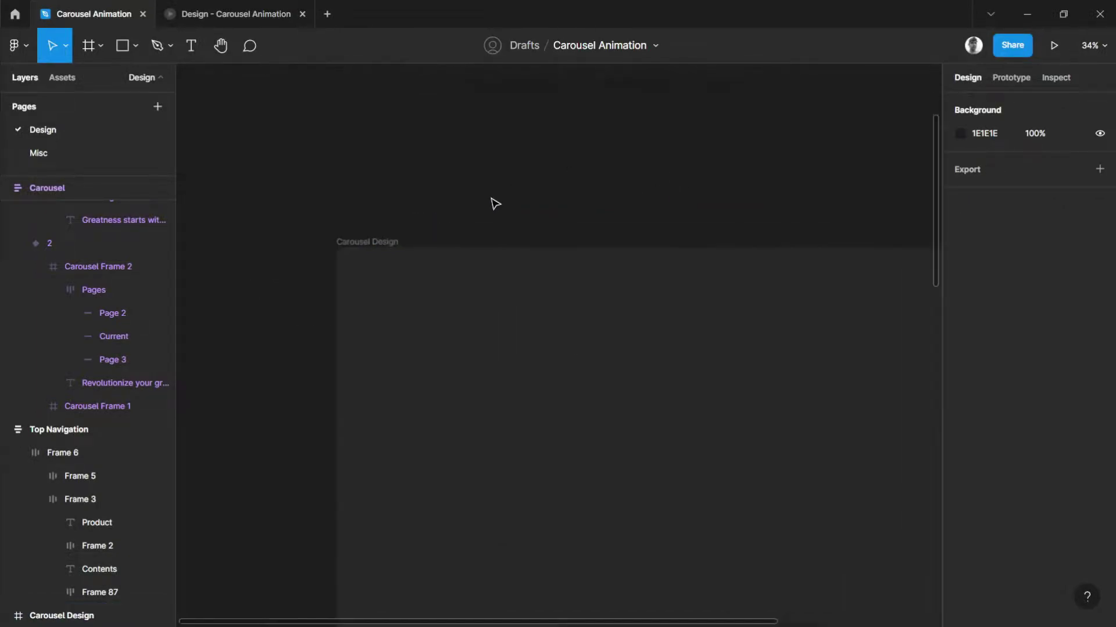
pyautogui.click(353, 249)
pyautogui.scroll(-3, 530, 214)
pyautogui.scroll(-3, 493, 117)
pyautogui.scroll(1, 578, 138)
pyautogui.click(692, 134)
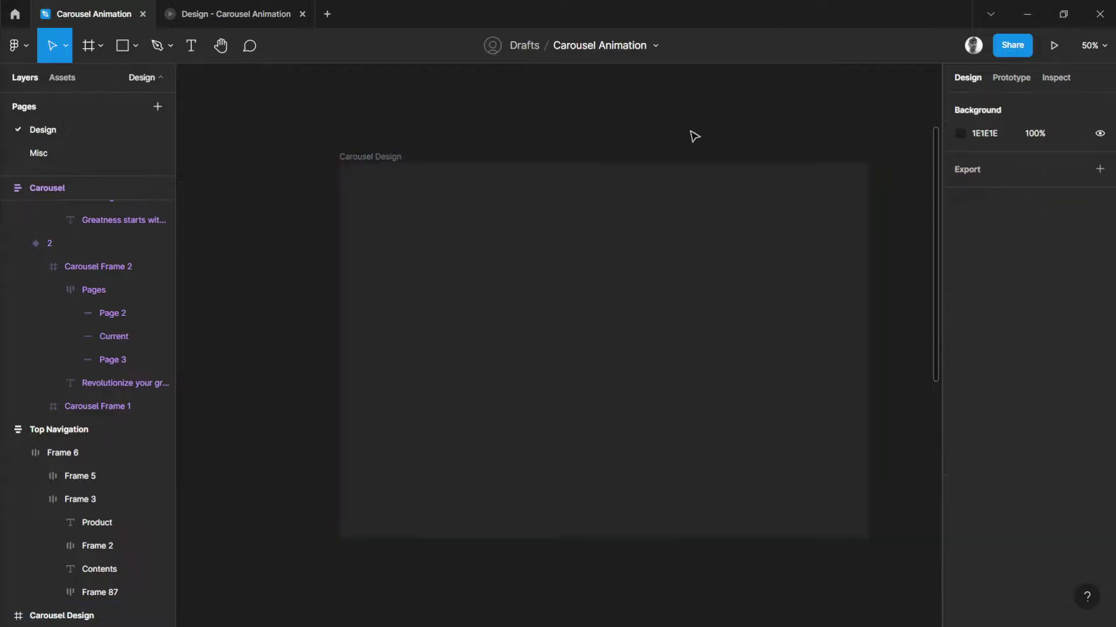
pyautogui.scroll(-2, 695, 134)
pyautogui.scroll(2, 668, 163)
# Inspect the Carousel component's first and second variants.
pyautogui.click(399, 215)
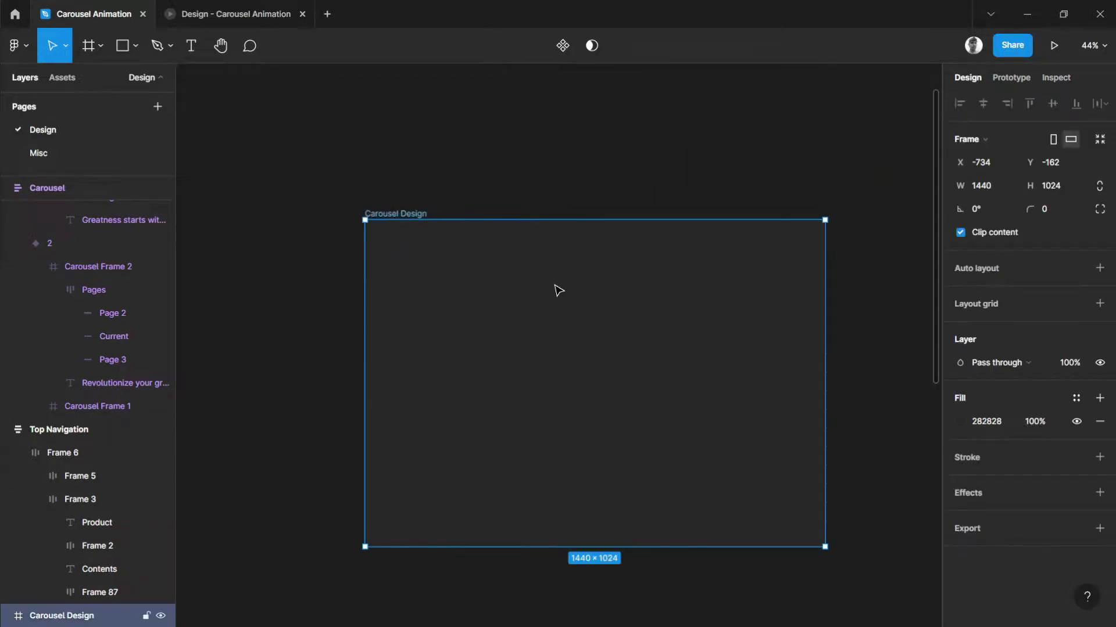
pyautogui.click(539, 192)
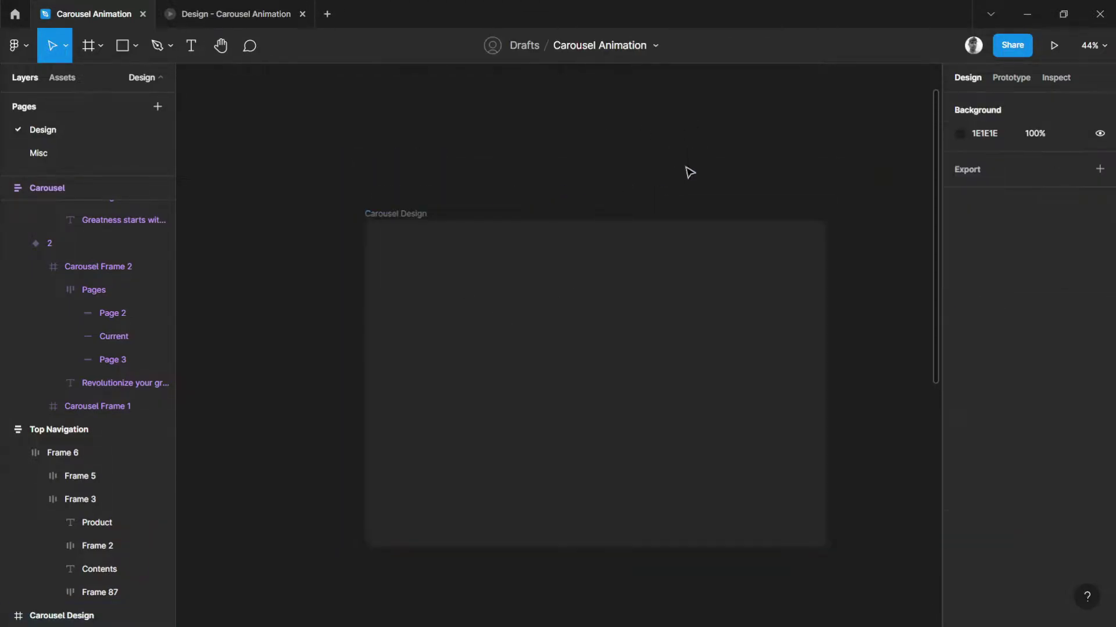
pyautogui.scroll(-1, 683, 173)
pyautogui.moveTo(735, 269); pyautogui.dragTo(722, 237)
pyautogui.scroll(-5, 674, 291)
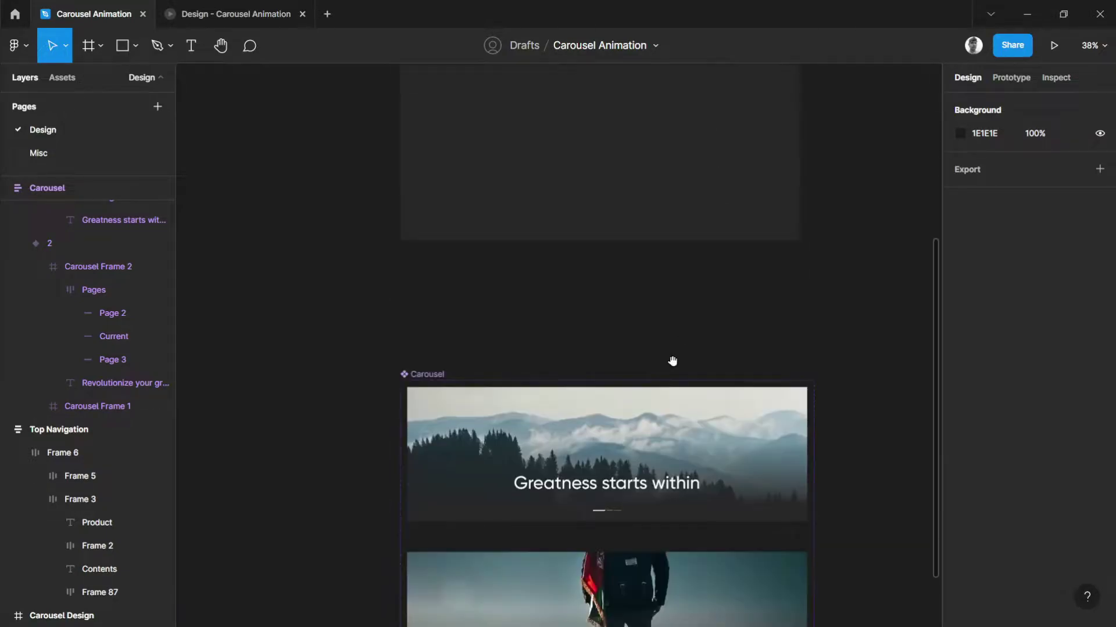
pyautogui.click(607, 269)
pyautogui.click(541, 381)
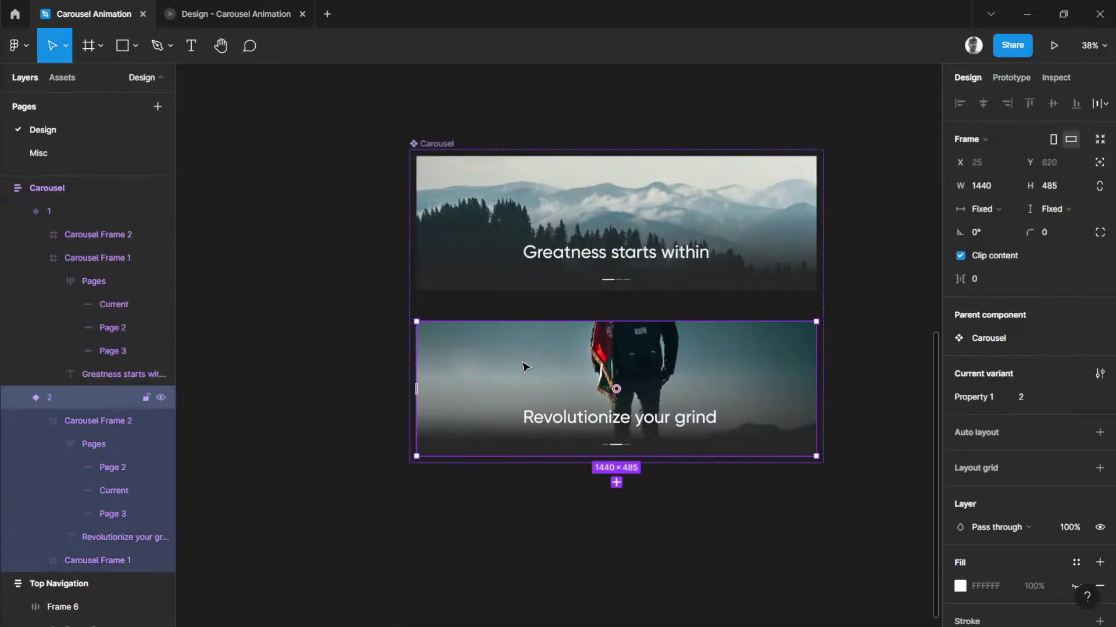
pyautogui.click(374, 282)
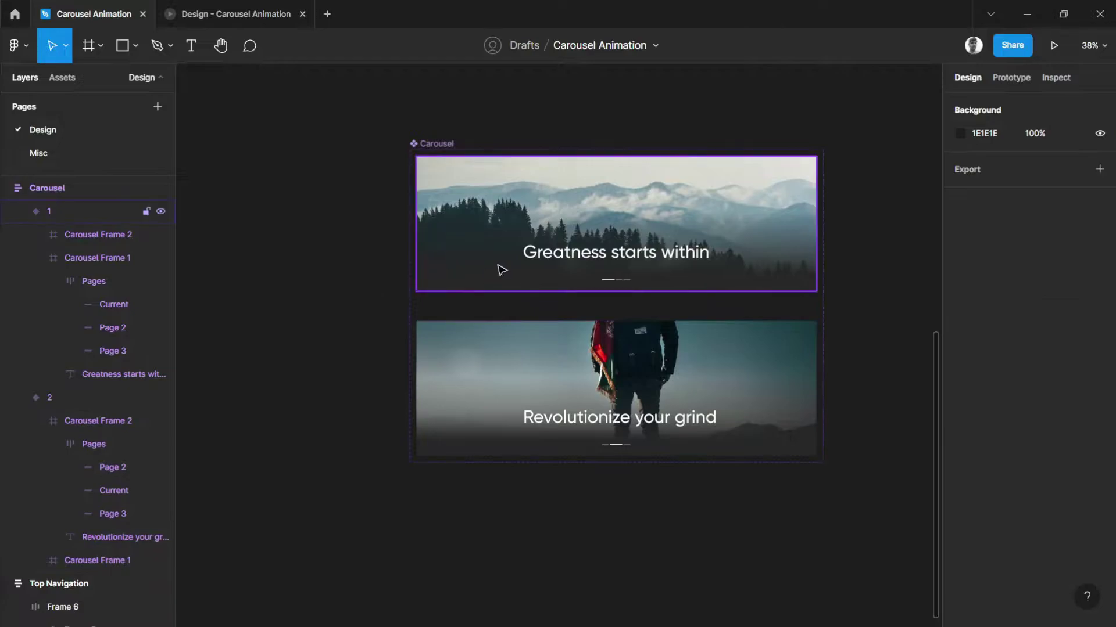
pyautogui.scroll(10, 346, 451)
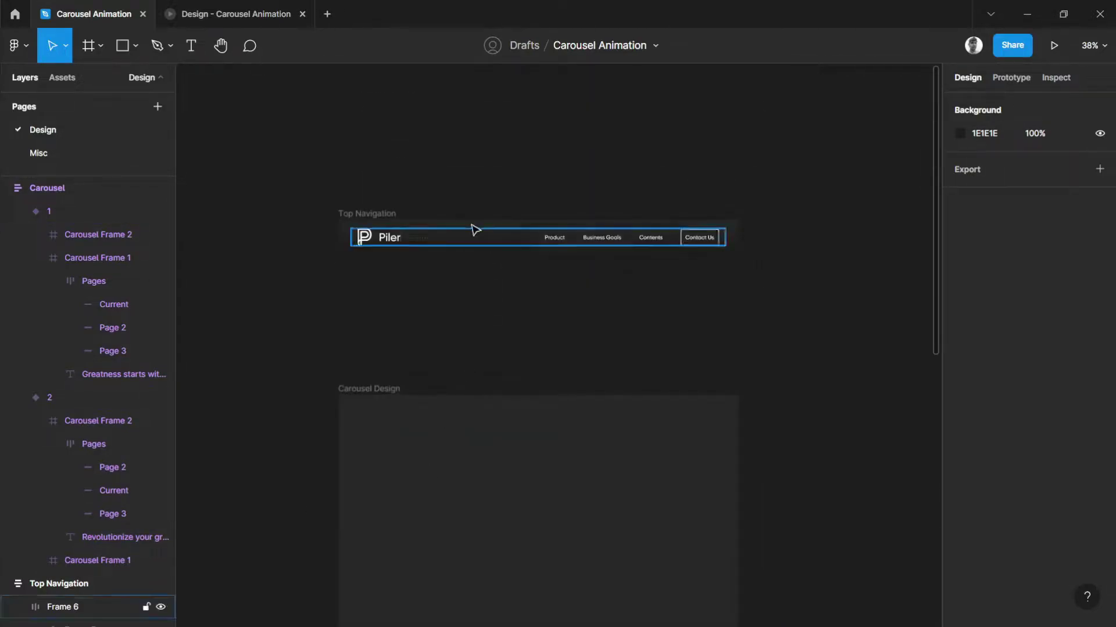
# Drag the Top Navigation frame into the Carousel Design frame.
pyautogui.click(375, 216)
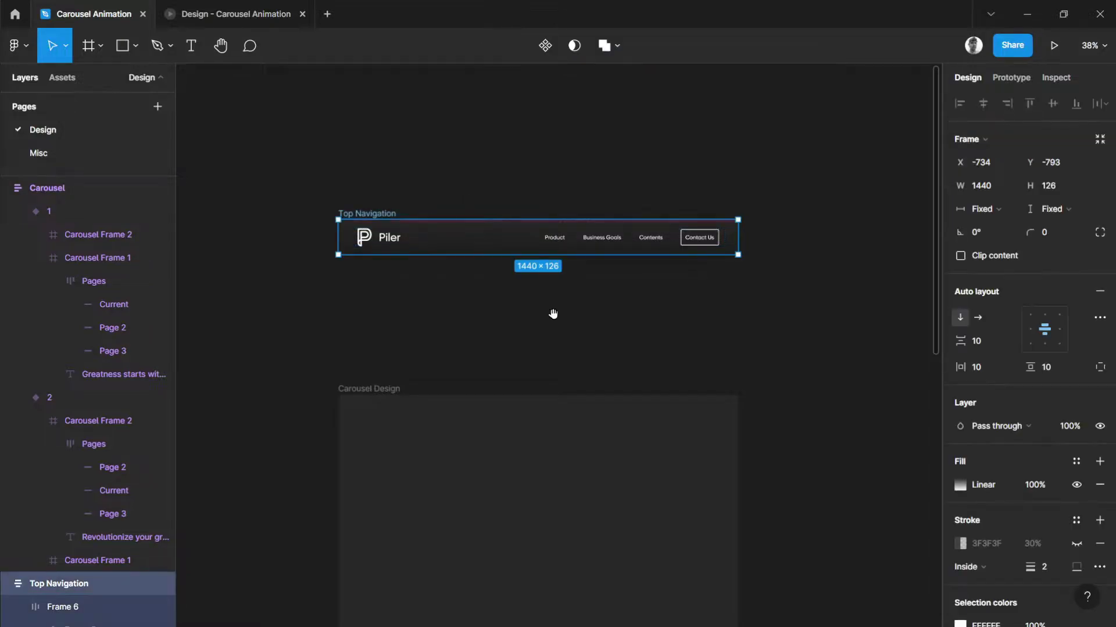
pyautogui.moveTo(553, 302); pyautogui.dragTo(580, 219)
pyautogui.click(464, 241)
pyautogui.scroll(-1, 523, 238)
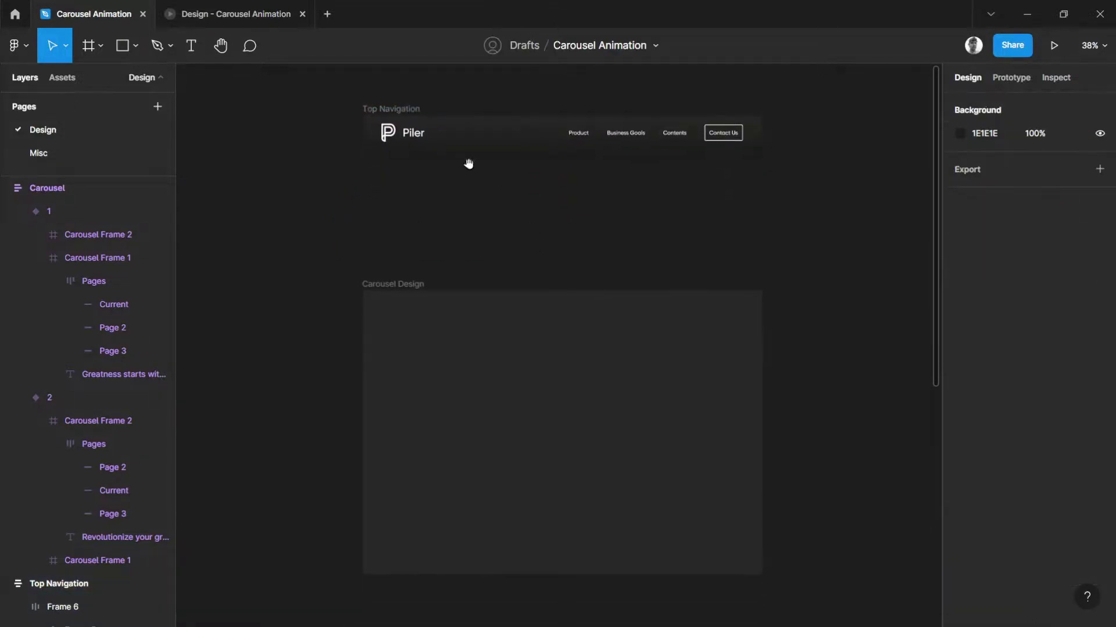
pyautogui.click(407, 110)
pyautogui.moveTo(449, 138); pyautogui.dragTo(408, 309)
pyautogui.scroll(3, 465, 341)
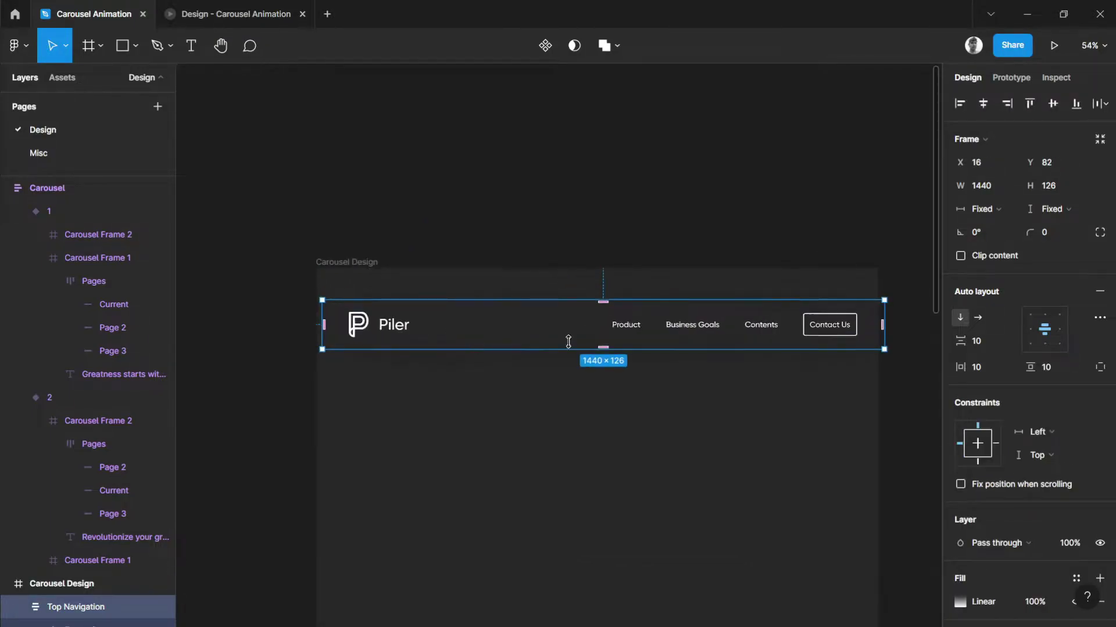
# Align Top Navigation to the top and horizontal centre of Carousel Design.
pyautogui.click(1029, 107)
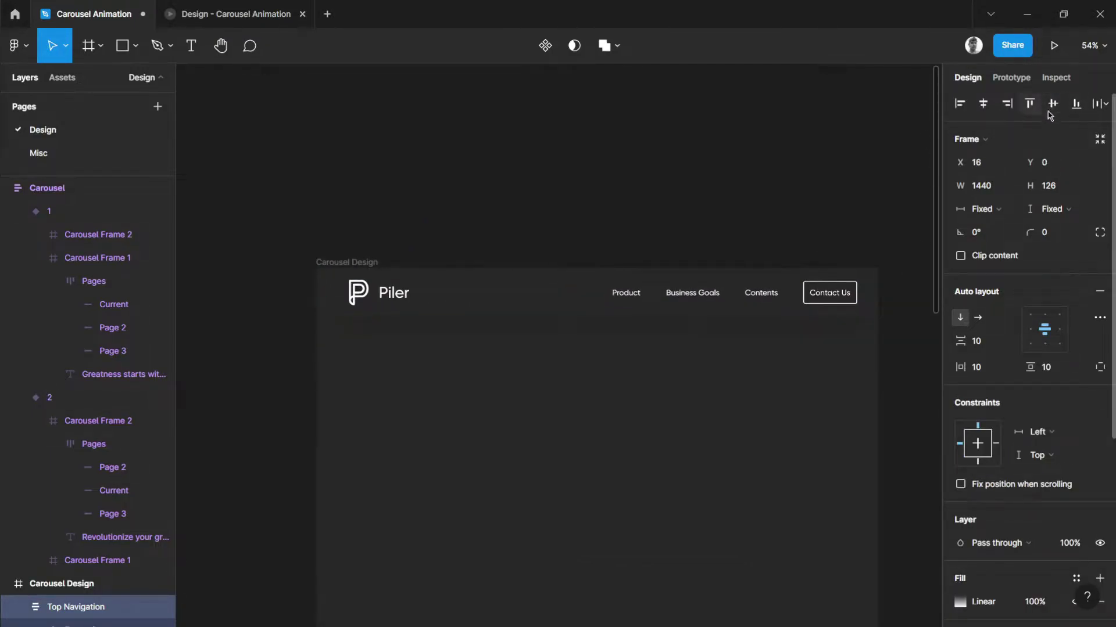
pyautogui.click(981, 109)
pyautogui.click(675, 213)
pyautogui.scroll(-3, 685, 142)
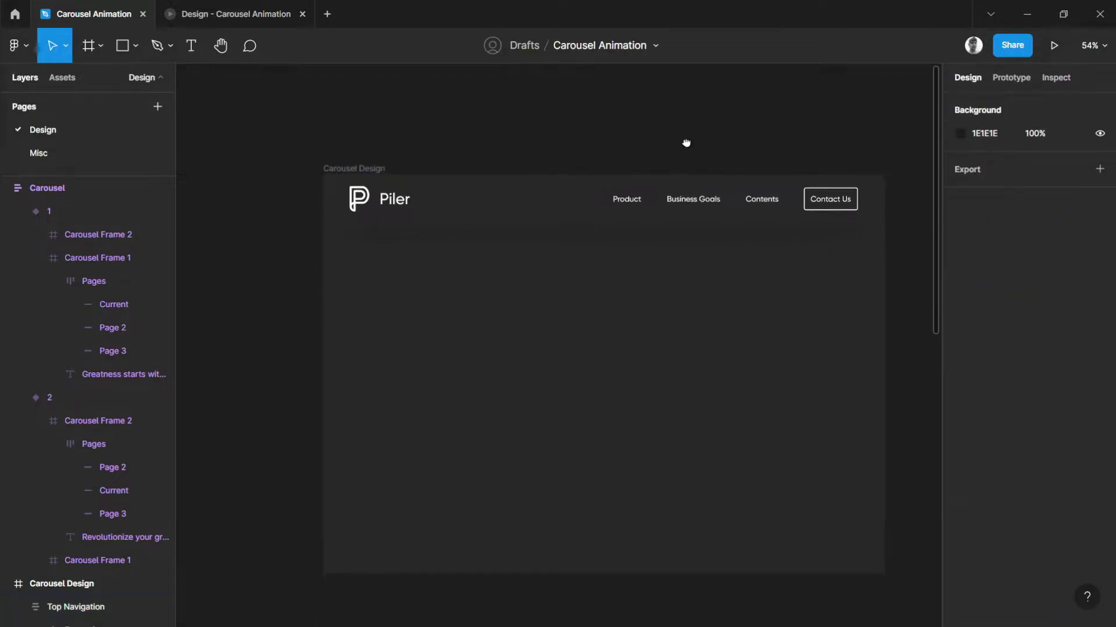
pyautogui.click(623, 215)
pyautogui.click(650, 331)
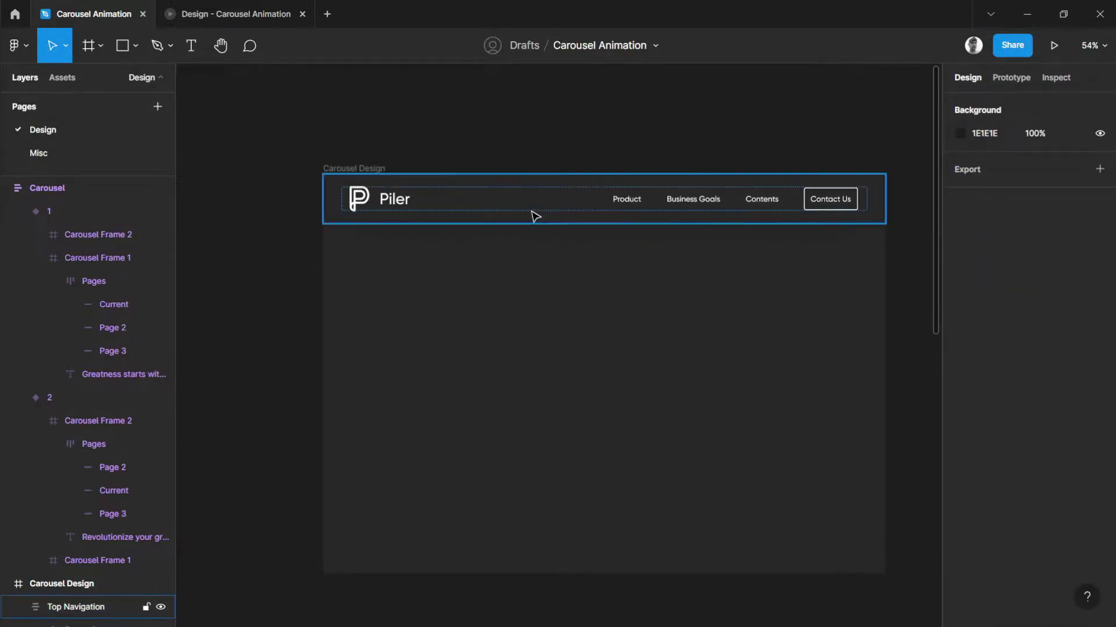
pyautogui.click(531, 215)
pyautogui.click(491, 273)
pyautogui.click(352, 221)
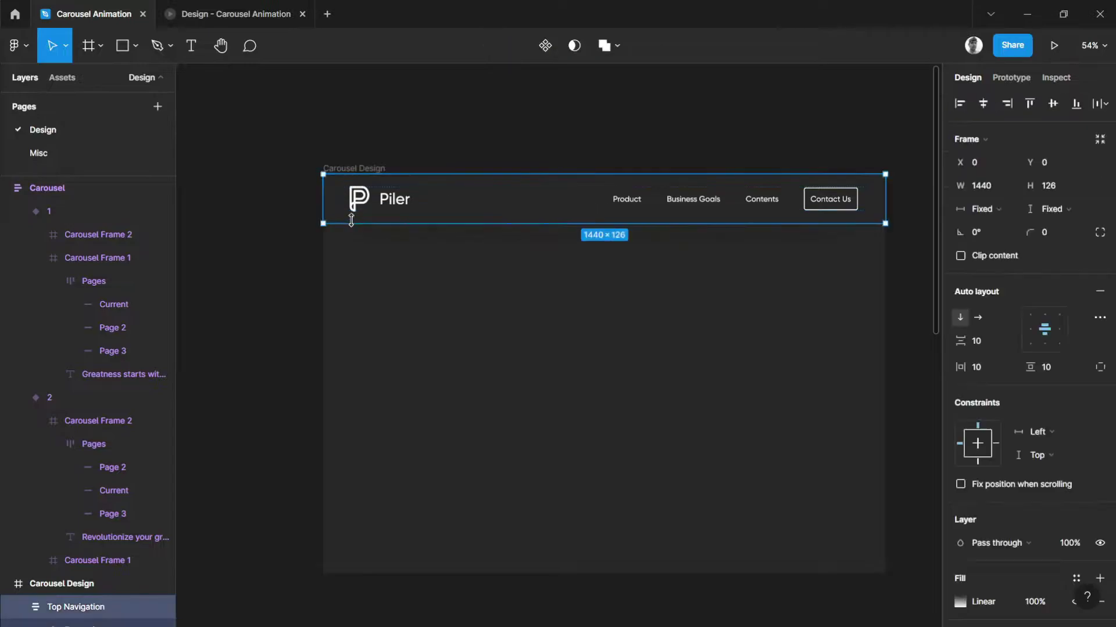
# Pan the view to review Carousel Design with the nav bar in place.
pyautogui.scroll(-5, 1066, 380)
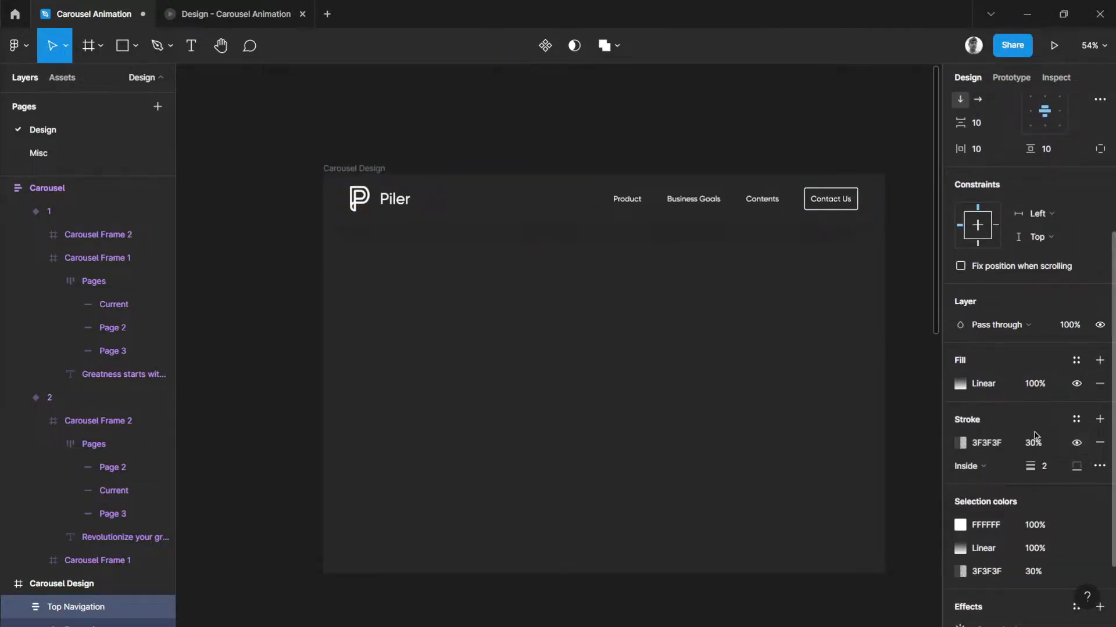
pyautogui.click(732, 134)
pyautogui.moveTo(732, 134); pyautogui.dragTo(733, 114)
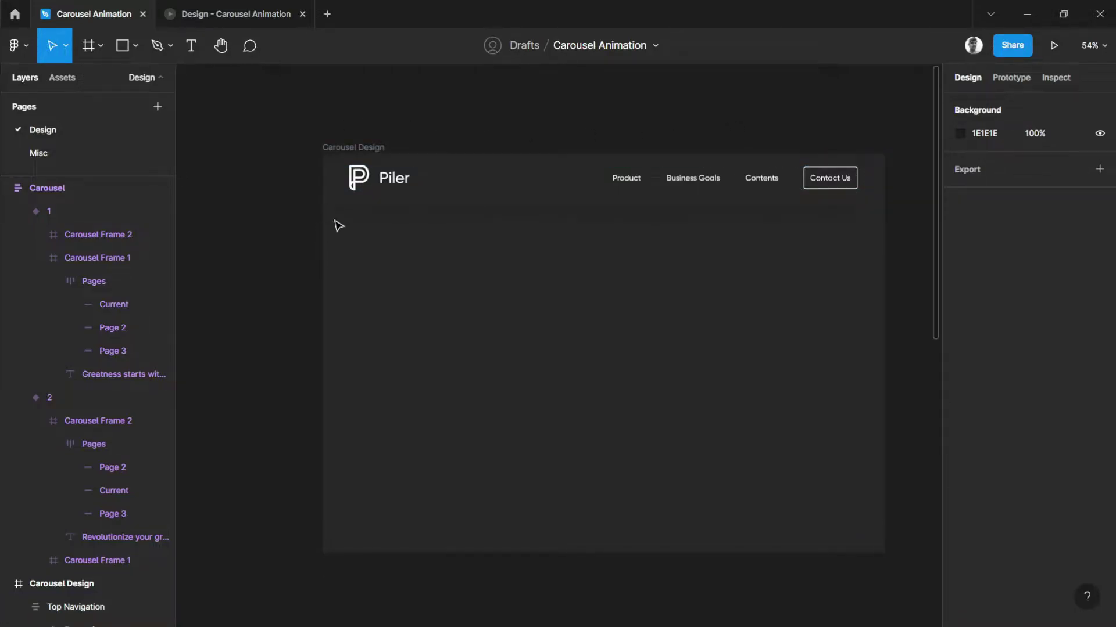
pyautogui.moveTo(907, 297); pyautogui.dragTo(907, 284)
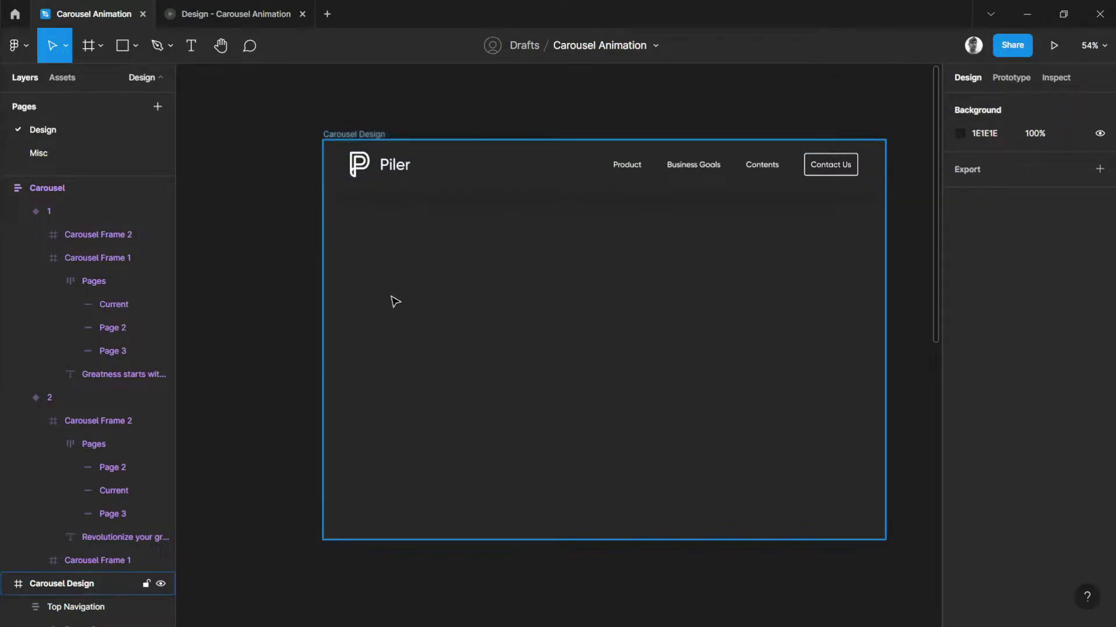
pyautogui.moveTo(280, 254)
pyautogui.mouseDown()
pyautogui.moveTo(271, 276)
pyautogui.moveTo(263, 249)
pyautogui.mouseUp()
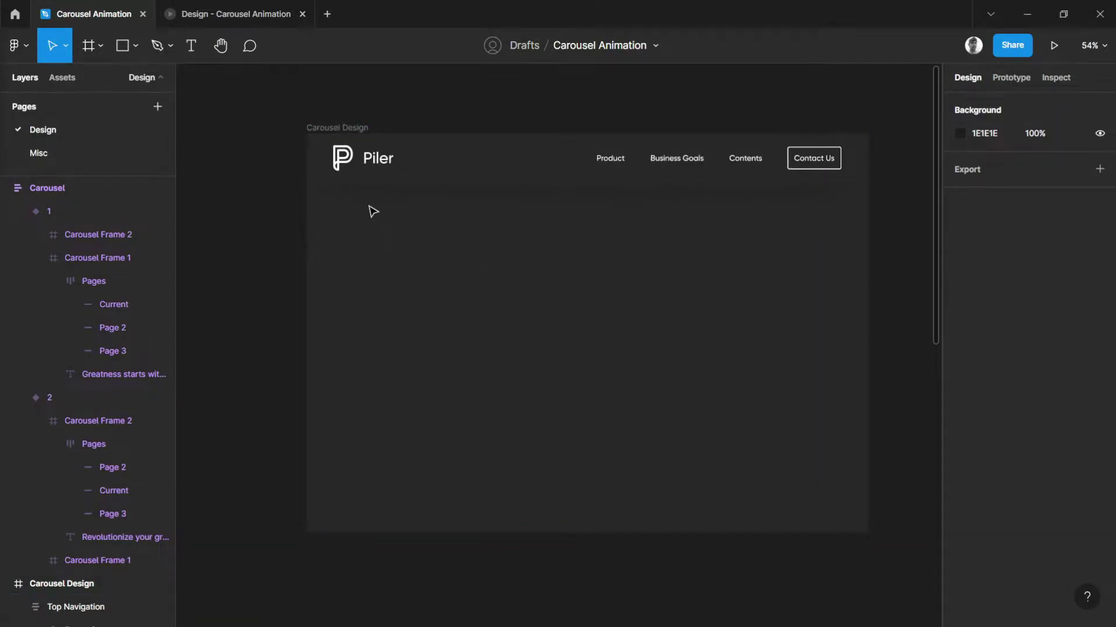
# Draw a full-width frame under the navigation and trim its height to 472.
pyautogui.press('f')
pyautogui.moveTo(306, 183); pyautogui.dragTo(869, 387)
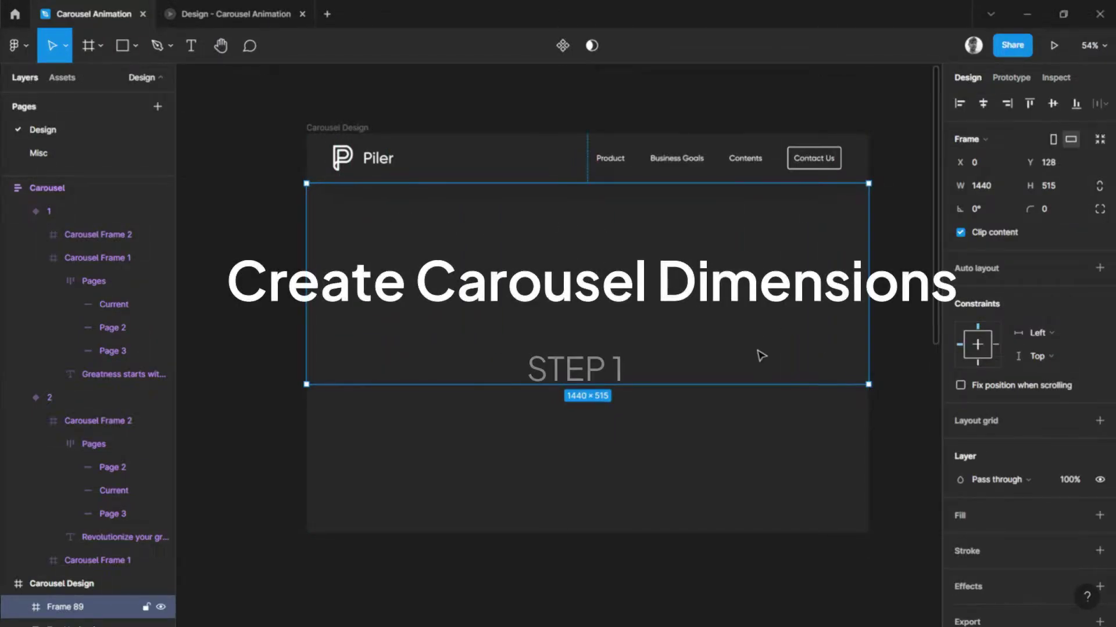
pyautogui.moveTo(761, 385); pyautogui.dragTo(762, 367)
pyautogui.scroll(1, 314, 177)
pyautogui.scroll(10, 314, 177)
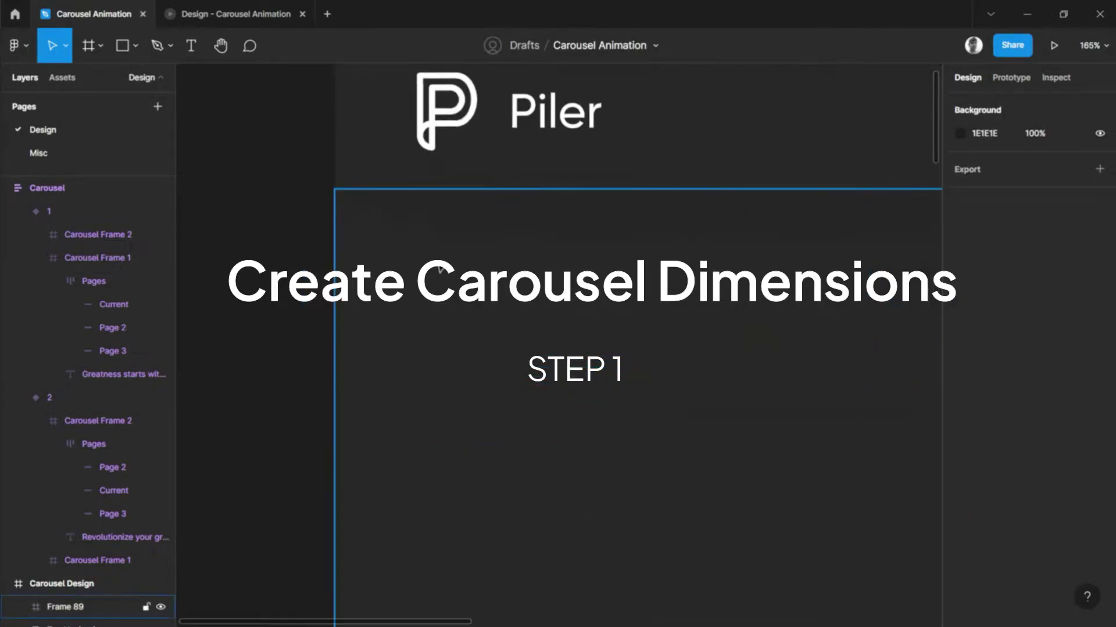
# Select Frame 89 and pan to bring the Carousel component into view.
pyautogui.click(276, 247)
pyautogui.scroll(-10, 290, 202)
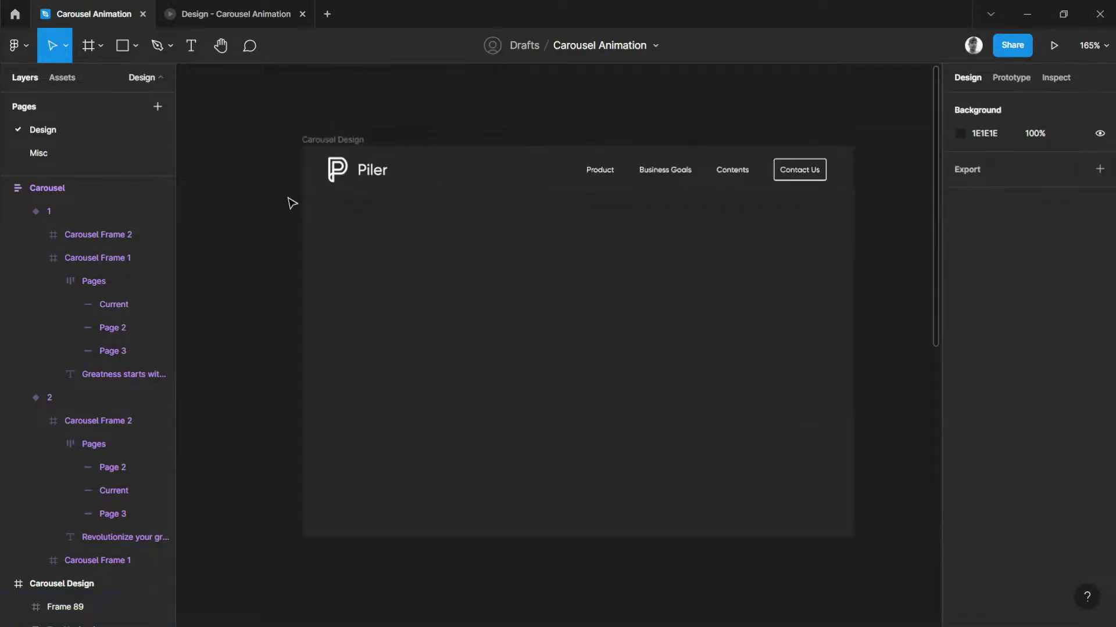
pyautogui.click(544, 316)
pyautogui.moveTo(695, 315); pyautogui.dragTo(683, 292)
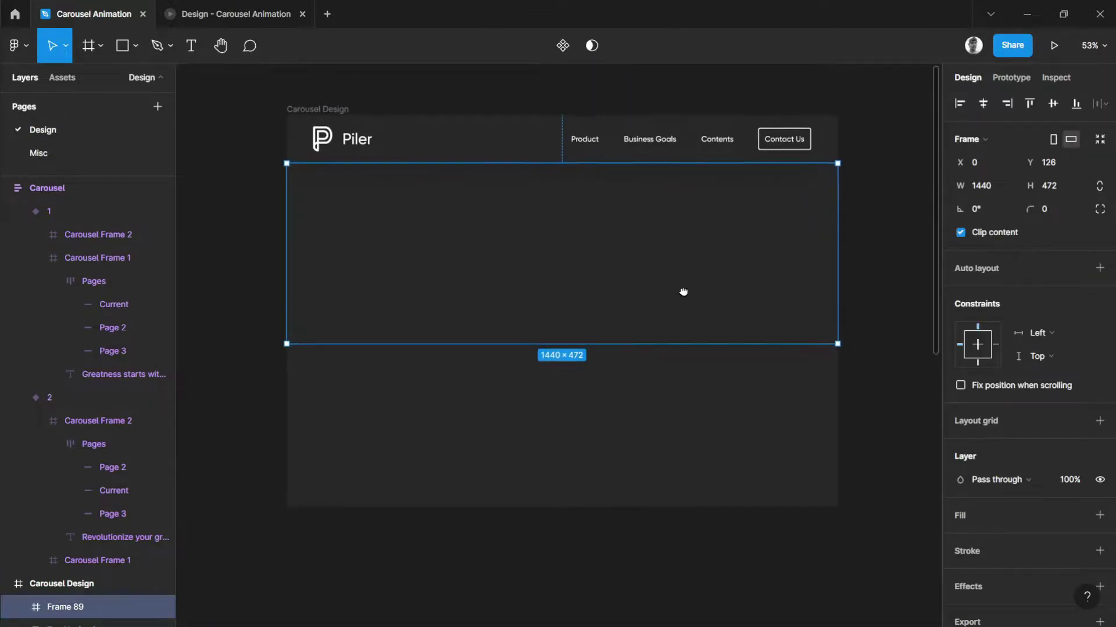
pyautogui.moveTo(627, 236); pyautogui.dragTo(626, 200)
pyautogui.scroll(-3, 630, 271)
pyautogui.scroll(1, 622, 199)
pyautogui.scroll(-5, 645, 200)
pyautogui.scroll(4, 563, 299)
pyautogui.scroll(2, 558, 249)
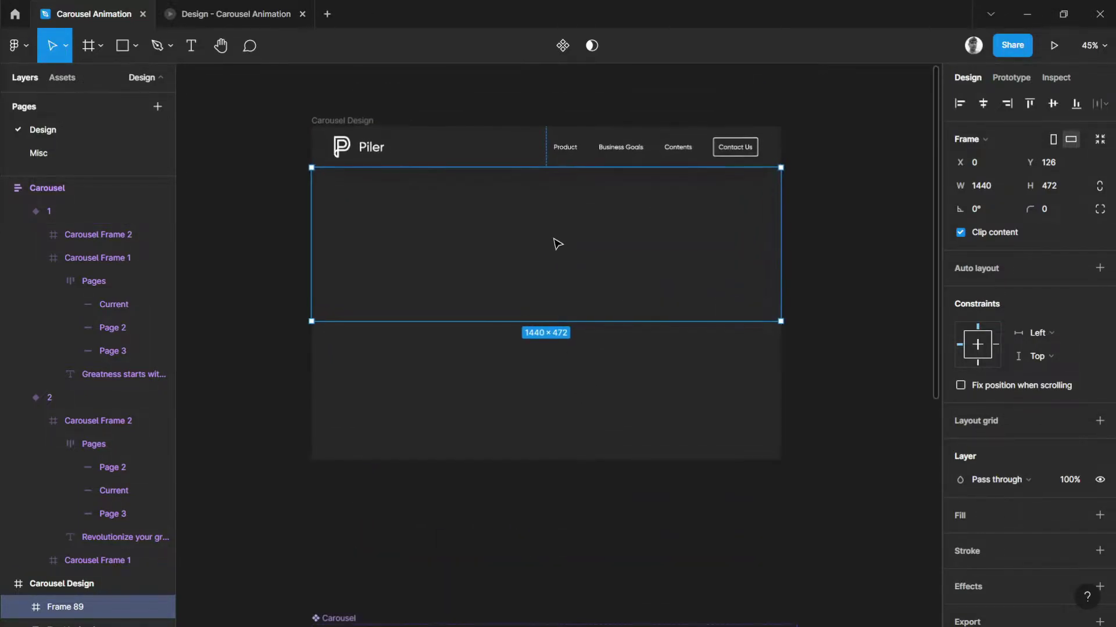
# Fill Frame 89 with the spiral staircase photo from the Pexels plugin, then close the plugin.
pyautogui.hotkey('ctrl', '/')
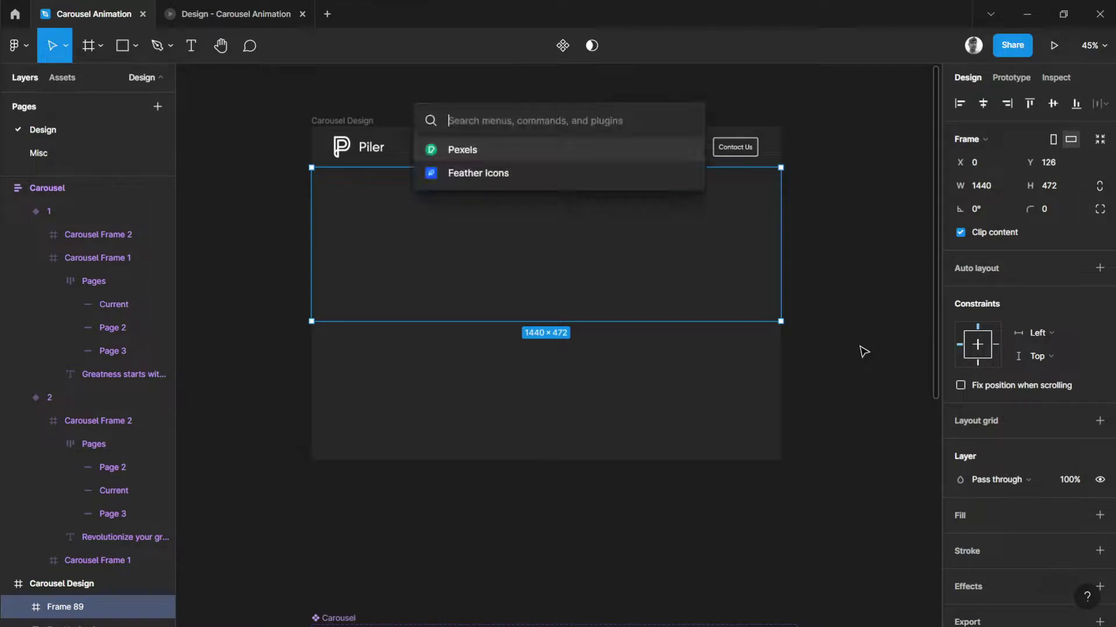
pyautogui.press('Return')
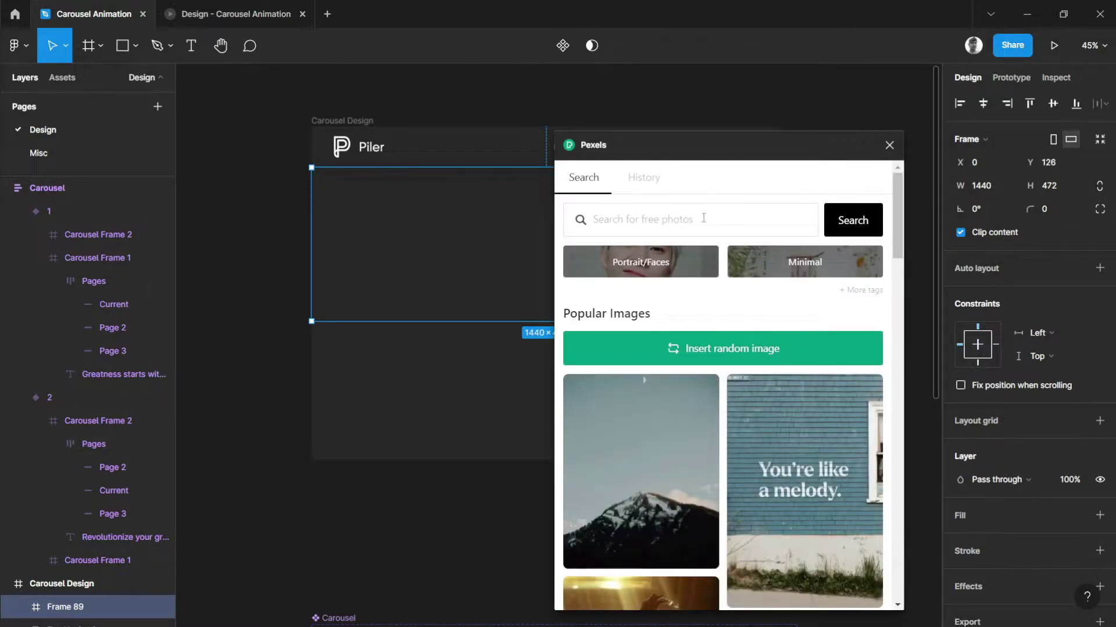
pyautogui.click(706, 218)
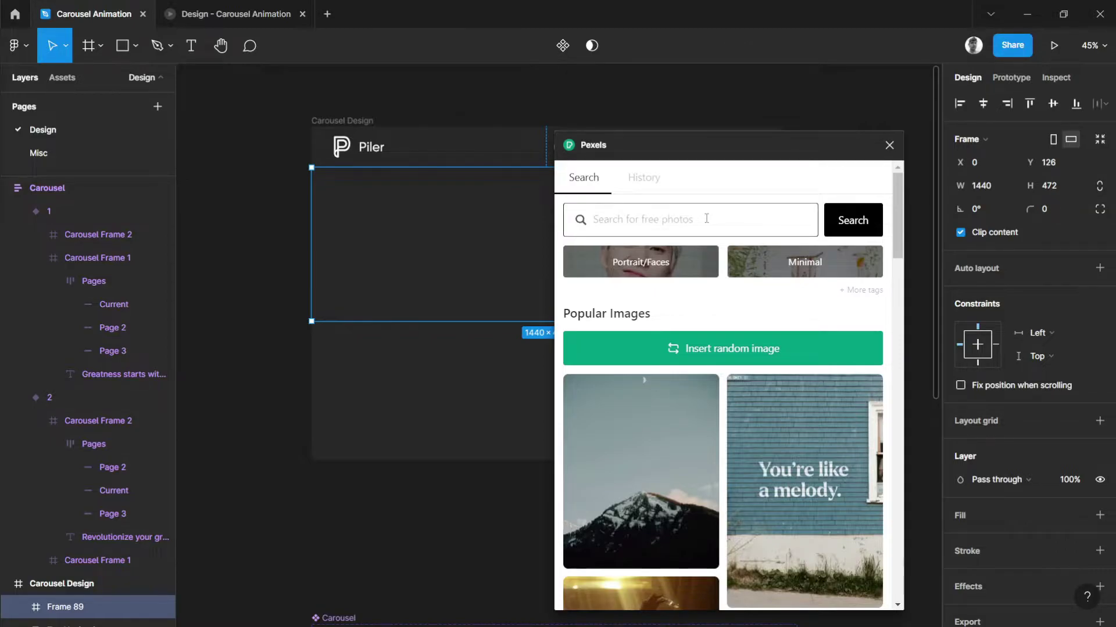
pyautogui.scroll(-15, 777, 342)
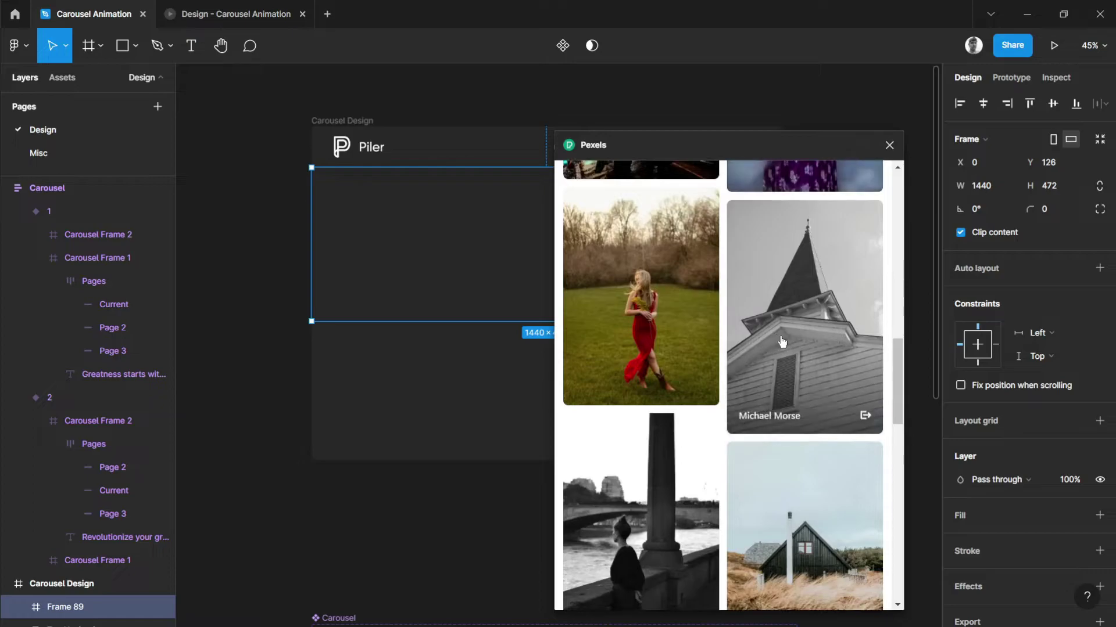
pyautogui.scroll(-10, 779, 341)
pyautogui.scroll(5, 781, 342)
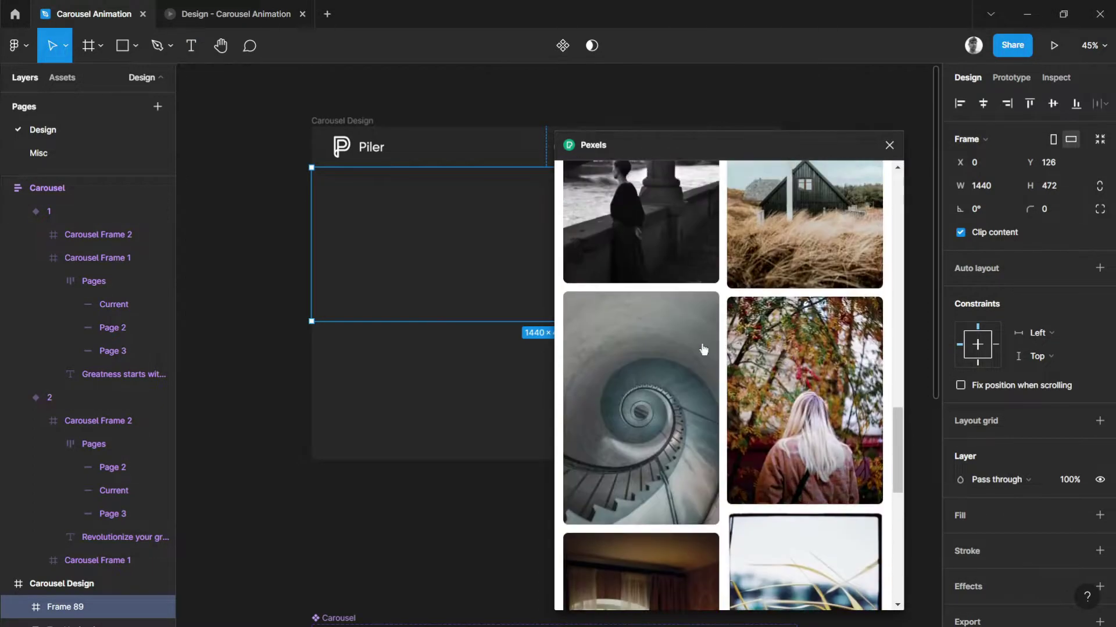
pyautogui.click(655, 373)
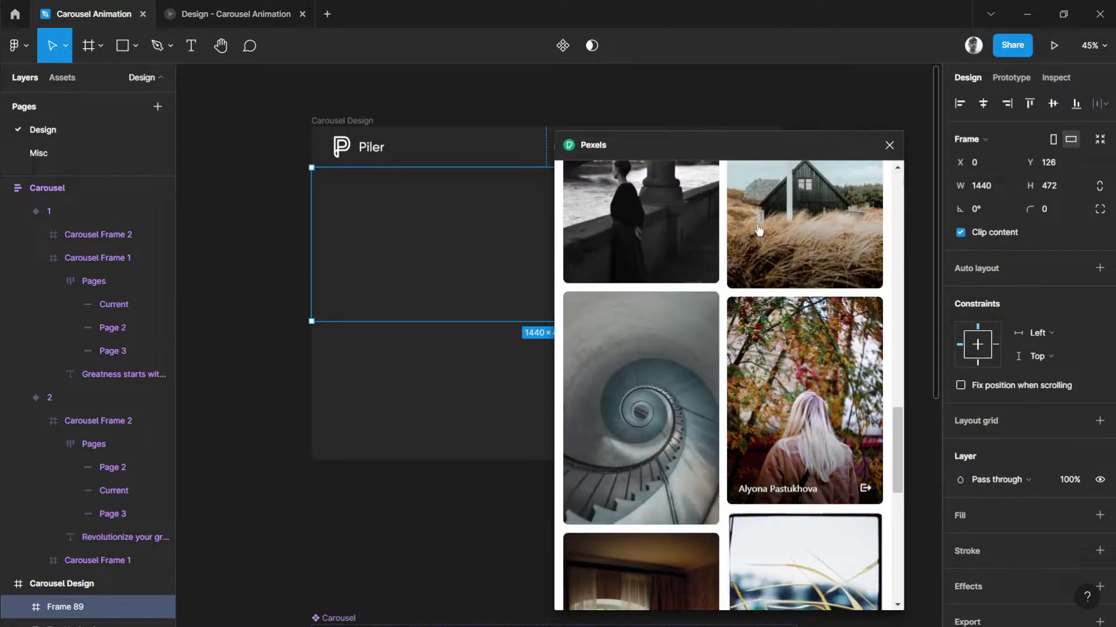
pyautogui.click(889, 144)
pyautogui.moveTo(849, 102); pyautogui.dragTo(877, 171)
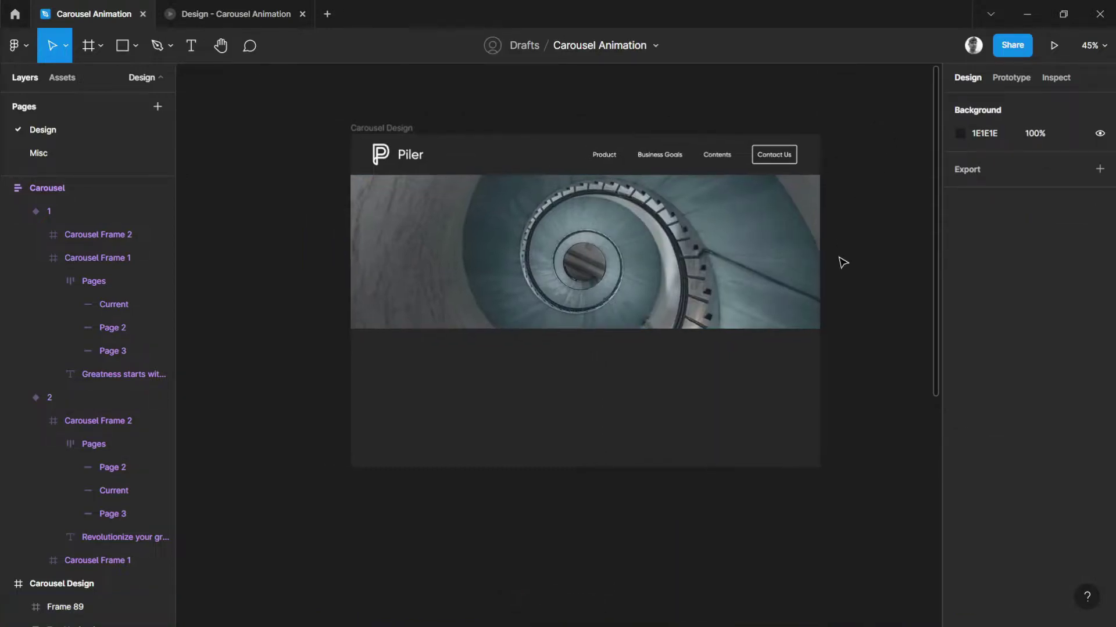
# Rename the photo frame to Carousel Frame.
pyautogui.click(611, 275)
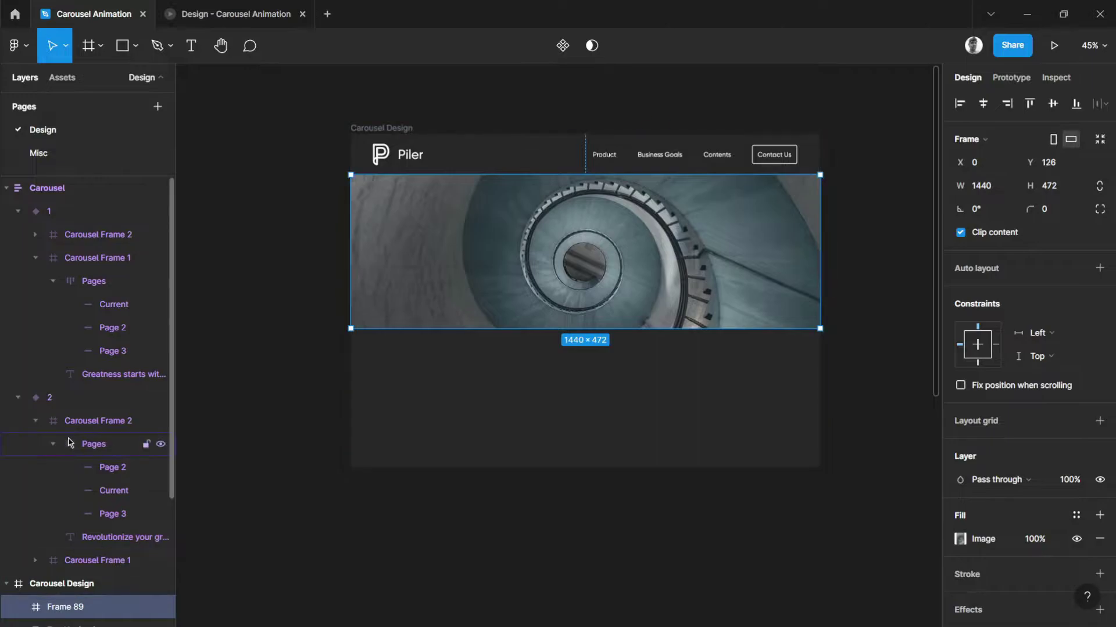
pyautogui.scroll(-3, 71, 463)
pyautogui.hotkey('ctrl', 'r')
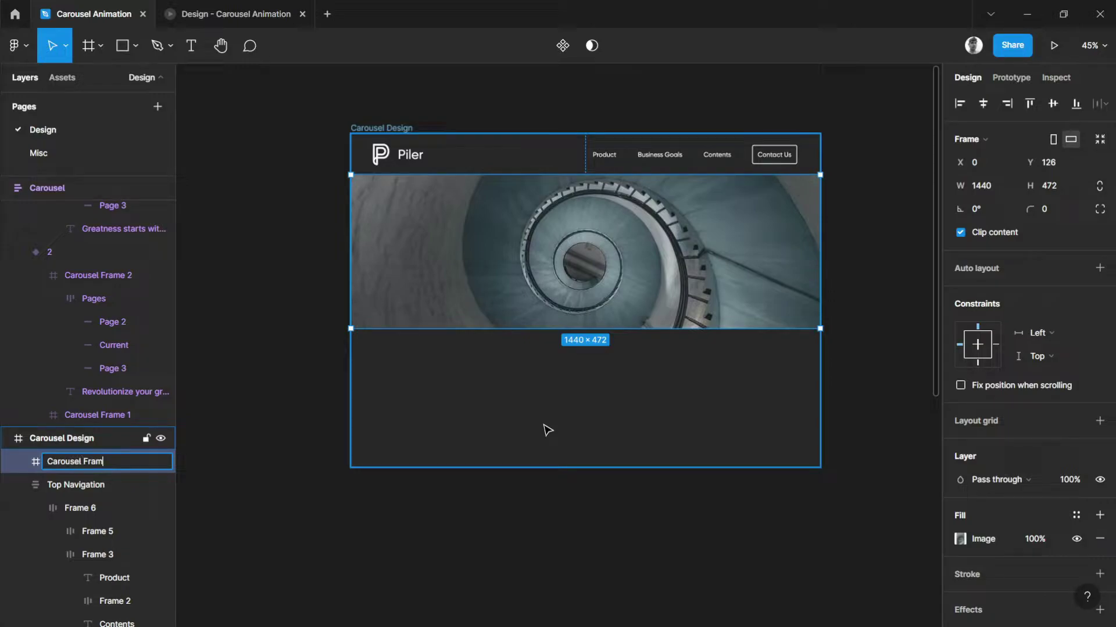
pyautogui.press('Return')
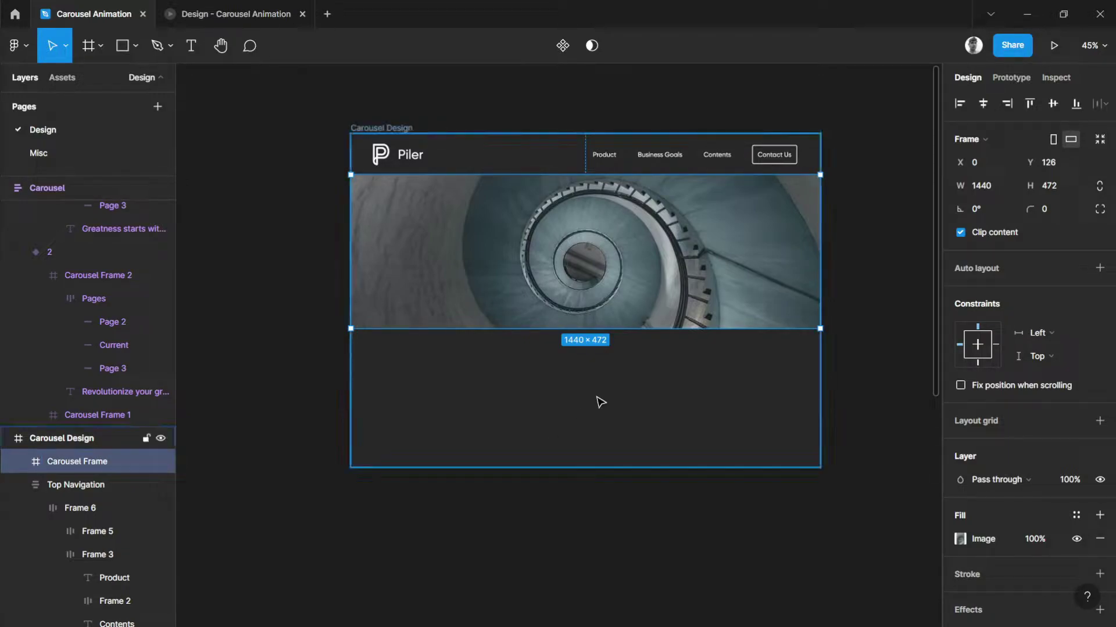
pyautogui.scroll(2, 597, 401)
# Add the caption text 'Focus on the inside' on the photo.
pyautogui.press('t')
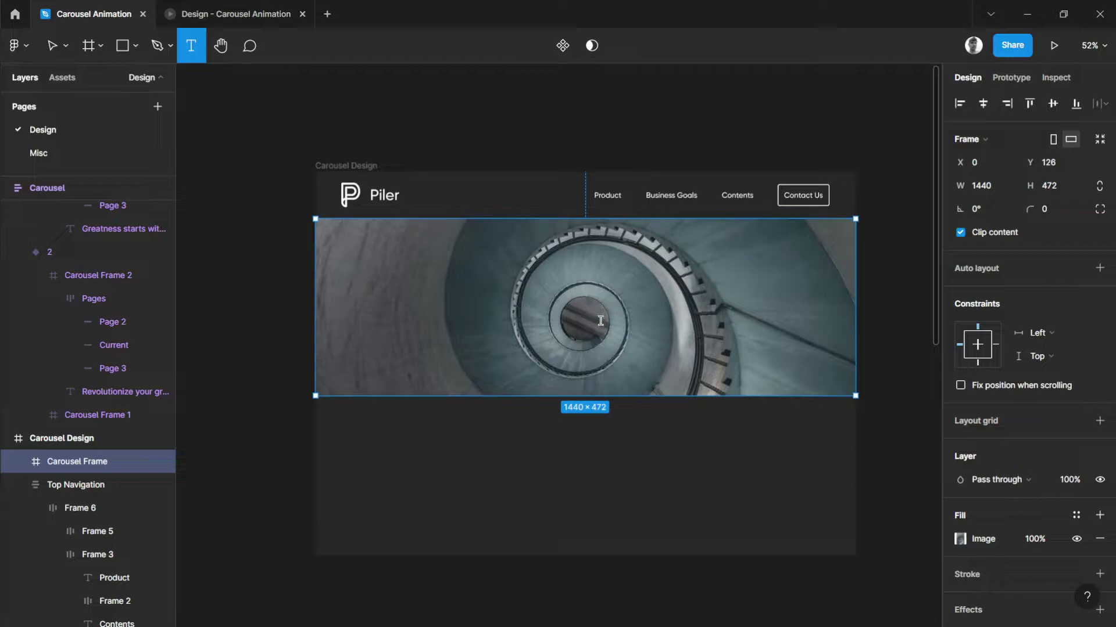
pyautogui.click(603, 334)
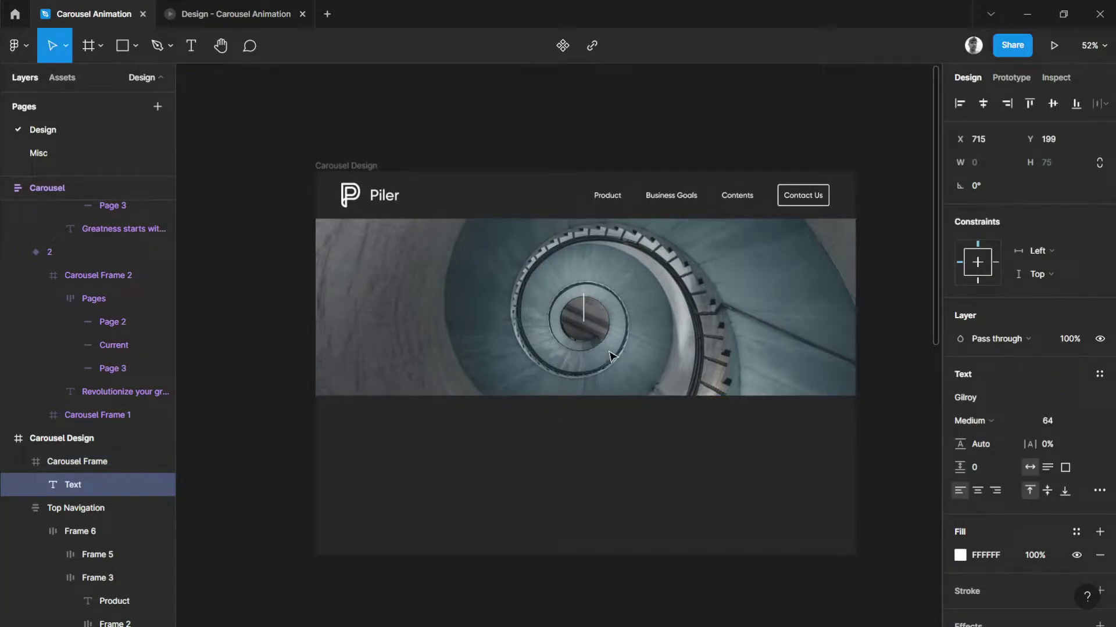
pyautogui.write('Focus')
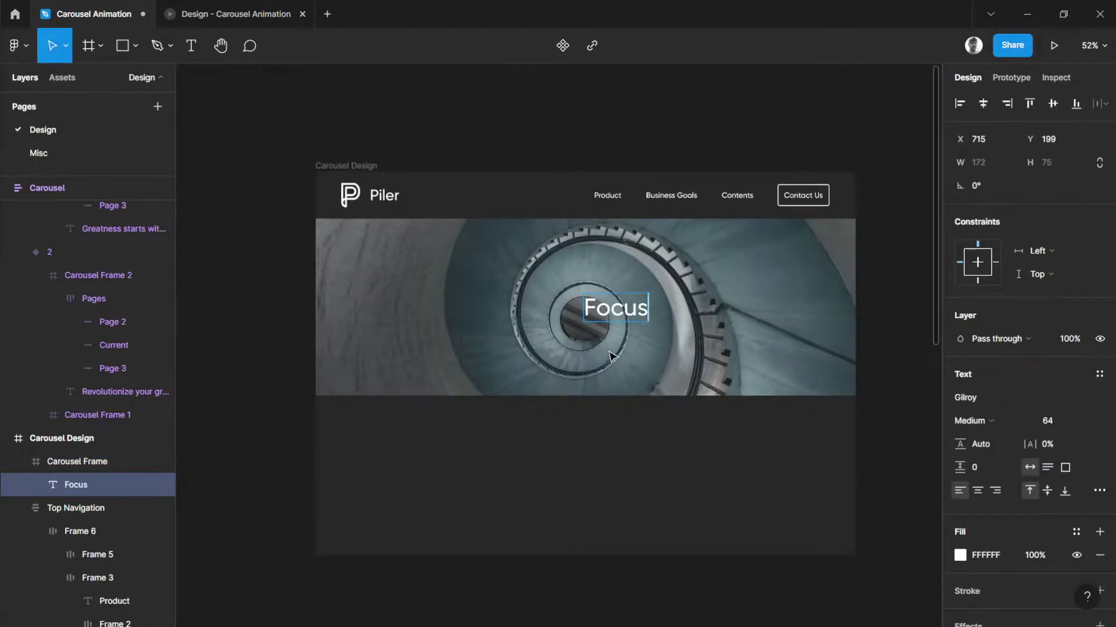
pyautogui.write(' on the inside')
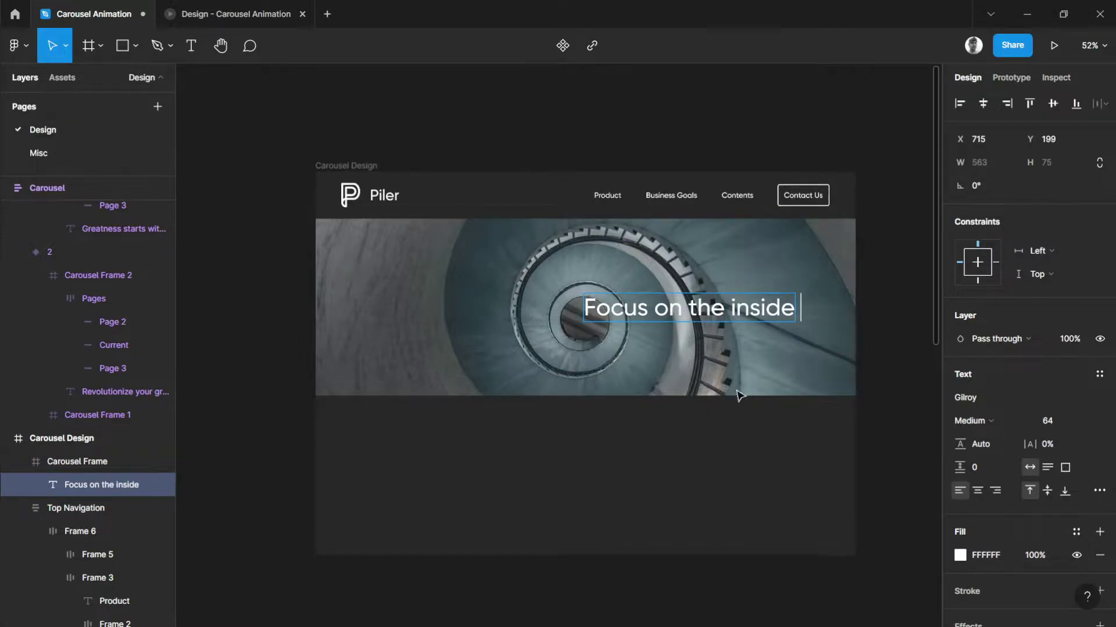
pyautogui.press('Escape')
pyautogui.doubleClick(757, 308)
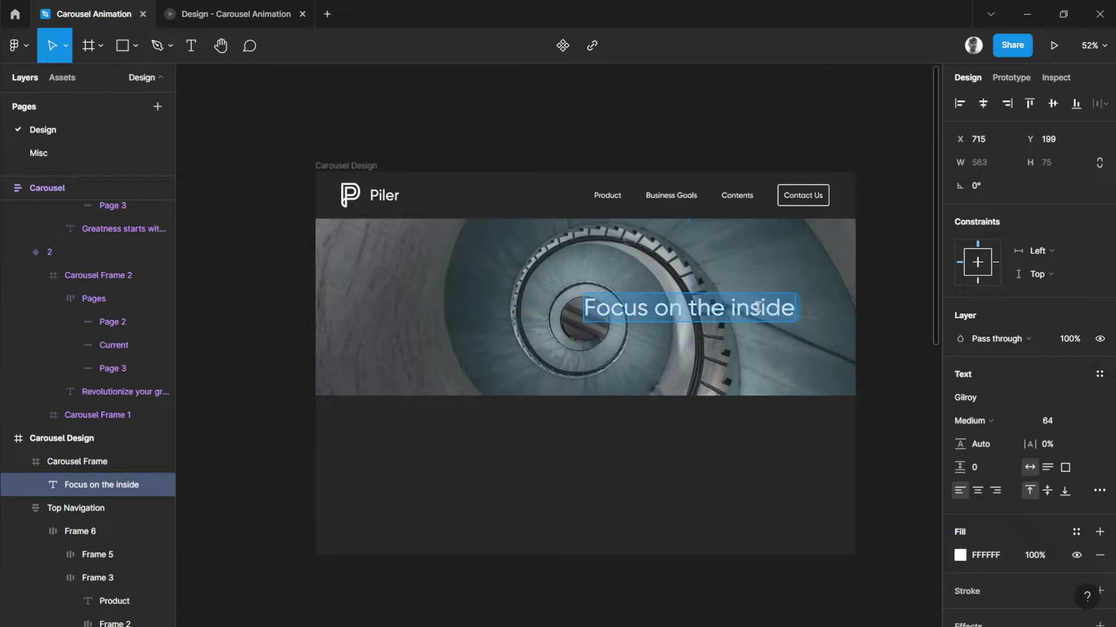
pyautogui.press('Right')
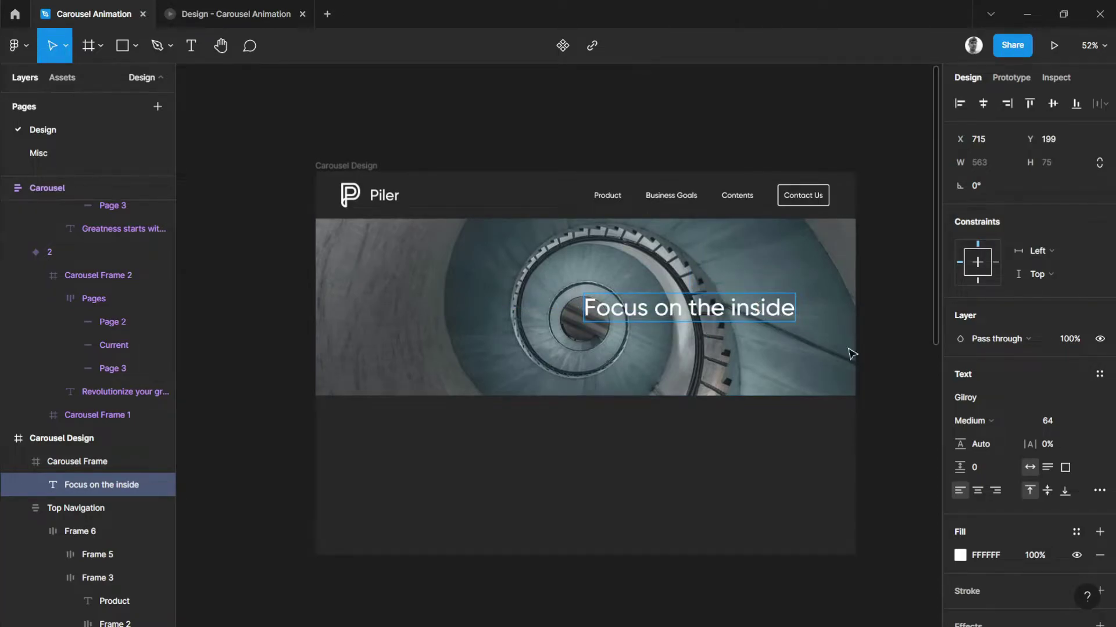
pyautogui.press('Escape')
# Move the caption to the photo's lower left corner.
pyautogui.click(885, 311)
pyautogui.scroll(-3, 883, 308)
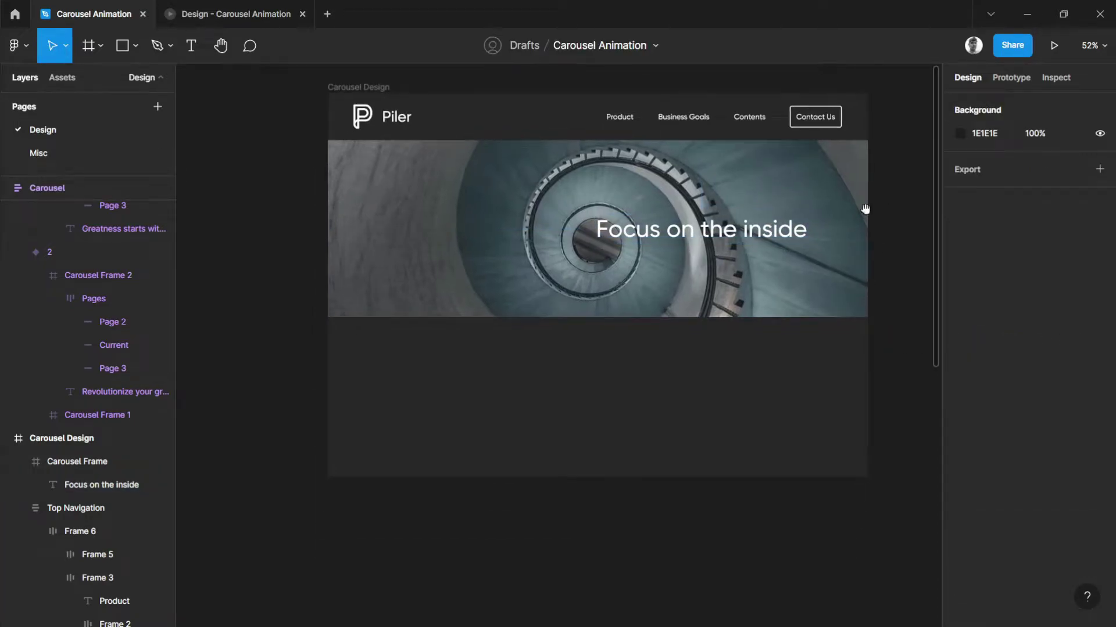
pyautogui.click(690, 237)
pyautogui.click(697, 240)
pyautogui.moveTo(697, 247); pyautogui.dragTo(490, 292)
pyautogui.click(585, 366)
pyautogui.moveTo(585, 367); pyautogui.dragTo(534, 390)
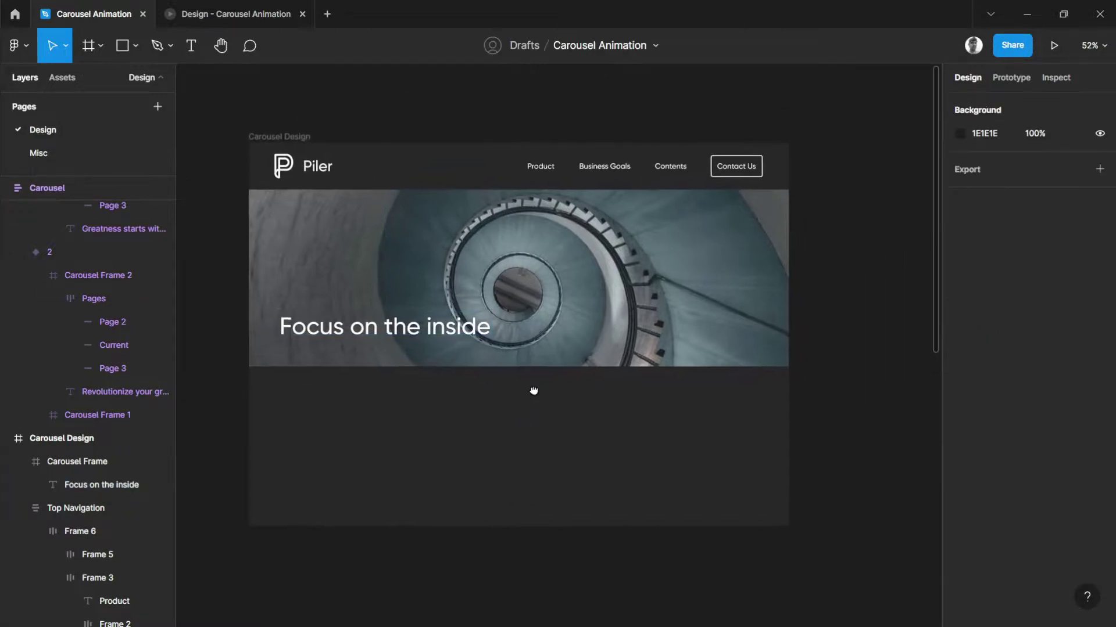
pyautogui.scroll(1, 610, 372)
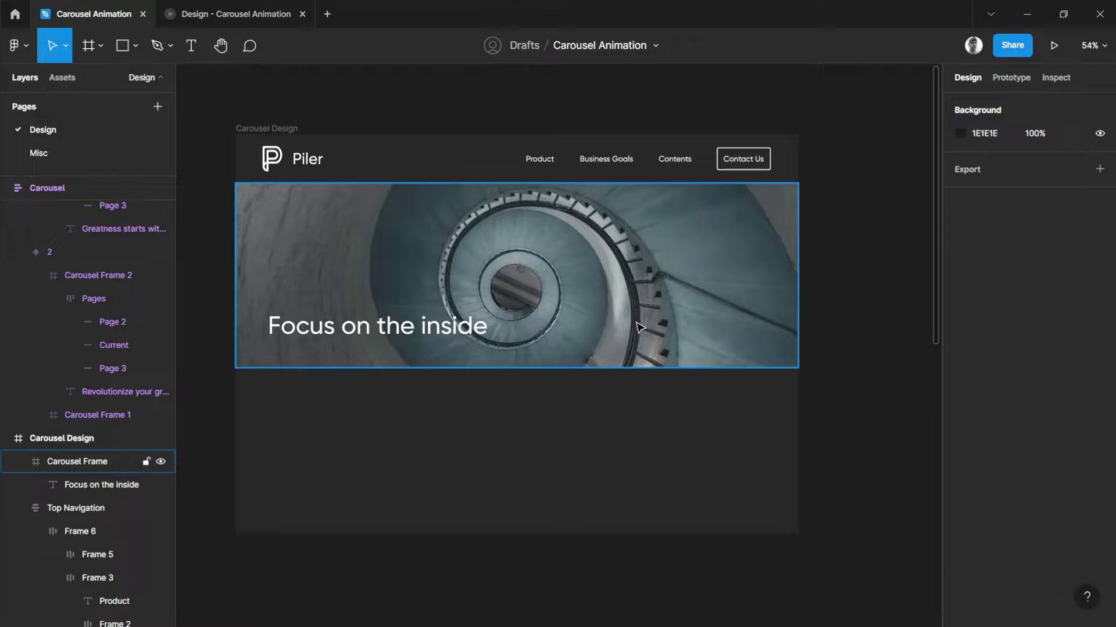
pyautogui.click(465, 336)
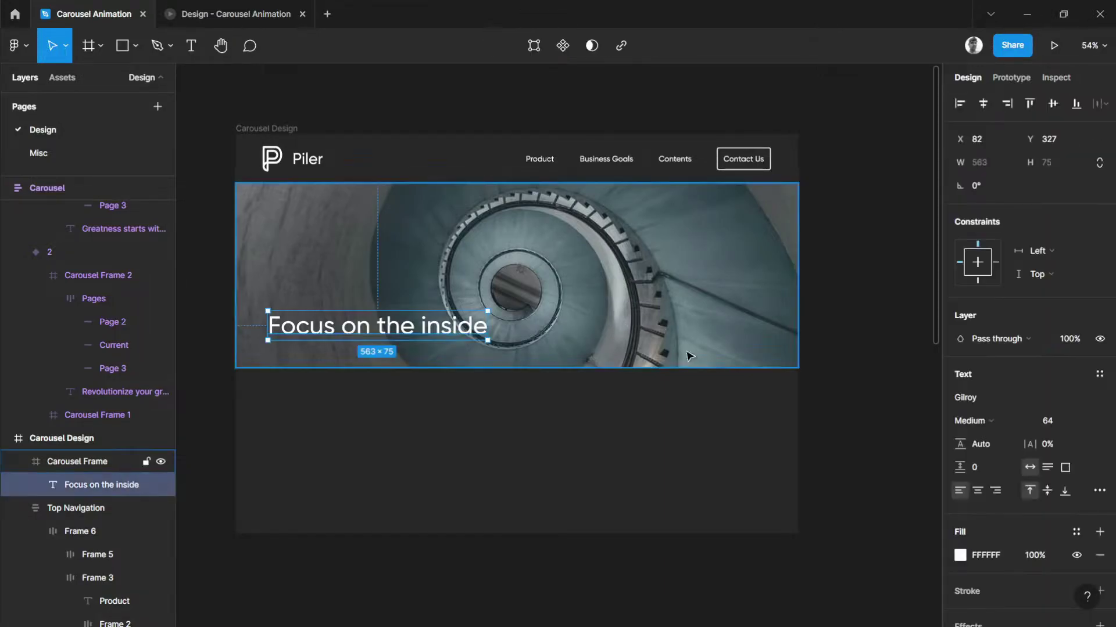
# Draw a 20×20 circle on the photo.
pyautogui.click(752, 339)
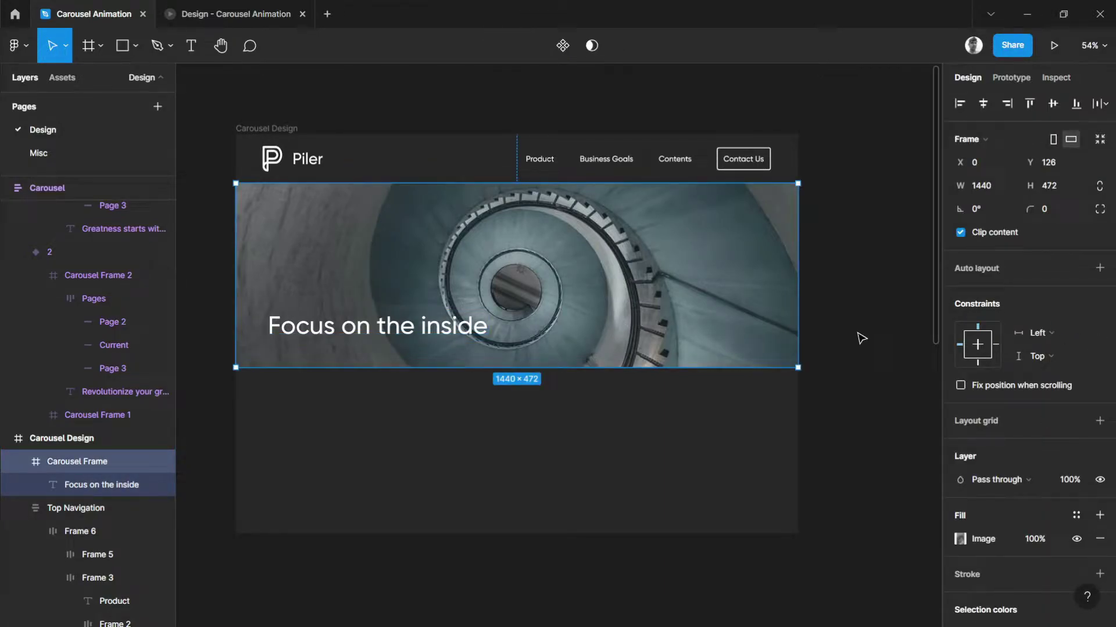
pyautogui.click(861, 338)
pyautogui.scroll(4, 849, 347)
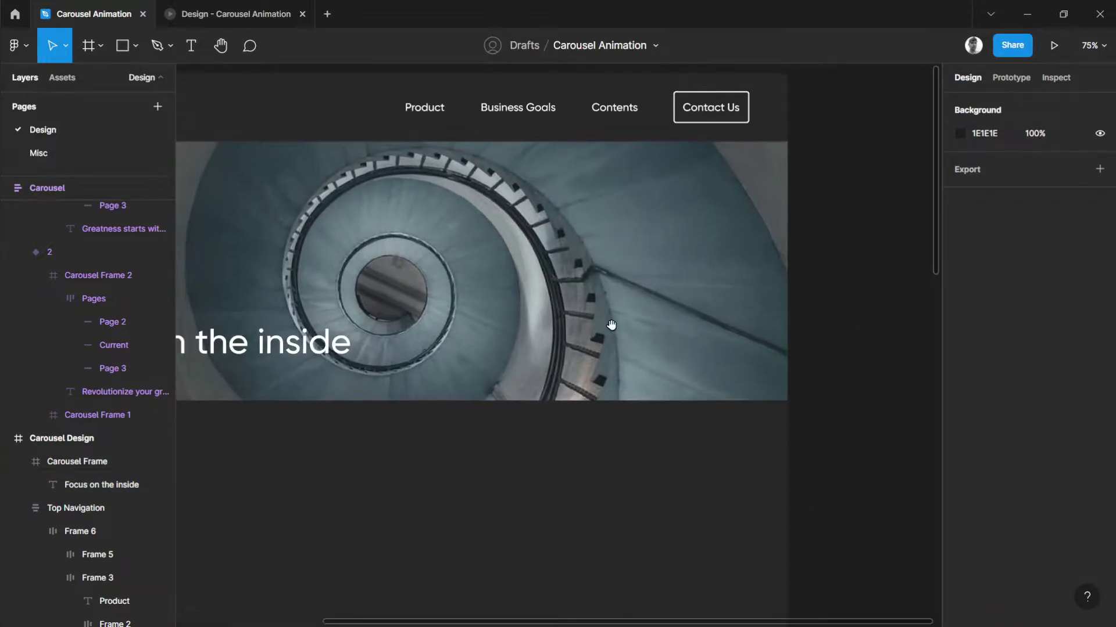
pyautogui.scroll(5, 612, 325)
pyautogui.press('r')
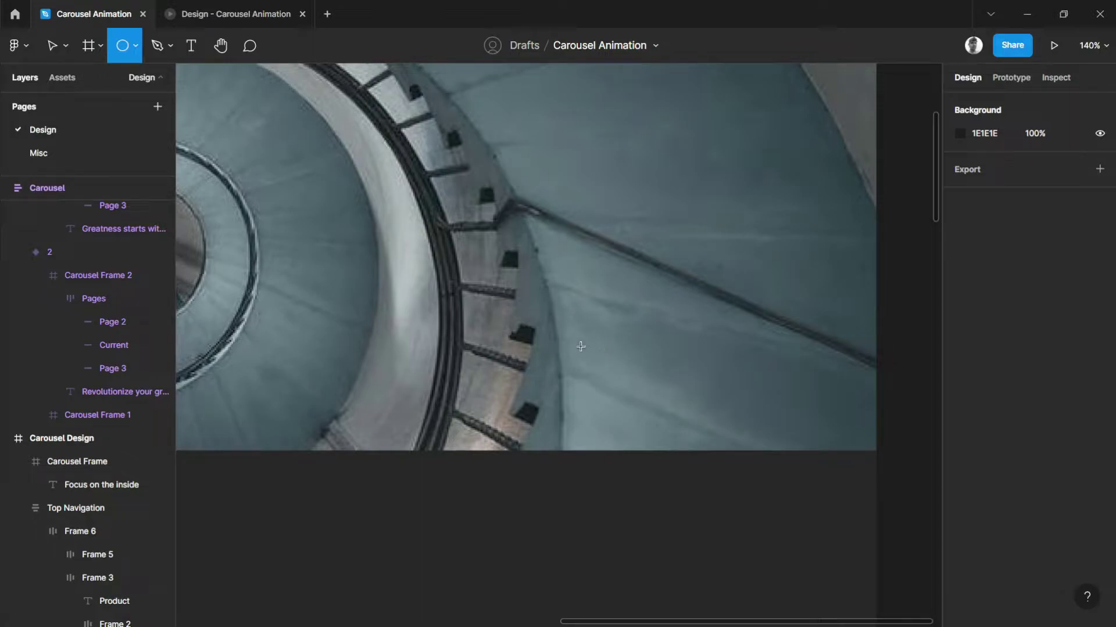
pyautogui.moveTo(583, 349)
pyautogui.mouseDown()
pyautogui.moveTo(610, 374)
pyautogui.moveTo(599, 362)
pyautogui.mouseUp()
# Duplicate the circle twice to make a row of three dots.
pyautogui.click(613, 503)
pyautogui.click(588, 357)
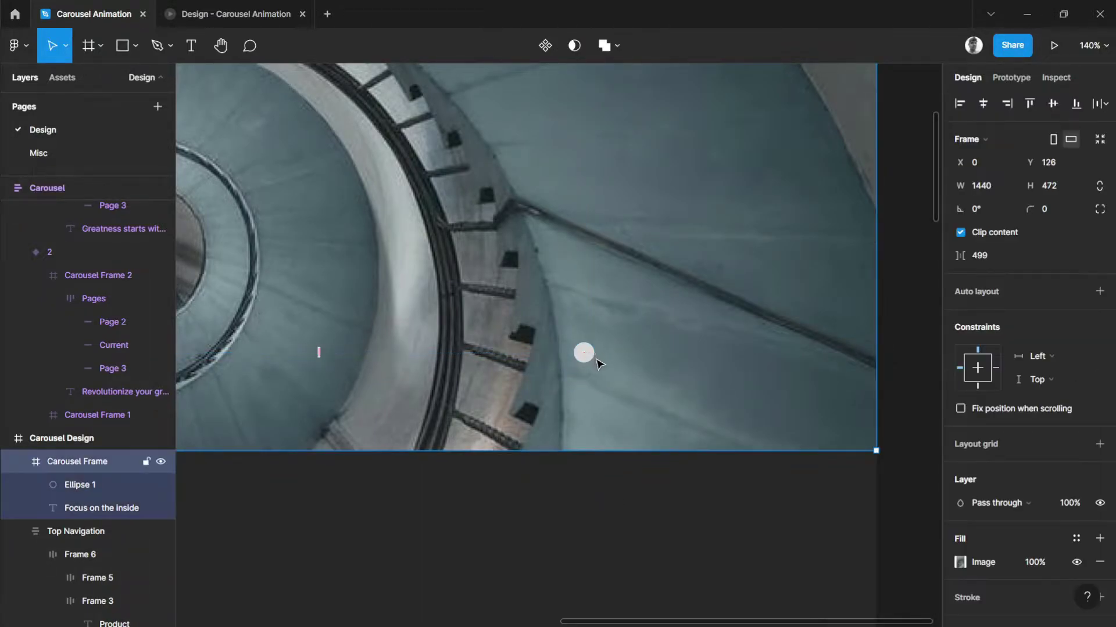
pyautogui.press('Escape')
pyautogui.click(583, 354)
pyautogui.moveTo(583, 356); pyautogui.dragTo(621, 361)
pyautogui.hotkey('ctrl', 'd')
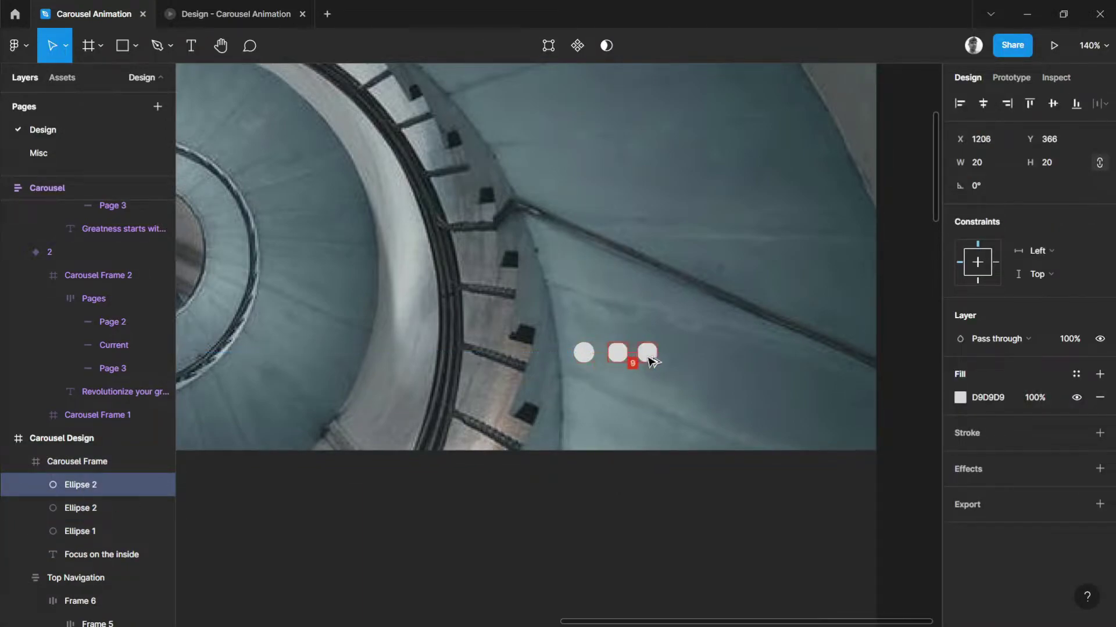
pyautogui.keyDown('shift'); pyautogui.click(617, 353); pyautogui.keyUp('shift')
pyautogui.keyDown('shift'); pyautogui.click(583, 353); pyautogui.keyUp('shift')
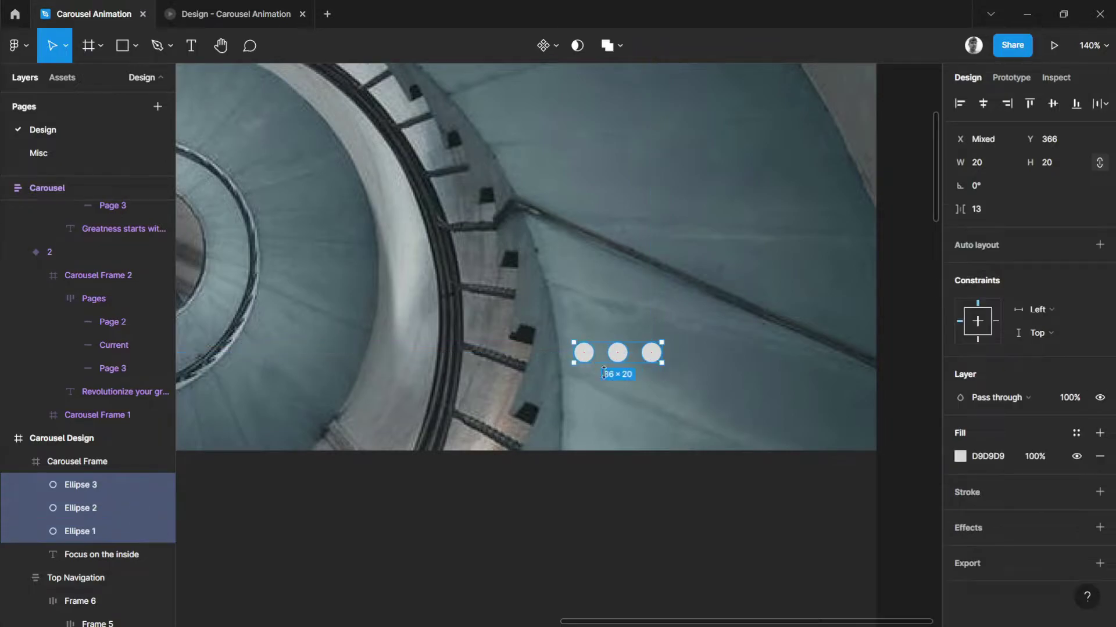
# Wrap the three circles in an auto-layout row with 16 spacing.
pyautogui.hotkey('shift', 'a')
pyautogui.click(654, 530)
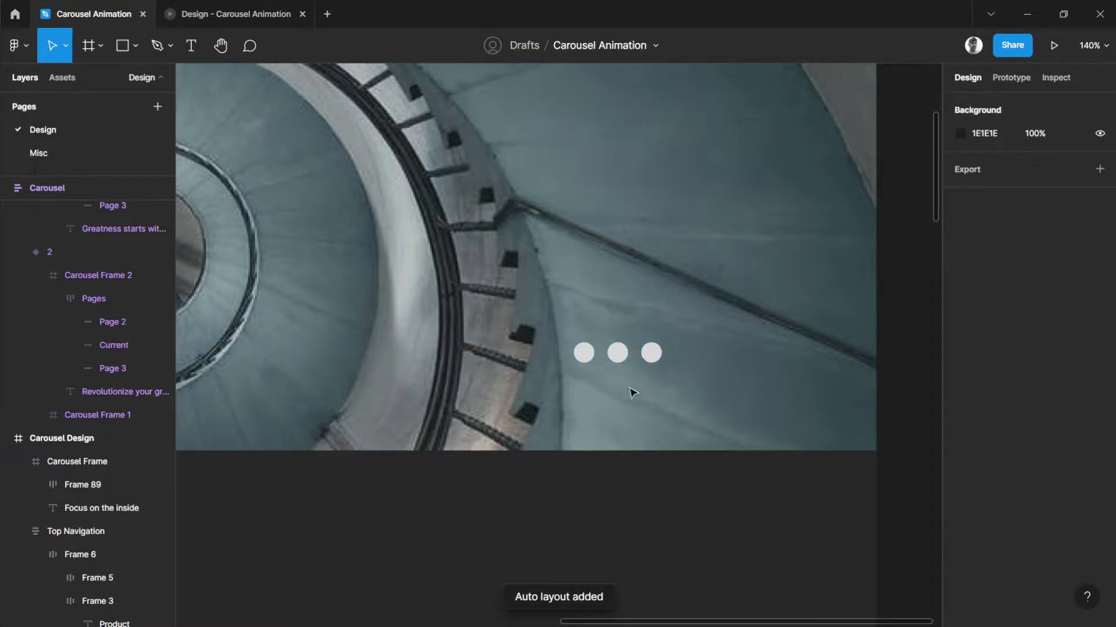
pyautogui.click(619, 355)
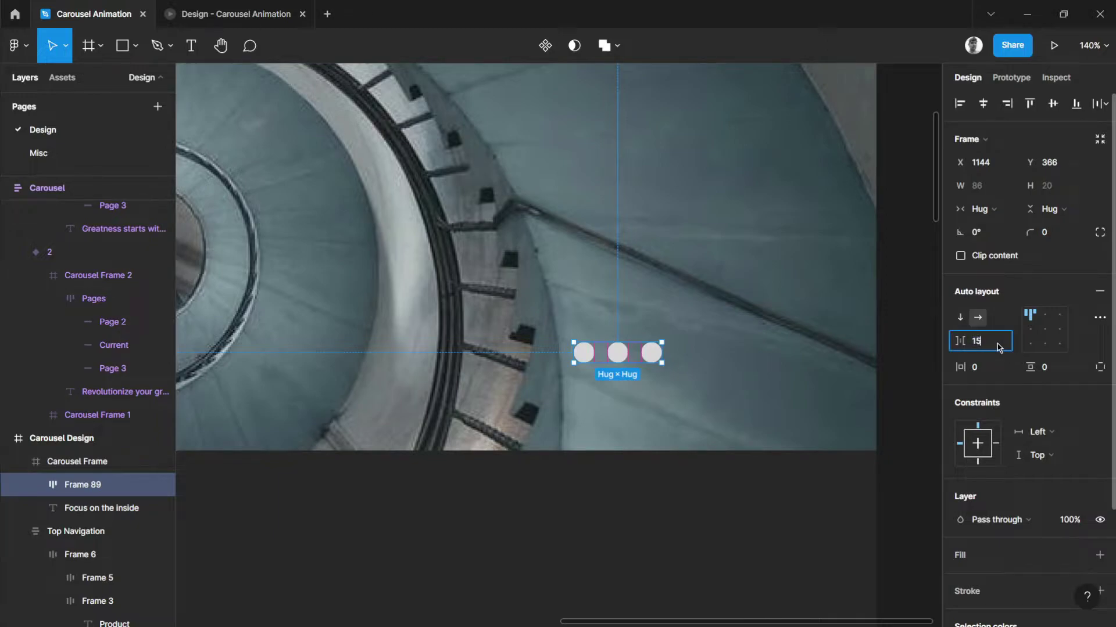
pyautogui.write('16')
pyautogui.press('Return')
# Set all three circles' fill to white FFFFFF.
pyautogui.doubleClick(620, 354)
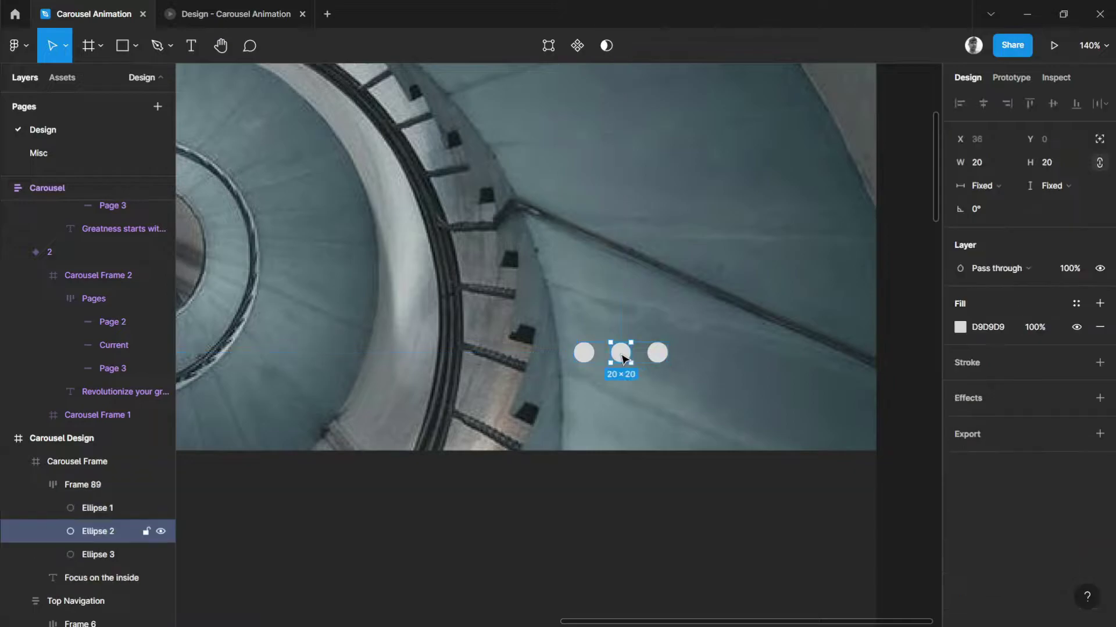
pyautogui.keyDown('shift'); pyautogui.click(657, 352); pyautogui.keyUp('shift')
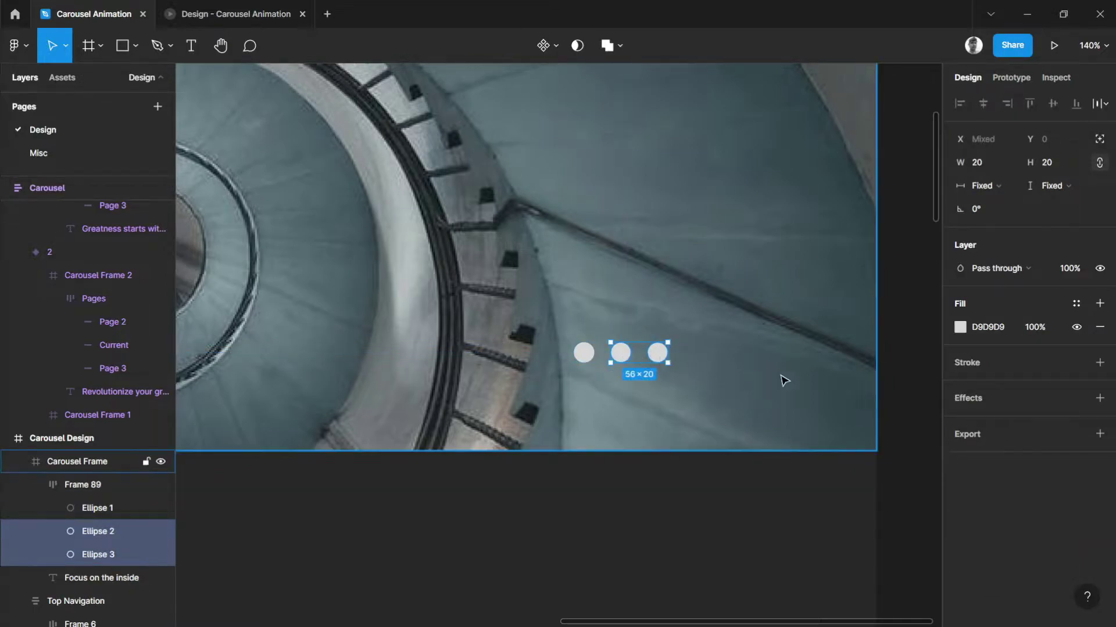
pyautogui.click(618, 404)
pyautogui.click(590, 361)
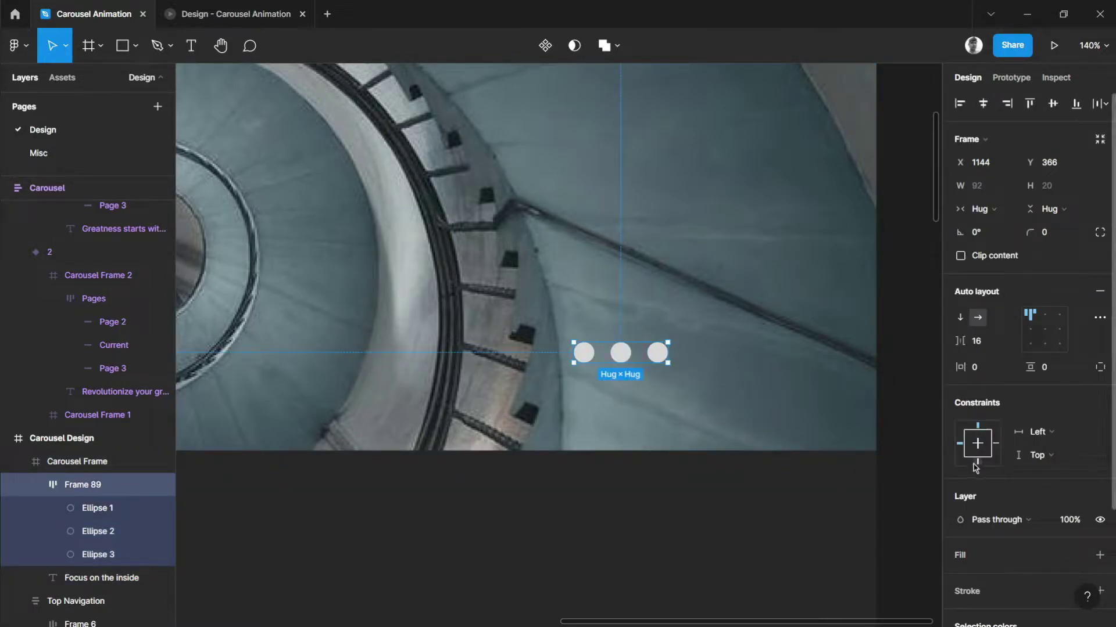
pyautogui.scroll(-3, 958, 418)
pyautogui.click(960, 502)
pyautogui.write('FFFFFF')
pyautogui.press('Return')
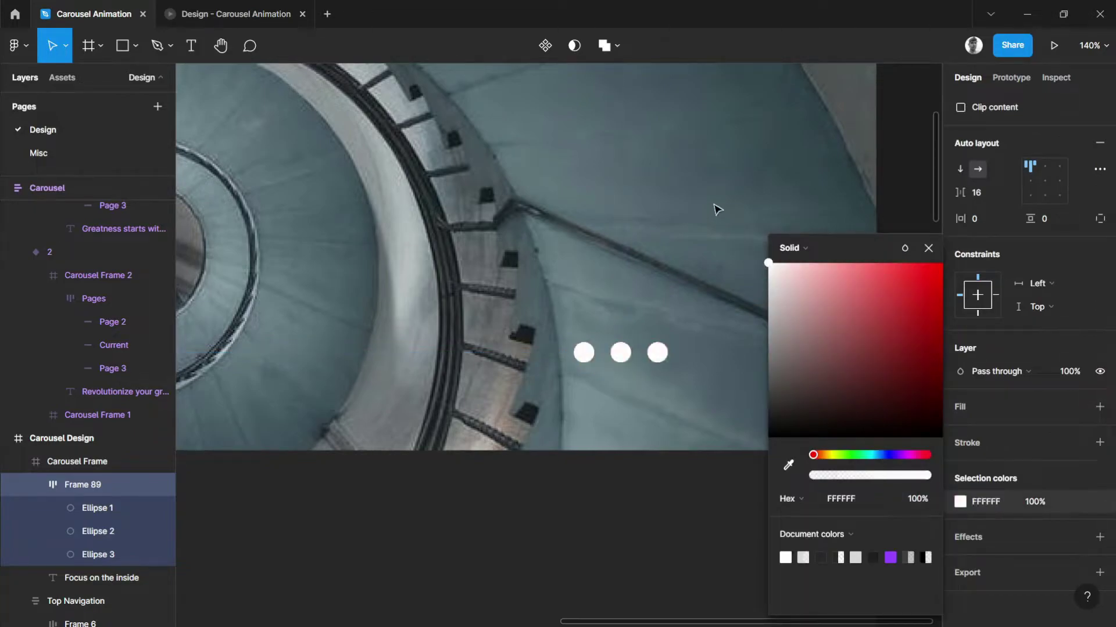
pyautogui.click(928, 248)
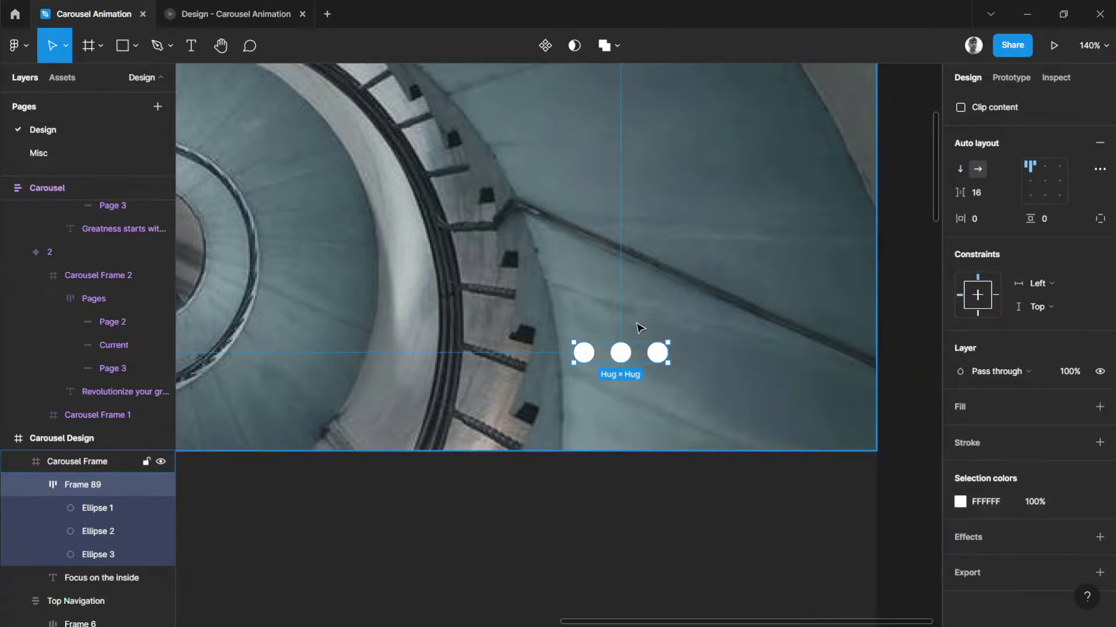
# Dim the second and third circles to 30% opacity.
pyautogui.click(620, 353)
pyautogui.keyDown('shift'); pyautogui.click(655, 352); pyautogui.keyUp('shift')
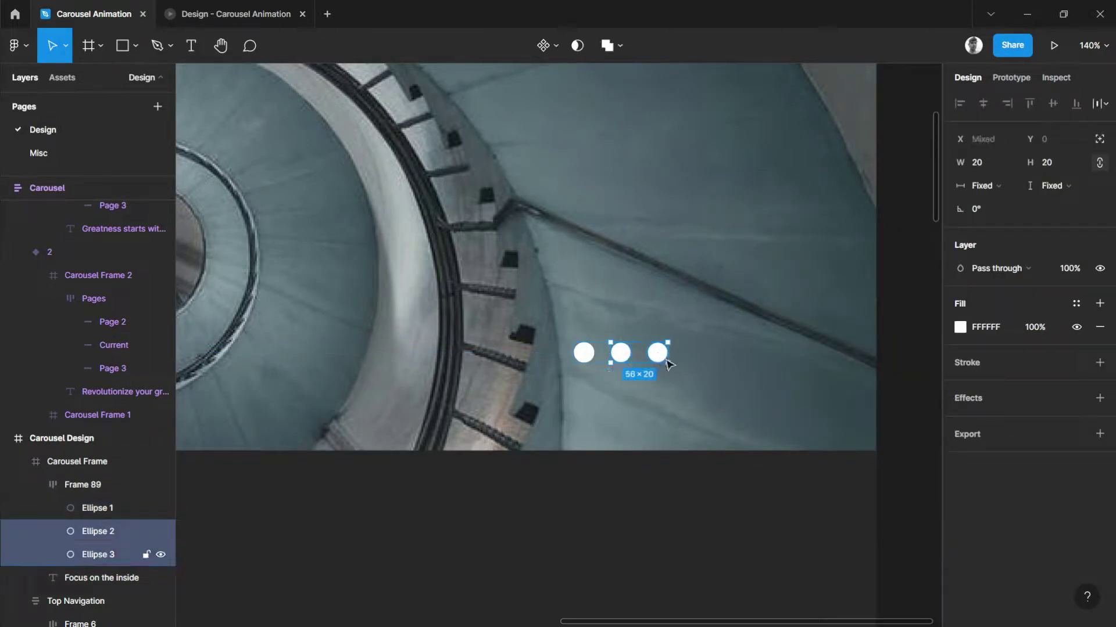
pyautogui.click(1048, 328)
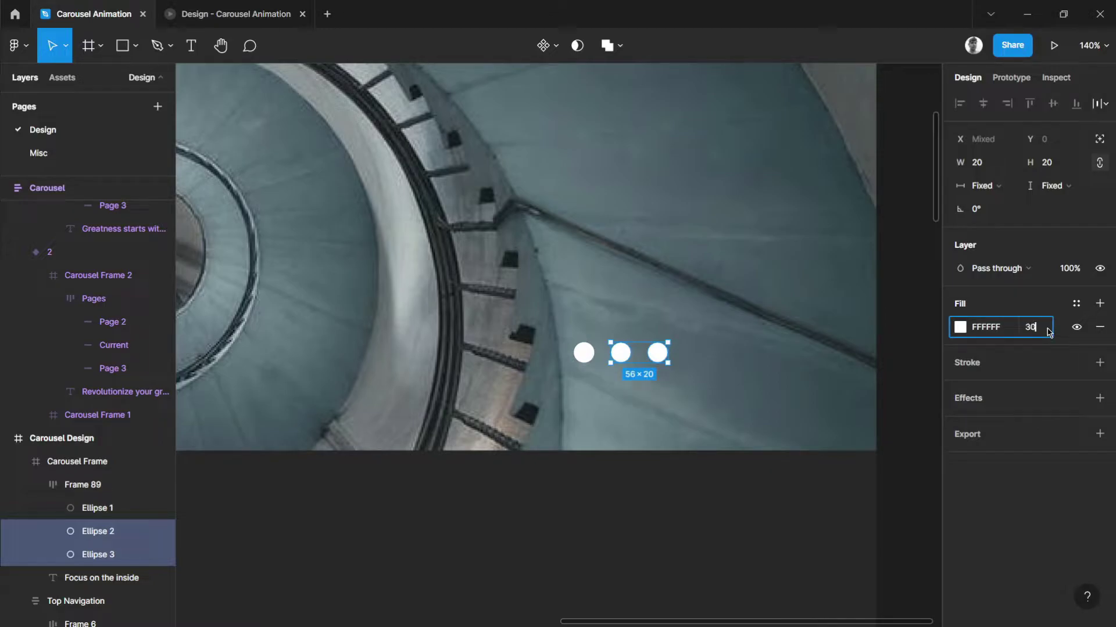
pyautogui.press('Return')
pyautogui.click(766, 511)
pyautogui.scroll(-5, 755, 508)
pyautogui.moveTo(755, 509); pyautogui.dragTo(710, 451)
pyautogui.scroll(5, 709, 451)
# Shrink the pagination dots group to about 43×9 at the photo's lower right.
pyautogui.doubleClick(699, 353)
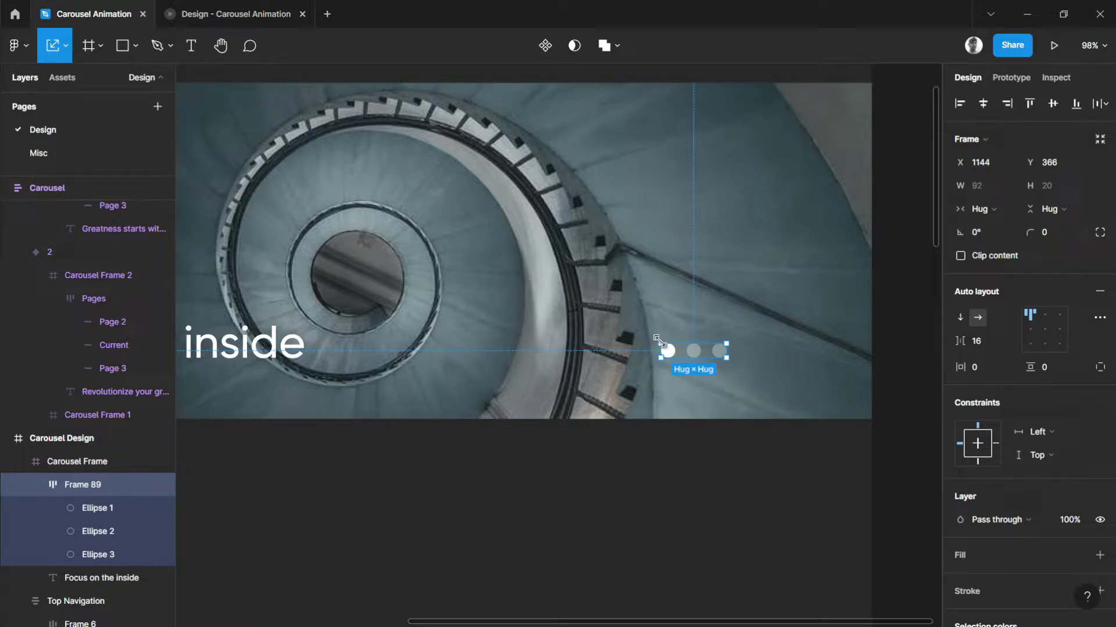
pyautogui.moveTo(658, 340); pyautogui.dragTo(829, 390)
pyautogui.click(752, 463)
pyautogui.doubleClick(719, 359)
pyautogui.click(821, 500)
# Nudge the 'Focus on the inside' caption to X 64, Y 344.
pyautogui.scroll(-5, 802, 485)
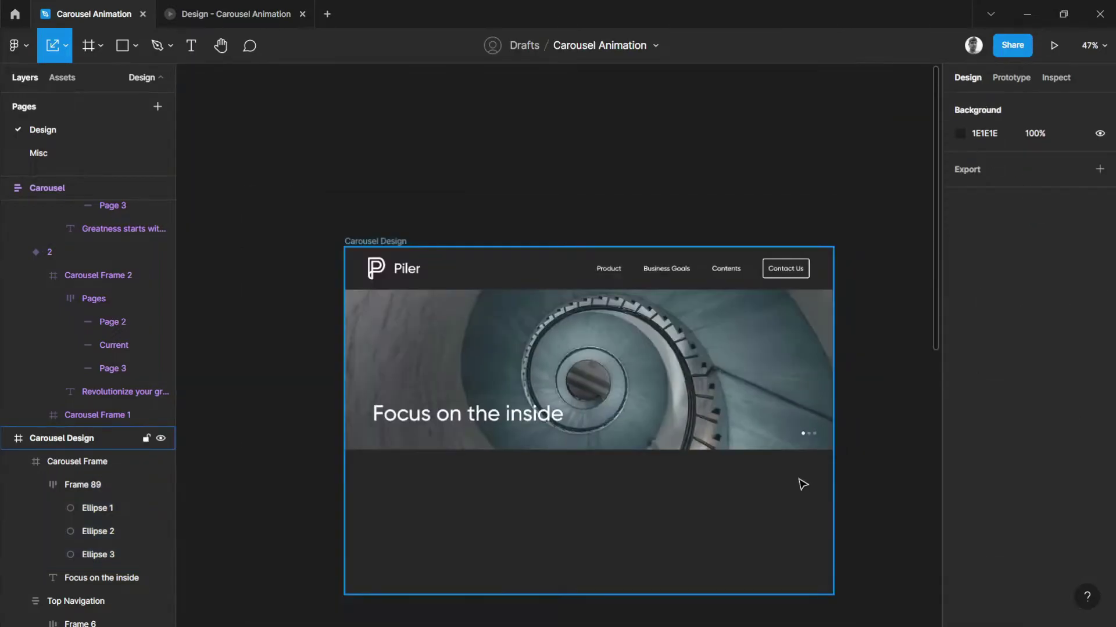
pyautogui.scroll(2, 513, 393)
pyautogui.doubleClick(519, 360)
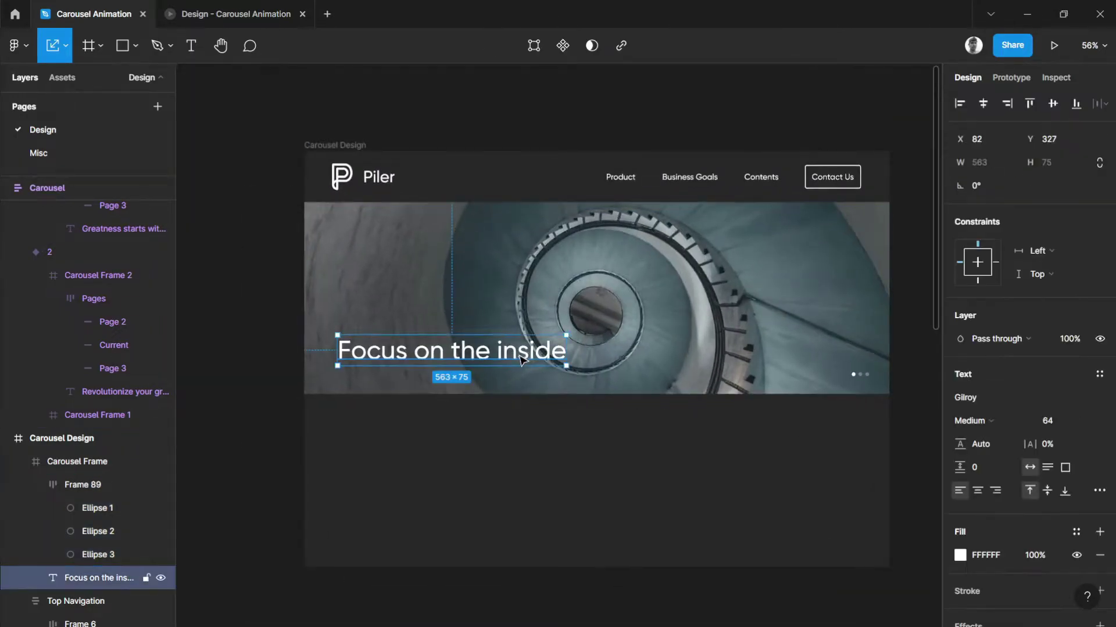
pyautogui.moveTo(519, 359)
pyautogui.mouseDown()
pyautogui.moveTo(505, 366)
pyautogui.moveTo(516, 366)
pyautogui.mouseUp()
pyautogui.click(519, 449)
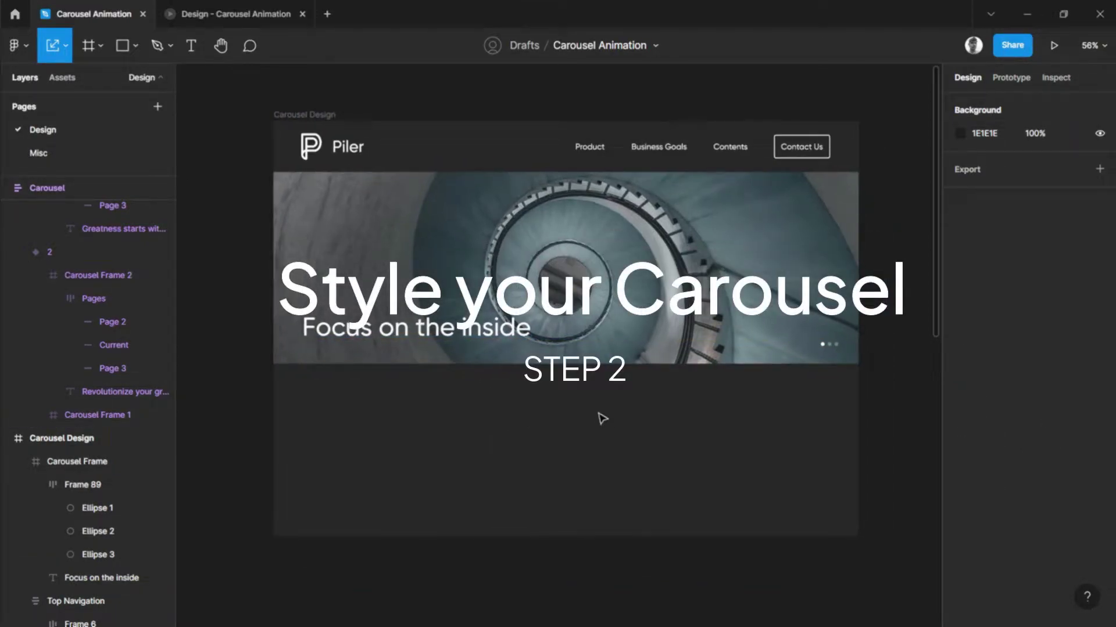
# Add a linear gradient fill above the Carousel Frame image, with its stops at the two ends.
pyautogui.click(594, 311)
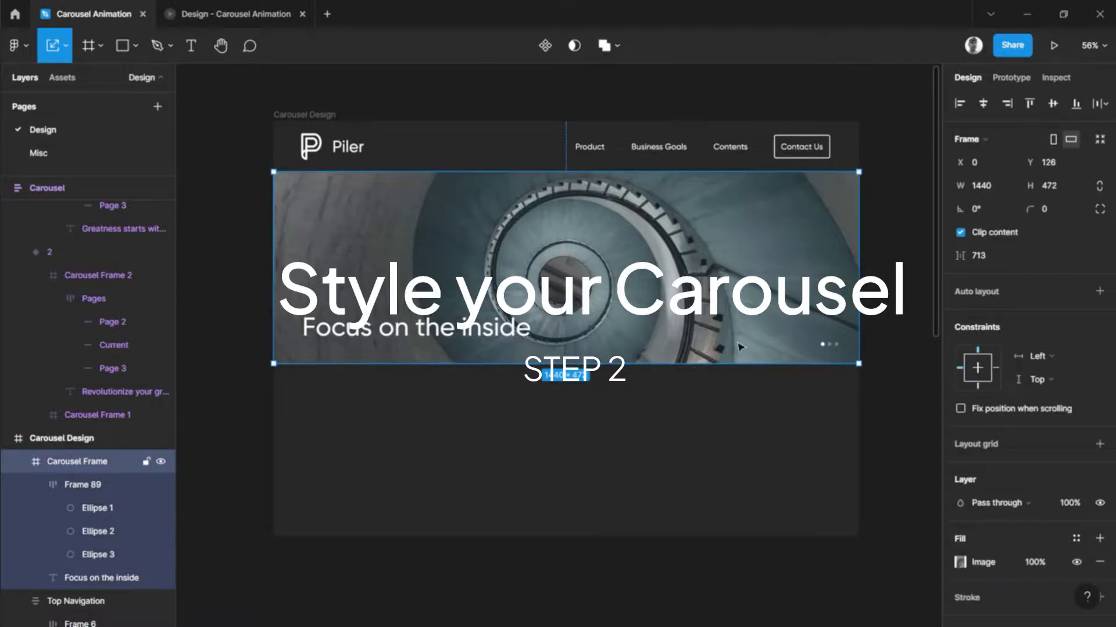
pyautogui.scroll(-3, 1106, 395)
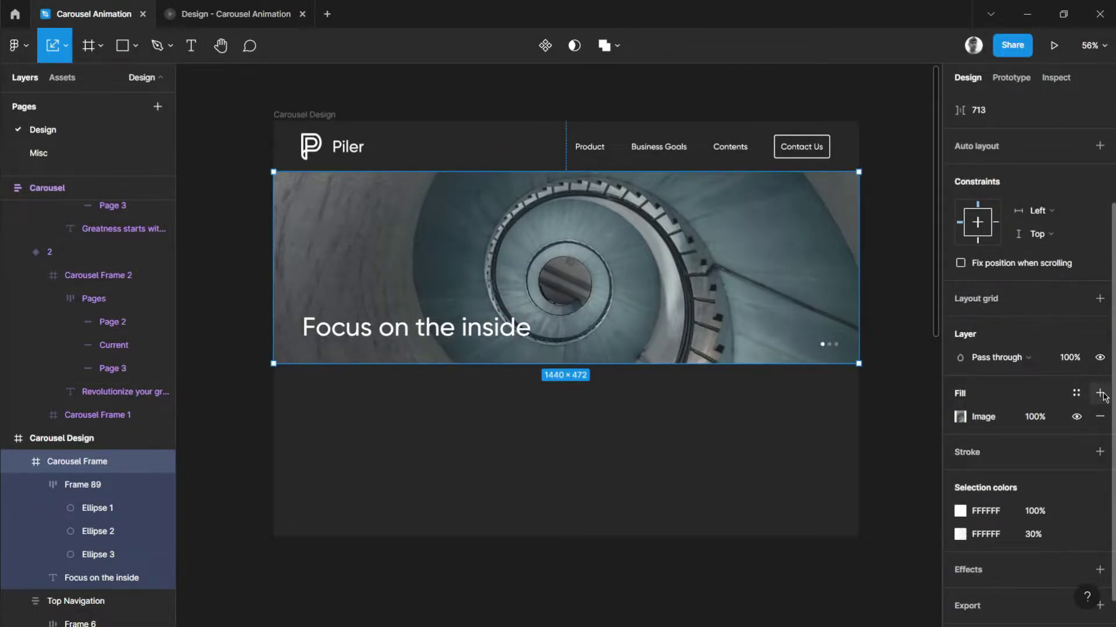
pyautogui.click(1100, 393)
pyautogui.click(960, 417)
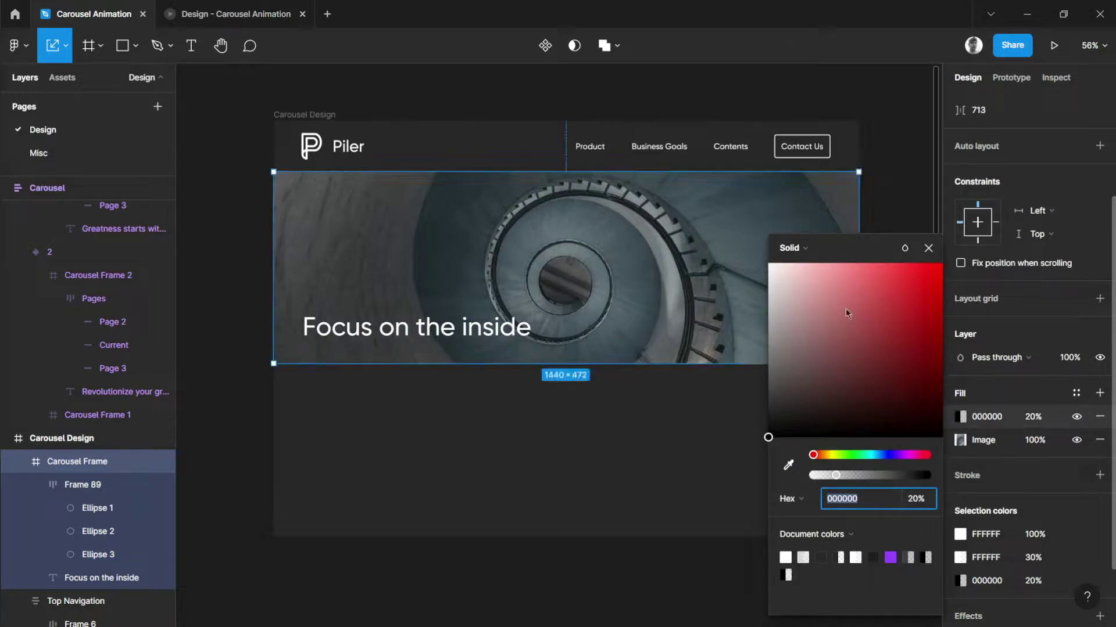
pyautogui.click(804, 246)
pyautogui.click(814, 263)
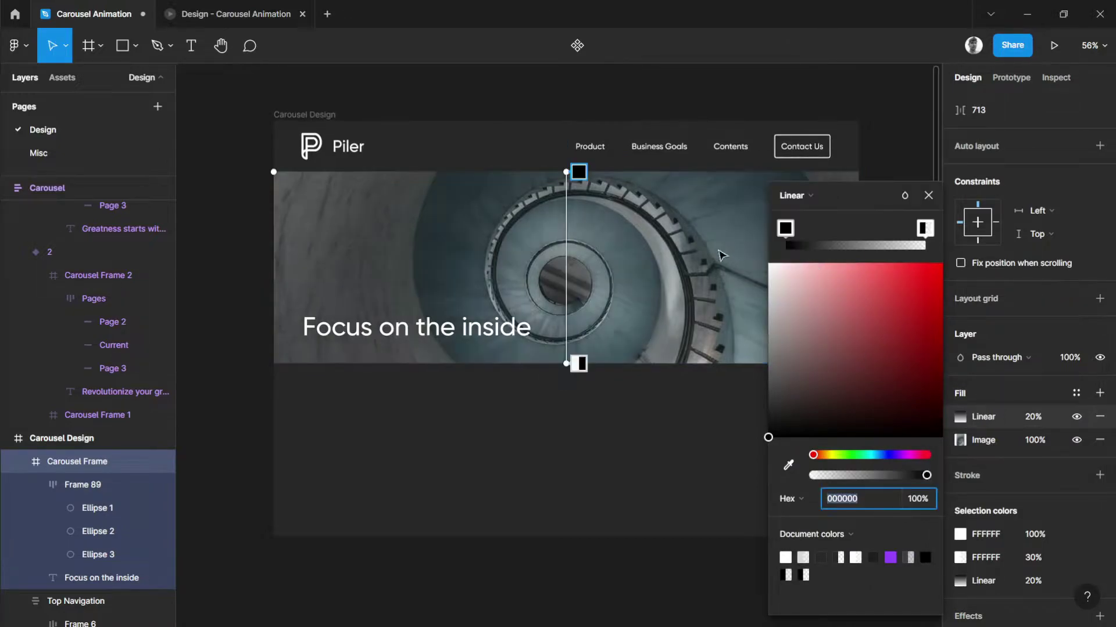
pyautogui.moveTo(785, 228); pyautogui.dragTo(855, 228)
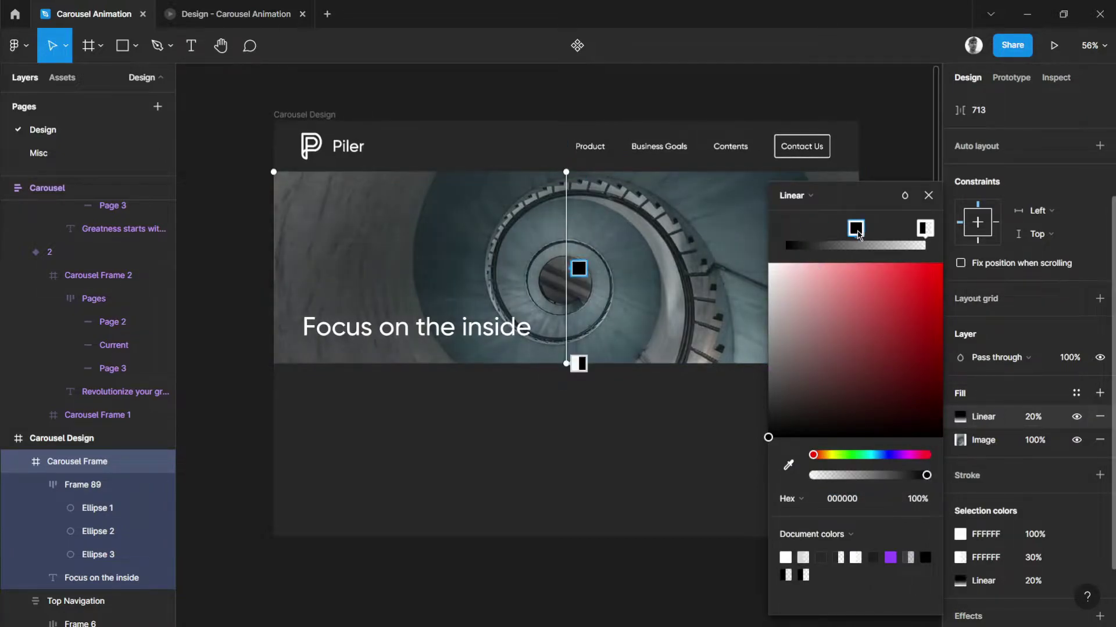
pyautogui.moveTo(924, 228); pyautogui.dragTo(877, 228)
pyautogui.moveTo(789, 233); pyautogui.dragTo(786, 229)
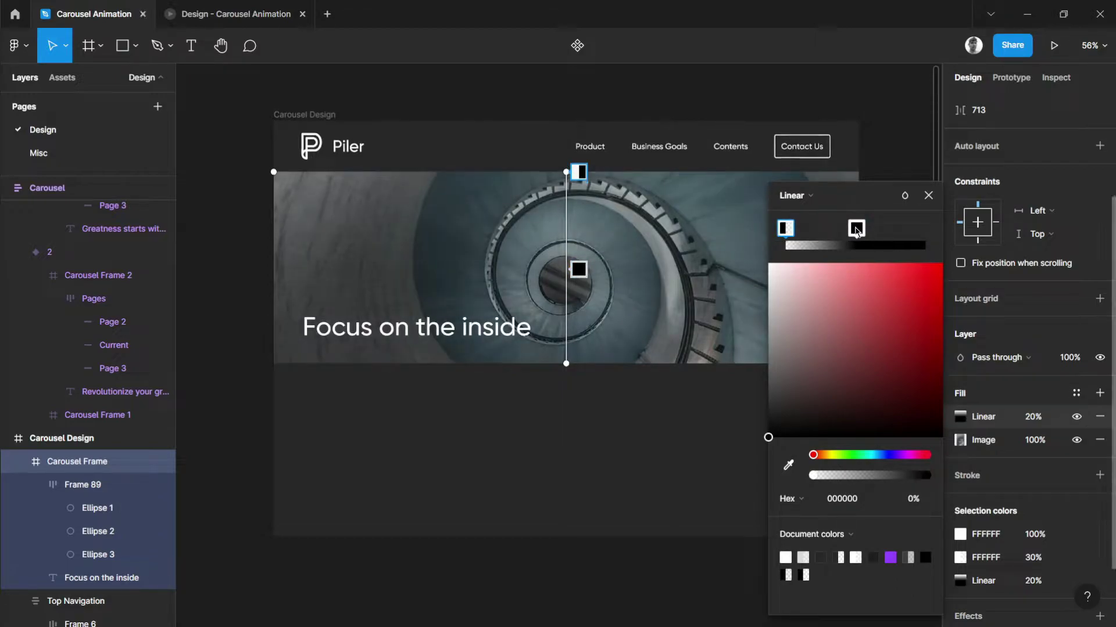
pyautogui.moveTo(856, 229); pyautogui.dragTo(925, 229)
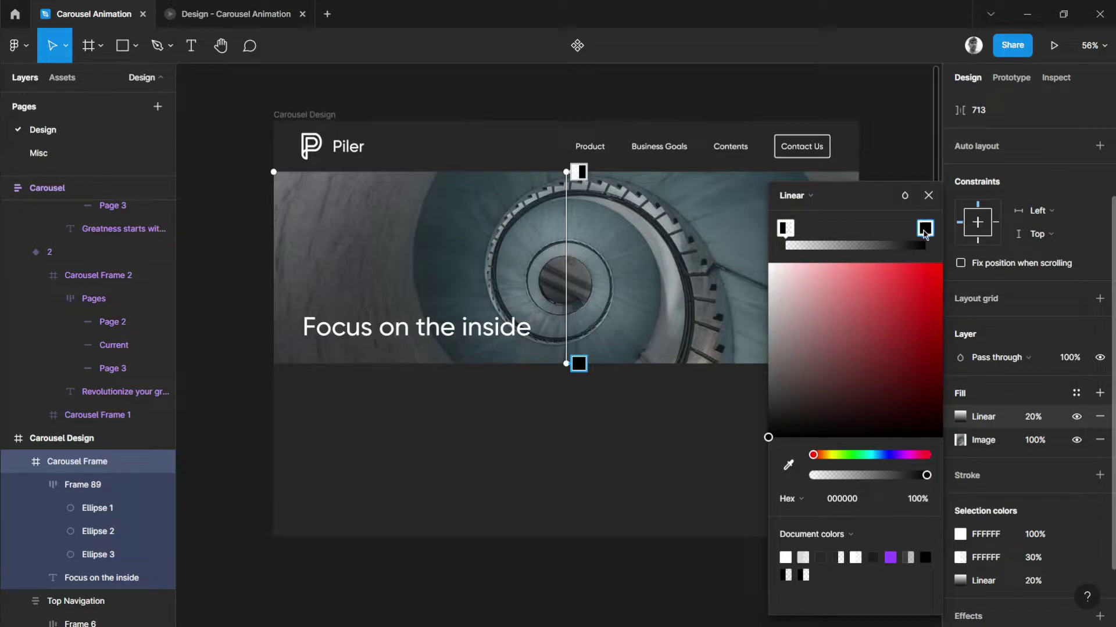
# Set both gradient stops to 282828 and make the starting stop fully transparent.
pyautogui.click(789, 466)
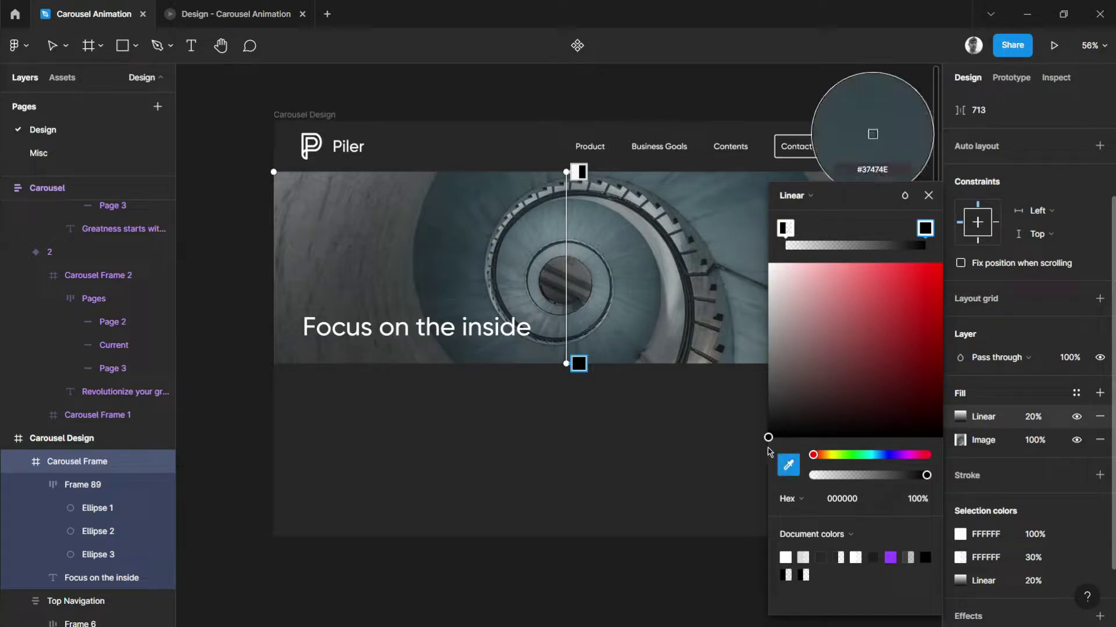
pyautogui.click(661, 397)
pyautogui.click(785, 230)
pyautogui.click(788, 466)
pyautogui.click(611, 396)
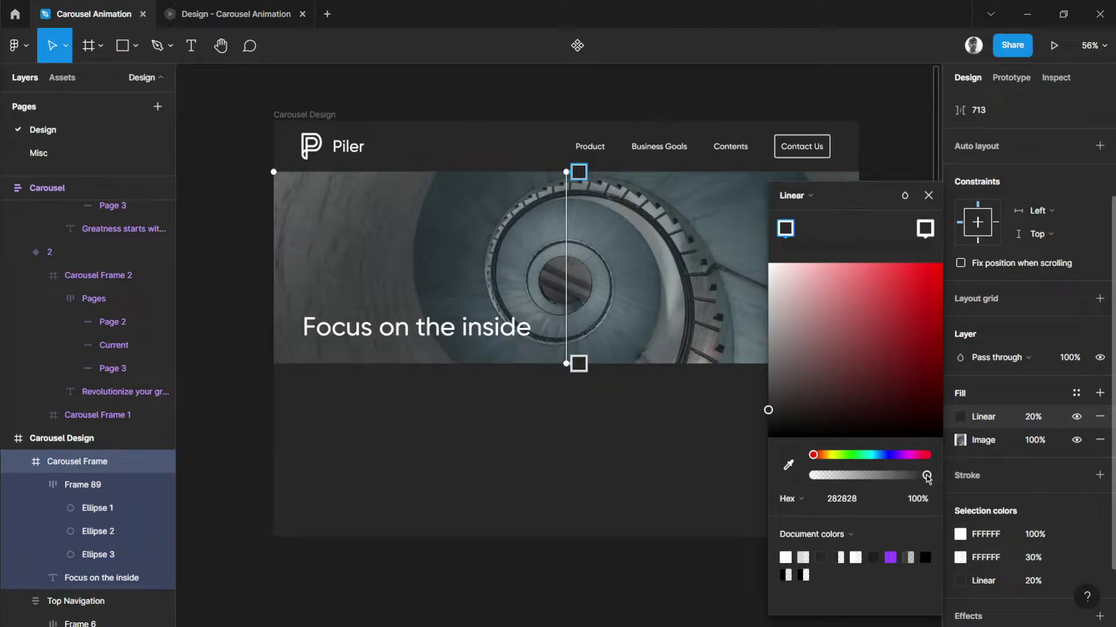
pyautogui.moveTo(927, 476); pyautogui.dragTo(783, 481)
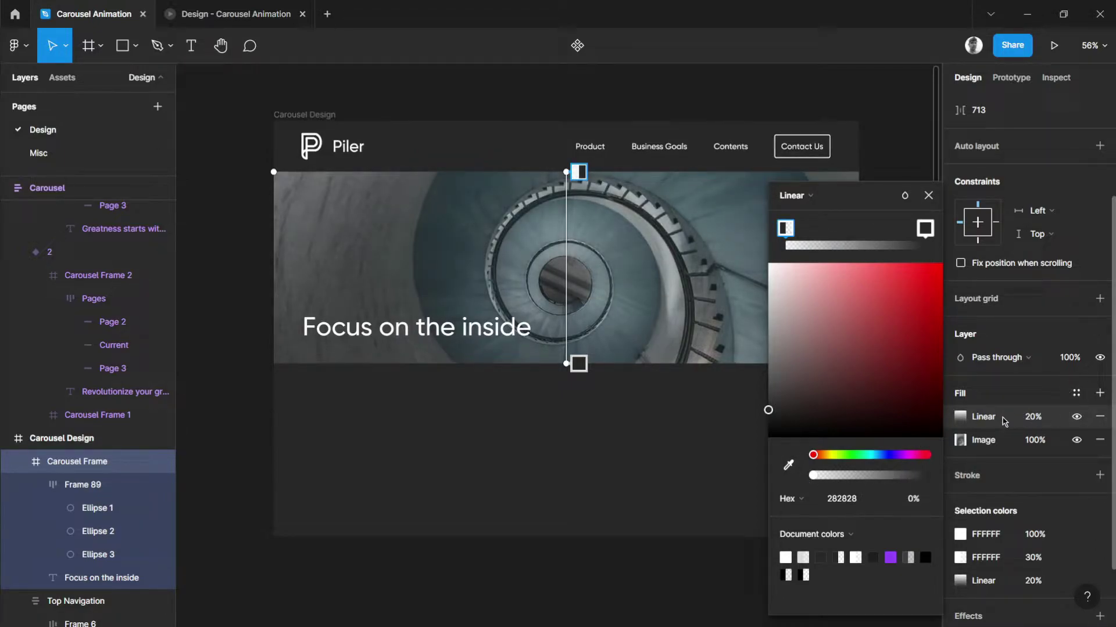
# Set the gradient fill's opacity to 100%.
pyautogui.click(1033, 418)
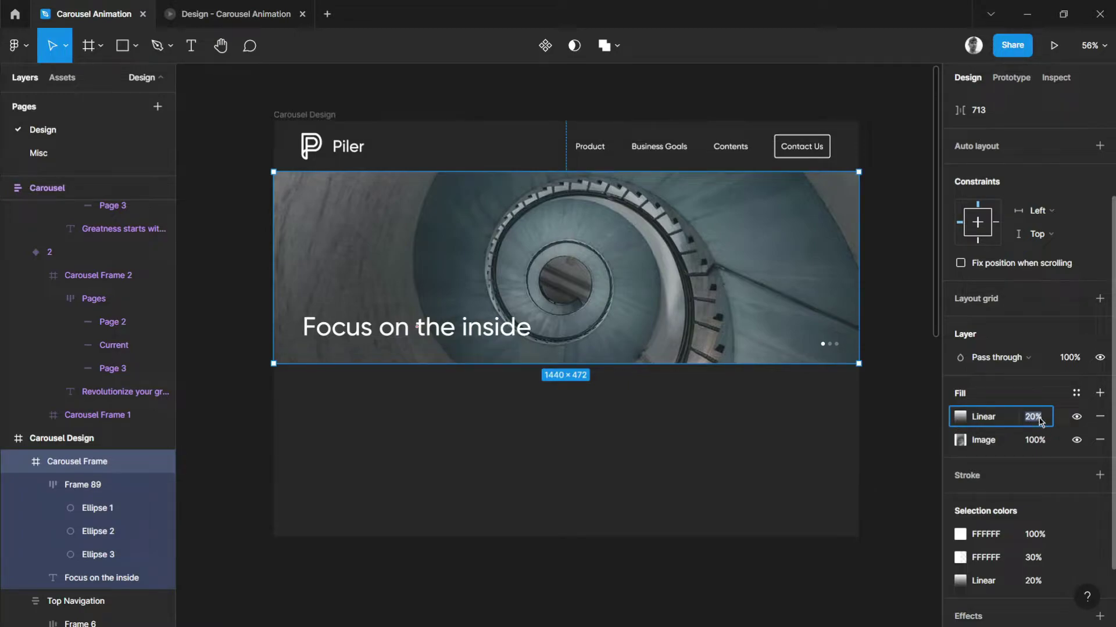
pyautogui.press('Return')
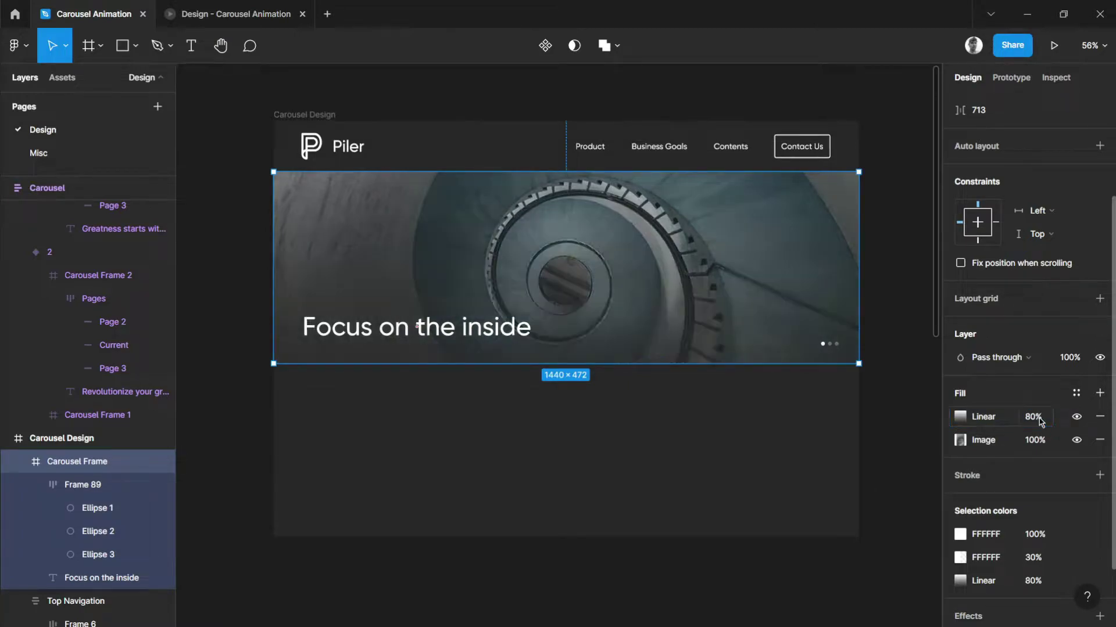
pyautogui.click(1033, 420)
pyautogui.write('100')
pyautogui.press('Return')
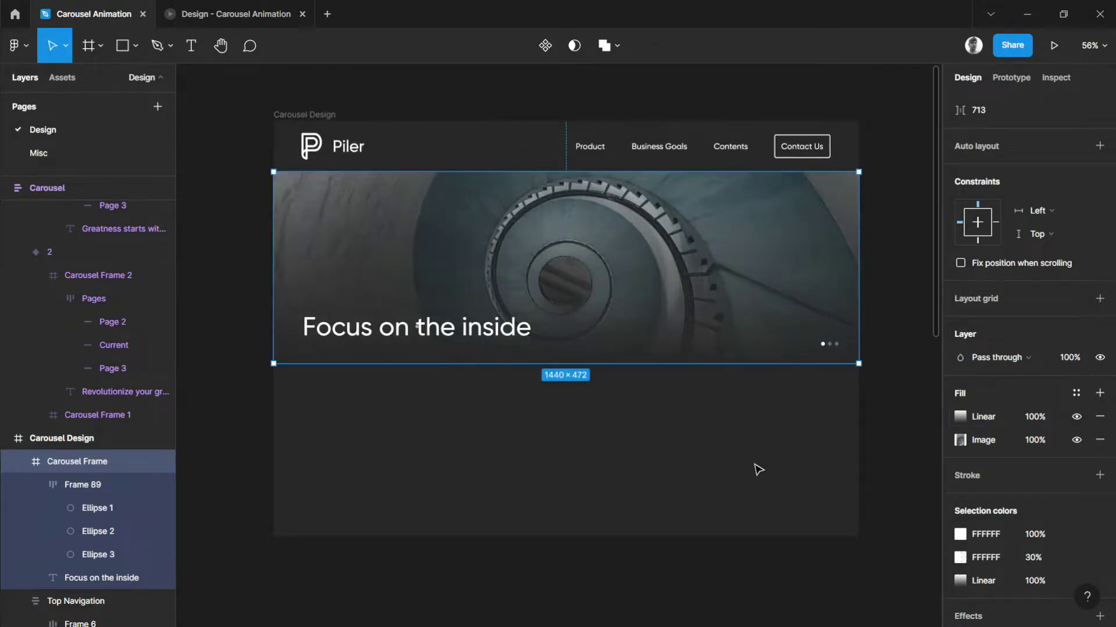
# Raise the end of the Carousel Frame's dark gradient higher up the photo.
pyautogui.click(788, 455)
pyautogui.scroll(5, 578, 366)
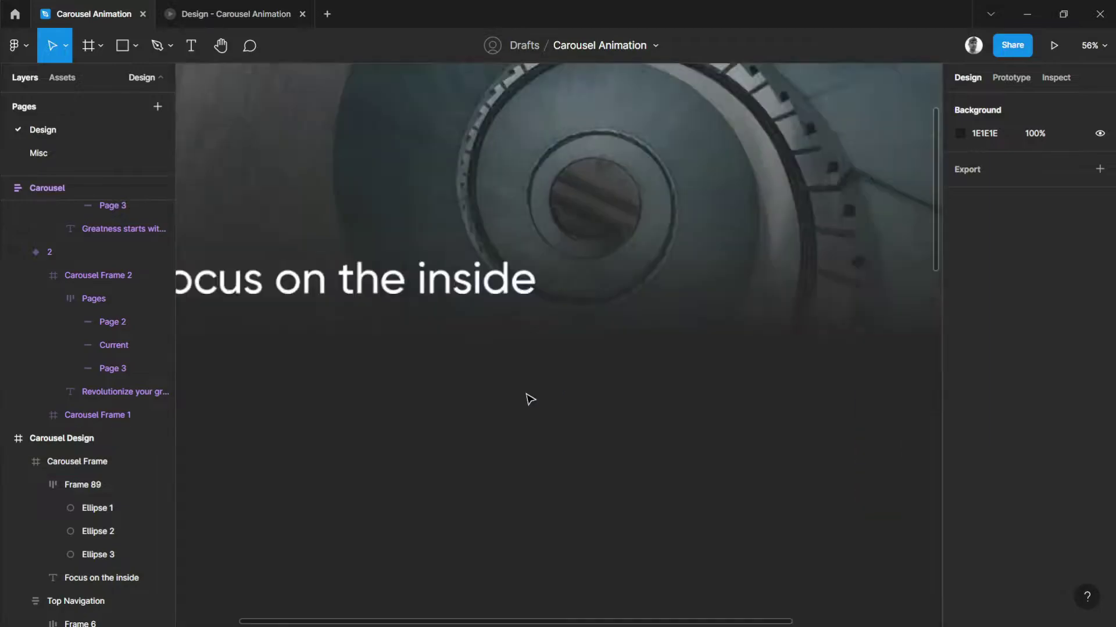
pyautogui.scroll(-6, 664, 310)
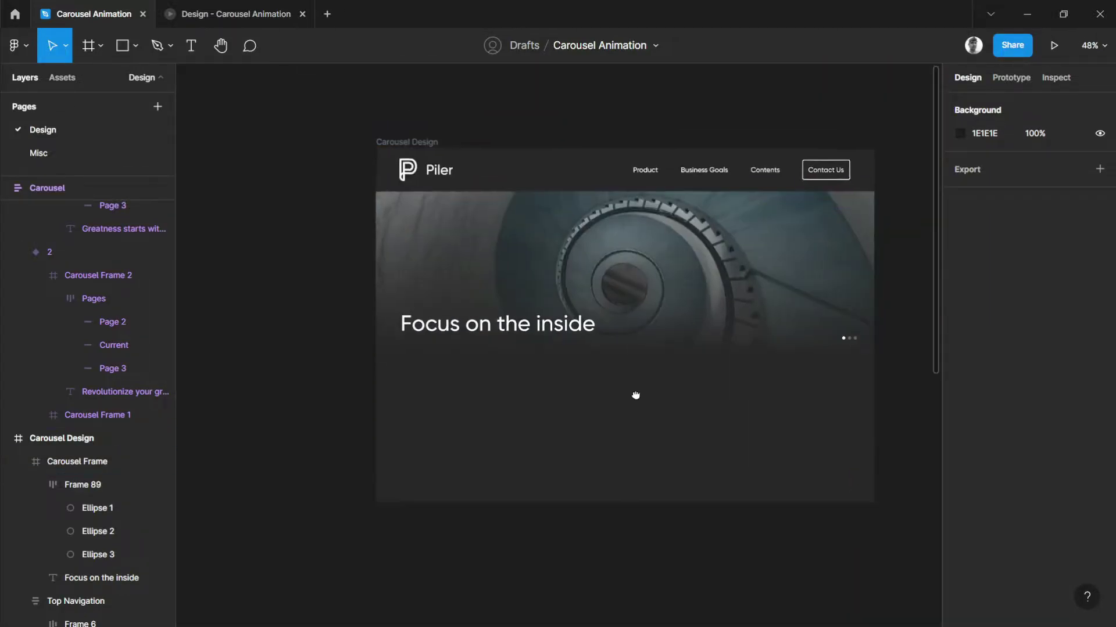
pyautogui.scroll(1, 625, 389)
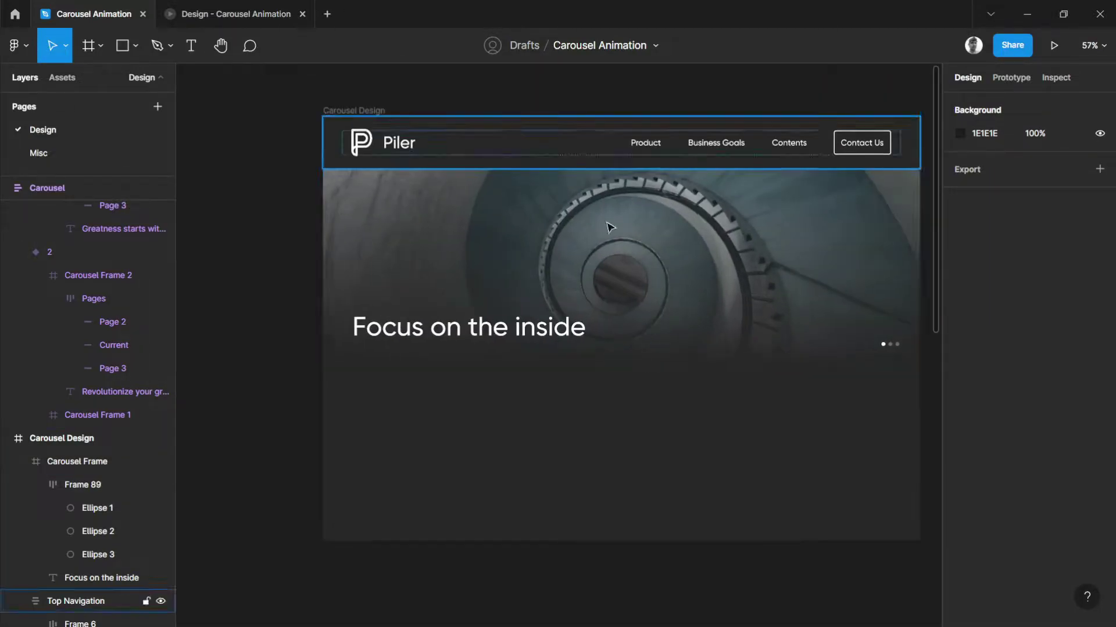
pyautogui.click(641, 308)
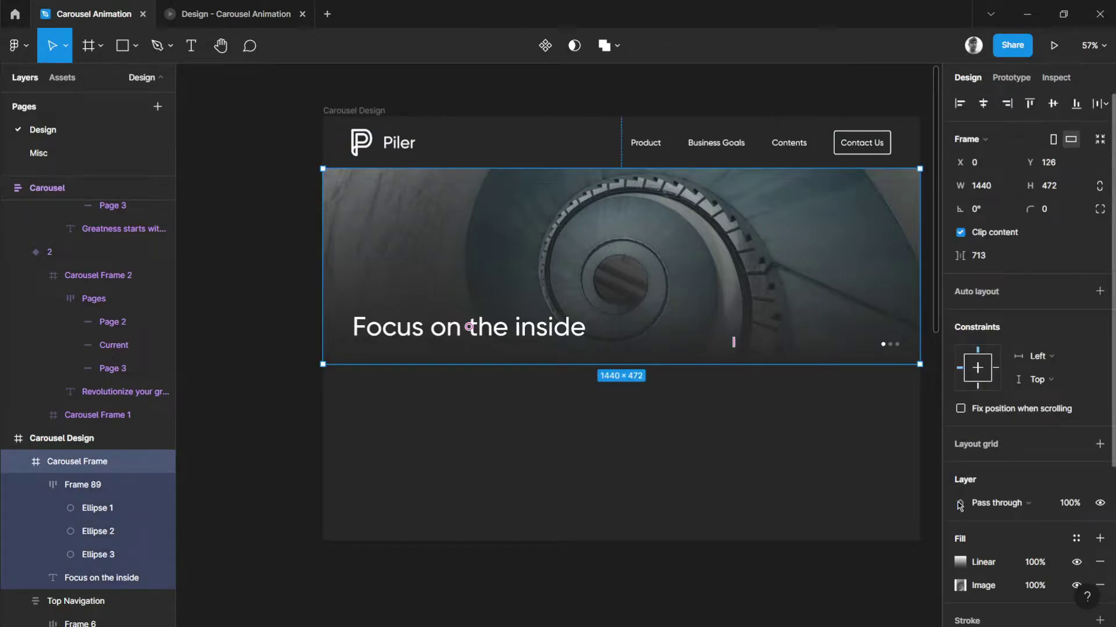
pyautogui.click(960, 563)
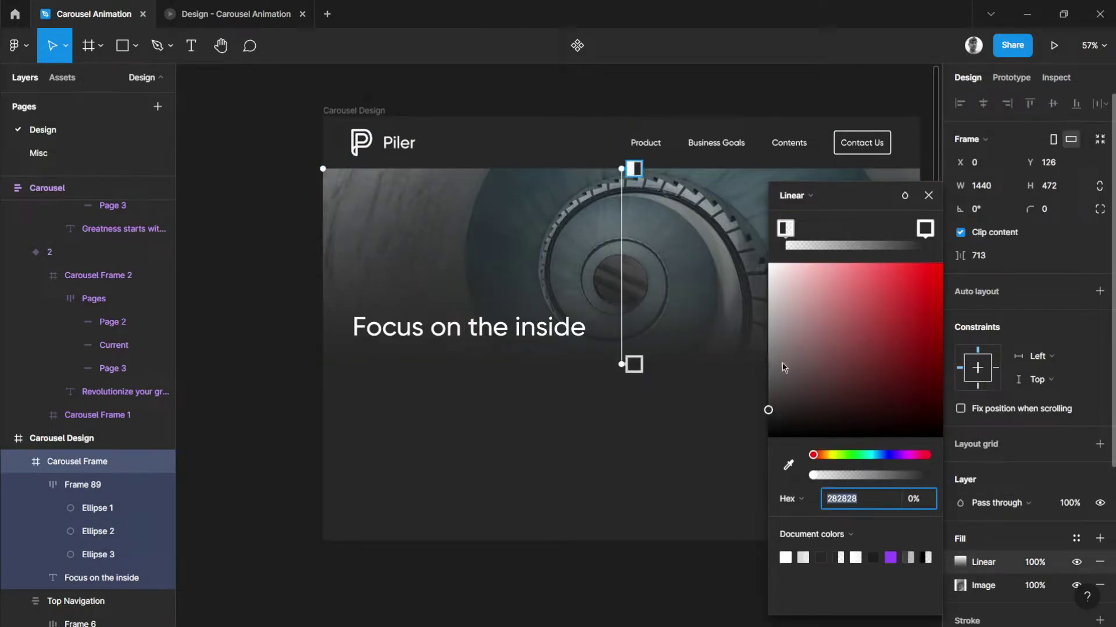
pyautogui.moveTo(623, 364); pyautogui.dragTo(623, 346)
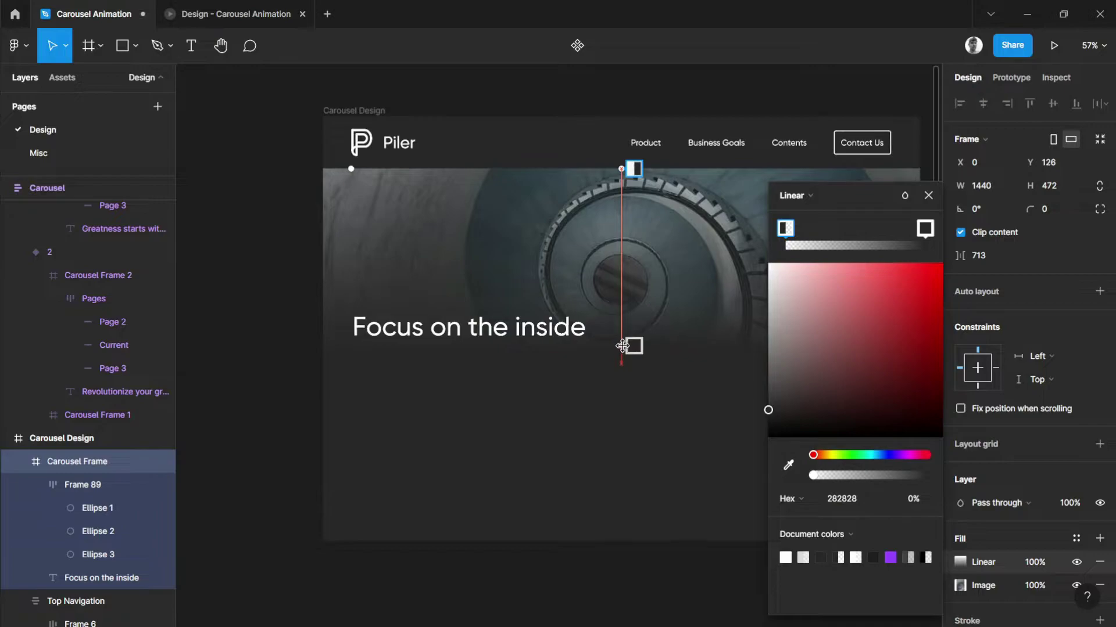
pyautogui.click(928, 195)
# Move the 'Focus on the inside' caption up to Y 267.
pyautogui.click(682, 418)
pyautogui.scroll(-3, 682, 418)
pyautogui.moveTo(792, 441); pyautogui.dragTo(734, 424)
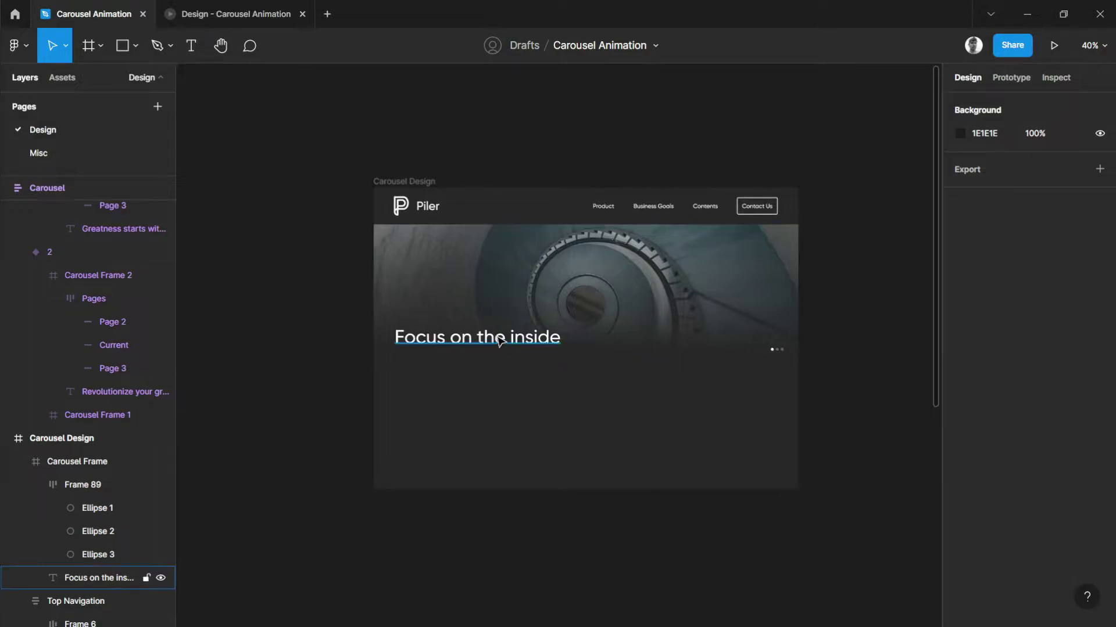
pyautogui.moveTo(517, 343); pyautogui.dragTo(523, 323)
pyautogui.click(585, 371)
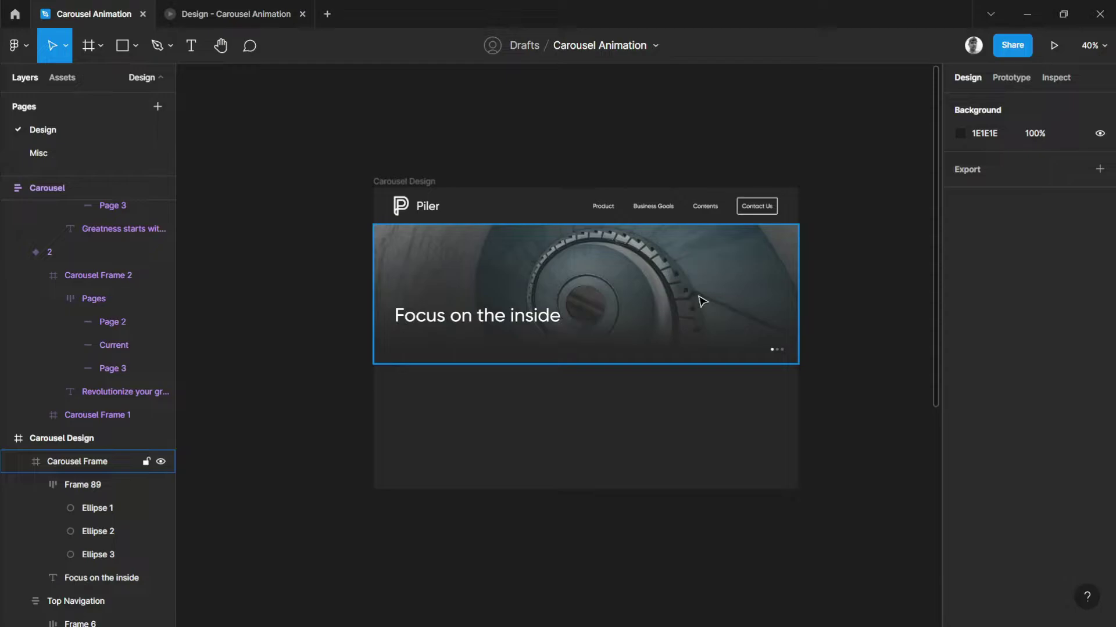
# Collapse Carousel Frame's contents in the Layers panel and reselect the frame.
pyautogui.click(702, 301)
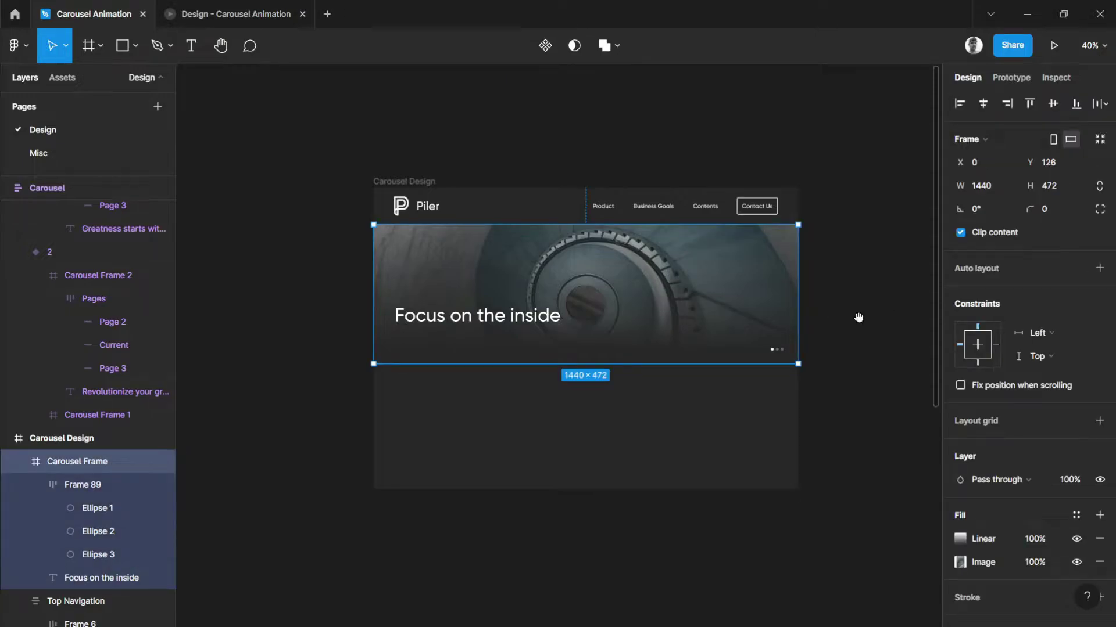
pyautogui.click(22, 462)
pyautogui.click(859, 415)
pyautogui.hscroll(5, 849, 405)
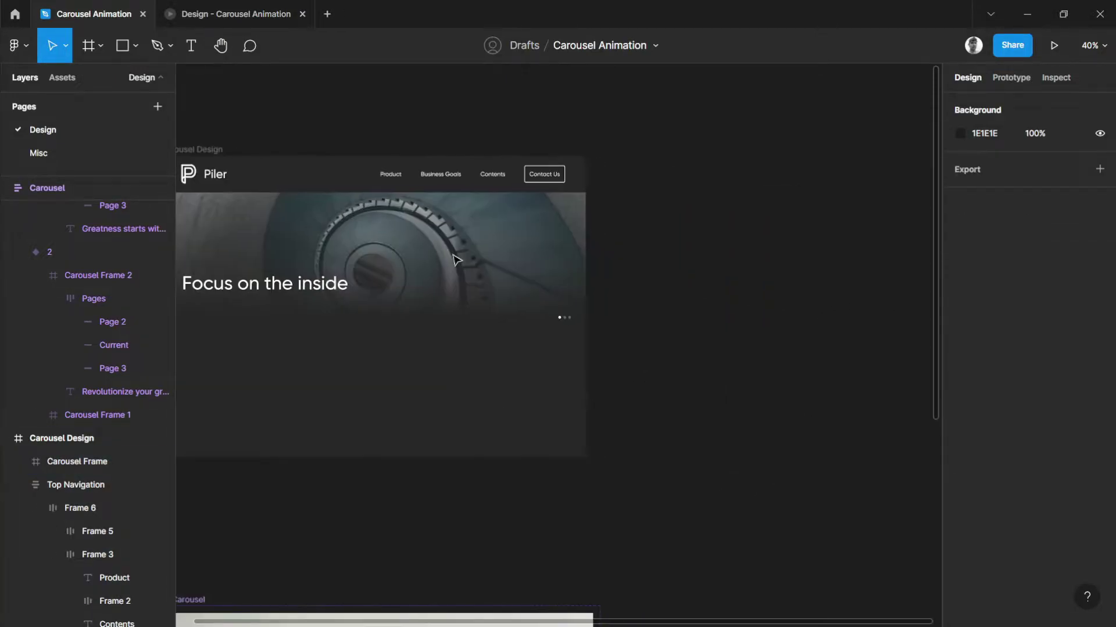
# Duplicate the Carousel Frame as a standalone copy beside Carousel Design.
pyautogui.click(450, 256)
pyautogui.scroll(2, 665, 242)
pyautogui.moveTo(526, 314); pyautogui.dragTo(809, 218)
pyautogui.click(822, 359)
pyautogui.hscroll(5, 680, 406)
pyautogui.scroll(2, 680, 406)
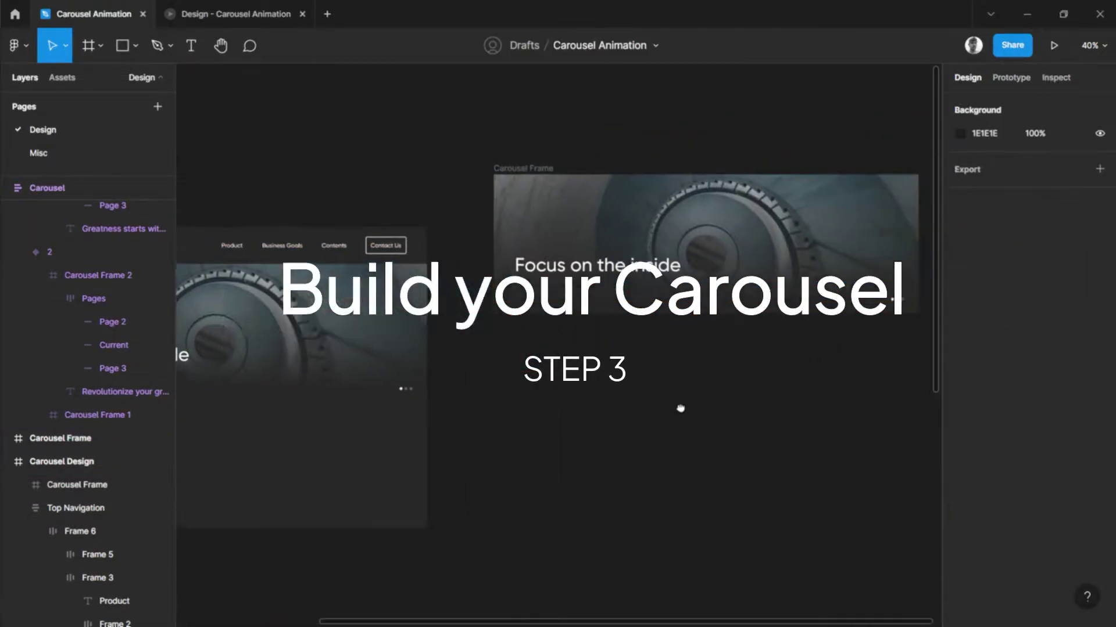
# Rename the copy to Carousel Frame 1 and move it up and right.
pyautogui.click(470, 215)
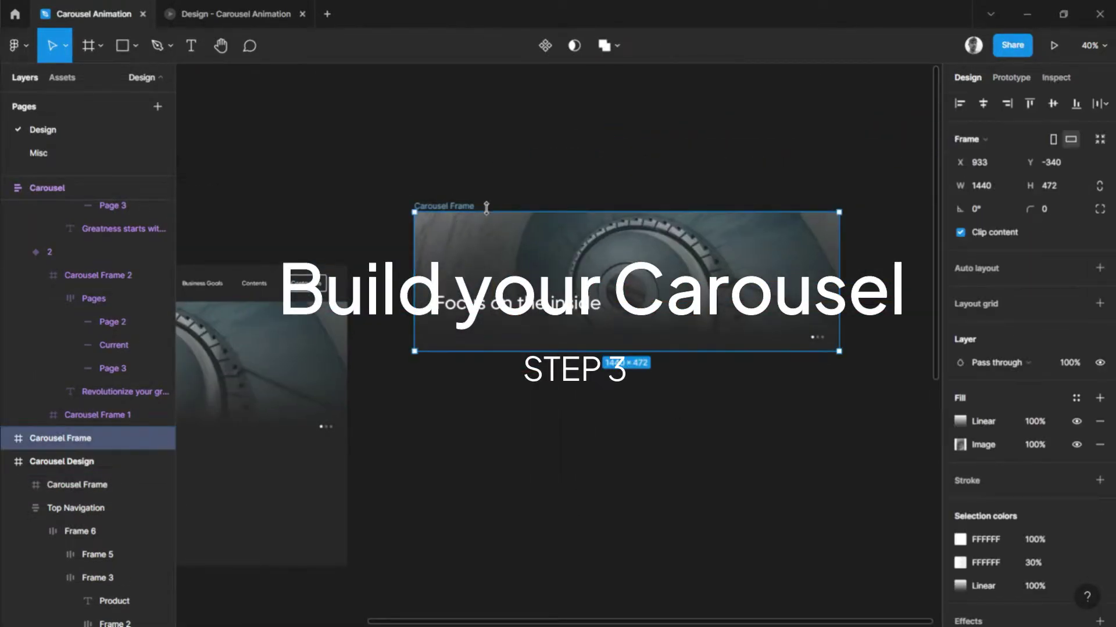
pyautogui.hotkey('ctrl', 'r')
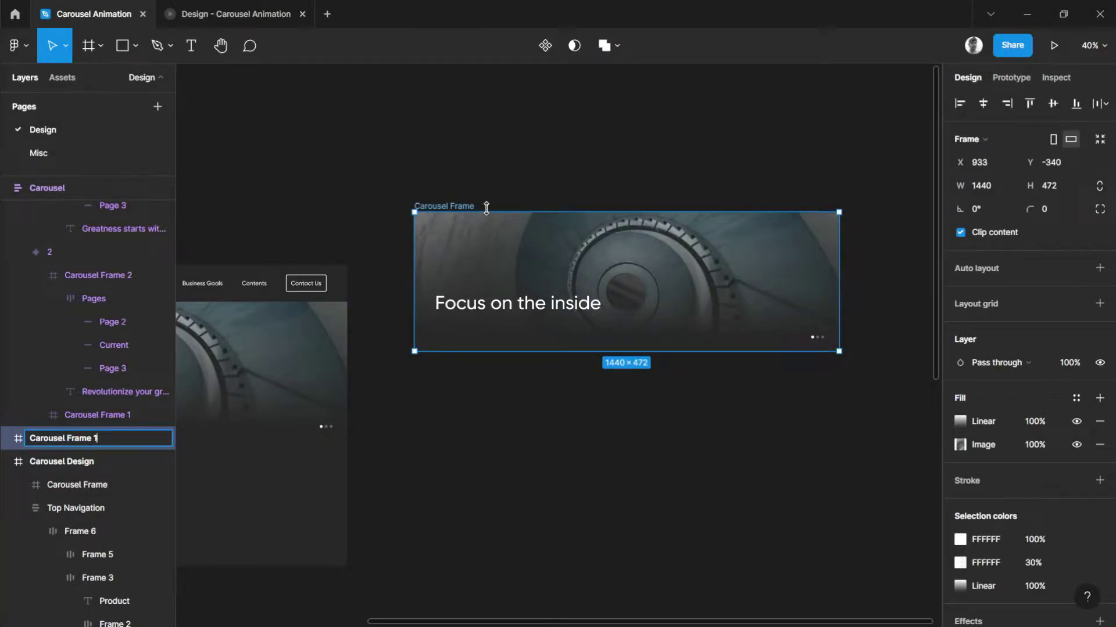
pyautogui.write('1')
pyautogui.press('Return')
pyautogui.press('Escape')
pyautogui.moveTo(481, 209); pyautogui.dragTo(503, 160)
pyautogui.click(665, 137)
# Duplicate Carousel Frame 1 to its right, creating Carousel Frame 2.
pyautogui.hscroll(3, 655, 142)
pyautogui.hscroll(2, 660, 134)
pyautogui.scroll(1, 639, 143)
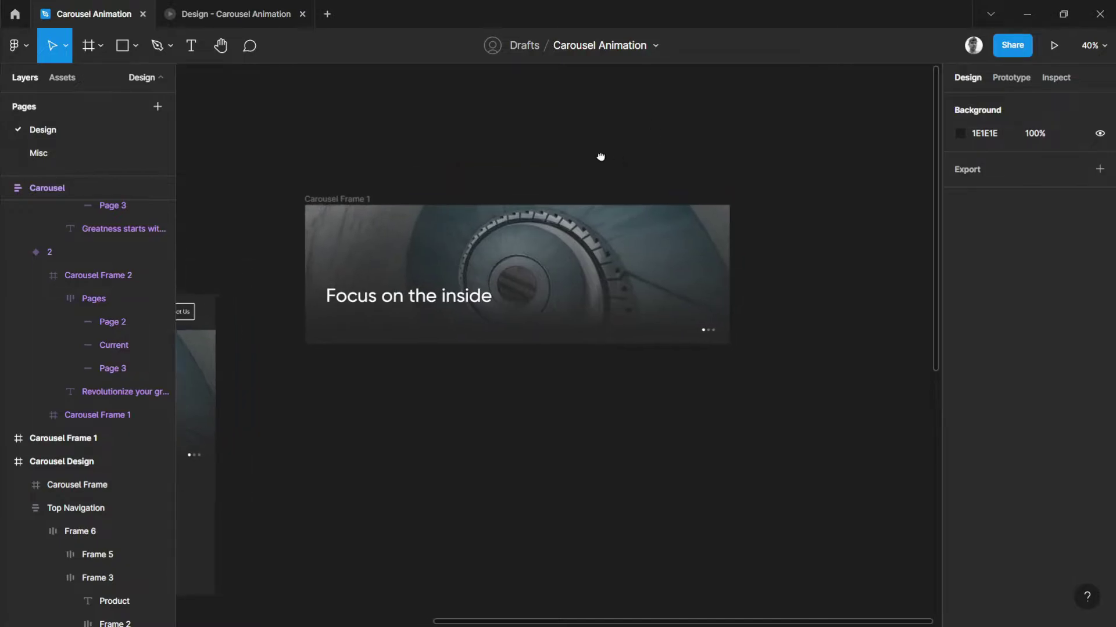
pyautogui.click(318, 197)
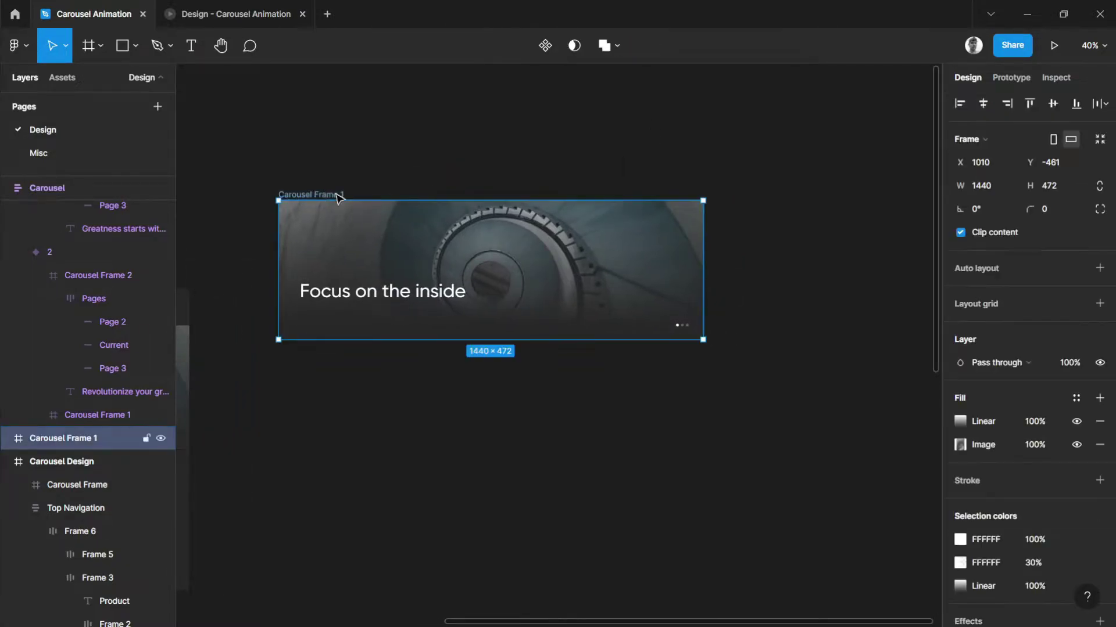
pyautogui.moveTo(328, 199)
pyautogui.mouseDown()
pyautogui.moveTo(764, 218)
pyautogui.moveTo(755, 219)
pyautogui.mouseUp()
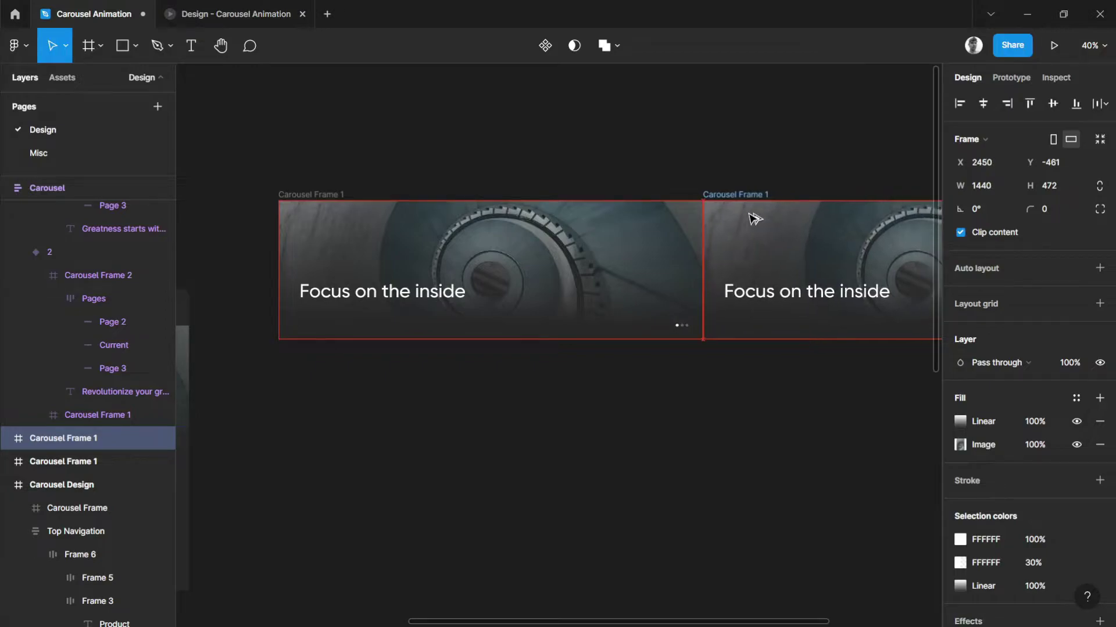
pyautogui.click(802, 180)
pyautogui.hscroll(5, 583, 169)
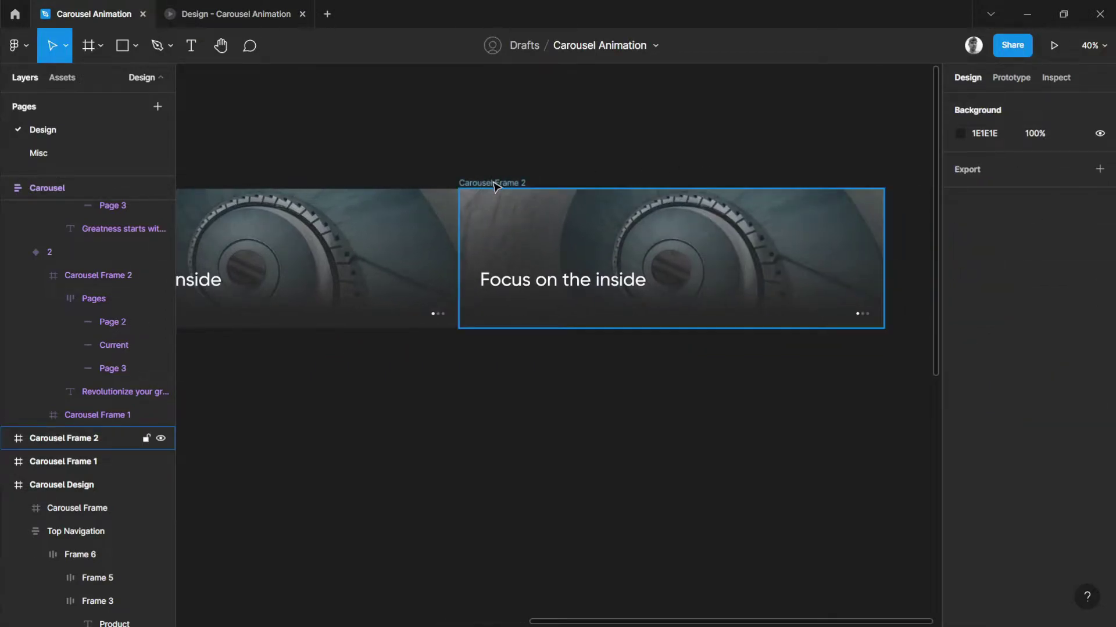
# Fill Carousel Frame 2 with a swimmer photo using the Pexels plugin.
pyautogui.click(493, 183)
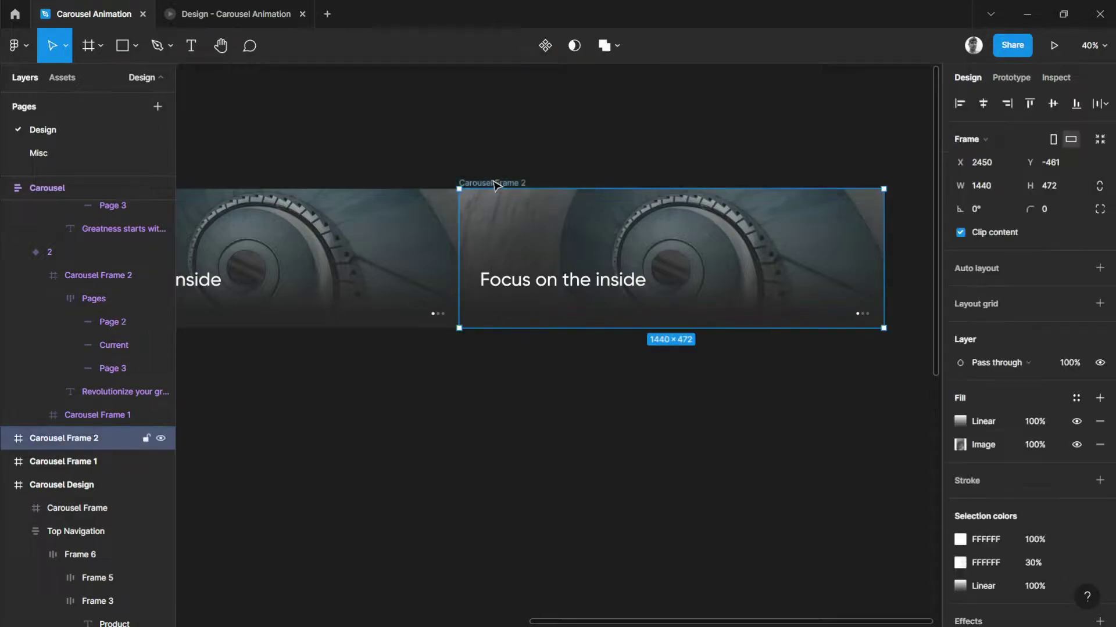
pyautogui.scroll(-2, 1012, 480)
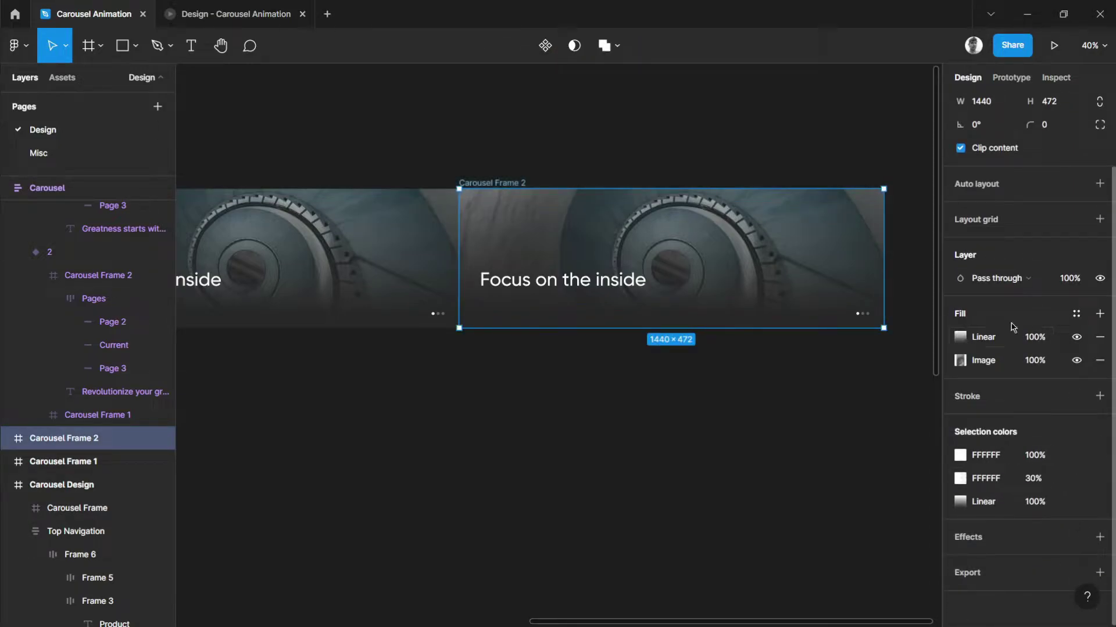
pyautogui.hotkey('ctrl', '/')
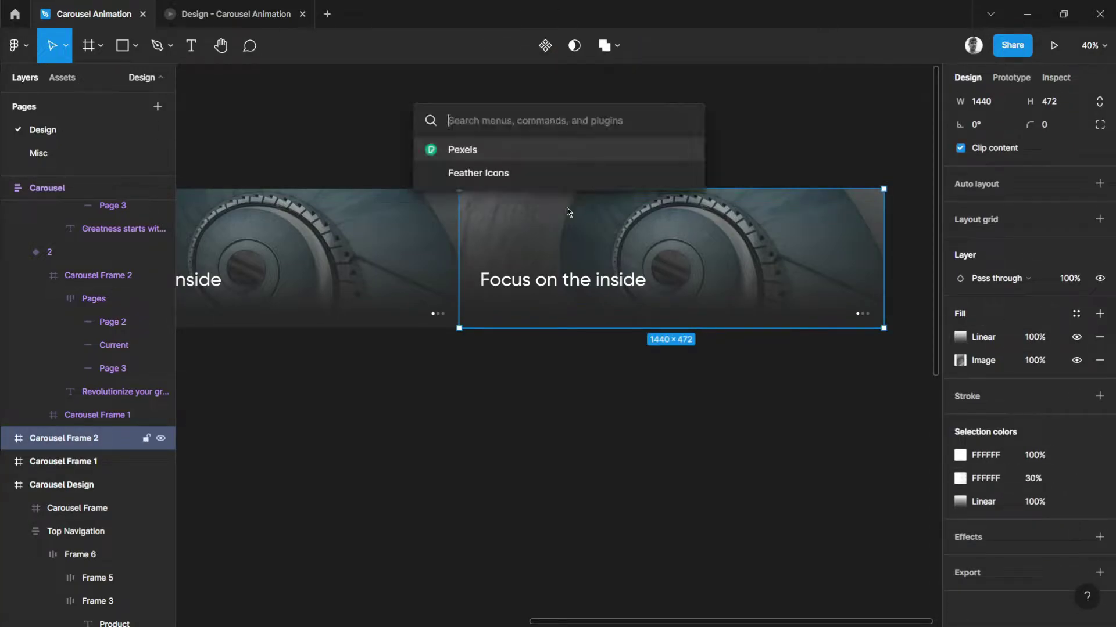
pyautogui.write('pexel')
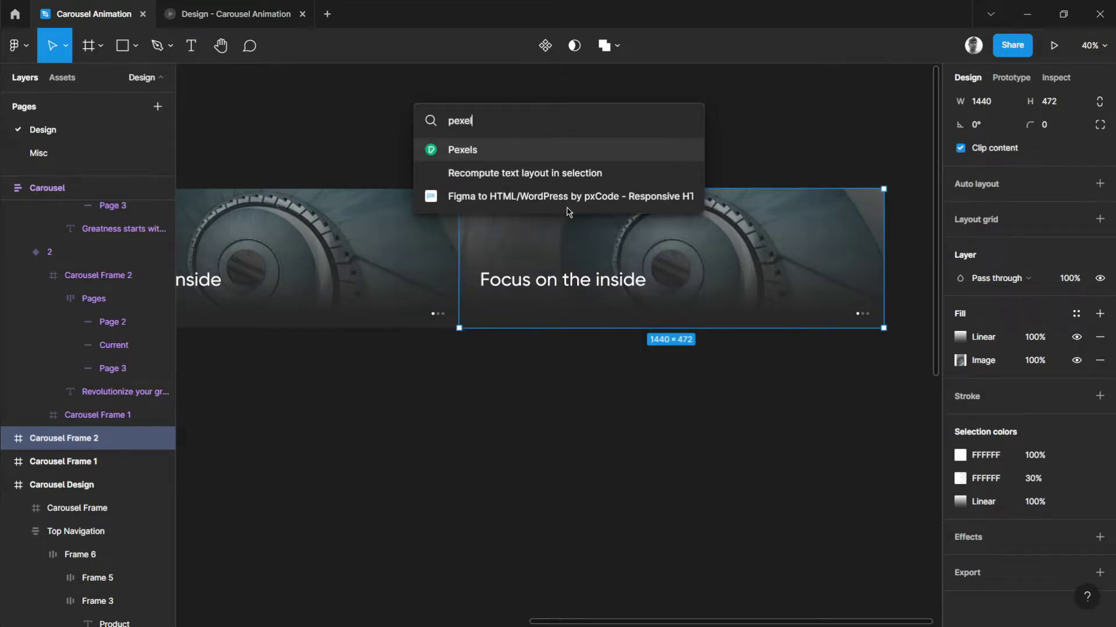
pyautogui.press('Return')
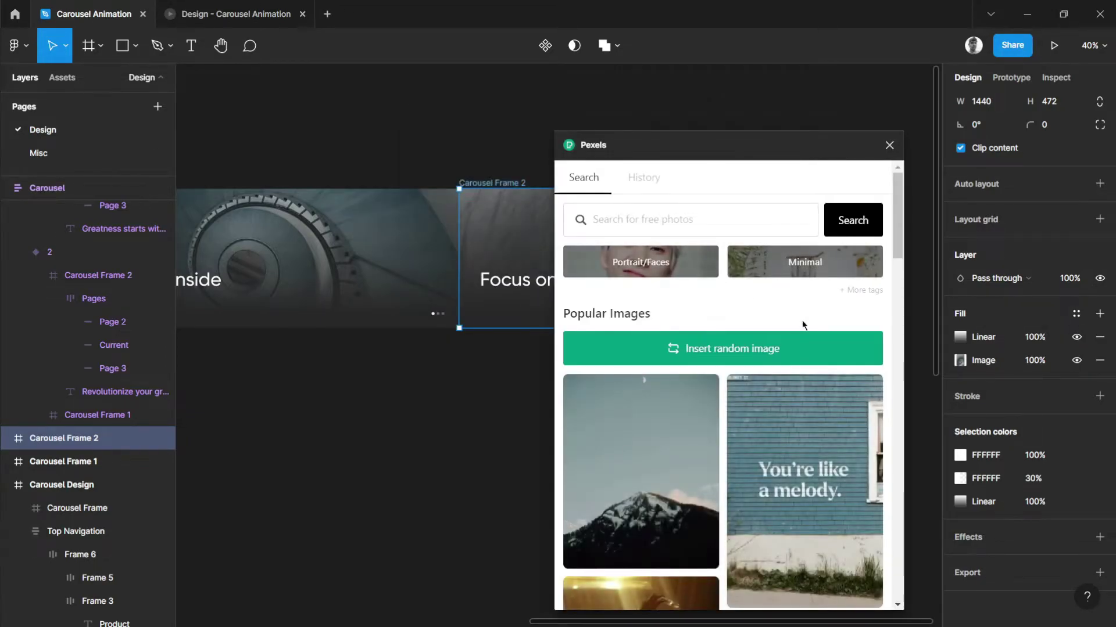
pyautogui.scroll(-15, 802, 321)
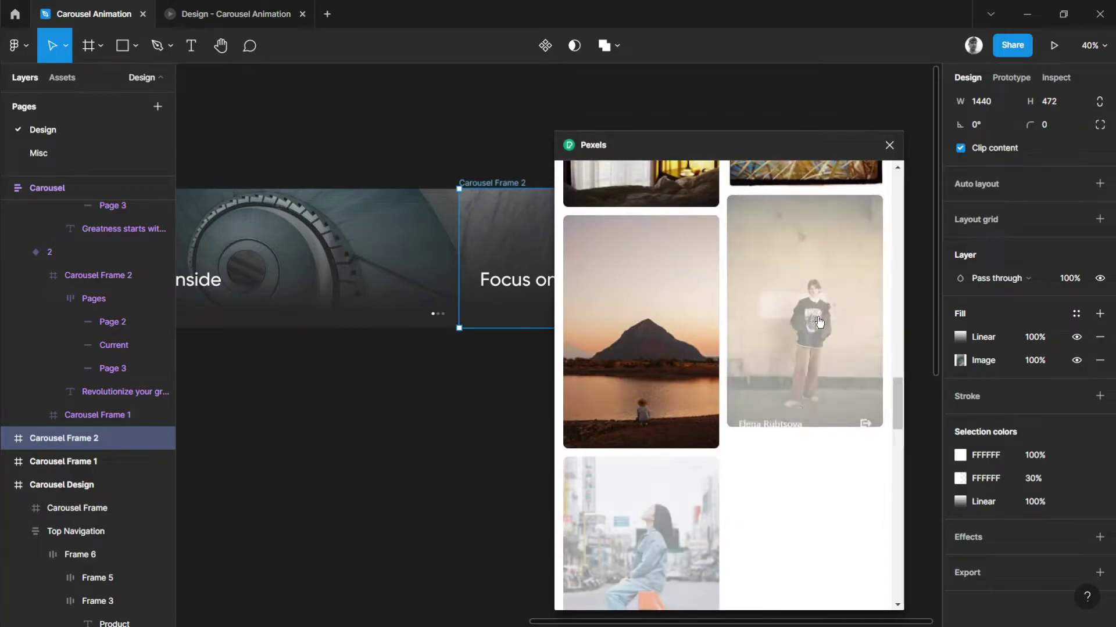
pyautogui.scroll(-5, 813, 323)
pyautogui.scroll(-10, 802, 317)
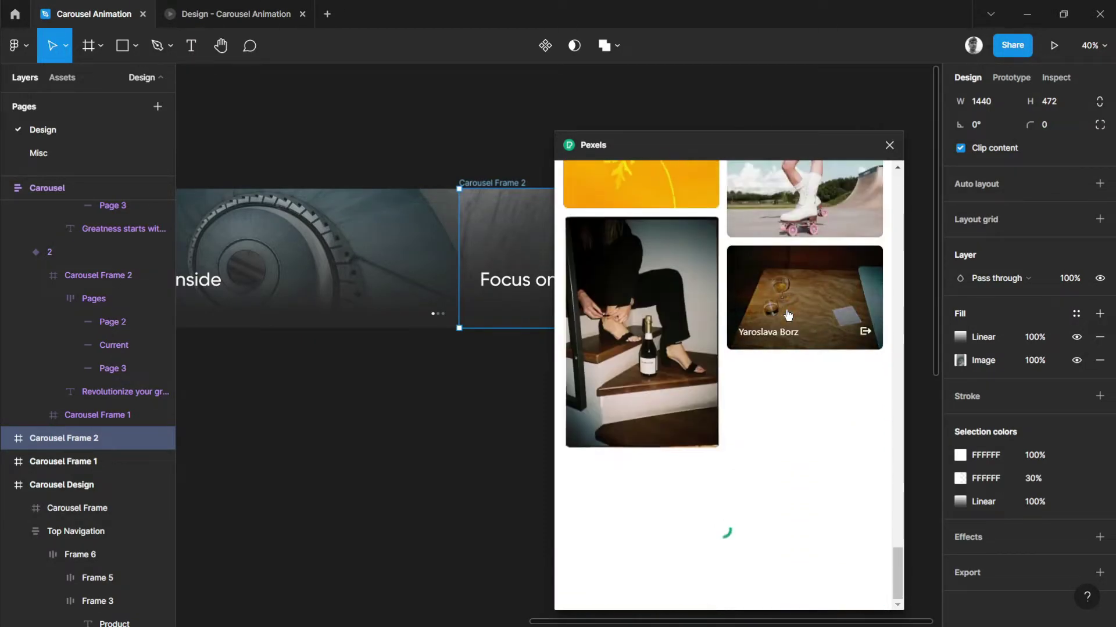
pyautogui.scroll(-4, 802, 314)
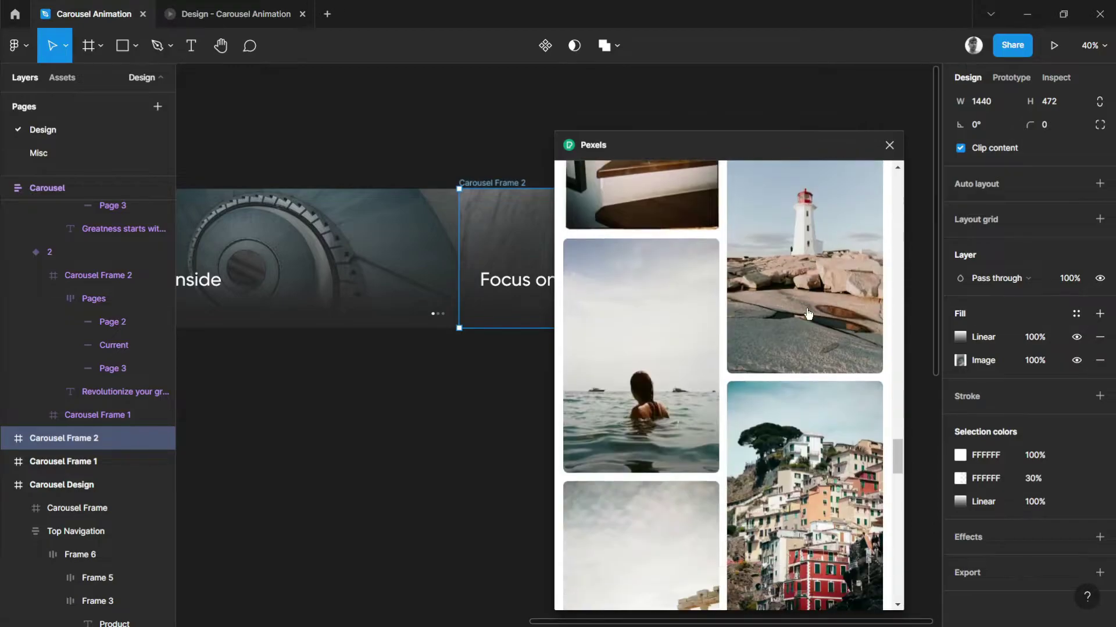
pyautogui.click(663, 327)
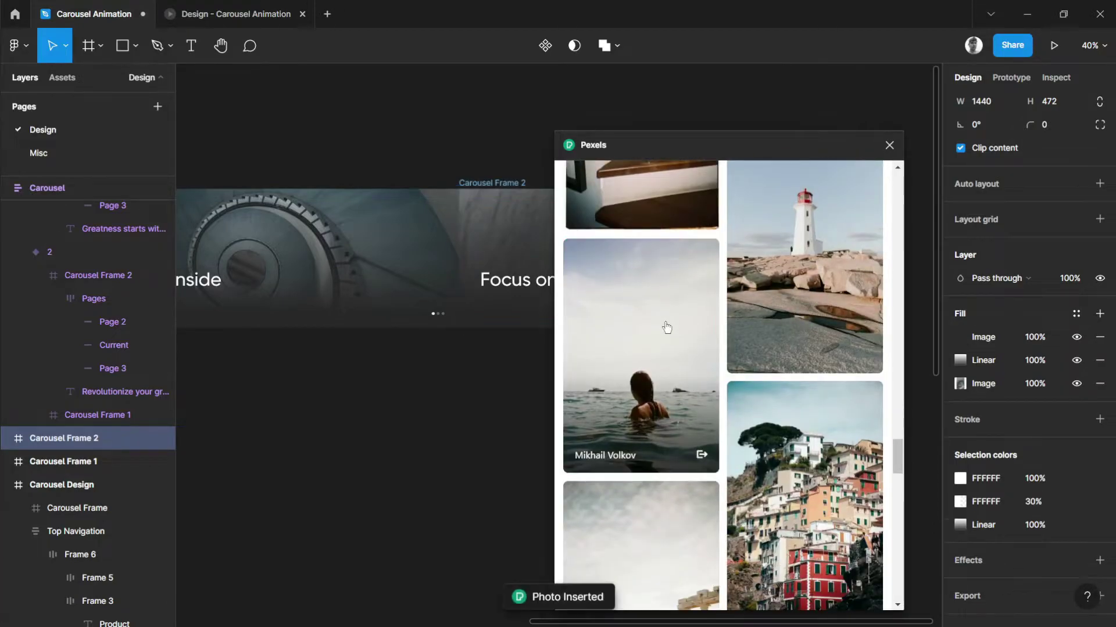
pyautogui.click(889, 146)
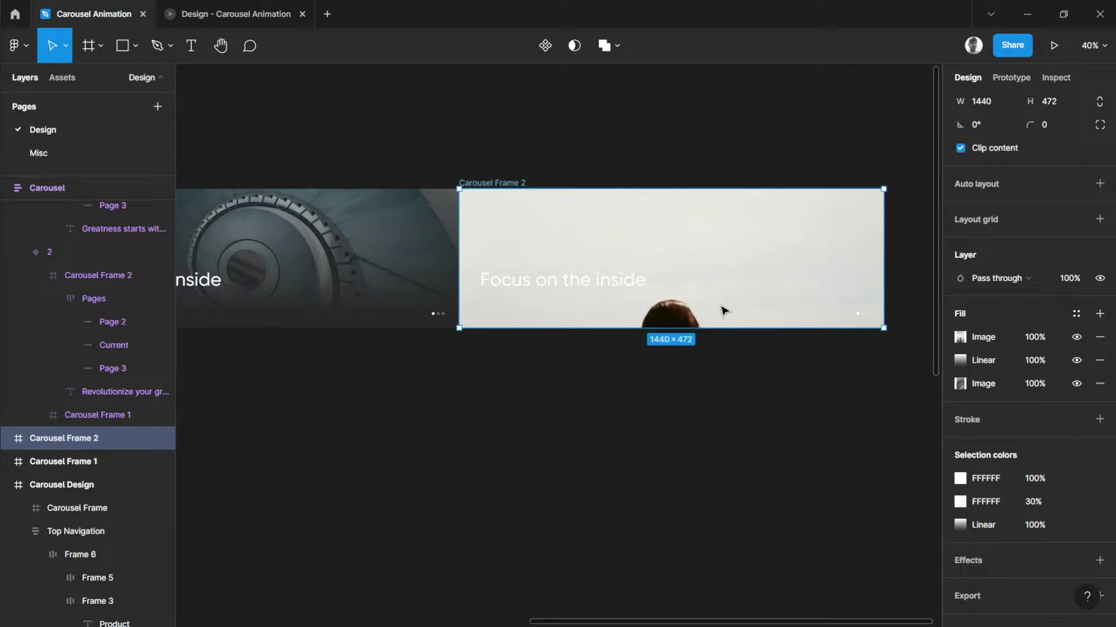
# Replace Carousel Frame 2's photo with the red neon One Way street photo from Pexels.
pyautogui.hotkey('ctrl', '/')
pyautogui.write('peels')
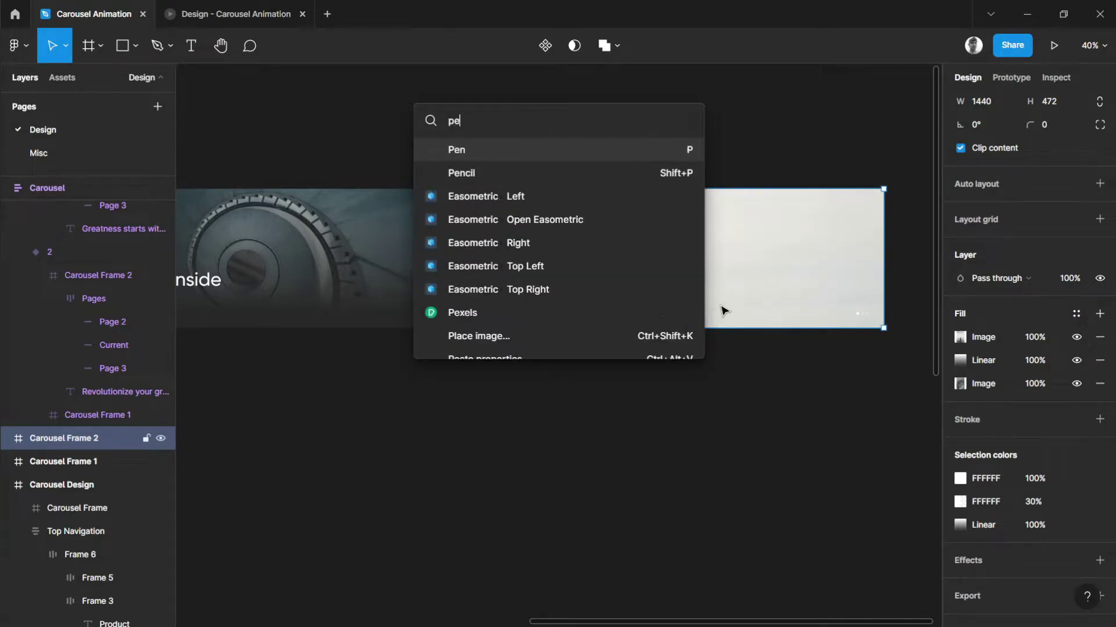
pyautogui.press('BackSpace')
pyautogui.press('BackSpace')
pyautogui.press('BackSpace')
pyautogui.write('xels')
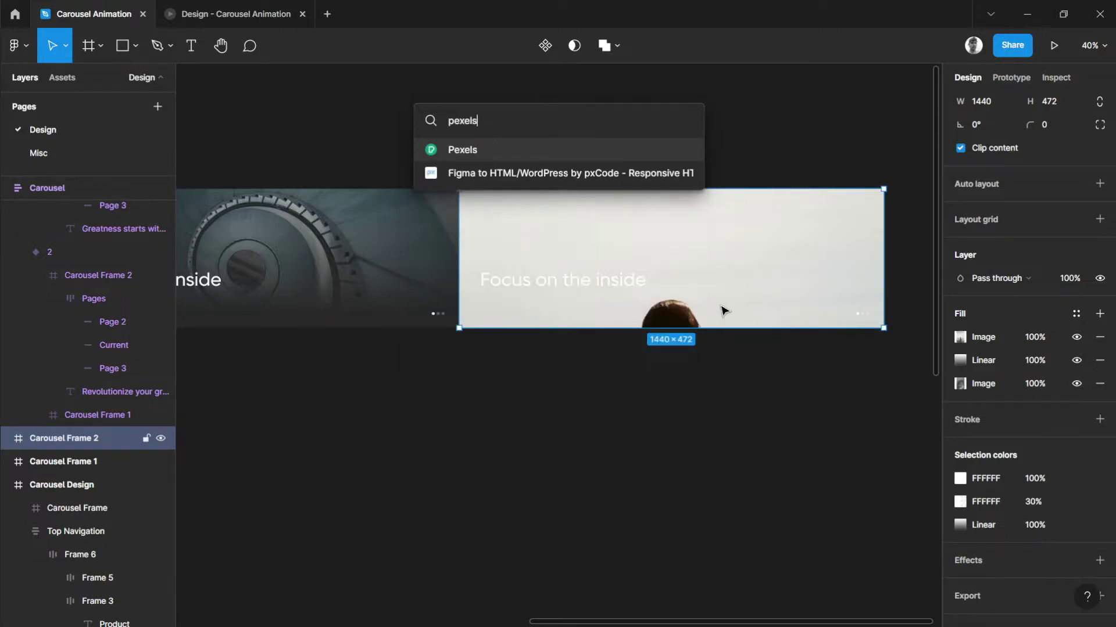
pyautogui.press('Return')
pyautogui.scroll(-10, 767, 308)
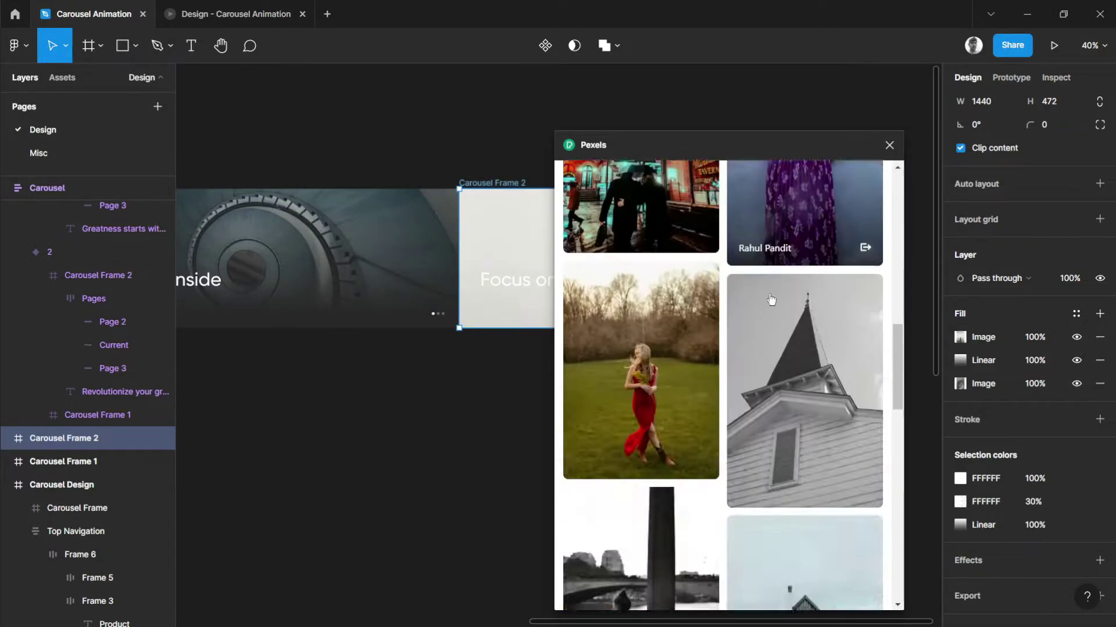
pyautogui.click(712, 227)
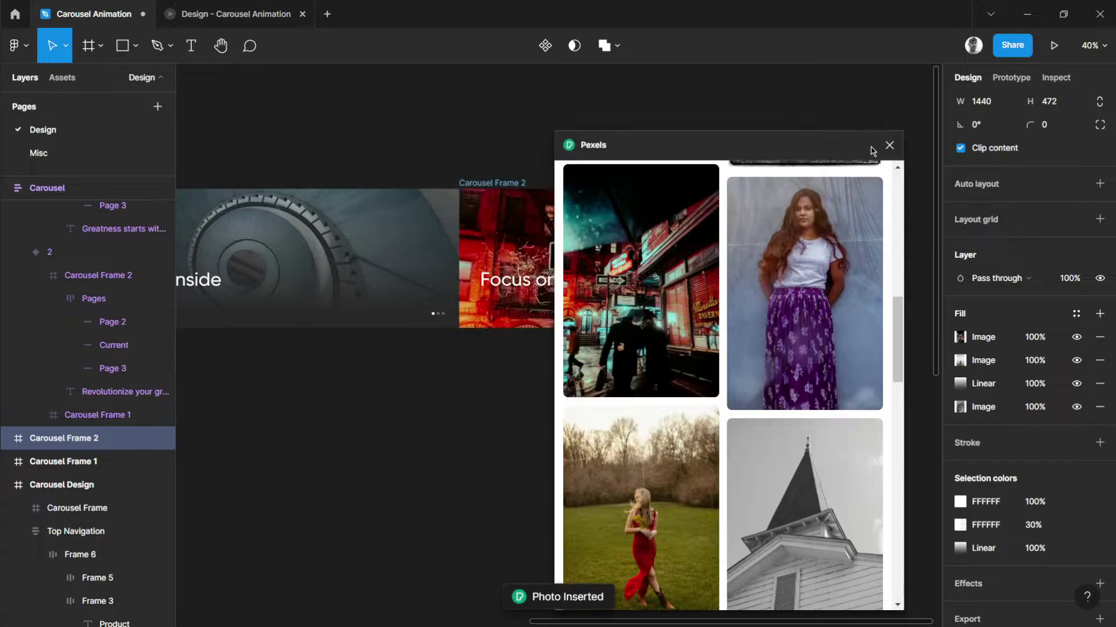
pyautogui.click(889, 145)
pyautogui.moveTo(730, 147); pyautogui.dragTo(627, 149)
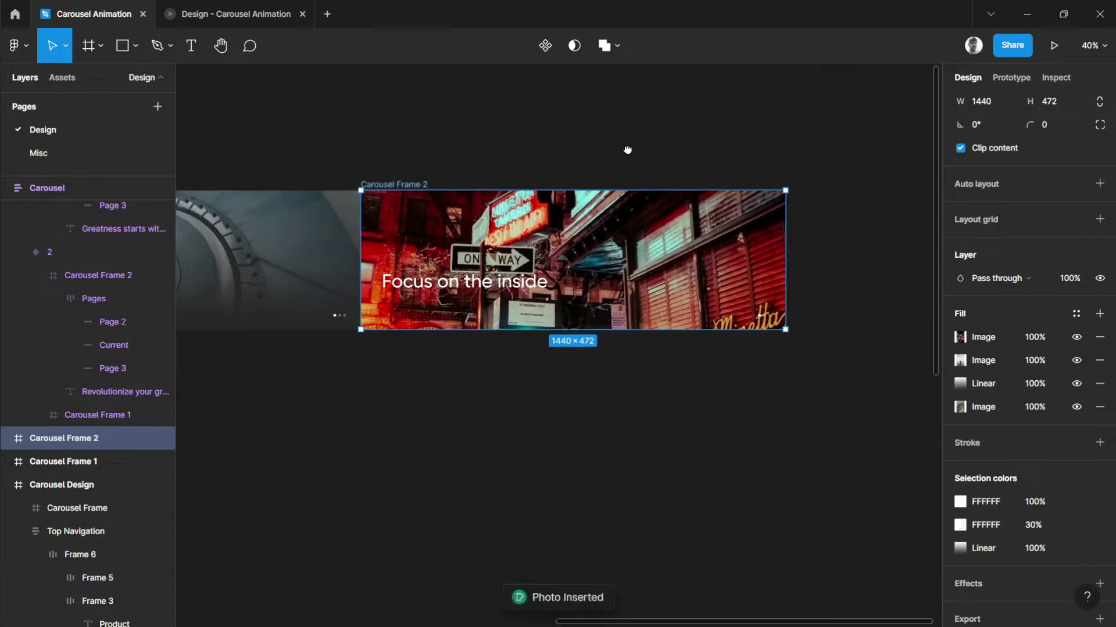
pyautogui.click(688, 144)
# Move Carousel Frame 2's street photo Image fill below its Linear gradient fill.
pyautogui.click(406, 203)
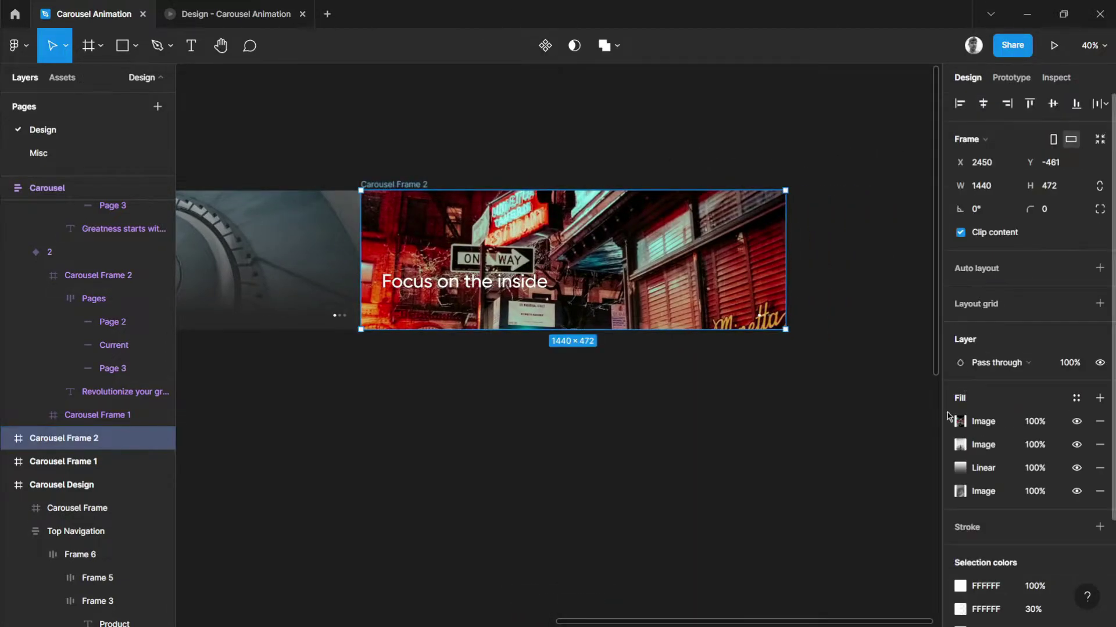
pyautogui.click(473, 157)
pyautogui.moveTo(473, 157); pyautogui.dragTo(617, 141)
pyautogui.moveTo(767, 399); pyautogui.dragTo(509, 406)
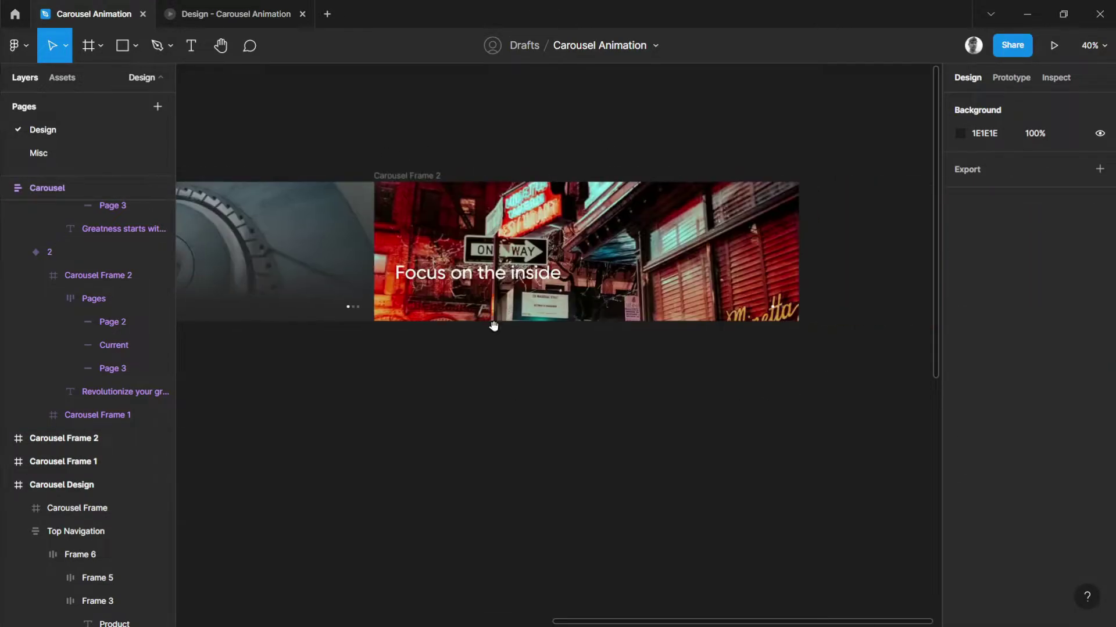
pyautogui.moveTo(485, 153); pyautogui.dragTo(490, 195)
pyautogui.moveTo(575, 196); pyautogui.dragTo(570, 154)
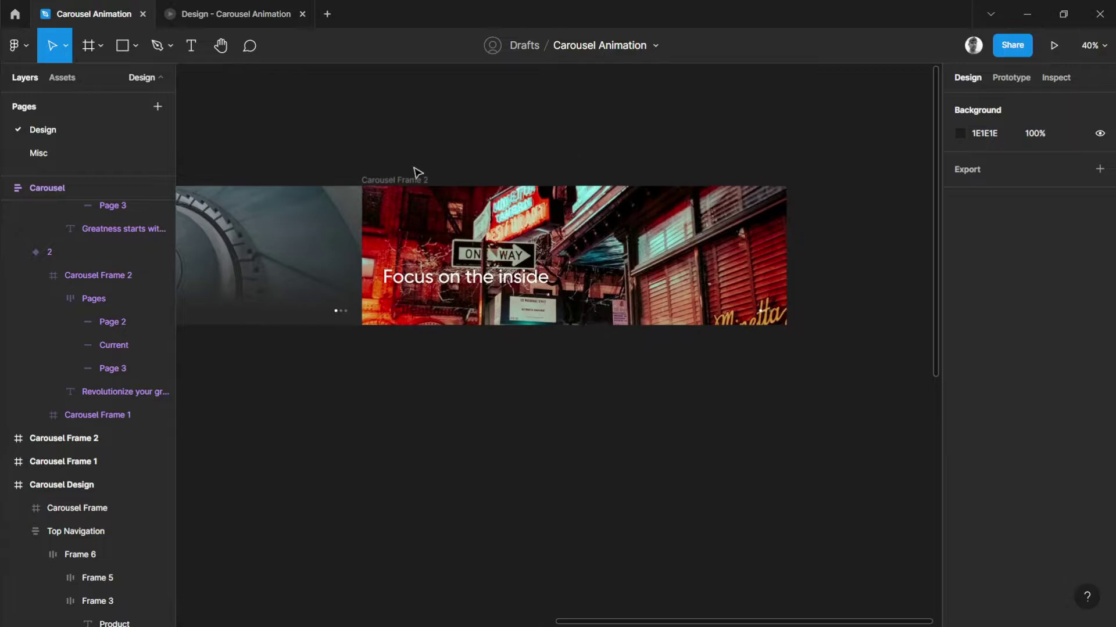
pyautogui.click(397, 185)
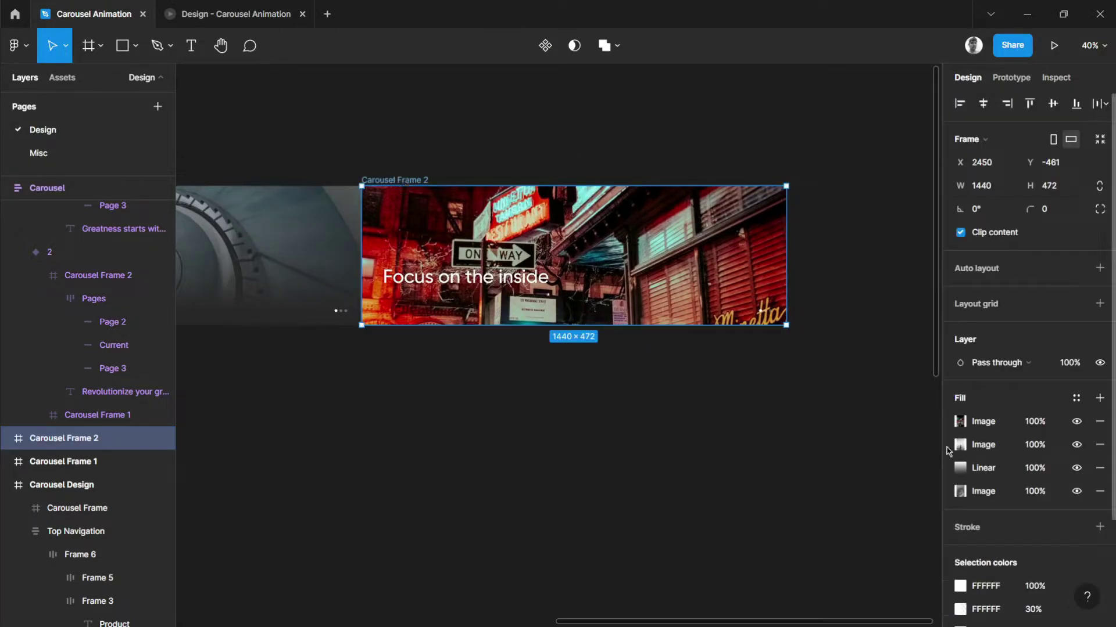
pyautogui.moveTo(948, 425); pyautogui.dragTo(950, 470)
pyautogui.moveTo(953, 427); pyautogui.dragTo(950, 469)
pyautogui.click(676, 426)
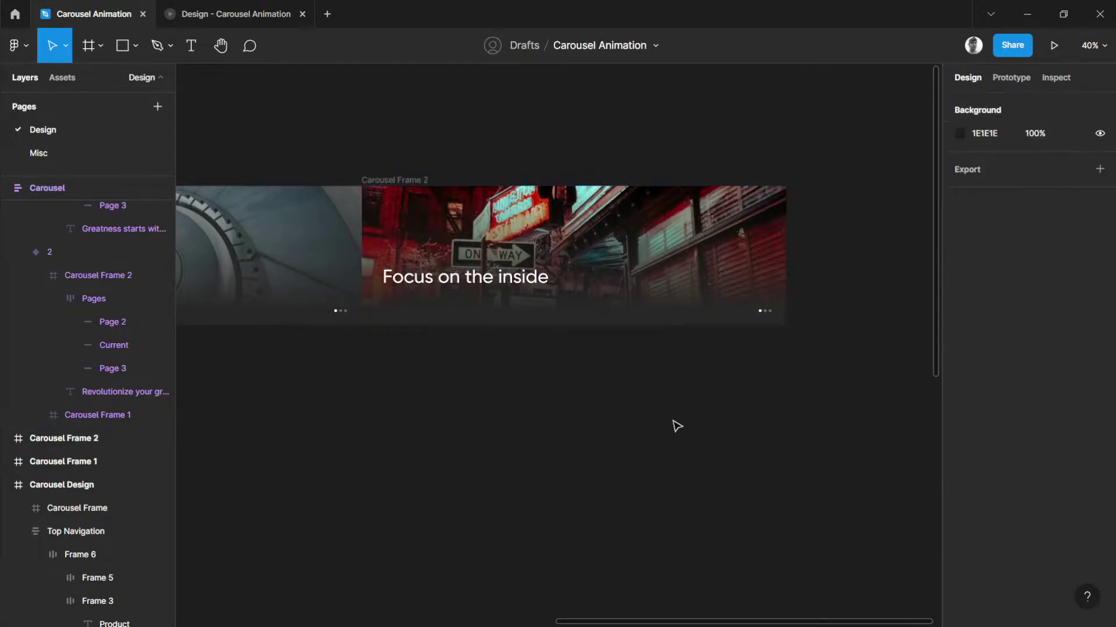
pyautogui.click(414, 181)
pyautogui.click(829, 244)
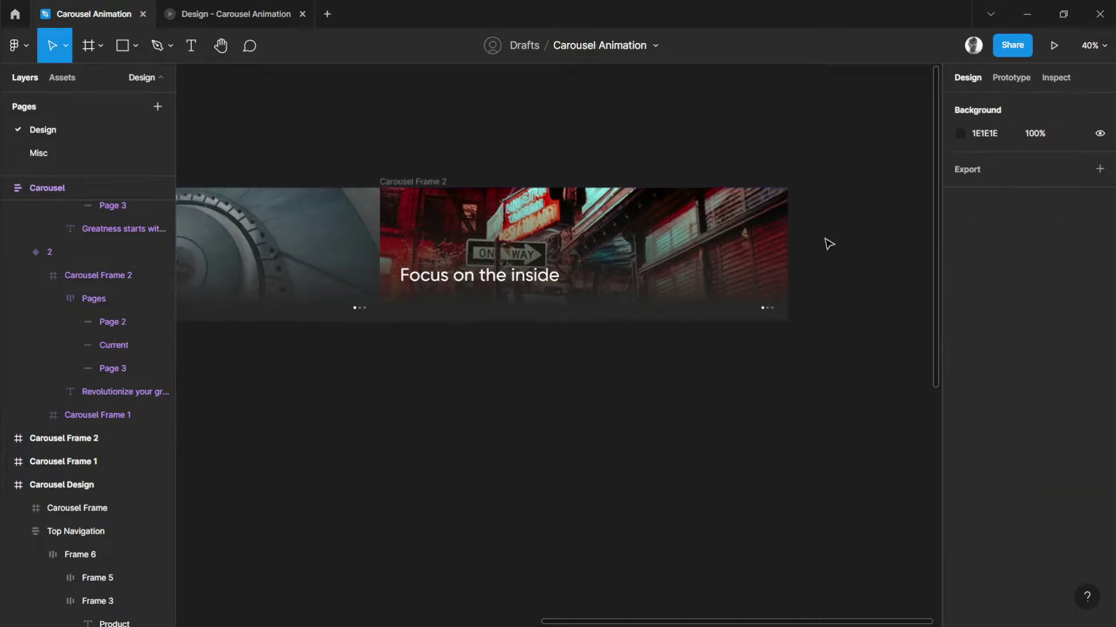
# Duplicate Carousel Frame 2 to its right as Carousel Frame 3.
pyautogui.scroll(-3, 836, 226)
pyautogui.hscroll(3, 755, 232)
pyautogui.moveTo(392, 239); pyautogui.dragTo(660, 252)
pyautogui.press('Escape')
pyautogui.click(668, 235)
pyautogui.moveTo(749, 210); pyautogui.dragTo(650, 213)
# Insert the Pexels night-city photo of a lit blue tower into Carousel Frame 3.
pyautogui.hotkey('ctrl', '/')
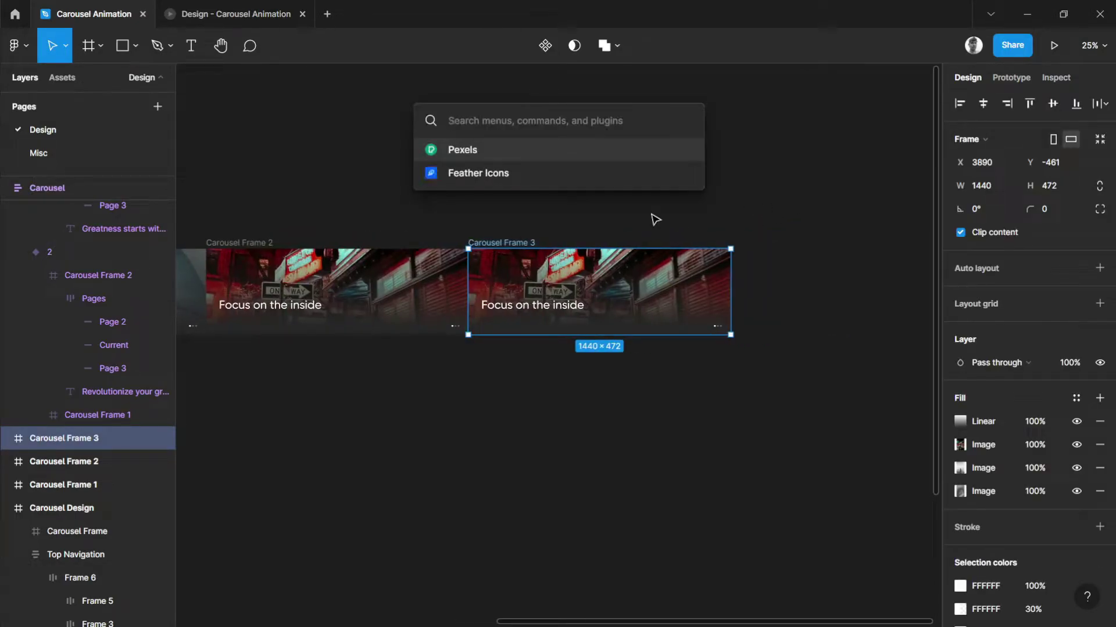
pyautogui.press('Return')
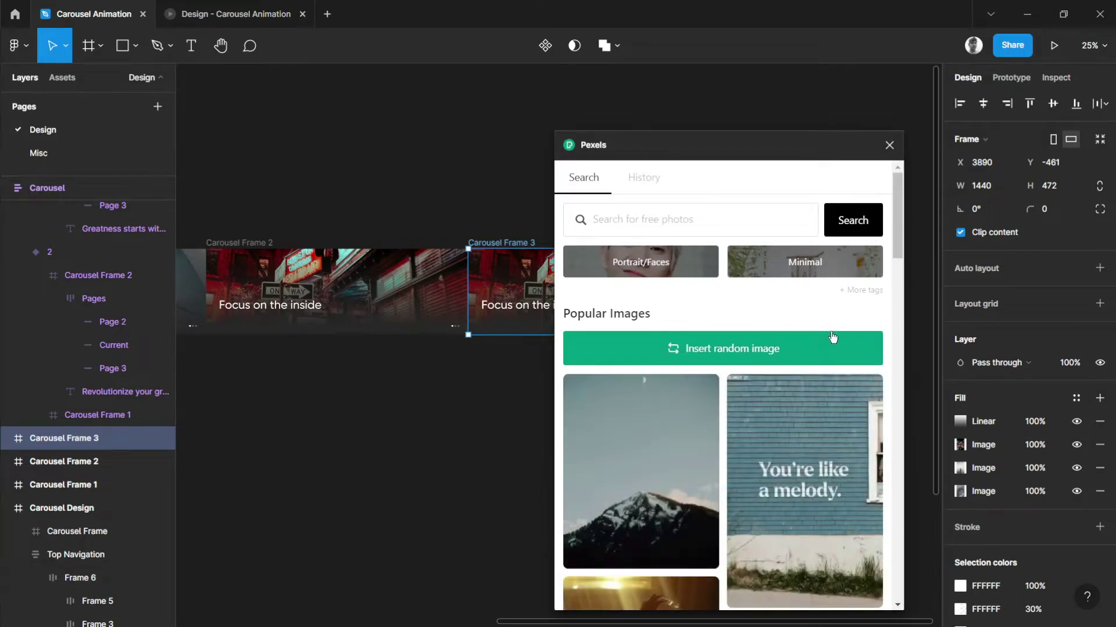
pyautogui.scroll(-15, 830, 338)
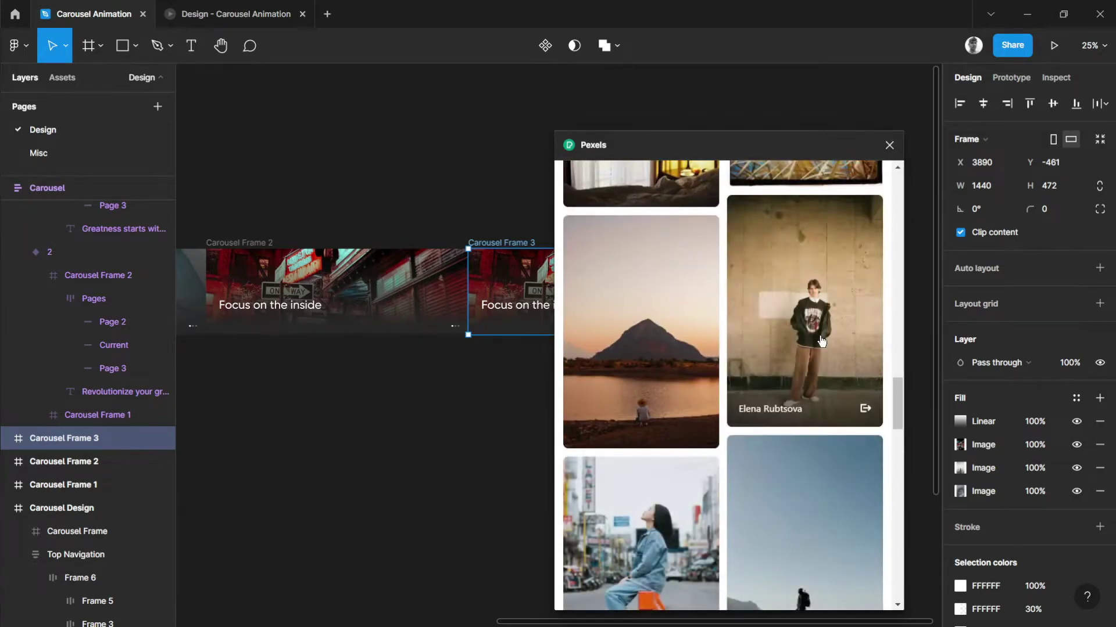
pyautogui.scroll(-10, 821, 340)
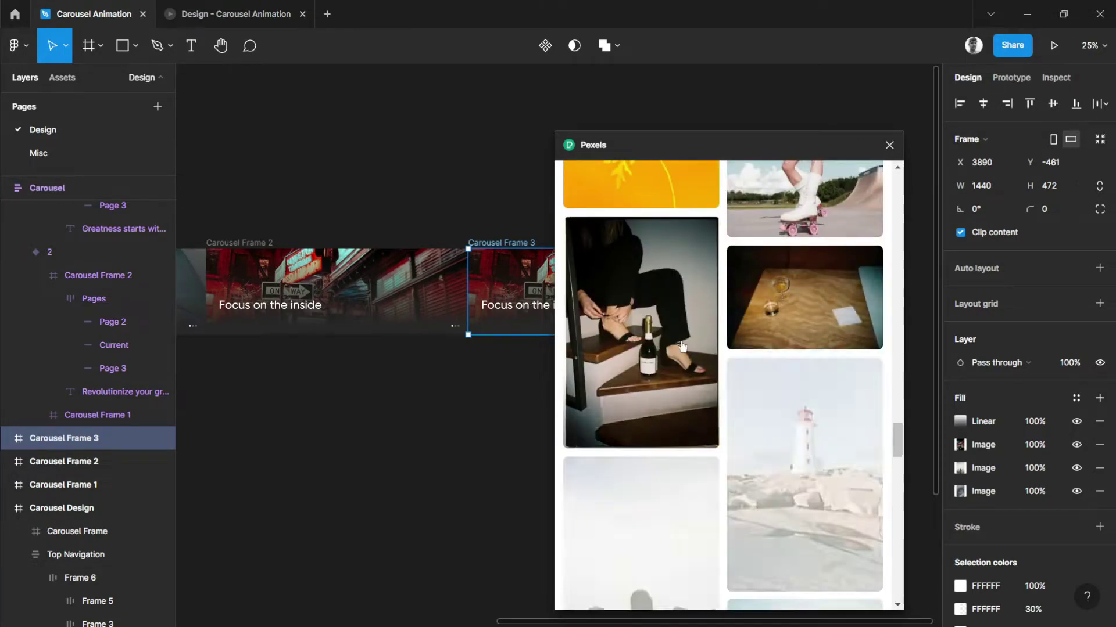
pyautogui.scroll(-10, 709, 340)
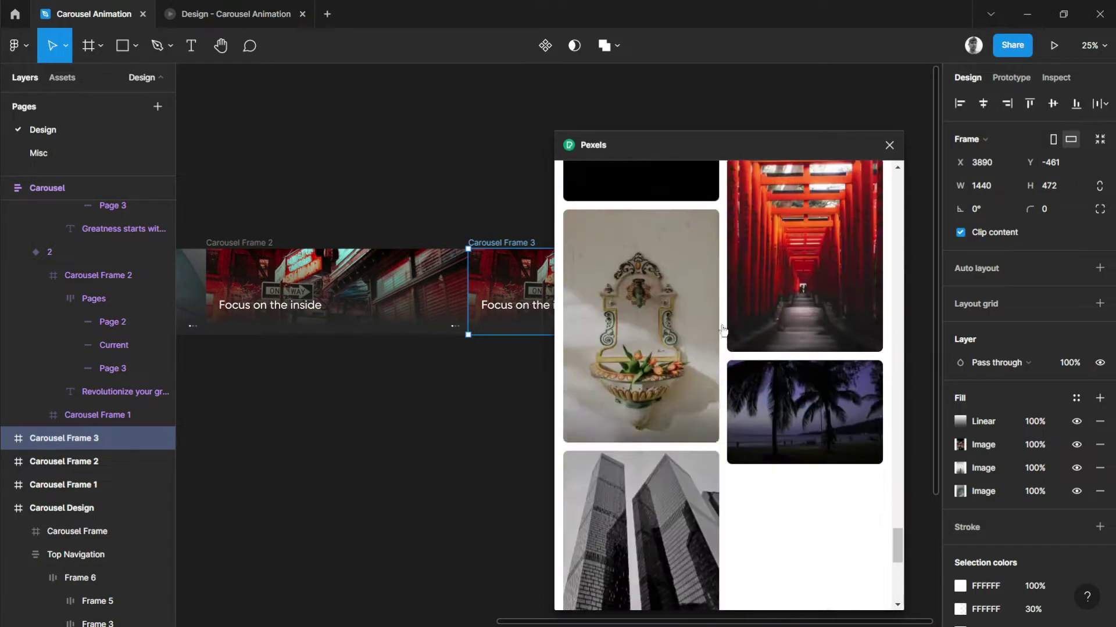
pyautogui.scroll(-10, 730, 330)
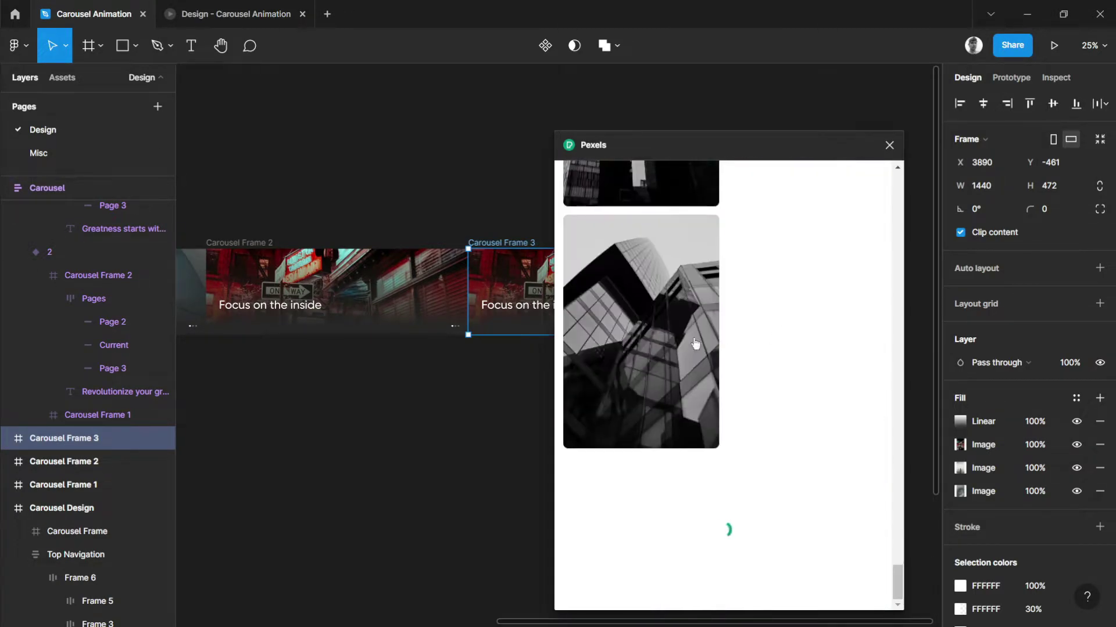
pyautogui.scroll(-5, 685, 340)
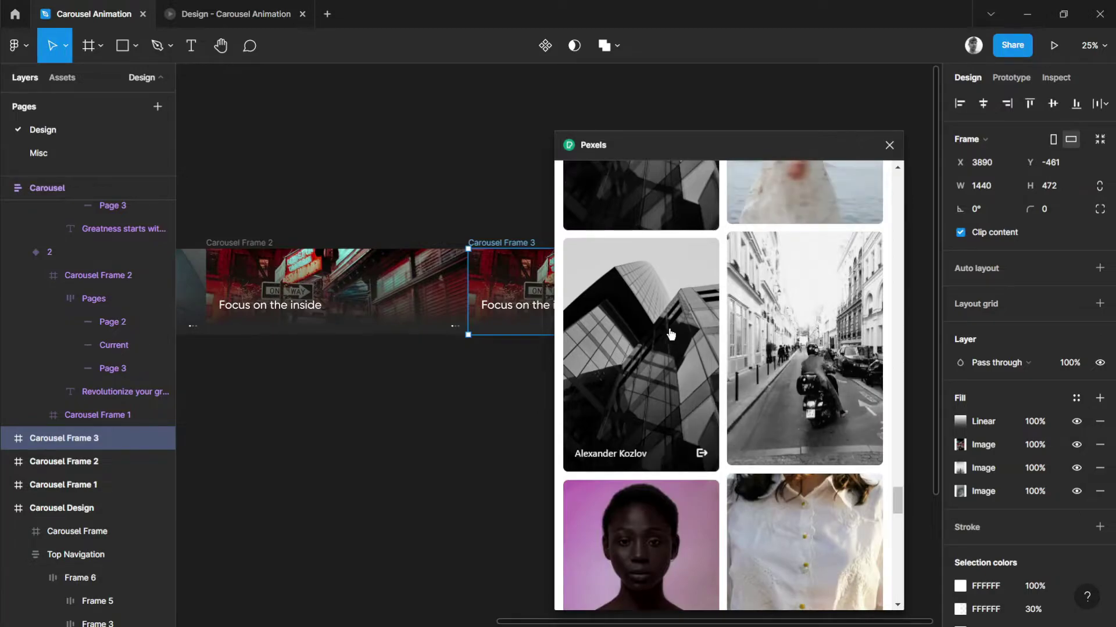
pyautogui.scroll(-5, 669, 332)
pyautogui.scroll(-8, 788, 332)
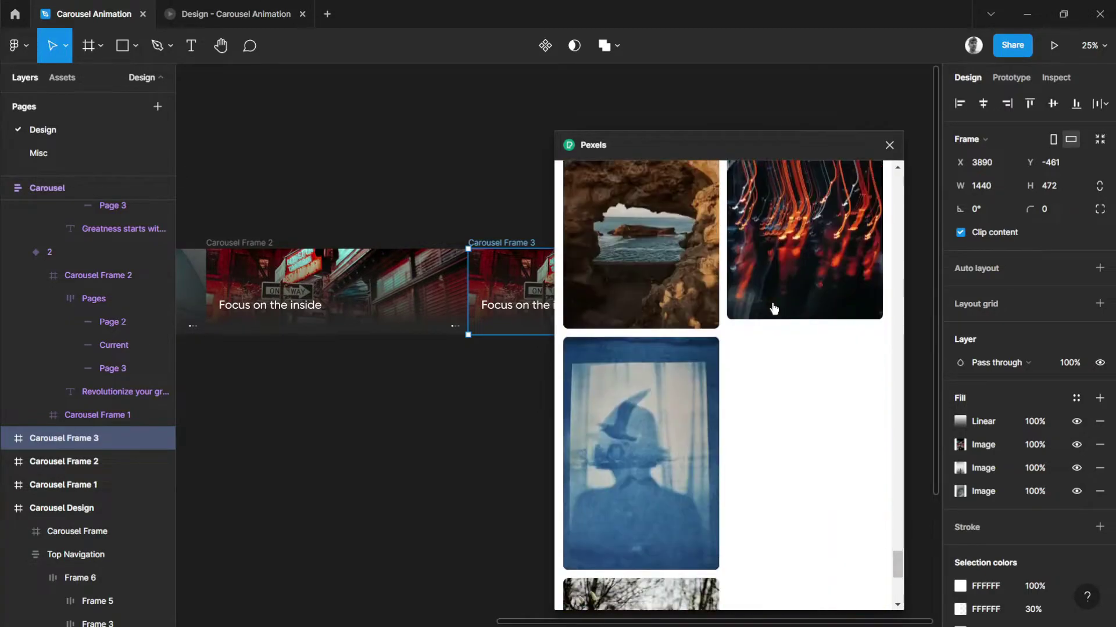
pyautogui.scroll(4, 831, 314)
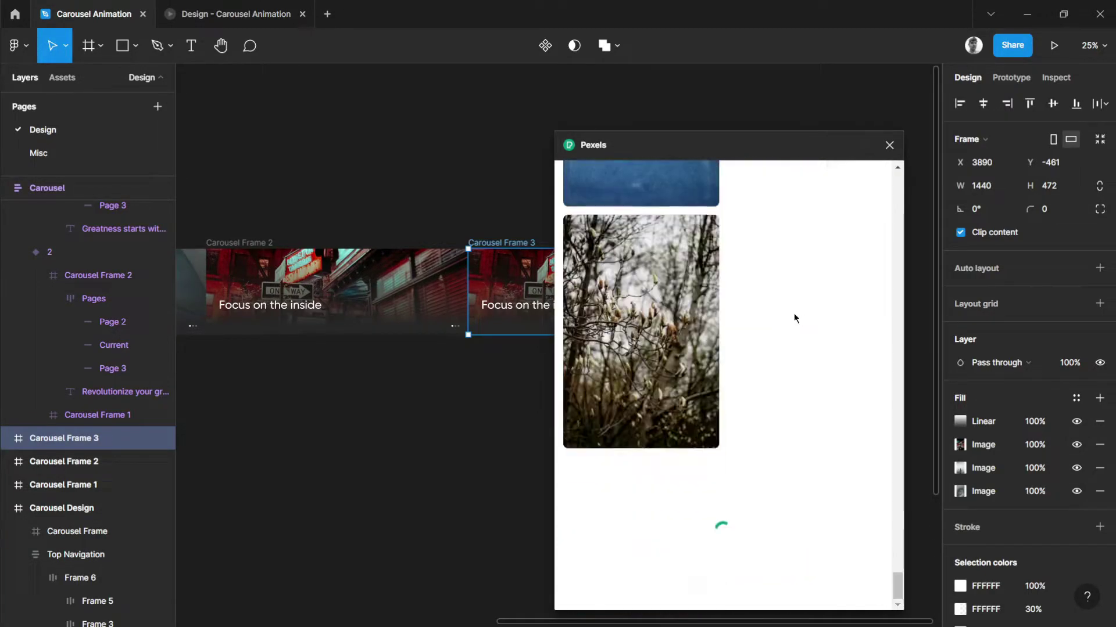
pyautogui.scroll(-10, 822, 315)
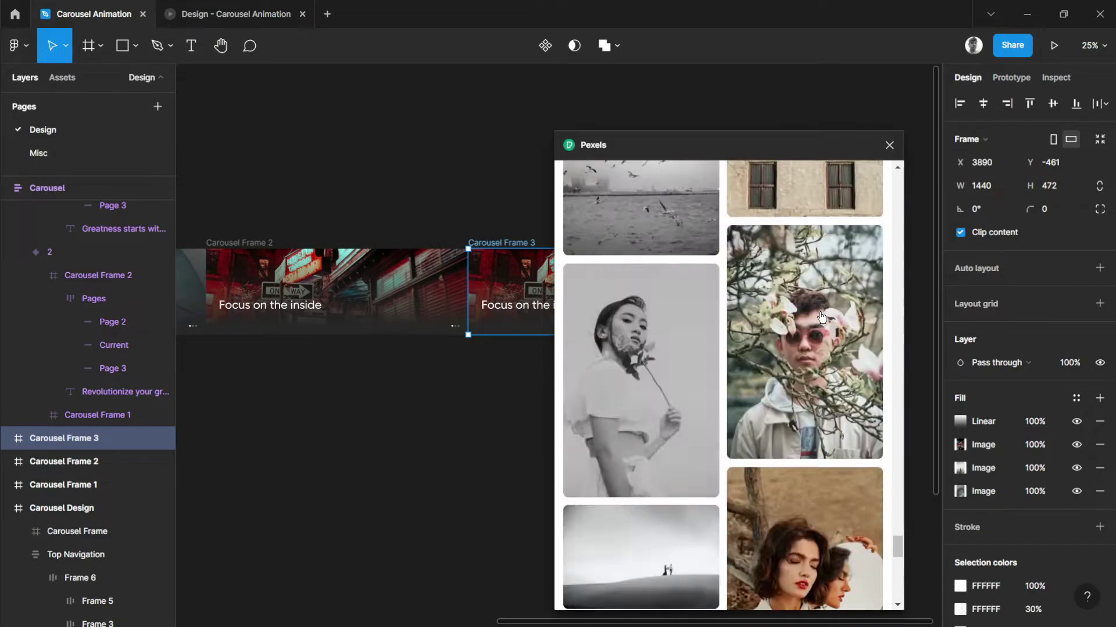
pyautogui.scroll(-5, 822, 315)
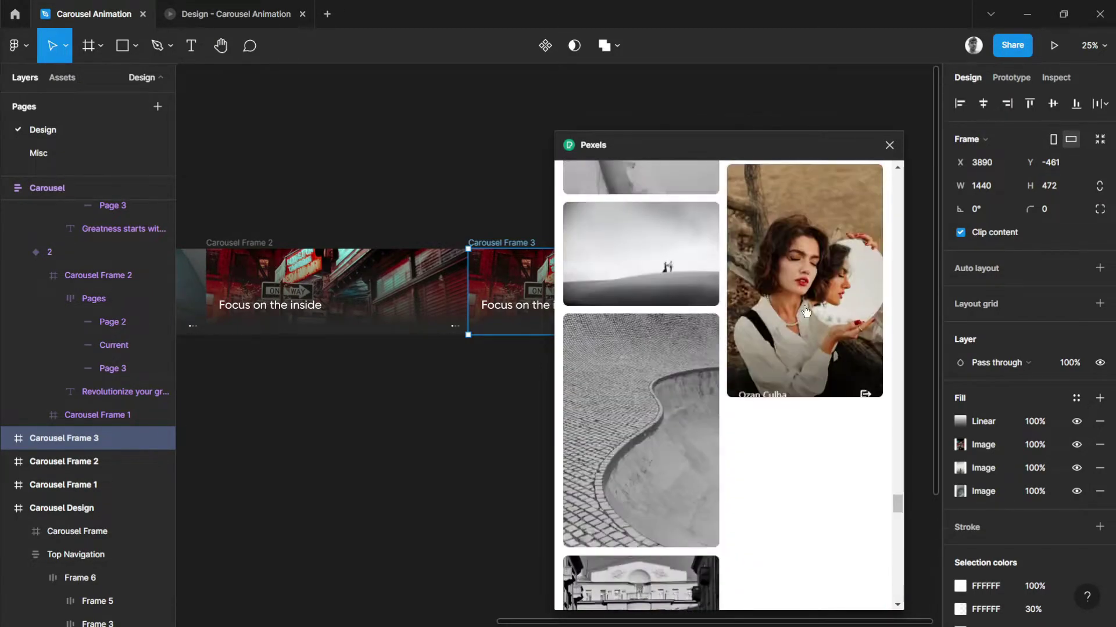
pyautogui.scroll(-10, 805, 312)
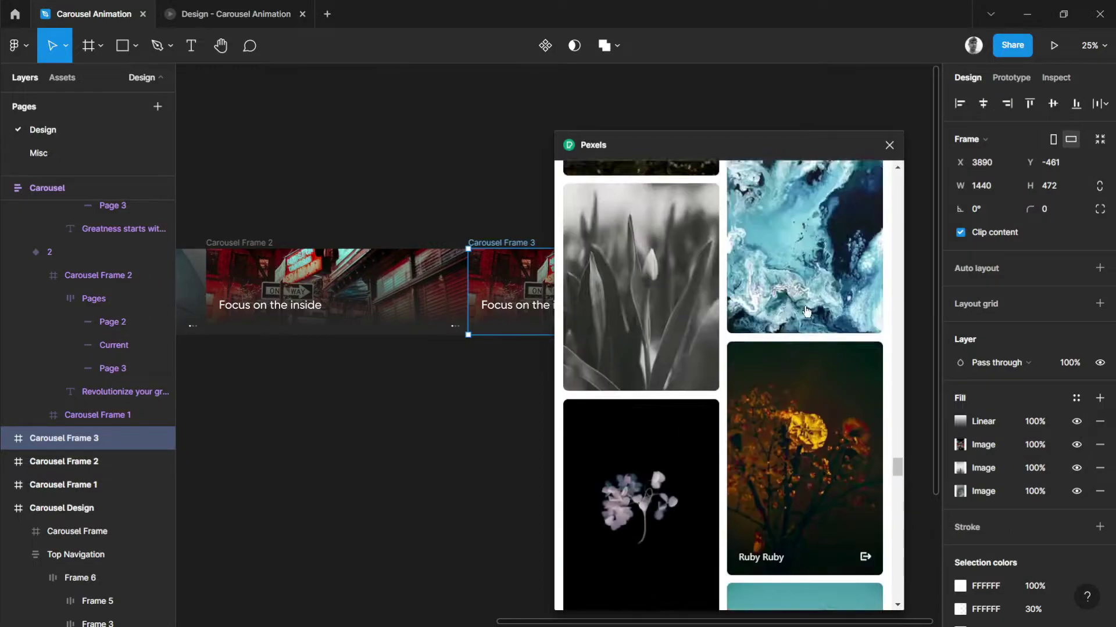
pyautogui.scroll(10, 806, 312)
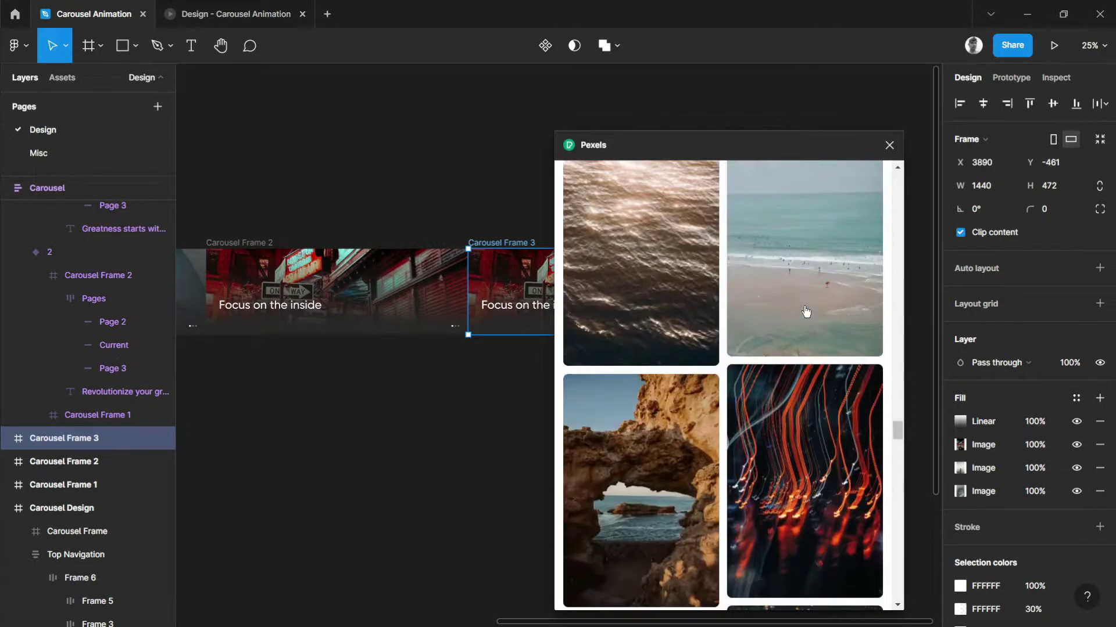
pyautogui.scroll(-5, 806, 312)
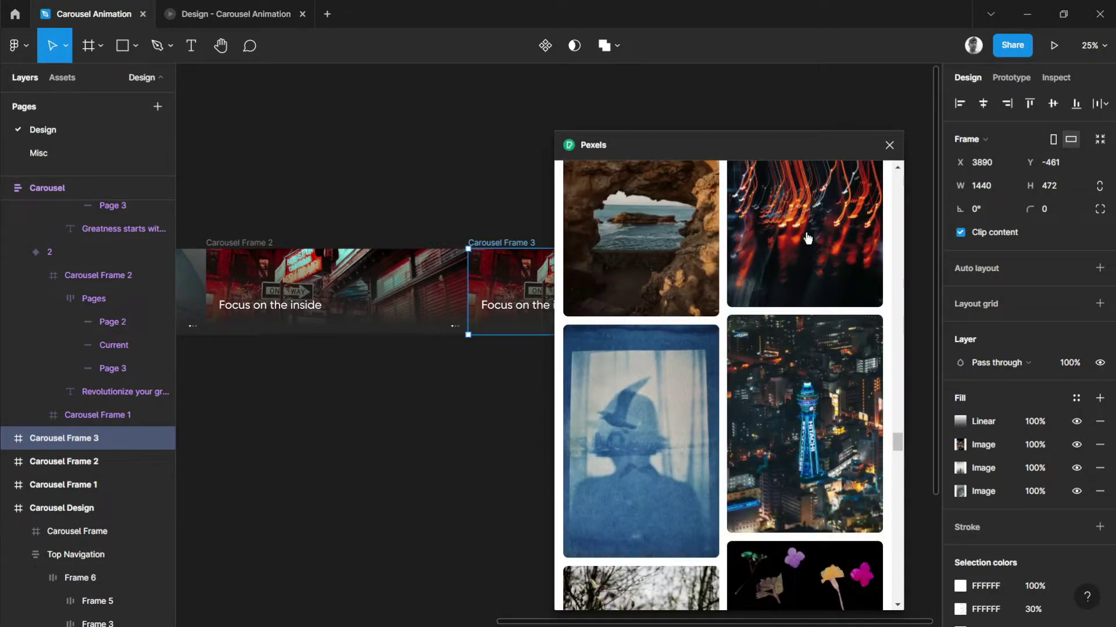
pyautogui.click(889, 145)
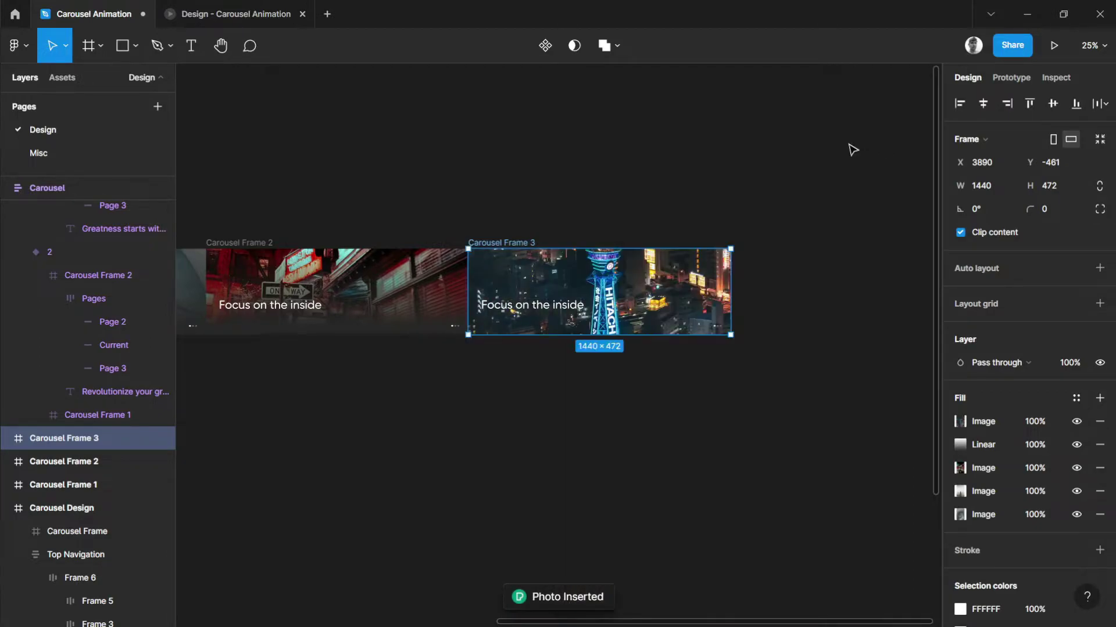
pyautogui.click(732, 172)
# Drag Carousel Frame 3's night-city Image fill beneath the Linear gradient fill.
pyautogui.scroll(4, 584, 301)
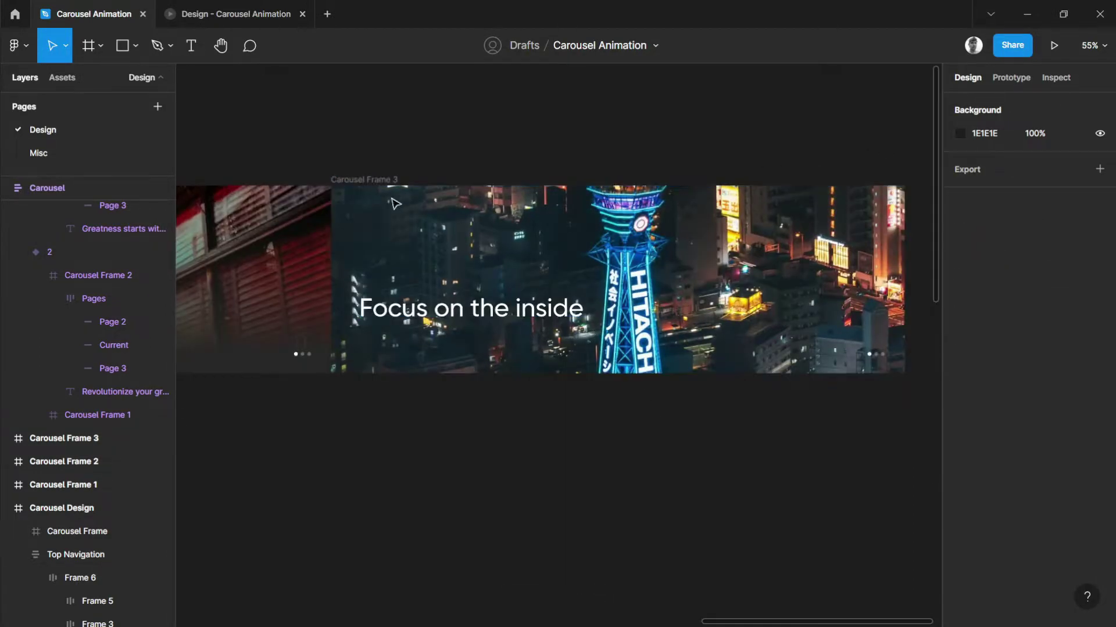
pyautogui.click(380, 180)
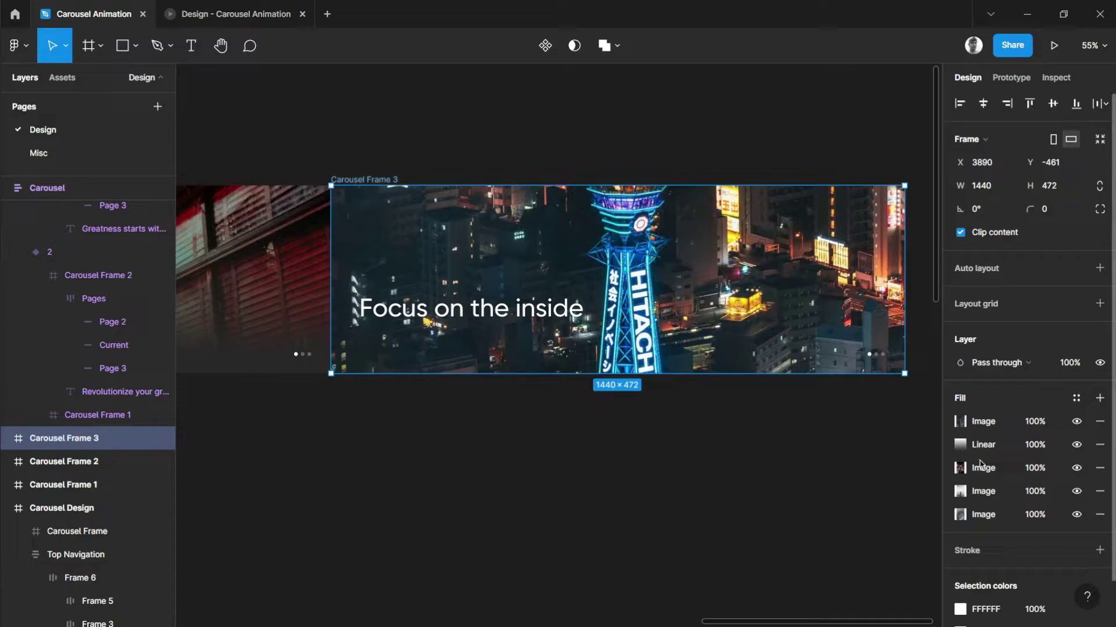
pyautogui.moveTo(948, 421); pyautogui.dragTo(953, 452)
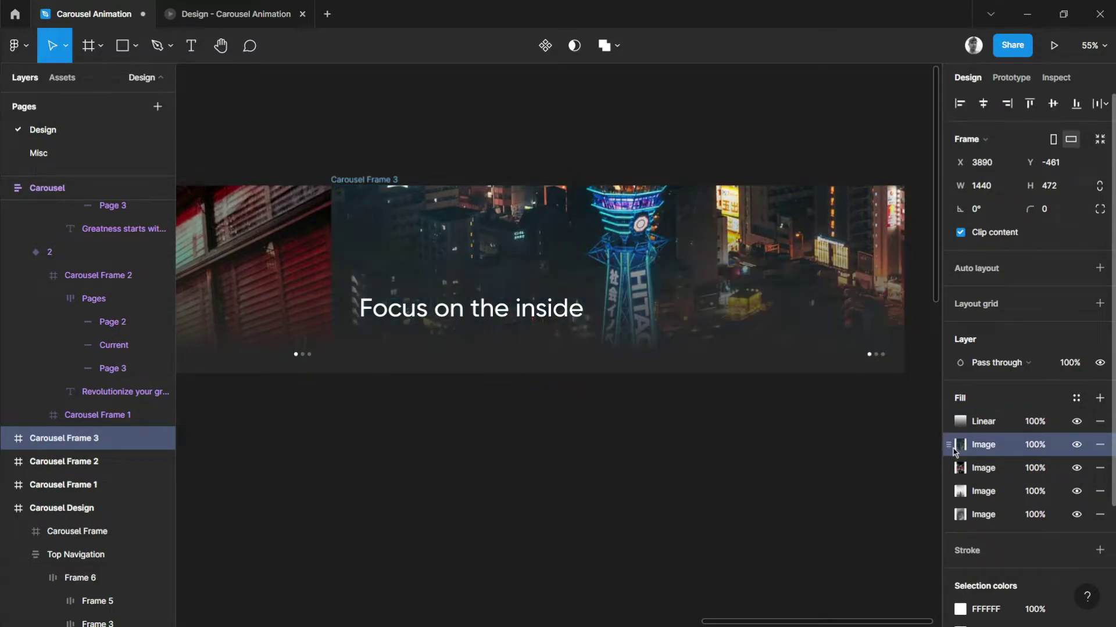
pyautogui.click(679, 429)
pyautogui.scroll(-5, 496, 448)
# Change Carousel Frame 2's caption to 'Street life is the best'.
pyautogui.scroll(6, 566, 441)
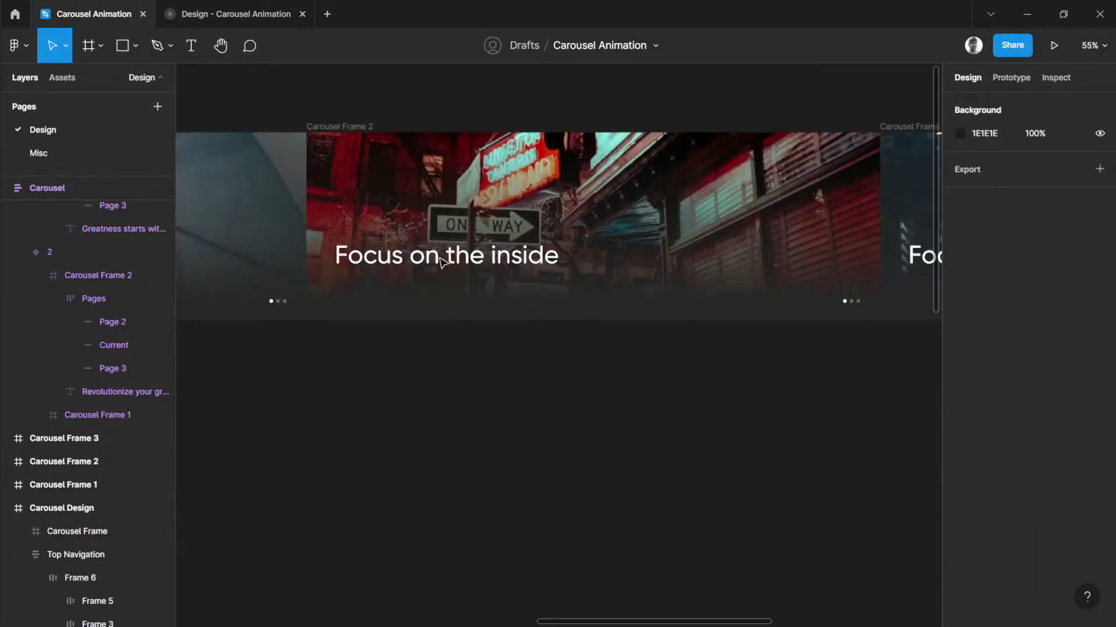
pyautogui.click(446, 259)
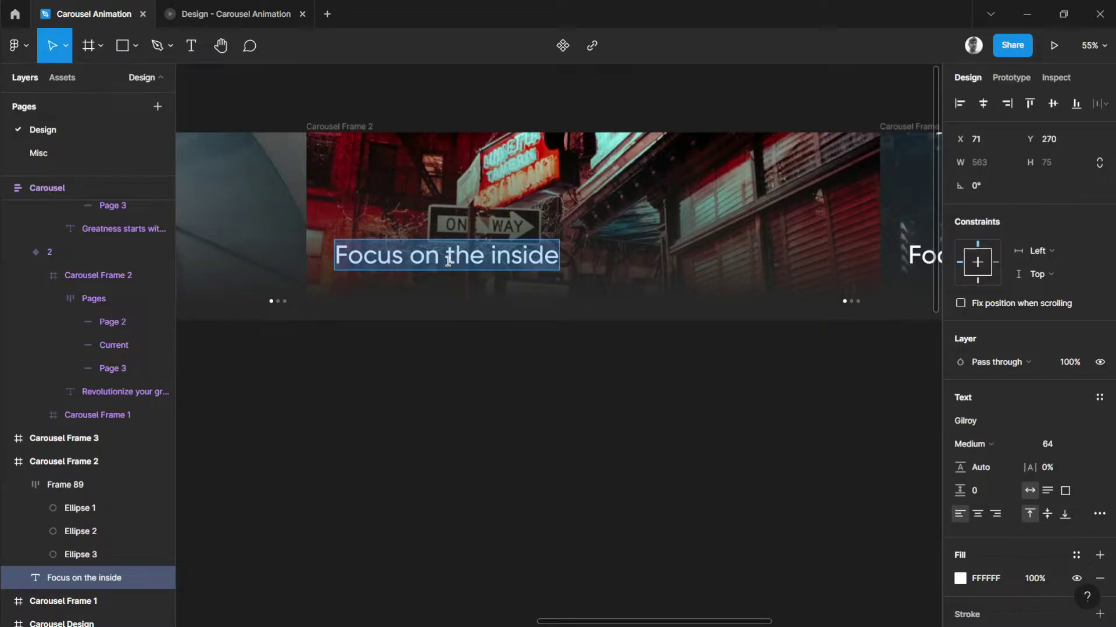
pyautogui.write('Street life is the best')
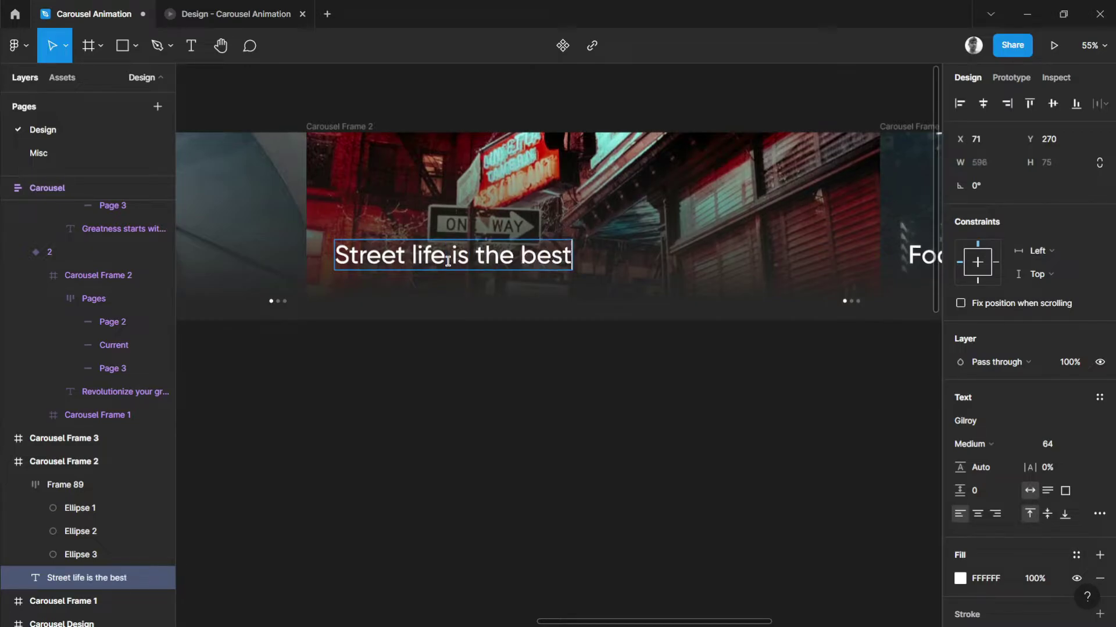
pyautogui.click(517, 402)
pyautogui.hscroll(10, 542, 404)
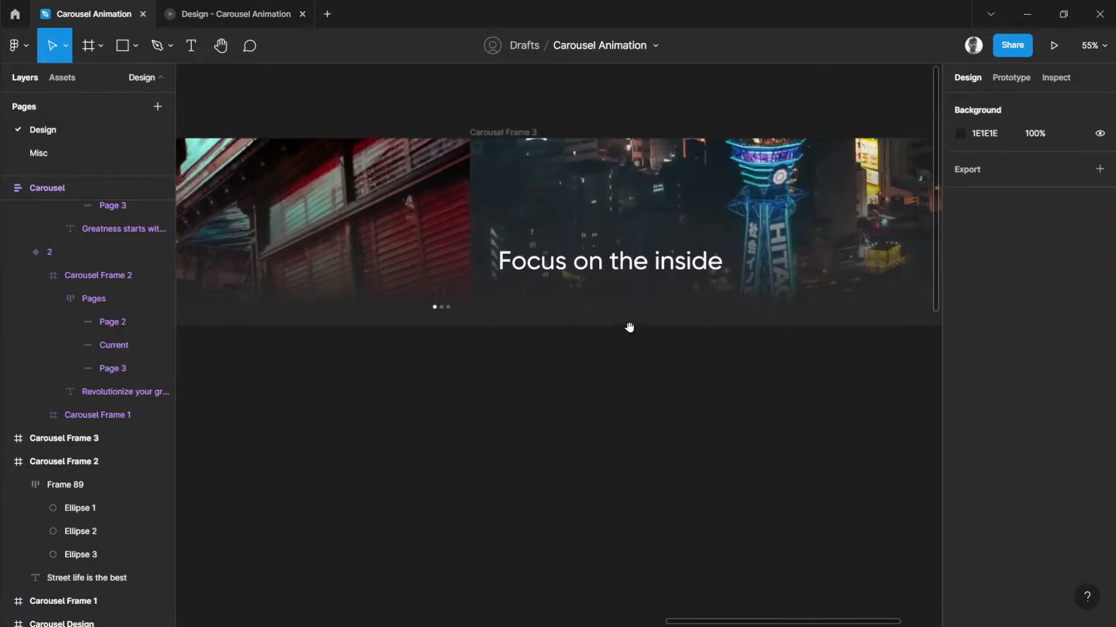
# Change Carousel Frame 3's caption to 'Up to aim high'.
pyautogui.click(477, 283)
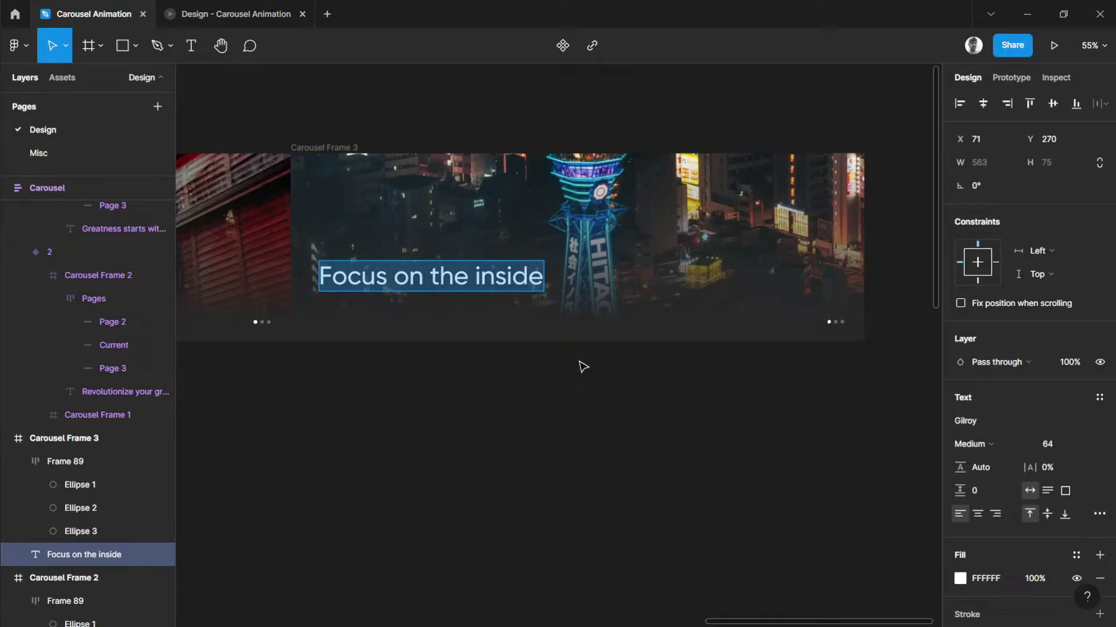
pyautogui.write('Up to')
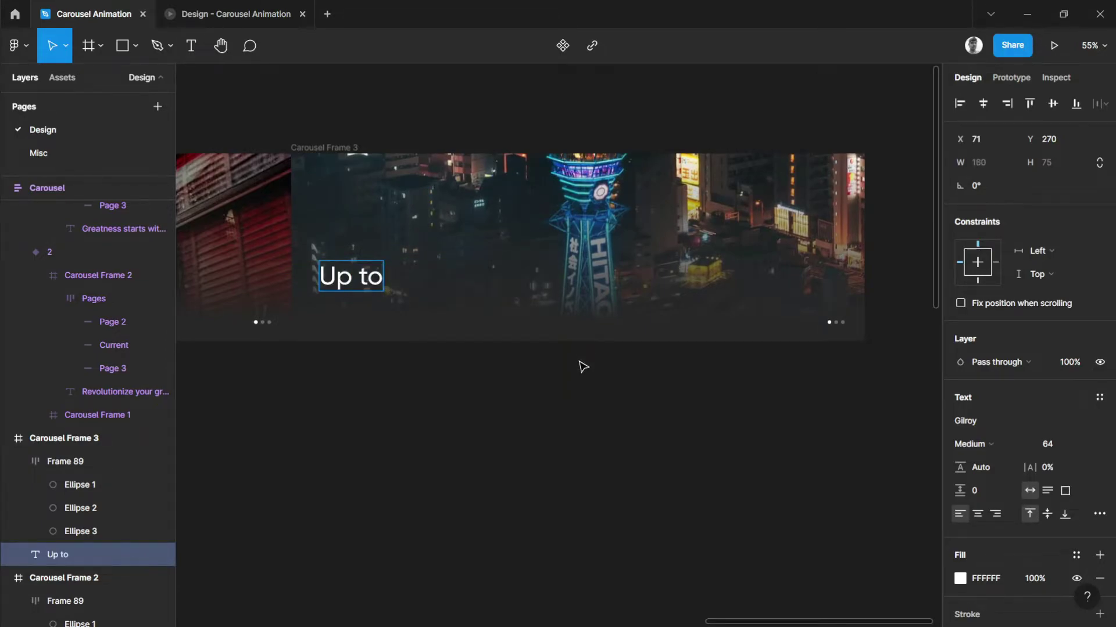
pyautogui.write(' aim high')
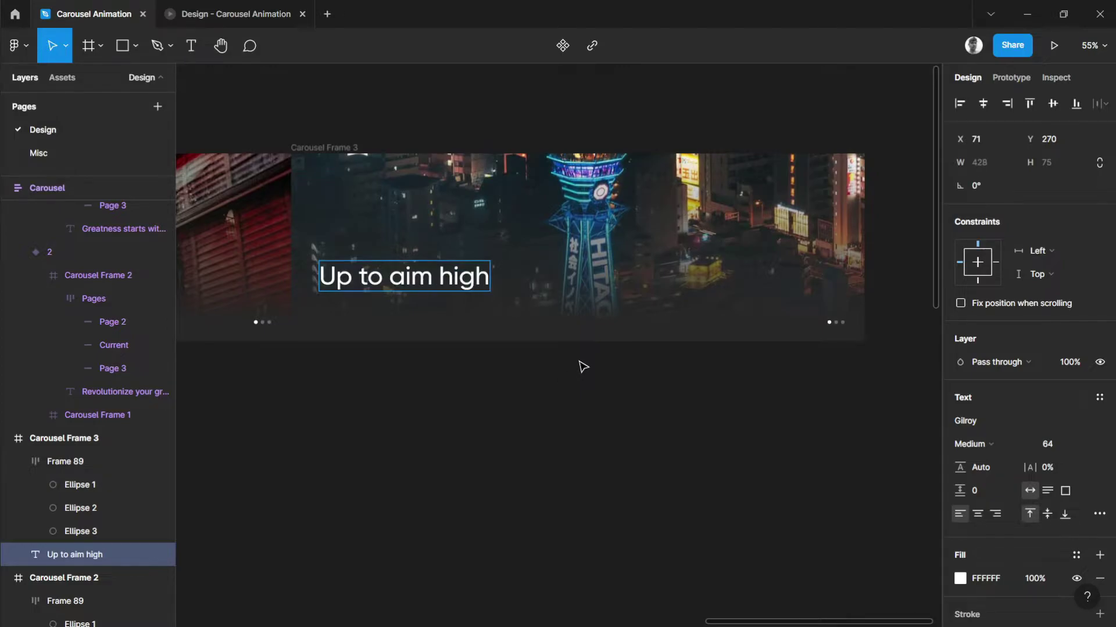
pyautogui.click(582, 367)
pyautogui.scroll(-5, 588, 369)
pyautogui.hscroll(-2, 543, 378)
pyautogui.scroll(2, 421, 382)
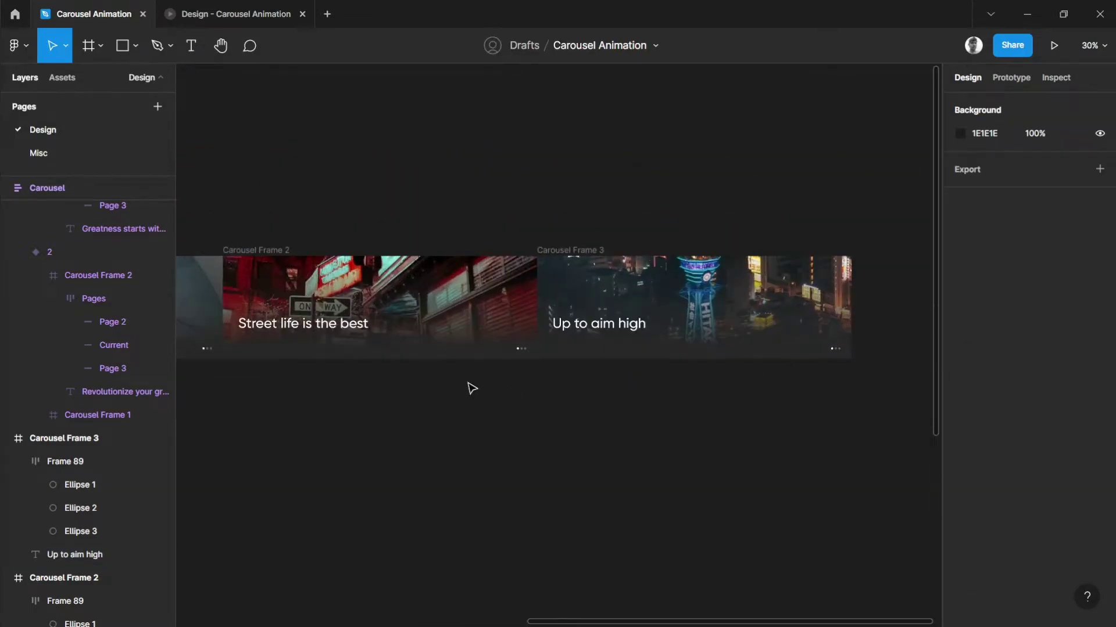
pyautogui.moveTo(421, 381); pyautogui.dragTo(652, 373)
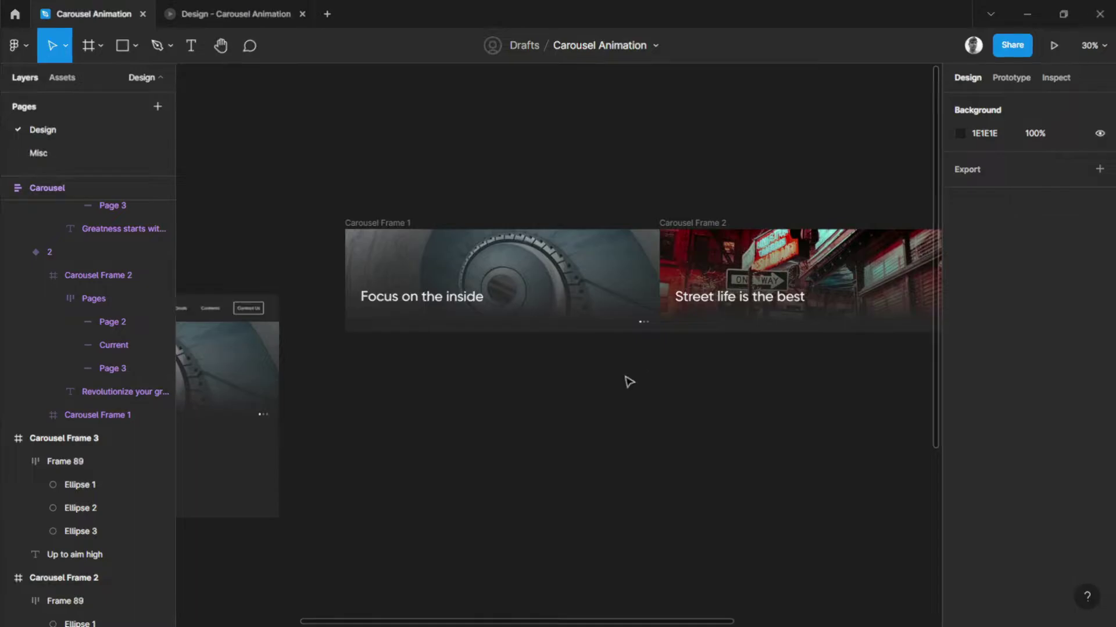
# Select Carousel Frames 1, 2 and 3 together as a single 4320×472 span.
pyautogui.click(394, 223)
pyautogui.keyDown('shift'); pyautogui.click(699, 224); pyautogui.keyUp('shift')
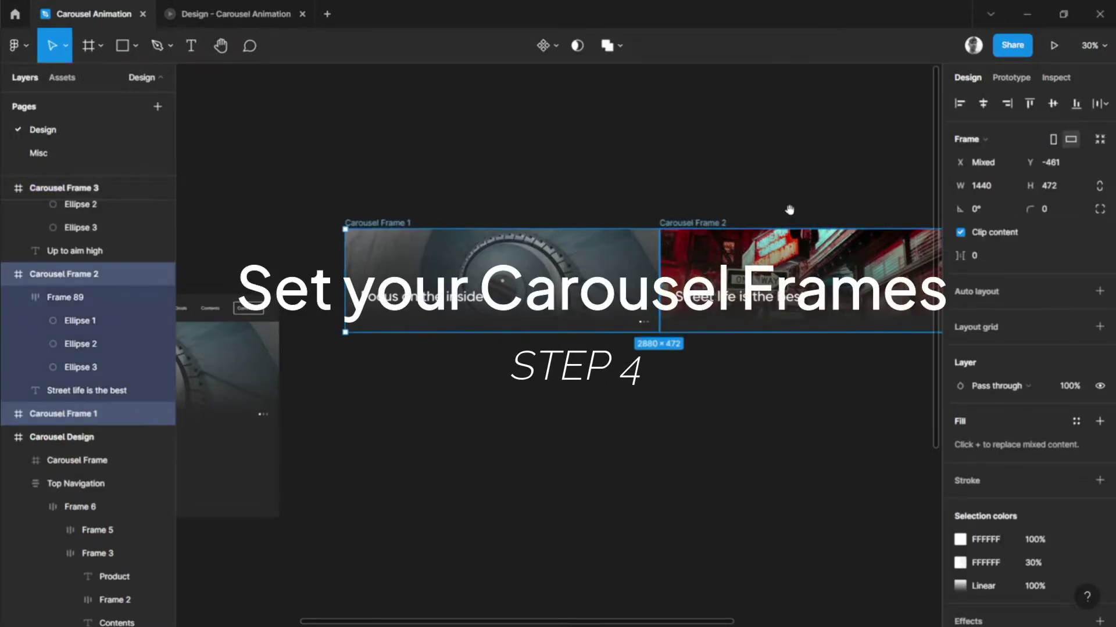
pyautogui.moveTo(787, 210); pyautogui.dragTo(553, 172)
pyautogui.keyDown('shift'); pyautogui.click(767, 193); pyautogui.keyUp('shift')
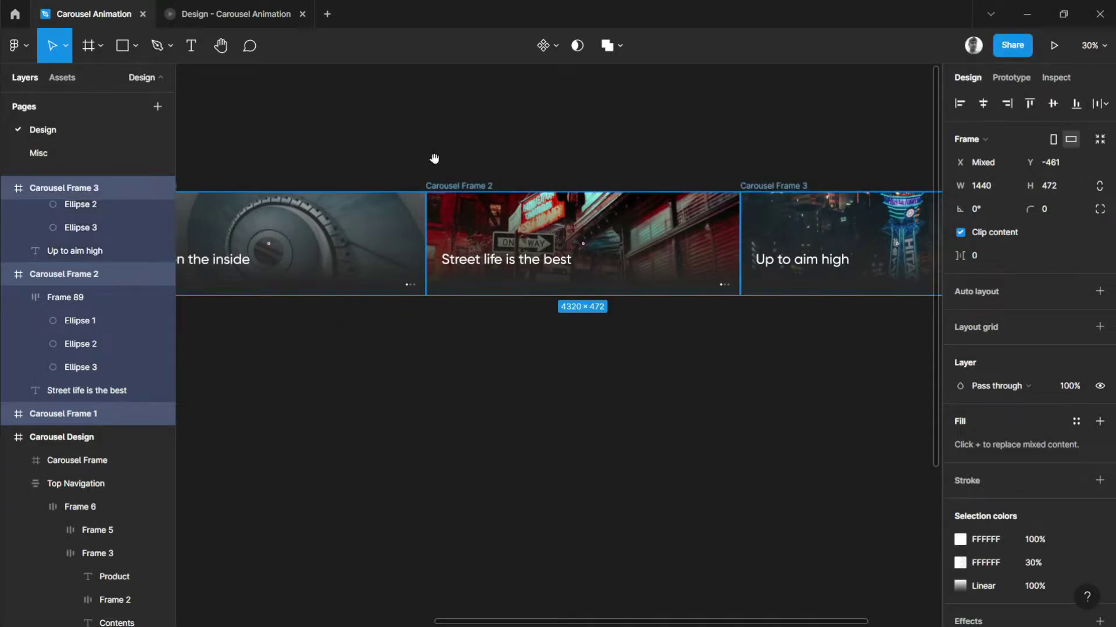
pyautogui.moveTo(436, 157); pyautogui.dragTo(574, 160)
pyautogui.scroll(3, 81, 334)
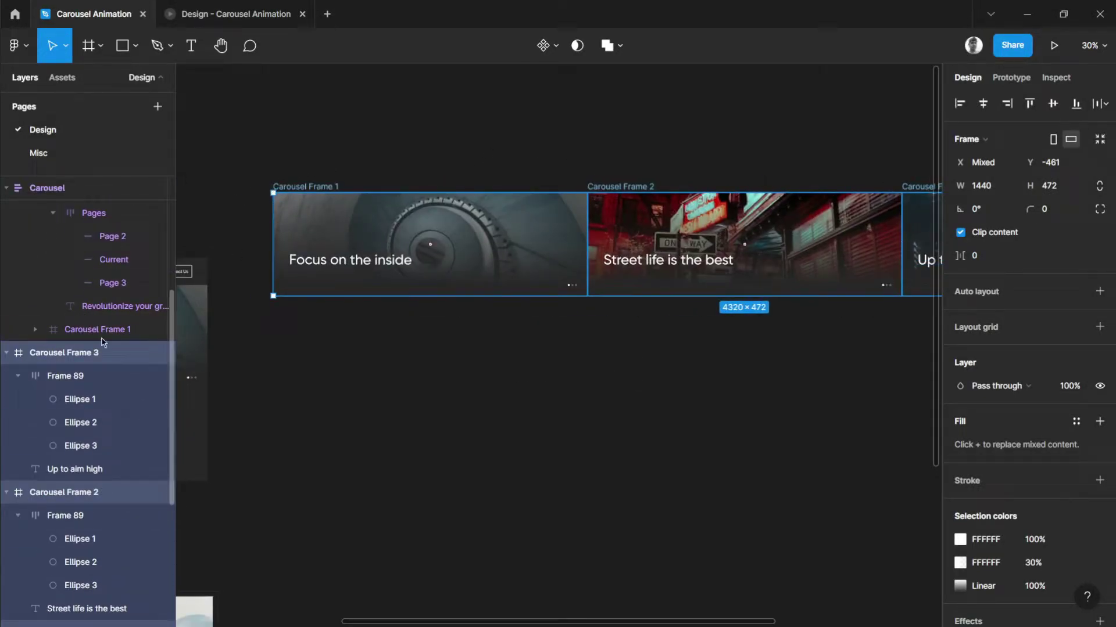
# Wrap the three selected carousel frames in a new frame named 'Set 1'.
pyautogui.rightClick(317, 190)
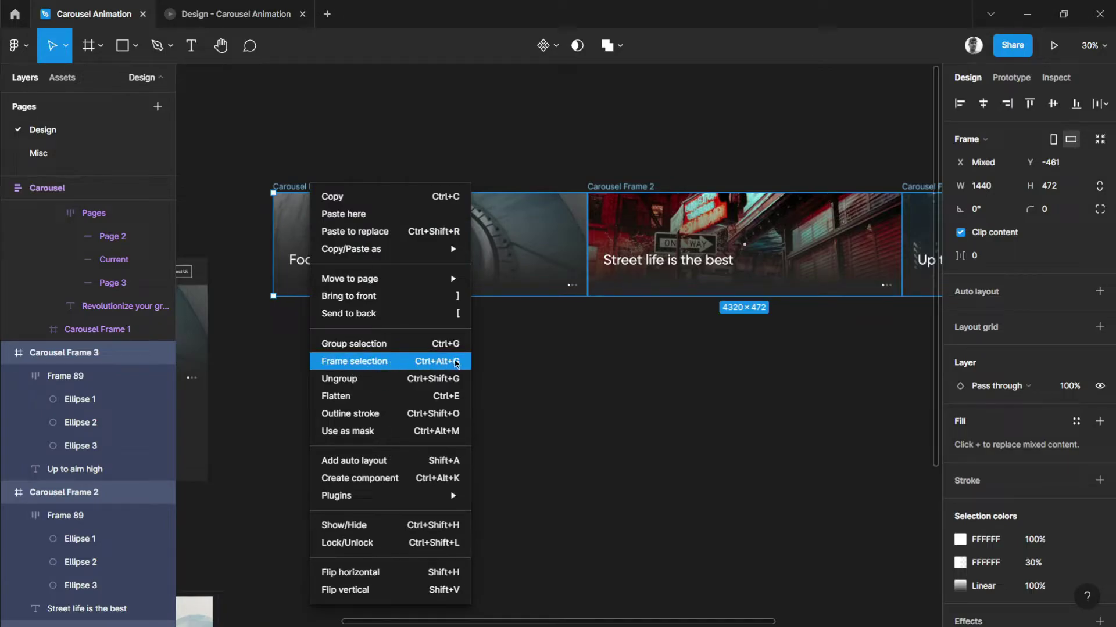
pyautogui.click(382, 367)
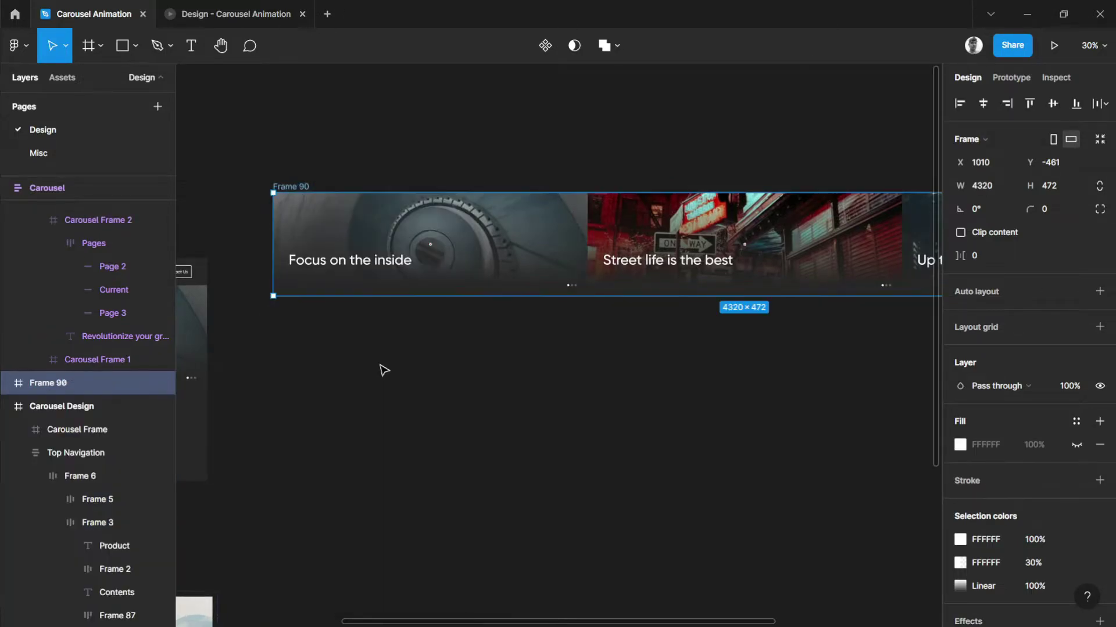
pyautogui.scroll(-3, 660, 294)
pyautogui.scroll(3, 622, 256)
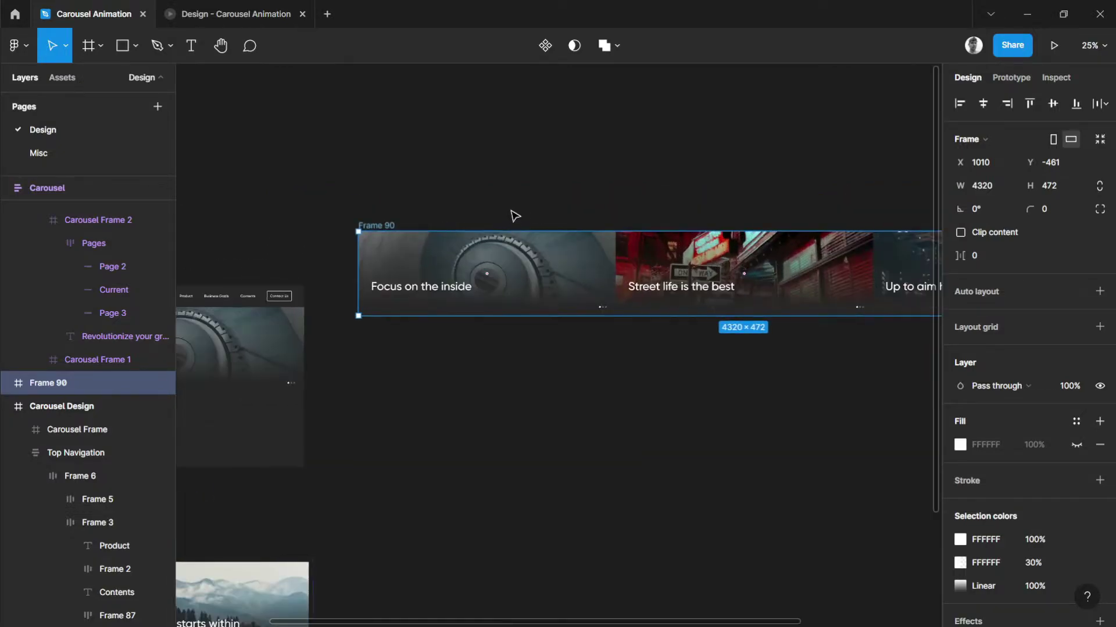
pyautogui.doubleClick(376, 226)
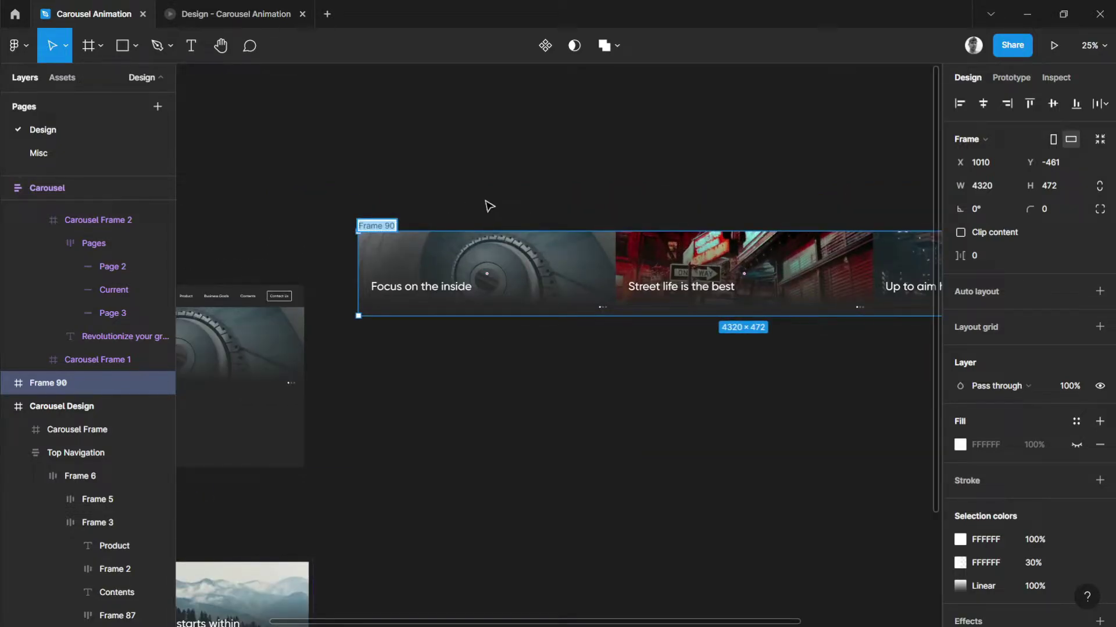
pyautogui.write('Set 1')
pyautogui.press('Return')
# Alt-drag Set 1 downward to create Set 2, then Set 2 to create Set 3 below.
pyautogui.click(597, 212)
pyautogui.scroll(-3, 675, 194)
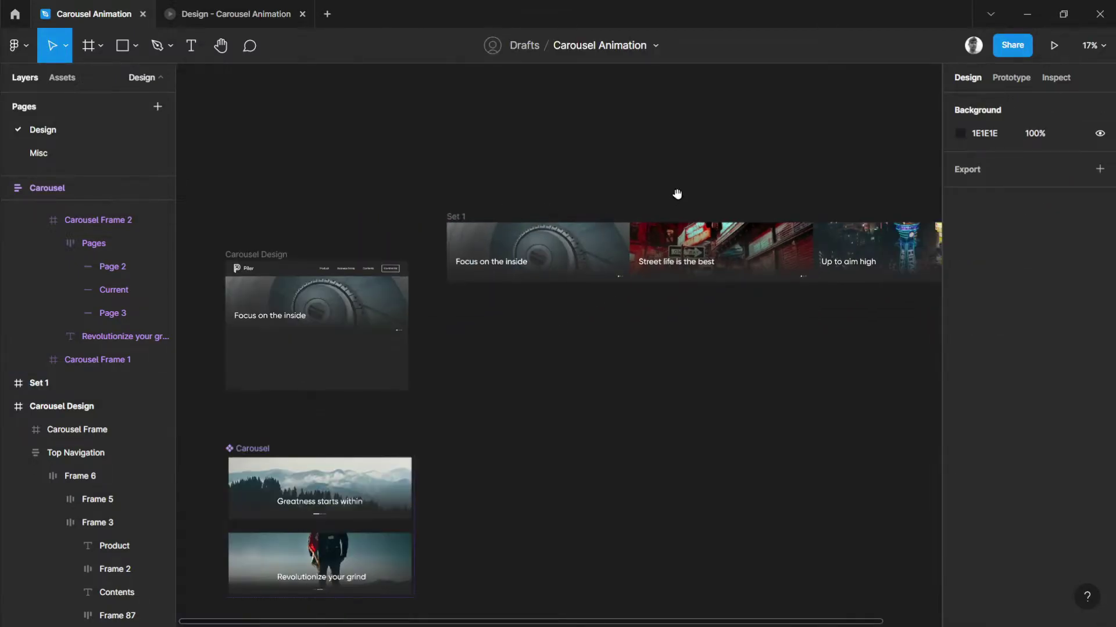
pyautogui.hscroll(2, 570, 204)
pyautogui.click(391, 224)
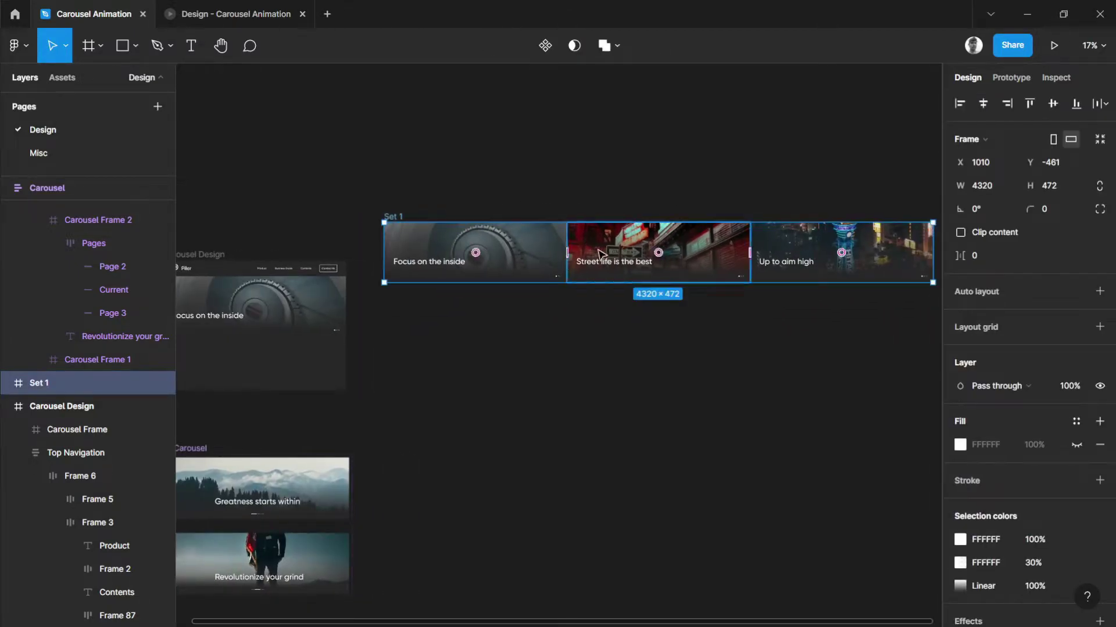
pyautogui.scroll(1, 735, 198)
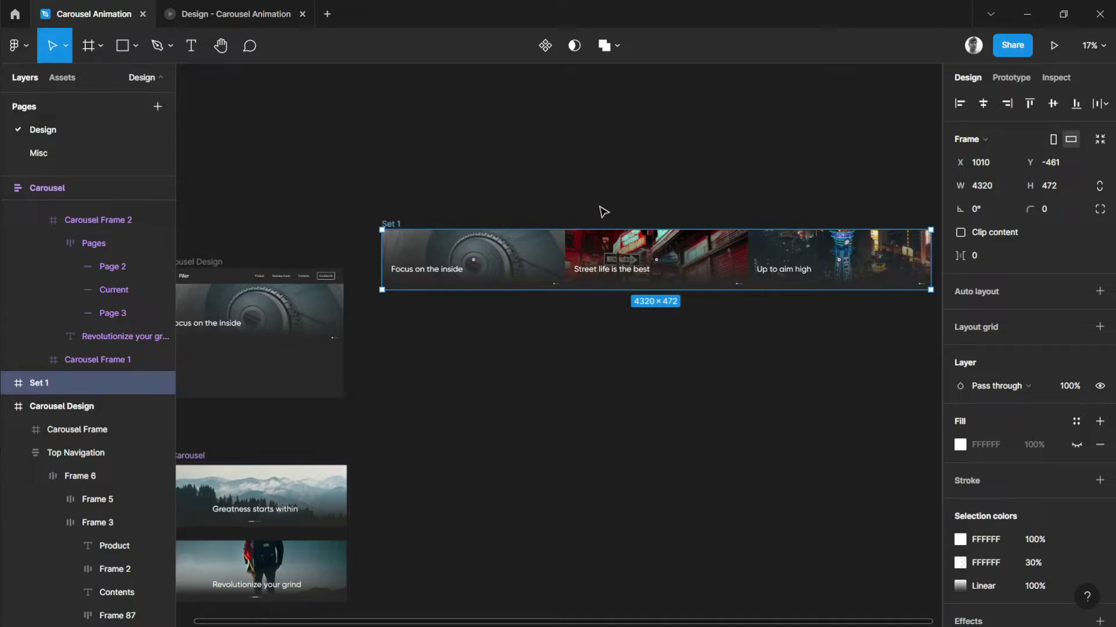
pyautogui.scroll(-1, 542, 206)
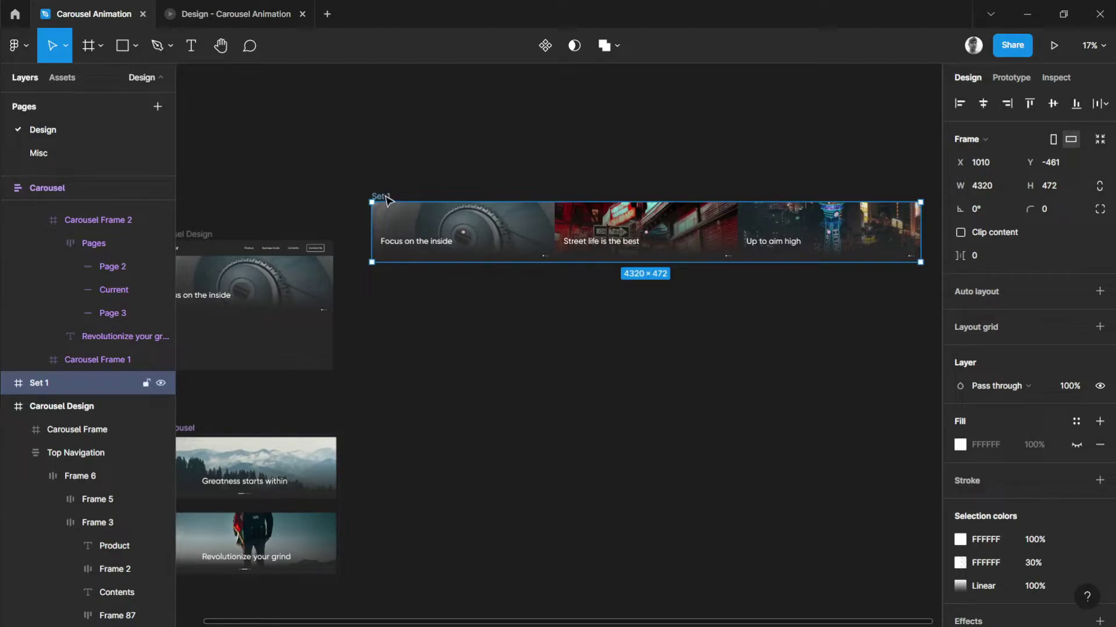
pyautogui.moveTo(388, 200); pyautogui.dragTo(388, 279)
pyautogui.click(510, 388)
pyautogui.scroll(2, 540, 379)
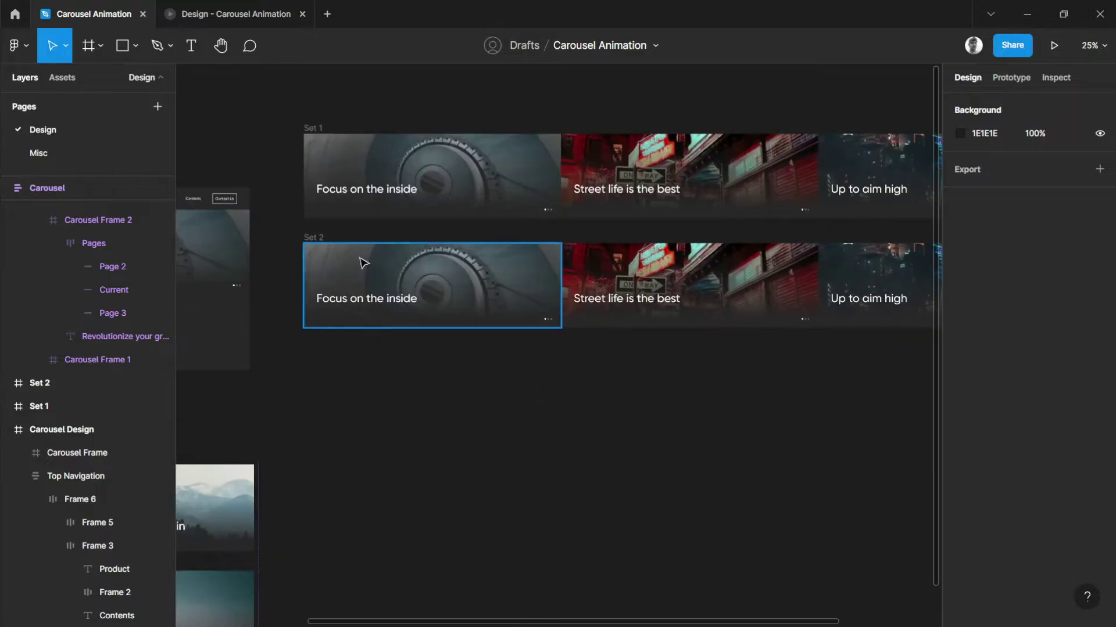
pyautogui.moveTo(319, 242); pyautogui.dragTo(321, 343)
# Narrow the Set 1 frame to one slide's width, 1440 × 472.
pyautogui.click(285, 252)
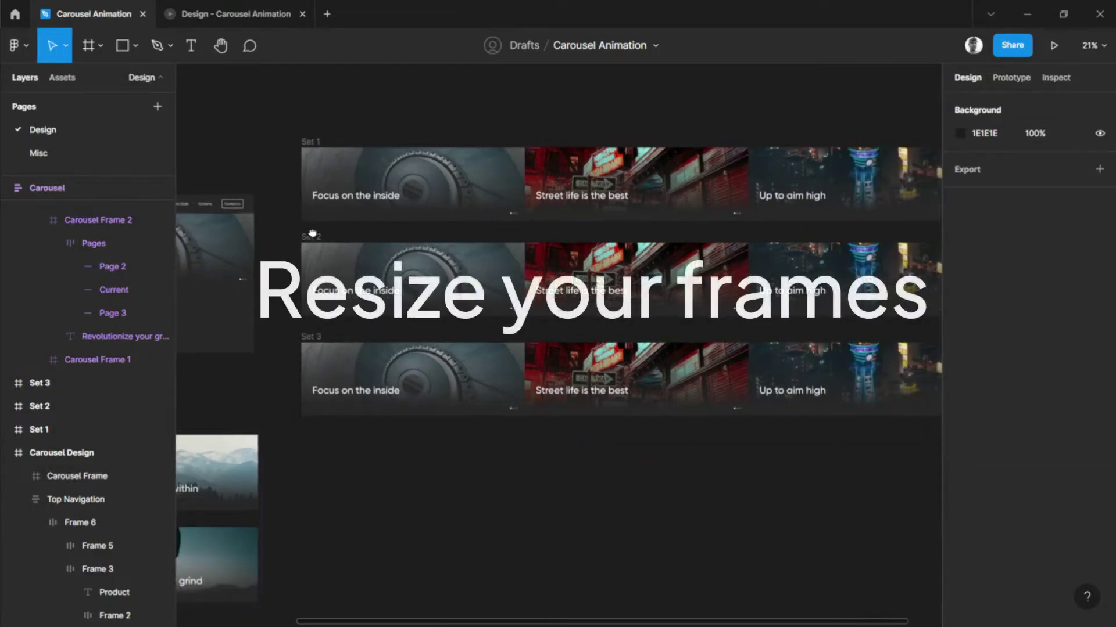
pyautogui.scroll(-2, 395, 407)
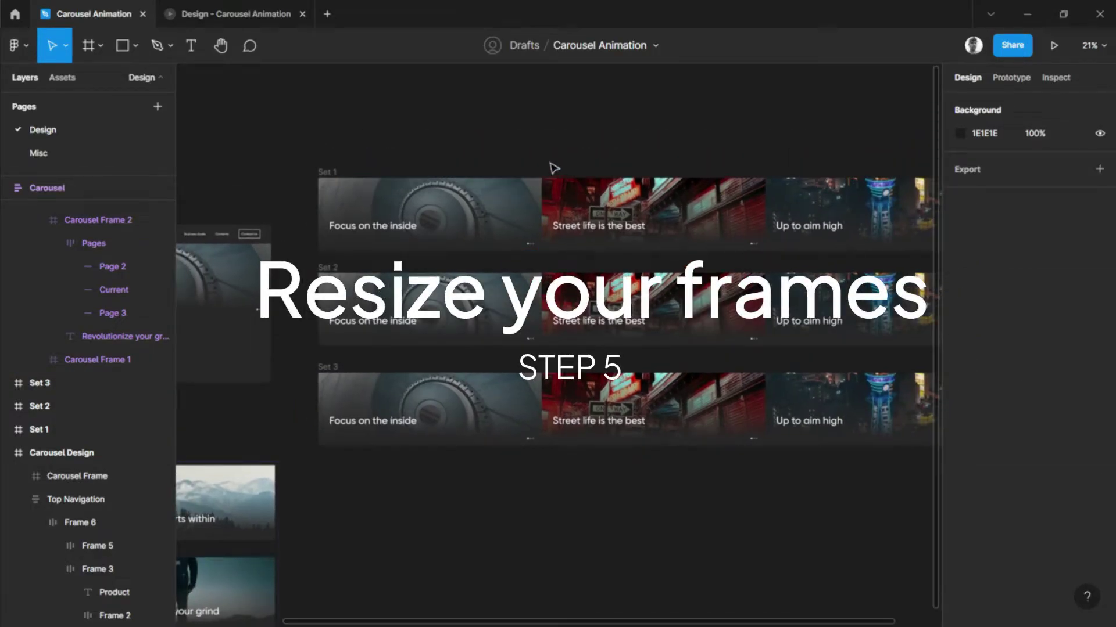
pyautogui.click(328, 174)
pyautogui.scroll(-3, 555, 162)
pyautogui.moveTo(755, 144); pyautogui.dragTo(746, 182)
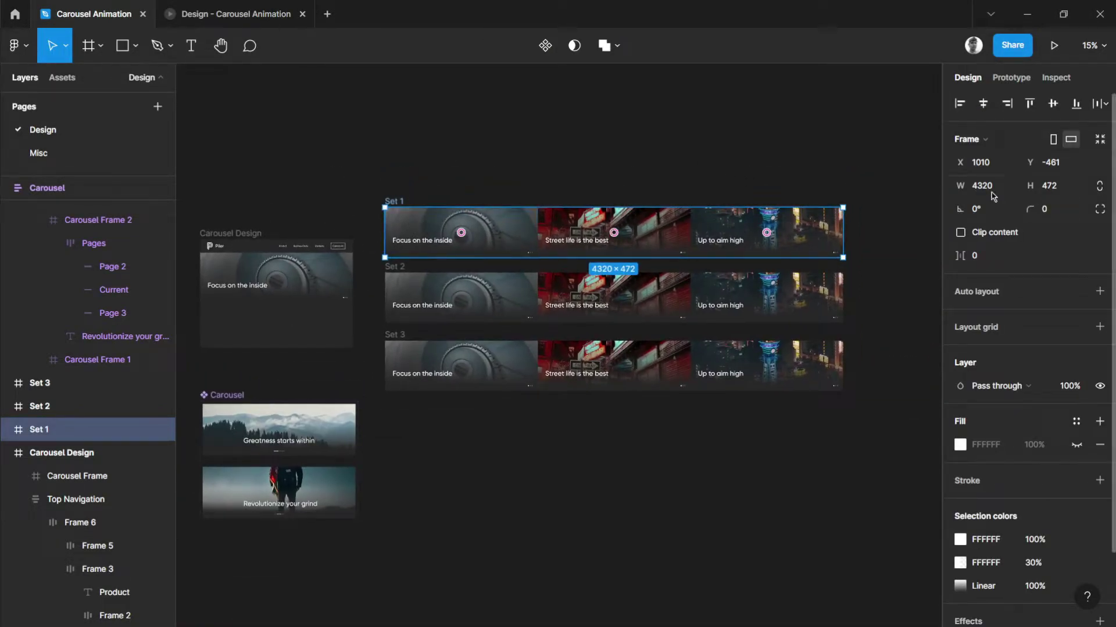
pyautogui.scroll(3, 617, 219)
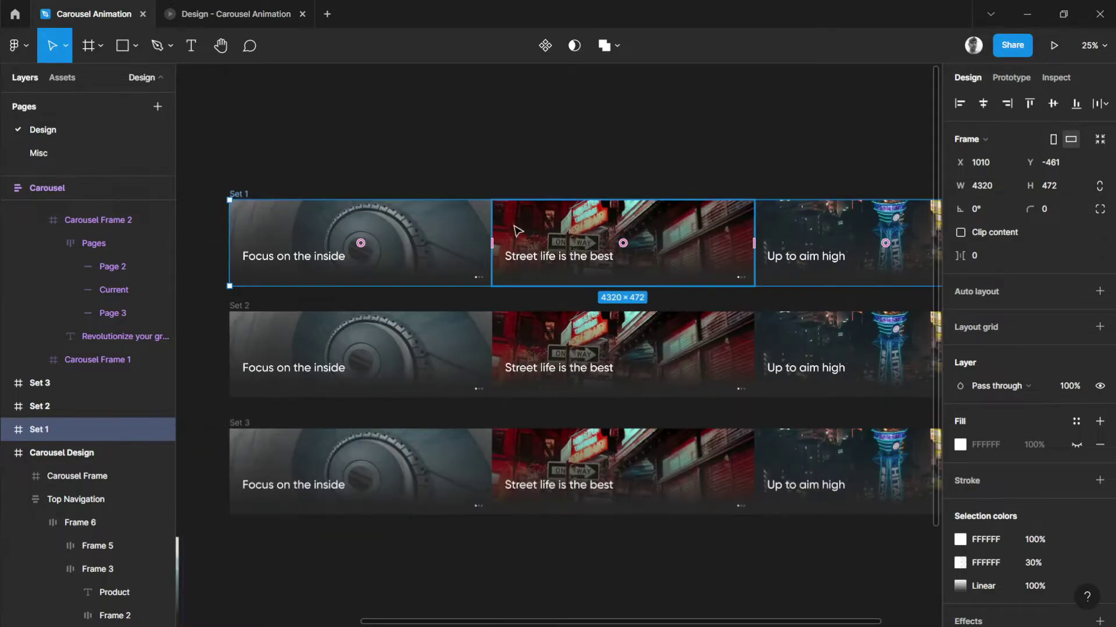
pyautogui.hscroll(3, 637, 249)
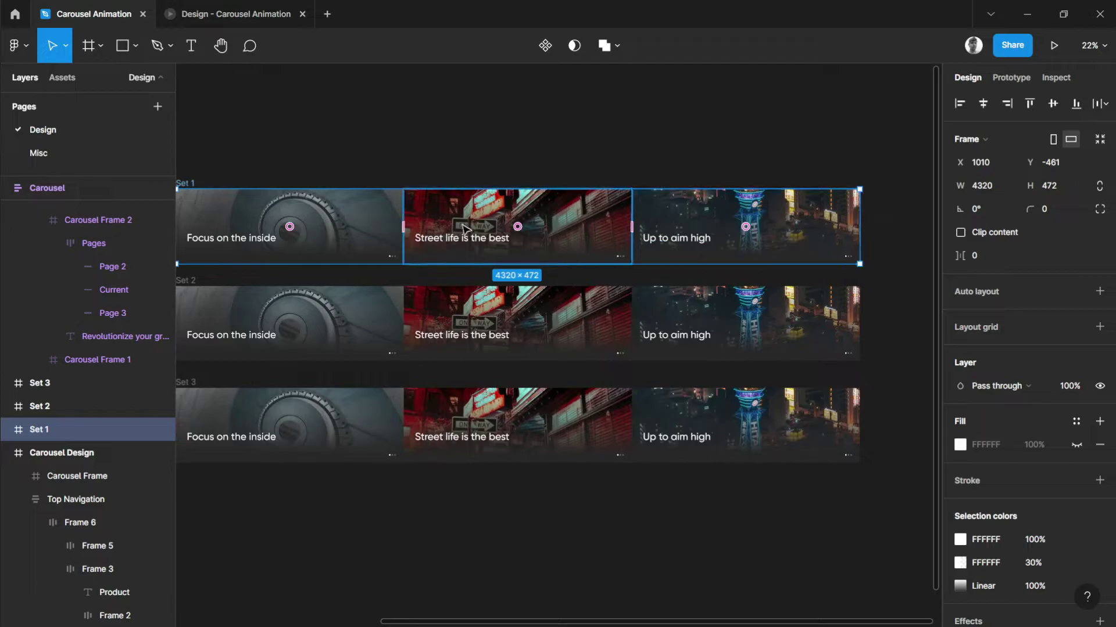
pyautogui.moveTo(428, 175); pyautogui.dragTo(522, 168)
pyautogui.hscroll(2, 697, 186)
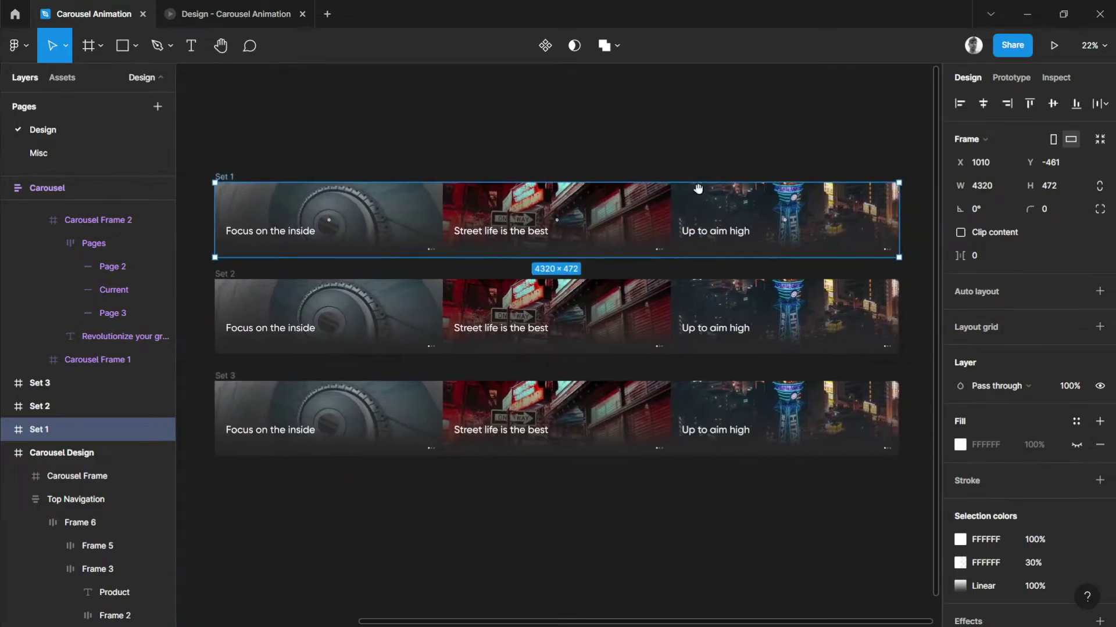
pyautogui.moveTo(892, 212); pyautogui.dragTo(443, 212)
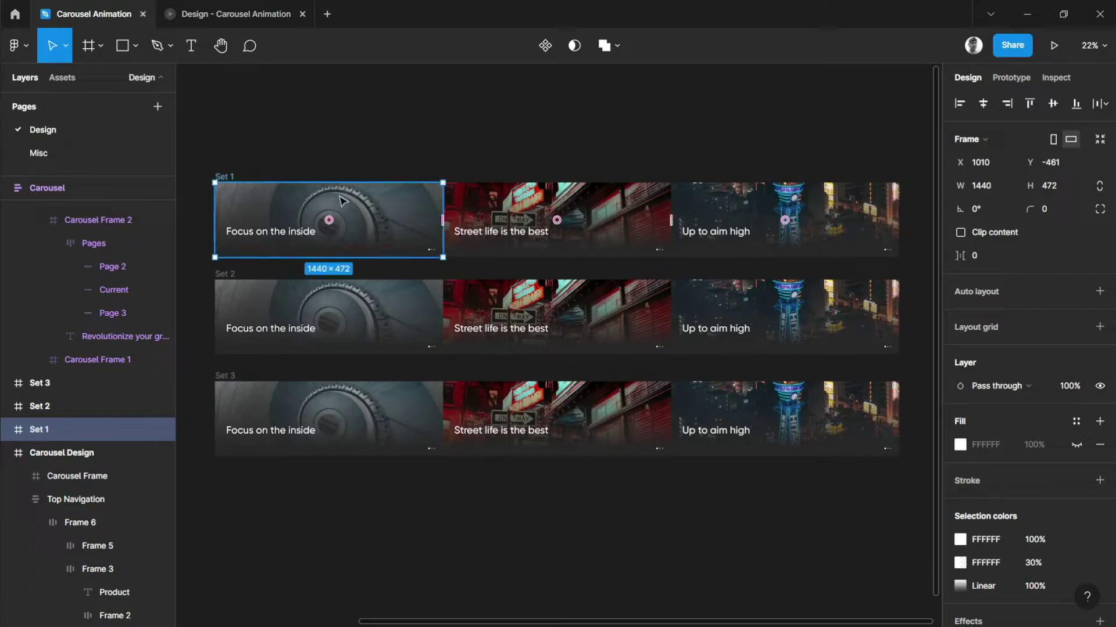
# Turn on Clip content for Set 1 so only the Focus on the inside slide shows.
pyautogui.click(960, 233)
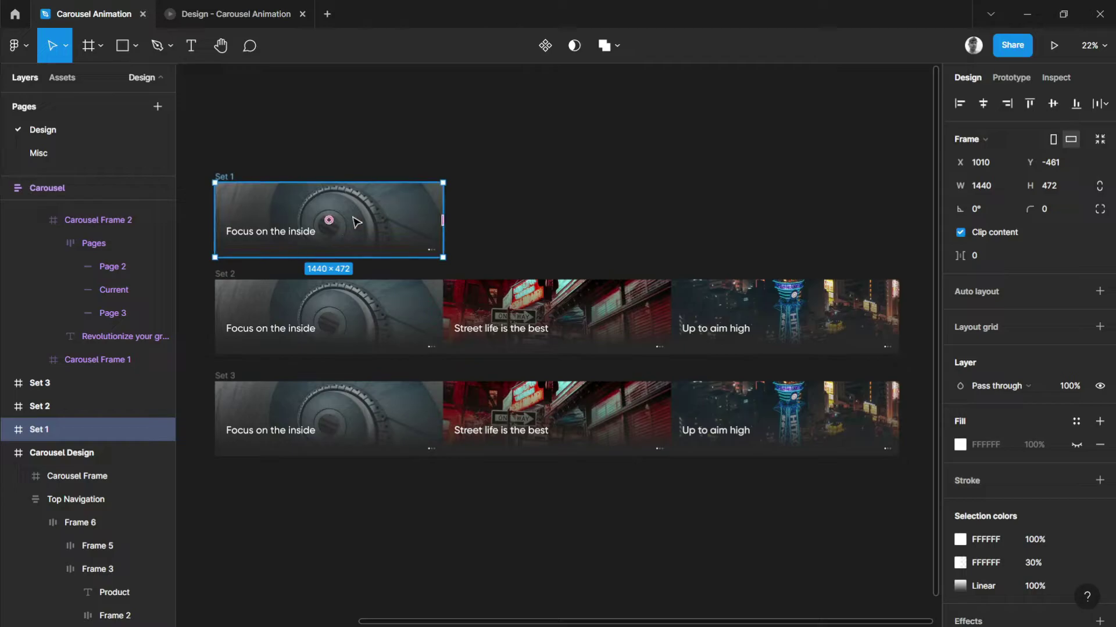
pyautogui.hscroll(-5, 682, 192)
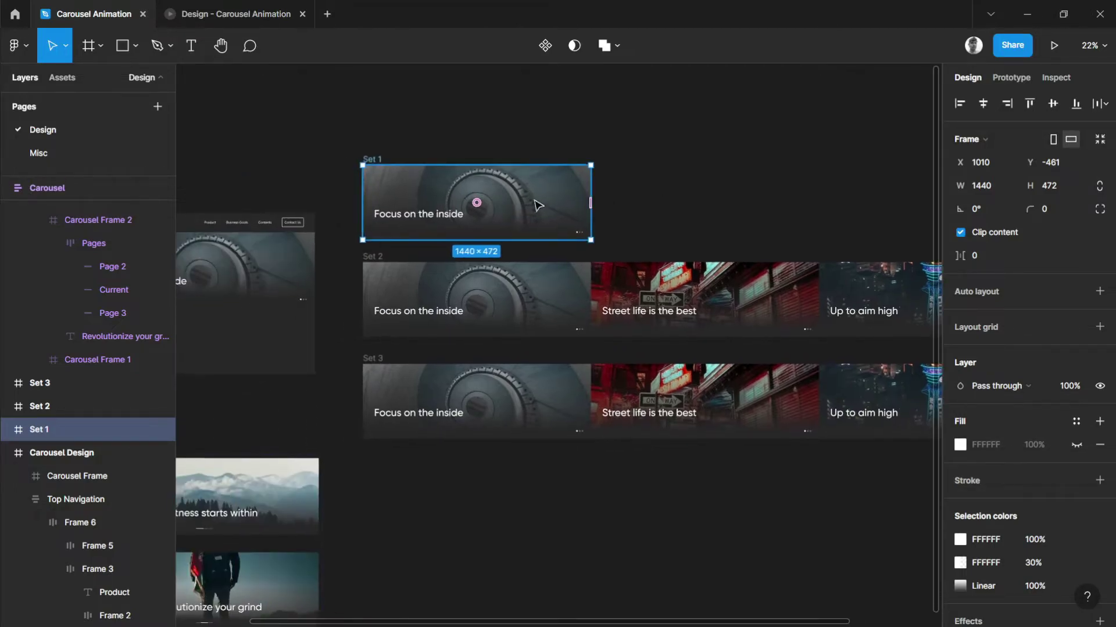
pyautogui.click(696, 247)
pyautogui.moveTo(742, 241); pyautogui.dragTo(613, 205)
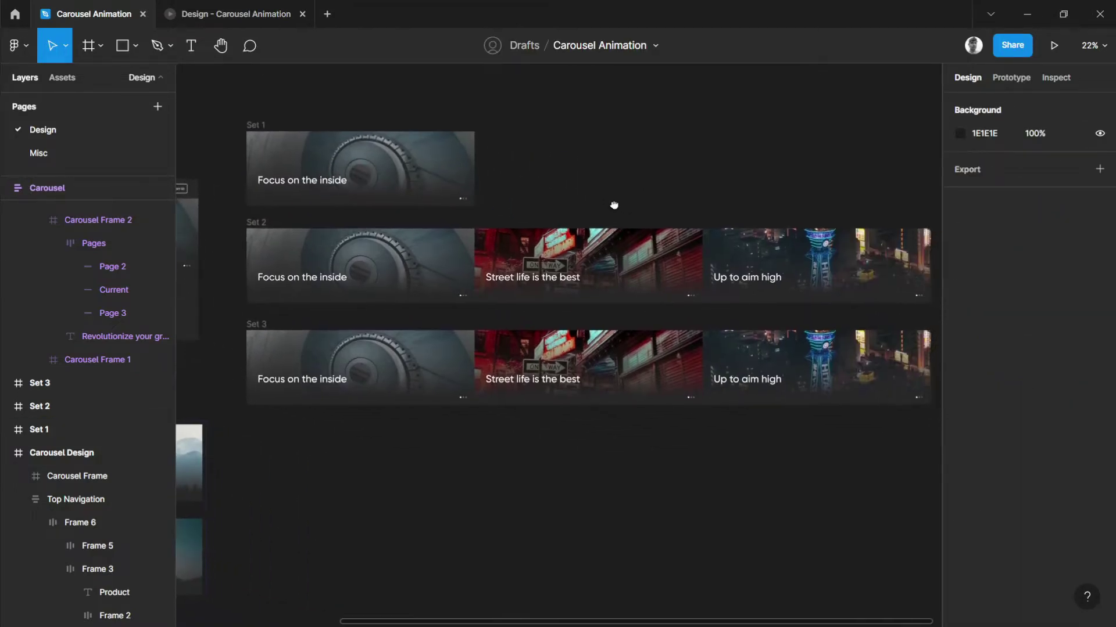
# Turn off clipping on Set 1 and narrow Set 2 to 1440 wide.
pyautogui.click(259, 126)
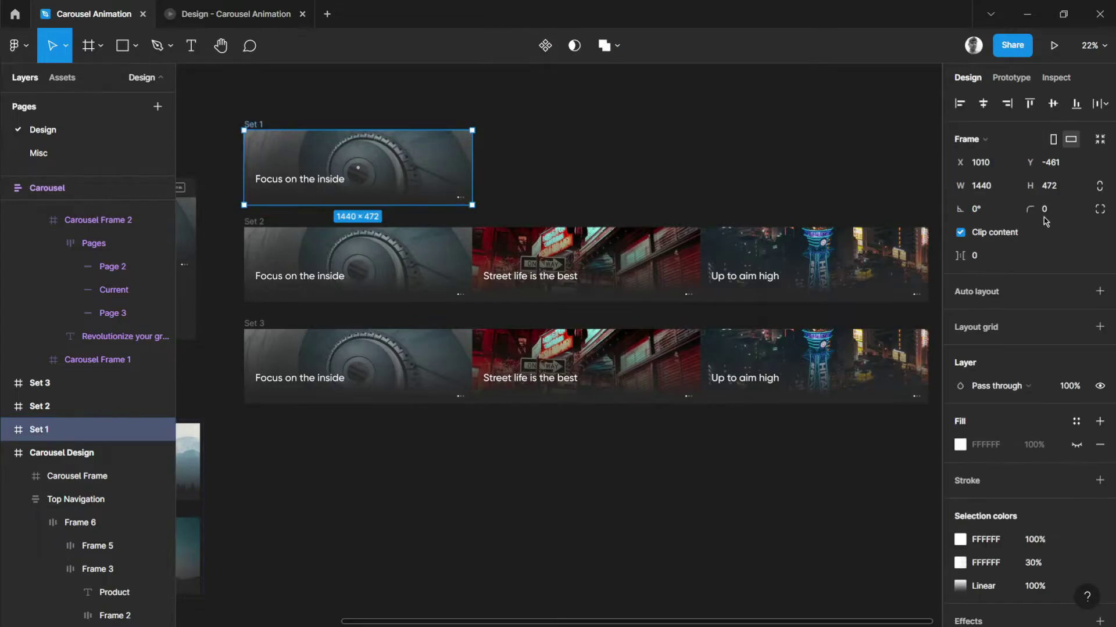
pyautogui.click(960, 232)
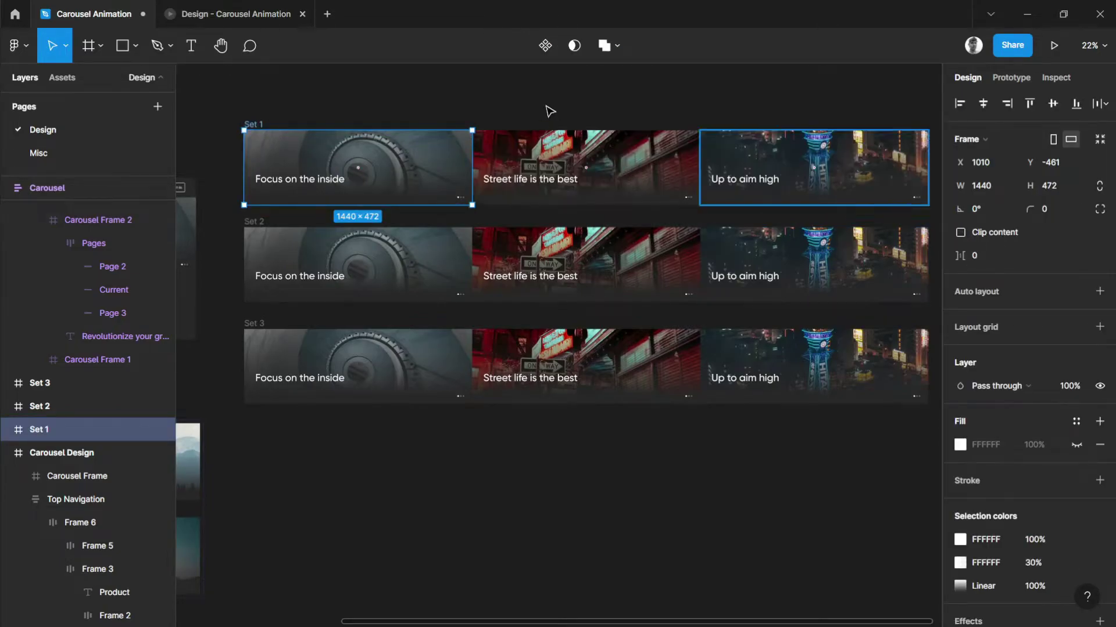
pyautogui.click(468, 114)
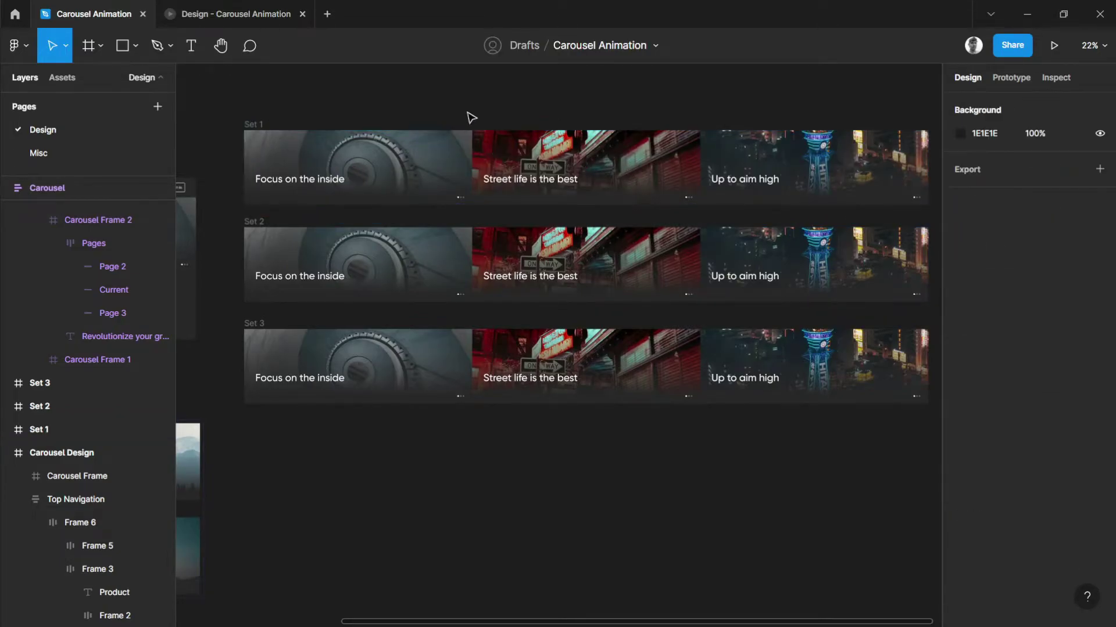
pyautogui.click(262, 224)
pyautogui.moveTo(627, 219); pyautogui.dragTo(568, 198)
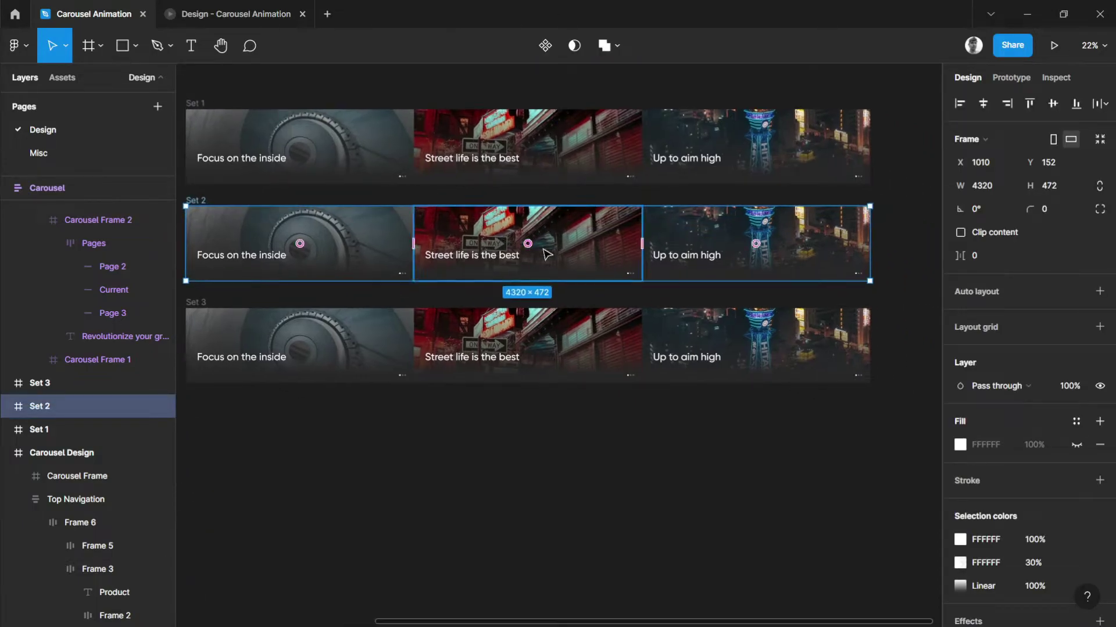
pyautogui.moveTo(486, 240); pyautogui.dragTo(672, 219)
pyautogui.moveTo(879, 221); pyautogui.dragTo(417, 233)
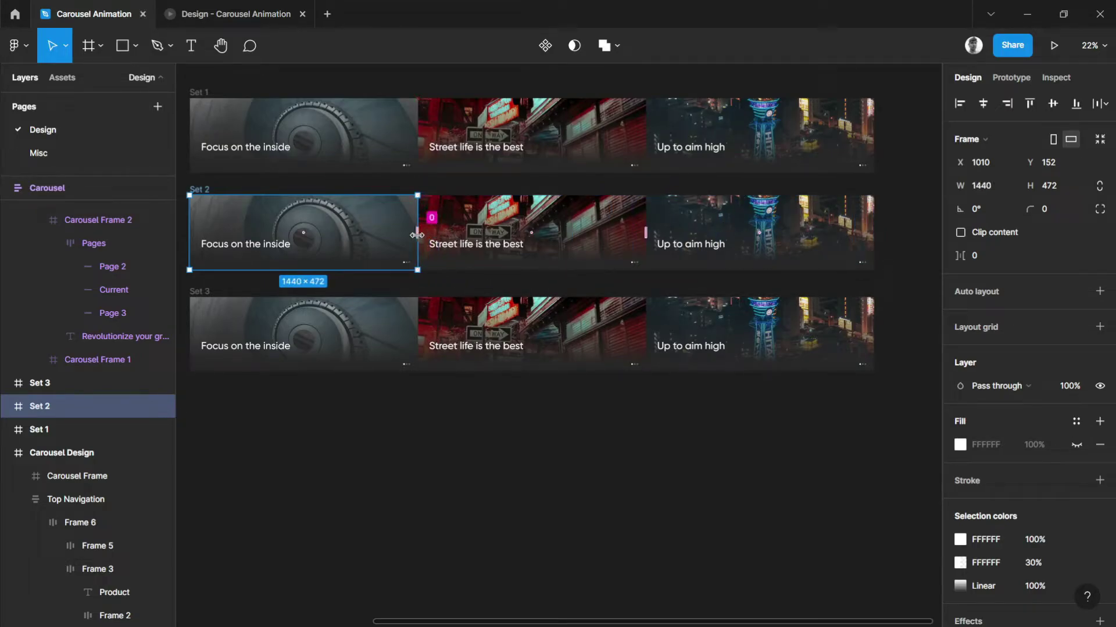
# Select Carousel Frames 1, 2 and 3 inside Set 2 in the layers panel.
pyautogui.click(7, 407)
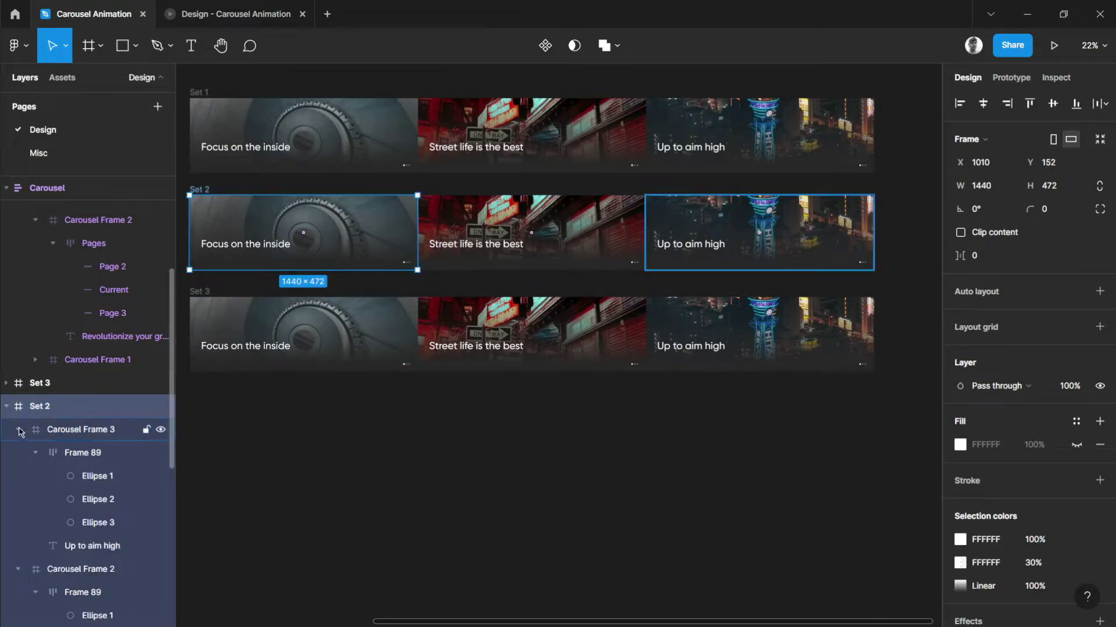
pyautogui.click(18, 430)
pyautogui.click(18, 453)
pyautogui.click(18, 475)
pyautogui.click(18, 476)
pyautogui.click(81, 434)
pyautogui.click(80, 453)
pyautogui.click(80, 476)
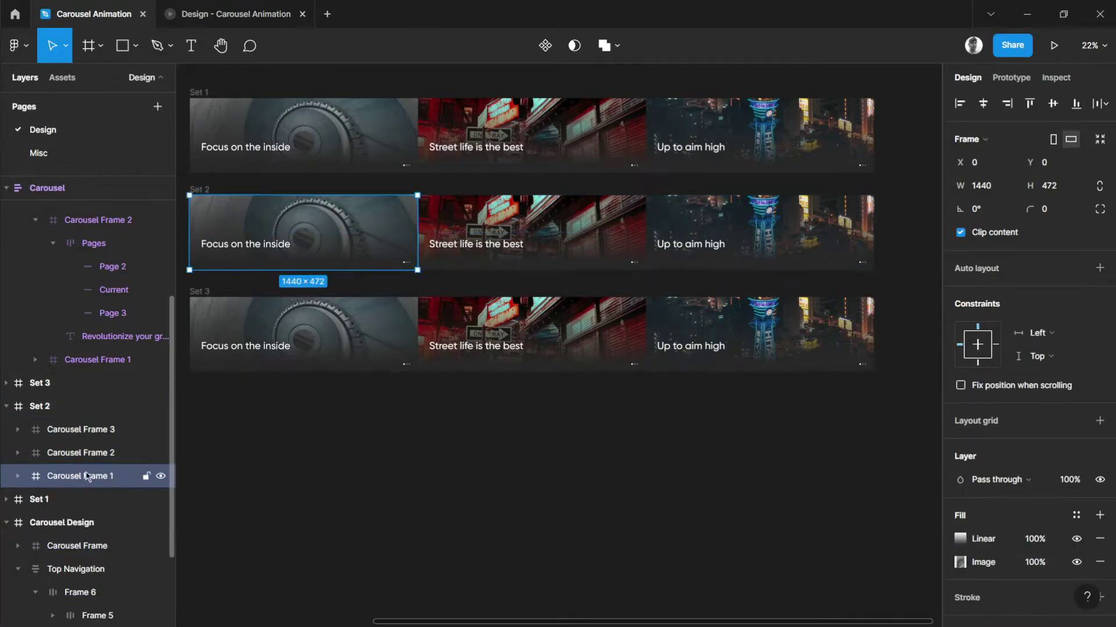
pyautogui.scroll(2, 565, 411)
pyautogui.hscroll(-5, 565, 411)
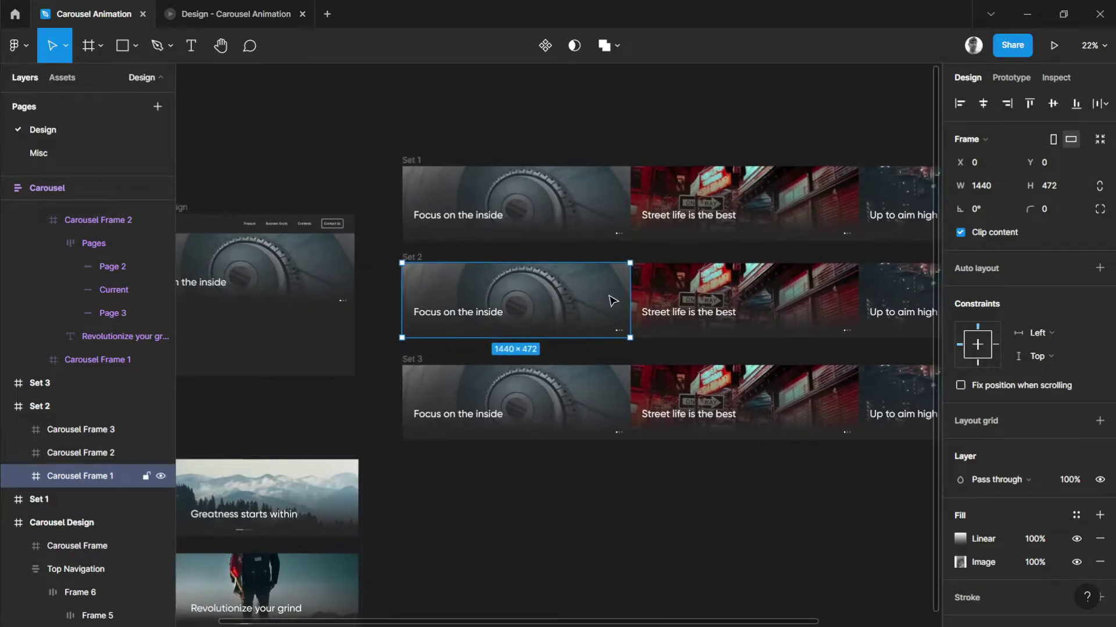
# Shift Set 2's slides left so Street life is the best fills the frame, and clip Set 2.
pyautogui.moveTo(612, 300); pyautogui.dragTo(440, 296)
pyautogui.keyDown('shift'); pyautogui.click(80, 433); pyautogui.keyUp('shift')
pyautogui.moveTo(626, 295); pyautogui.dragTo(441, 283)
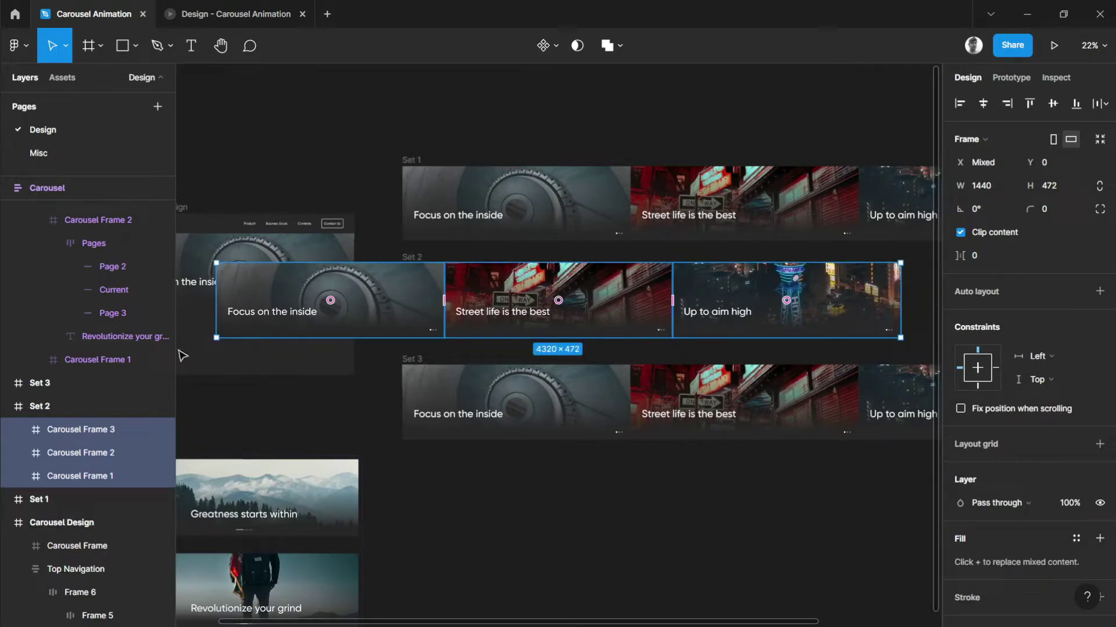
pyautogui.moveTo(505, 286); pyautogui.dragTo(463, 285)
pyautogui.click(419, 257)
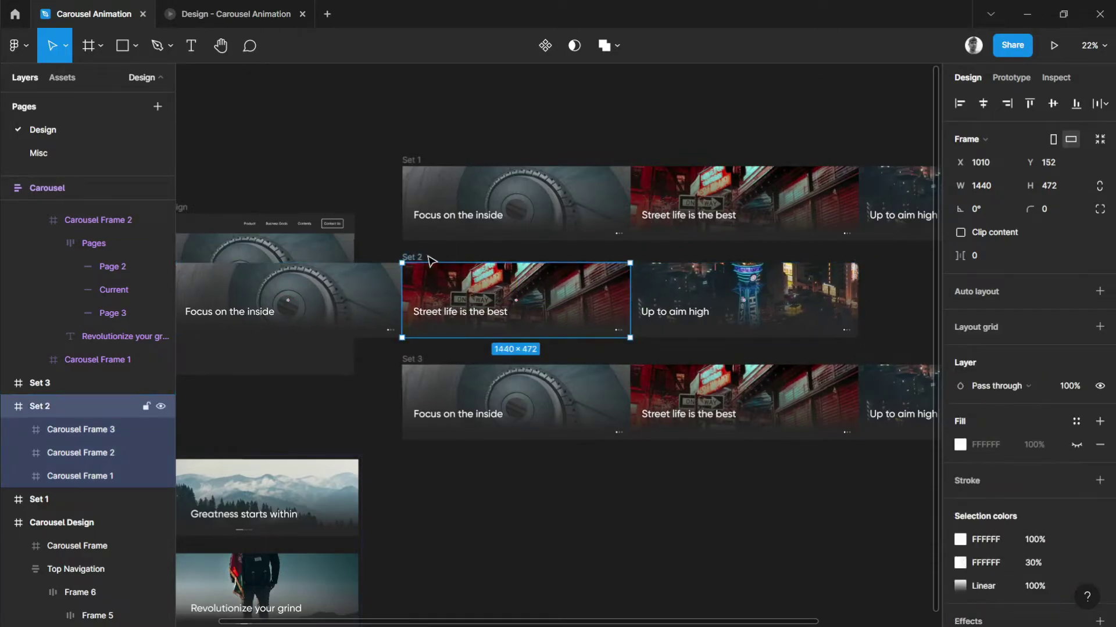
pyautogui.click(959, 233)
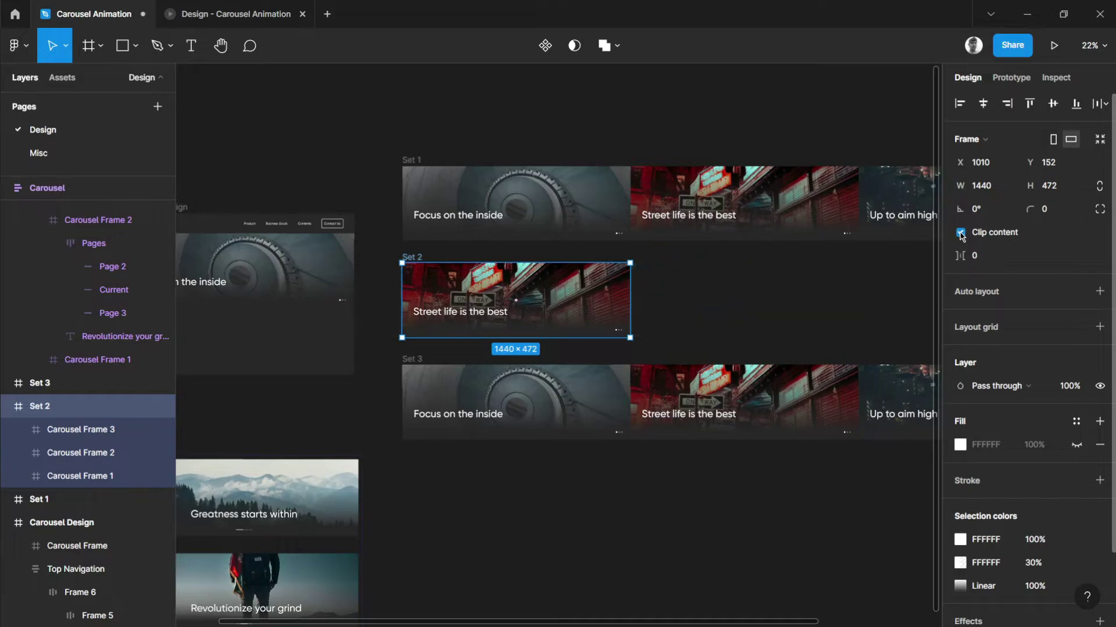
pyautogui.moveTo(799, 307); pyautogui.dragTo(780, 280)
# Turn off clipping on Set 2 and select the Set 3 row.
pyautogui.click(960, 233)
pyautogui.scroll(-2, 534, 259)
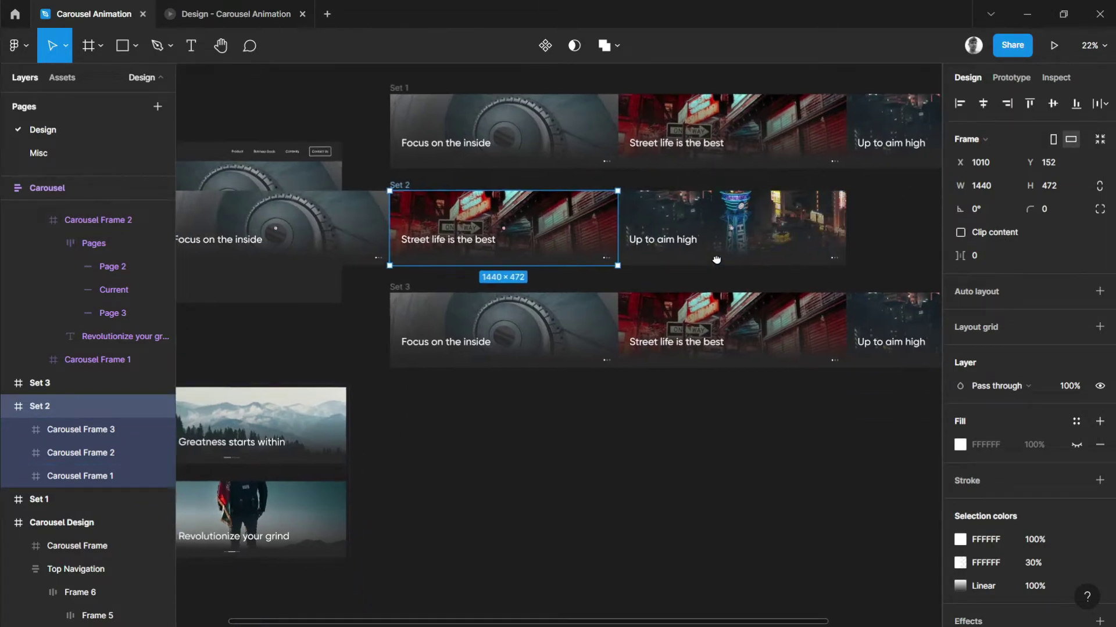
pyautogui.click(375, 286)
pyautogui.click(403, 287)
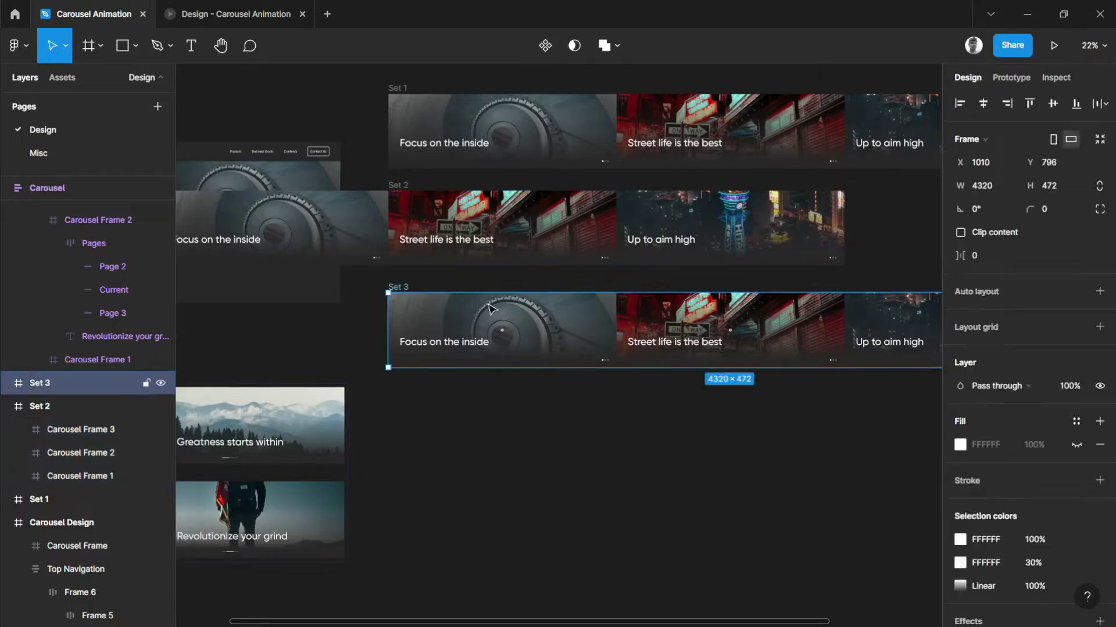
pyautogui.hscroll(3, 581, 314)
pyautogui.hscroll(2, 824, 318)
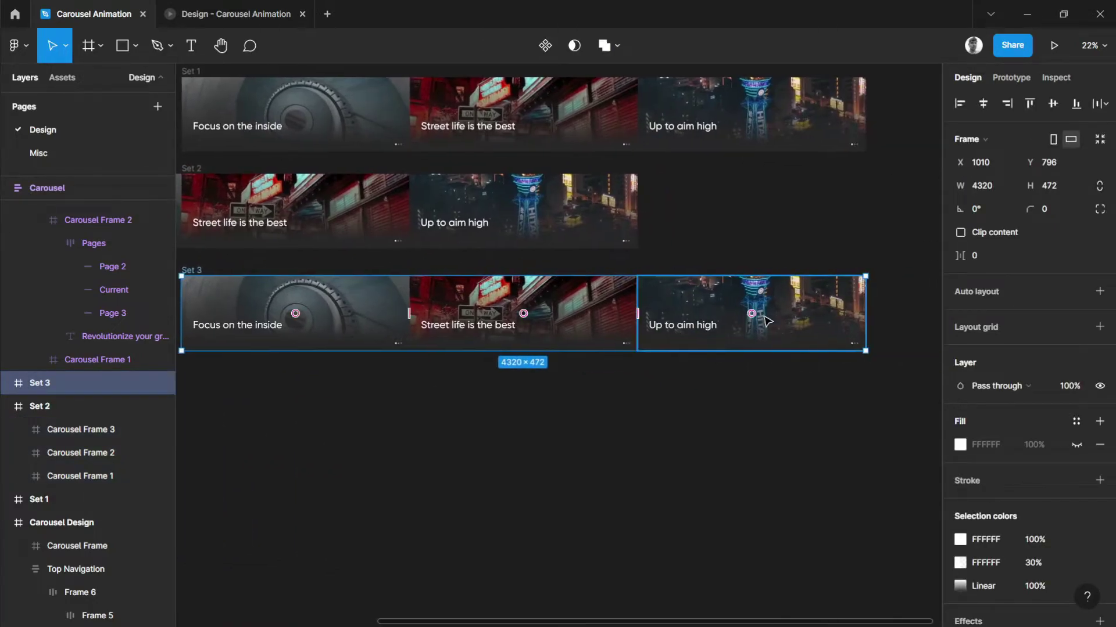
pyautogui.hscroll(-2, 396, 392)
pyautogui.scroll(1, 396, 393)
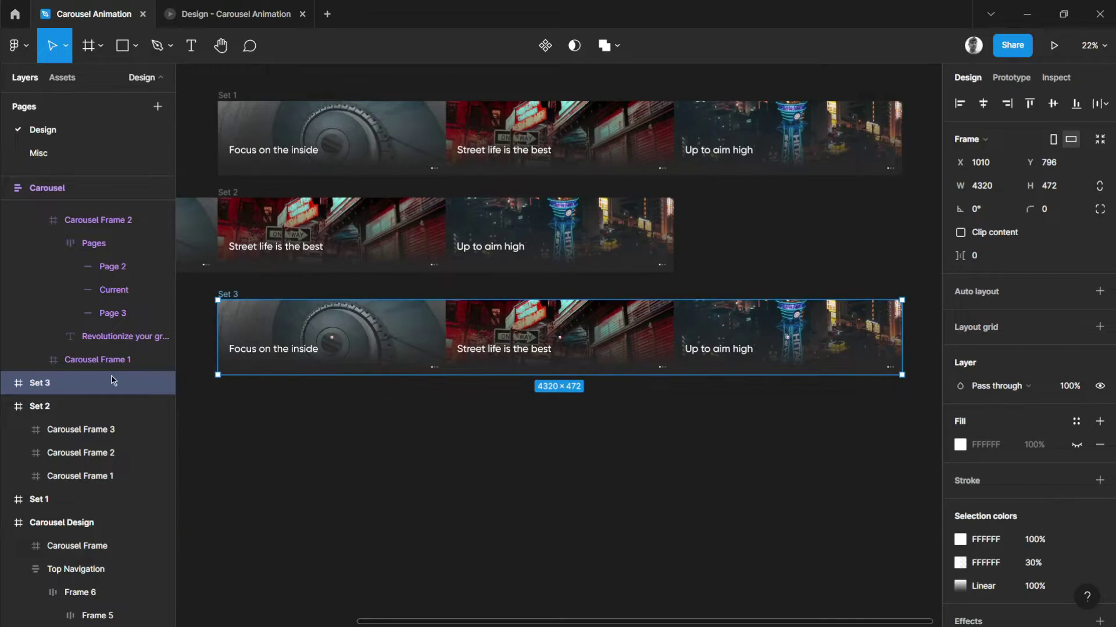
# Select Set 3's three carousel frames and slide them left so Up to aim high leads.
pyautogui.click(7, 383)
pyautogui.click(18, 406)
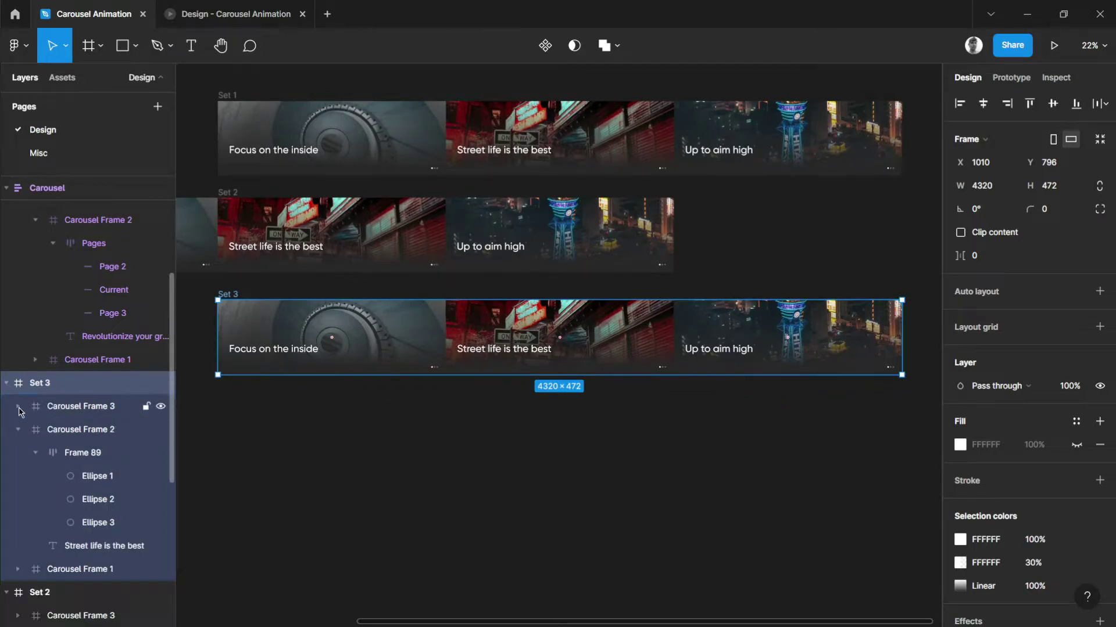
pyautogui.click(18, 429)
pyautogui.click(70, 453)
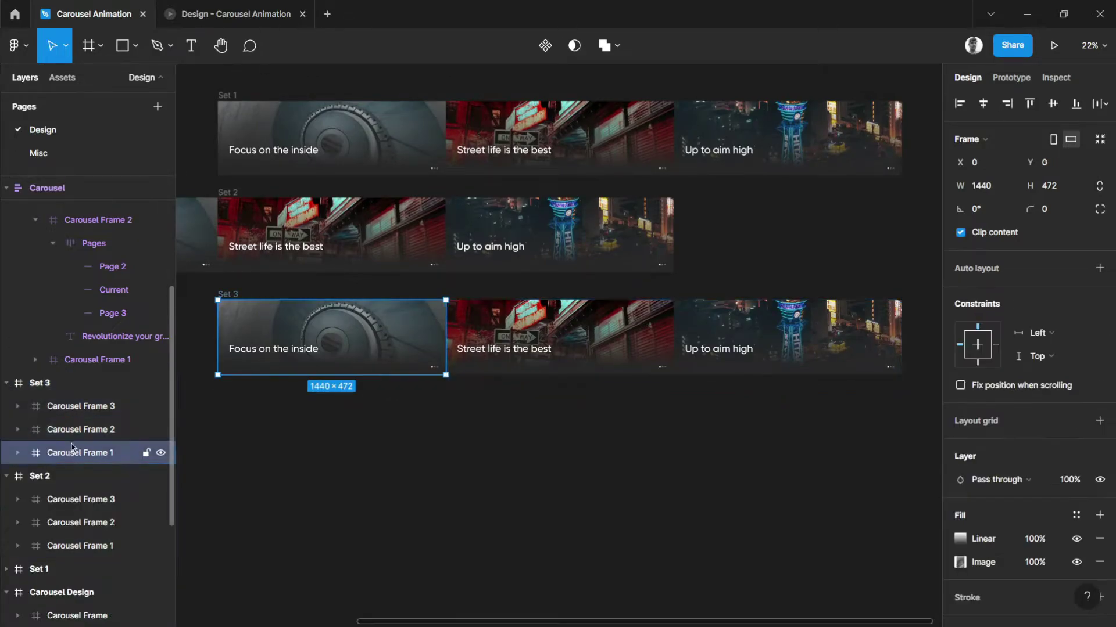
pyautogui.keyDown('shift'); pyautogui.click(84, 409); pyautogui.keyUp('shift')
pyautogui.moveTo(471, 423); pyautogui.dragTo(595, 436)
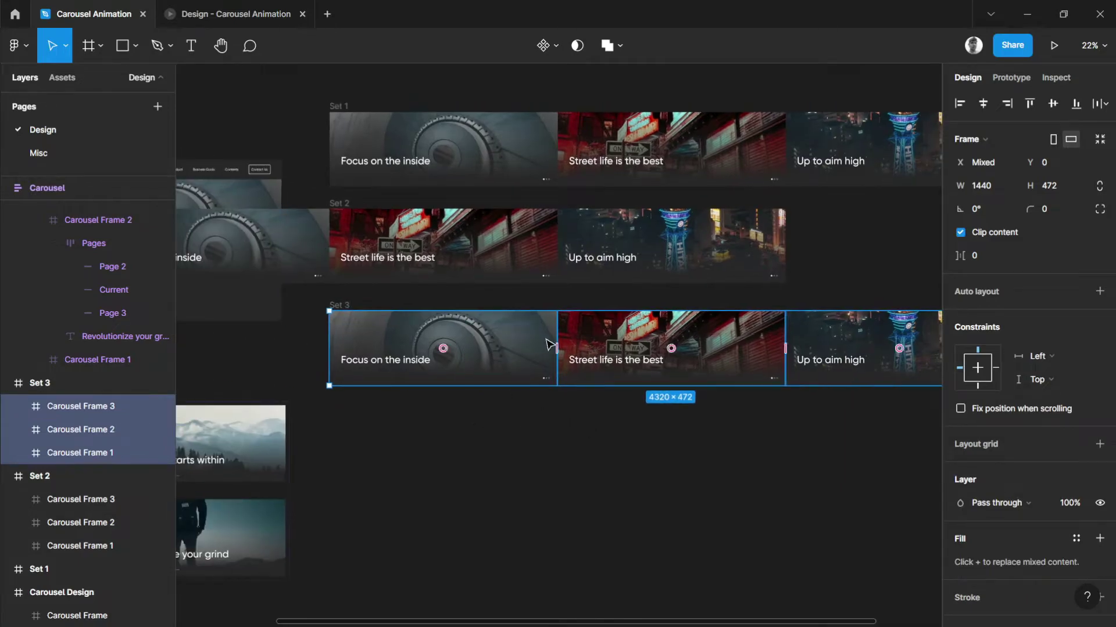
pyautogui.moveTo(548, 343); pyautogui.dragTo(348, 340)
pyautogui.moveTo(648, 335); pyautogui.dragTo(397, 336)
# Narrow the Set 3 frame to one slide's width, 1440.
pyautogui.click(343, 306)
pyautogui.scroll(-3, 566, 339)
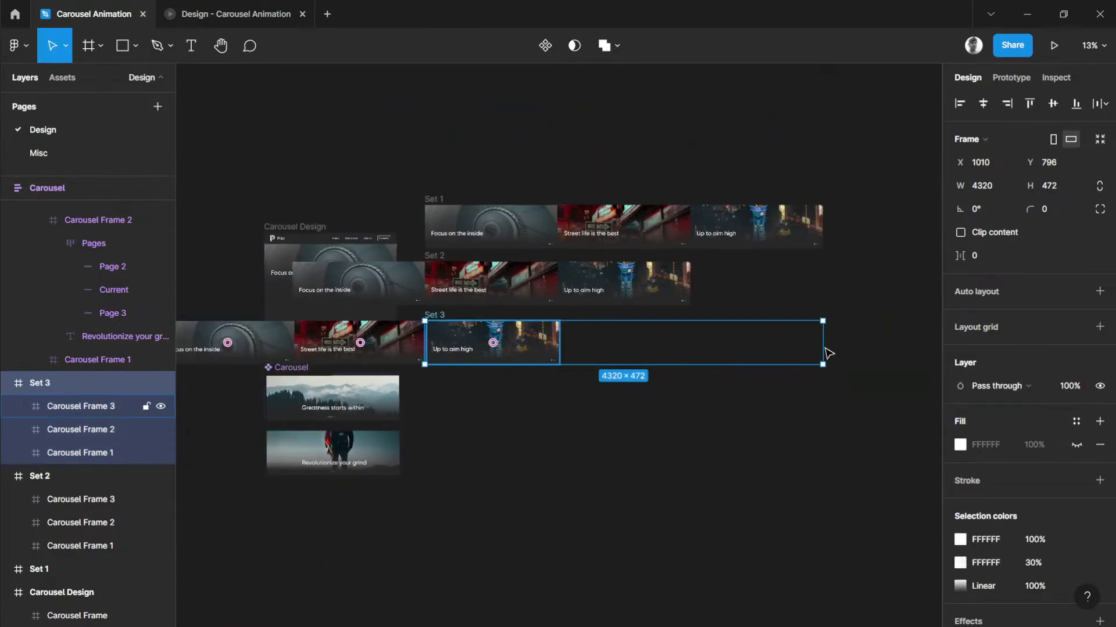
pyautogui.moveTo(824, 338); pyautogui.dragTo(555, 335)
pyautogui.scroll(4, 477, 340)
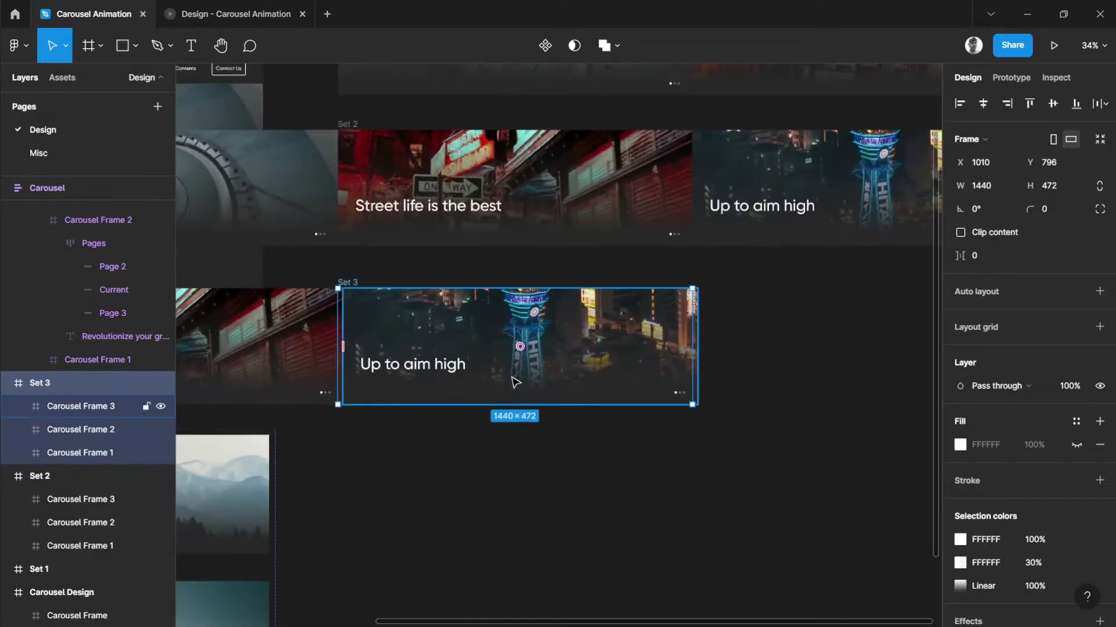
# Nudge Set 3's carousel frames so they sit flush, snapping at X 0.
pyautogui.click(68, 429)
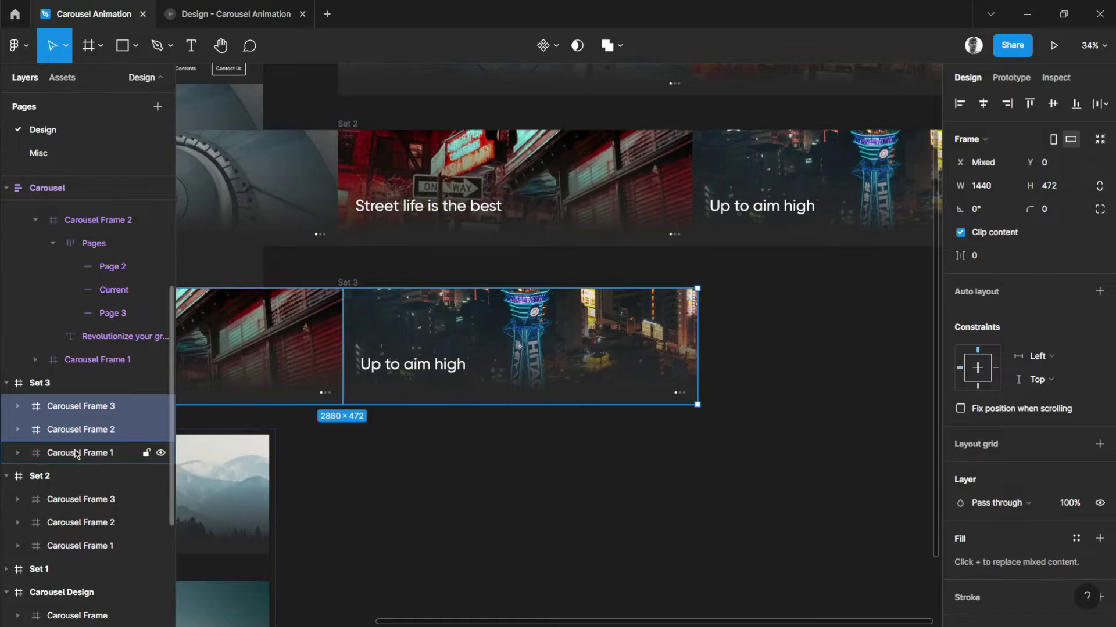
pyautogui.click(79, 453)
pyautogui.moveTo(443, 331); pyautogui.dragTo(440, 333)
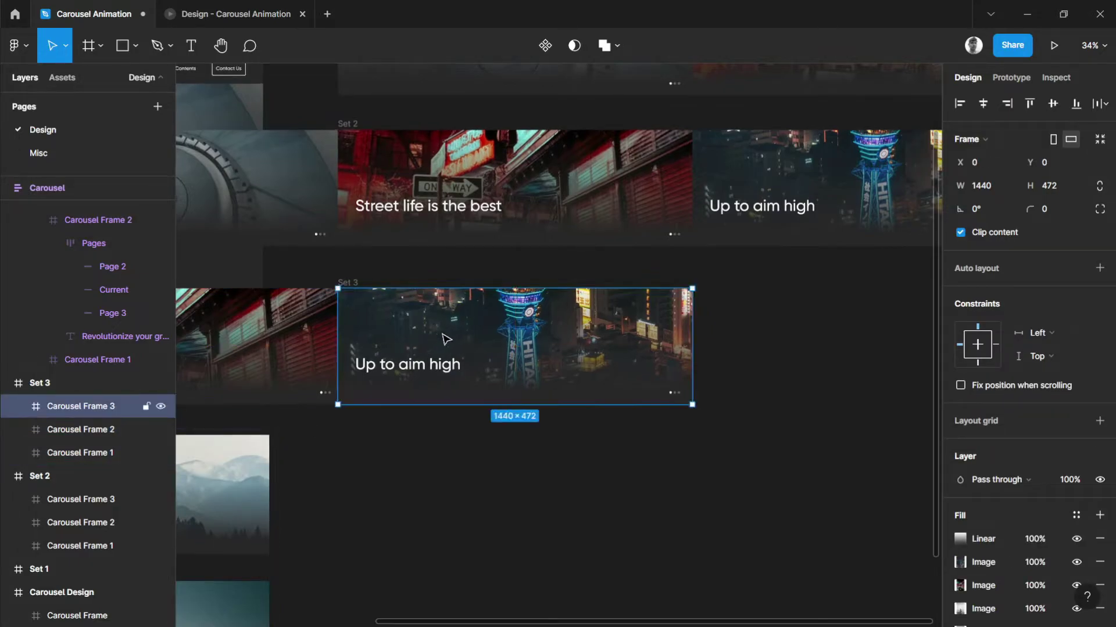
pyautogui.keyDown('shift'); pyautogui.click(82, 449); pyautogui.keyUp('shift')
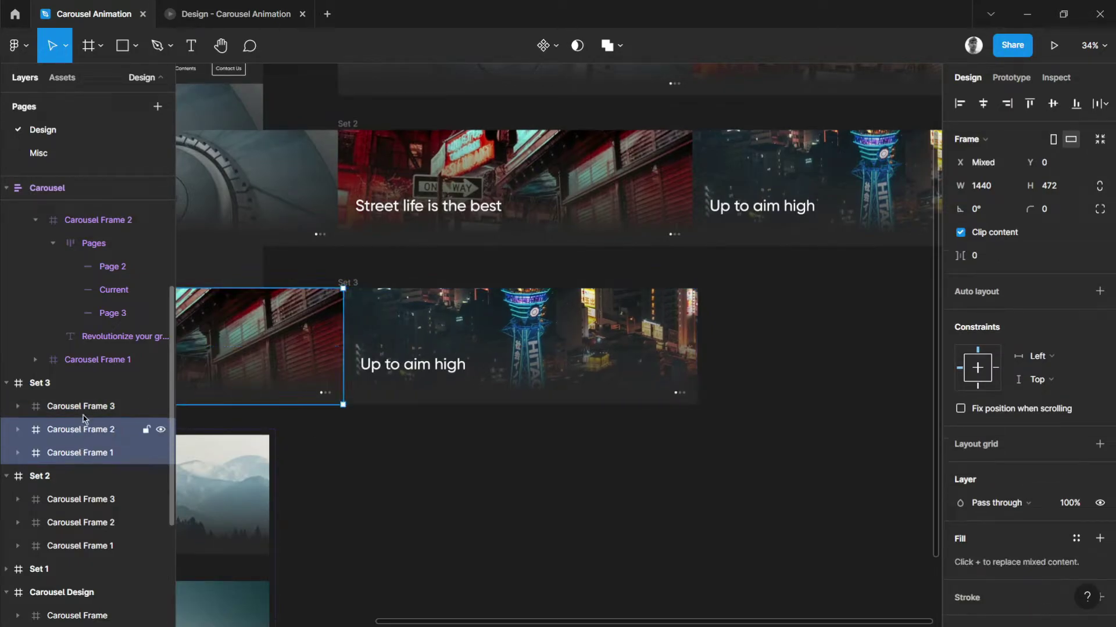
pyautogui.moveTo(522, 348); pyautogui.dragTo(517, 349)
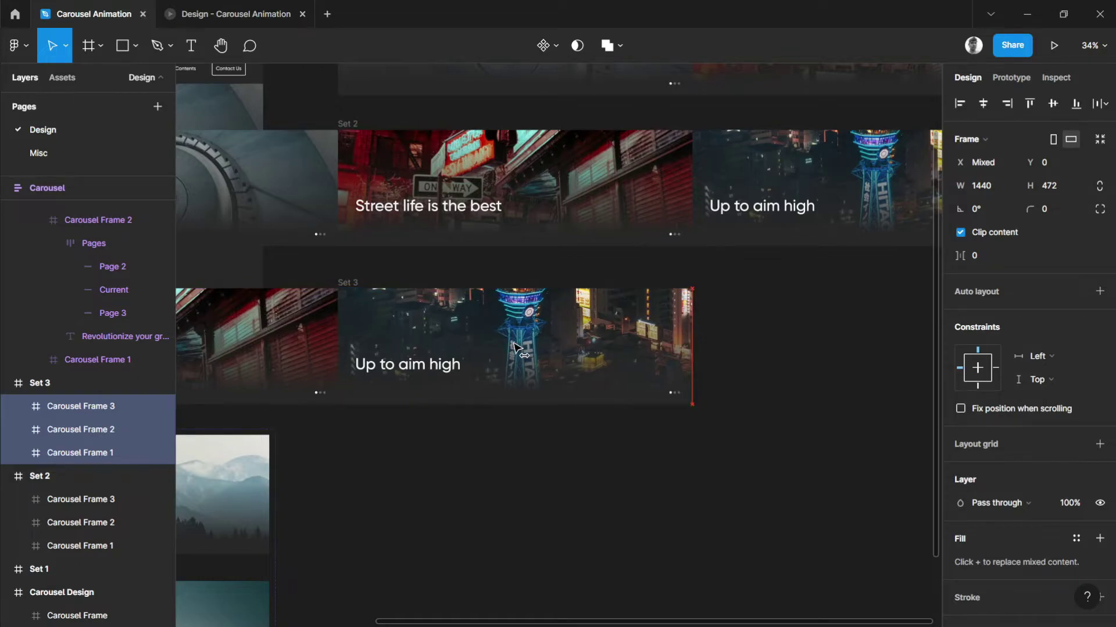
pyautogui.scroll(-3, 722, 316)
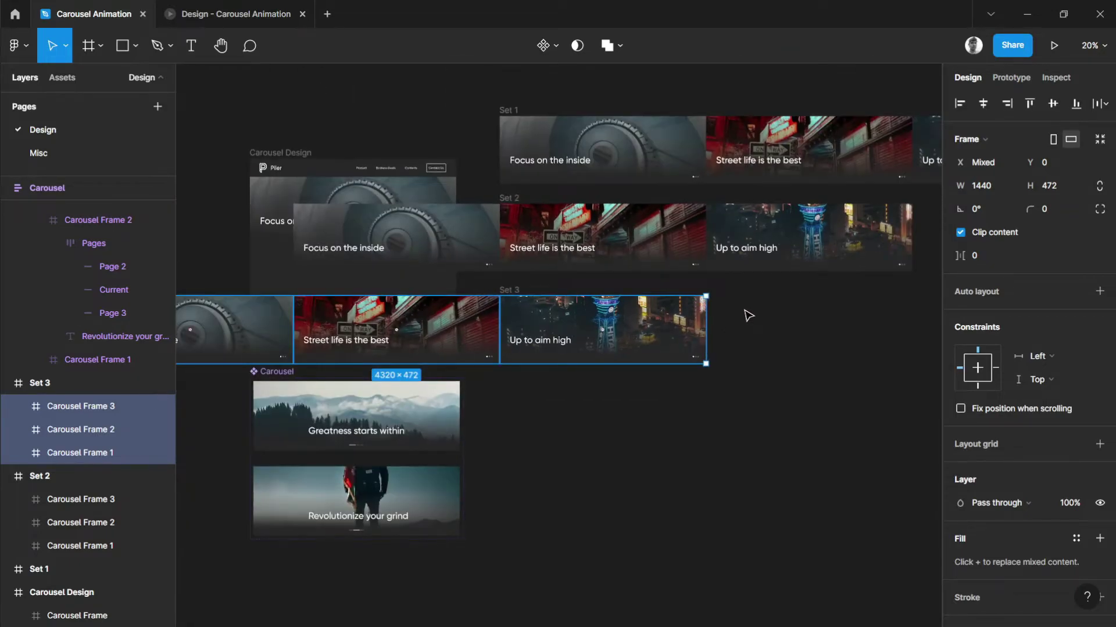
pyautogui.click(775, 313)
# Toggle Clip content on Set 3 on and then off again.
pyautogui.click(521, 290)
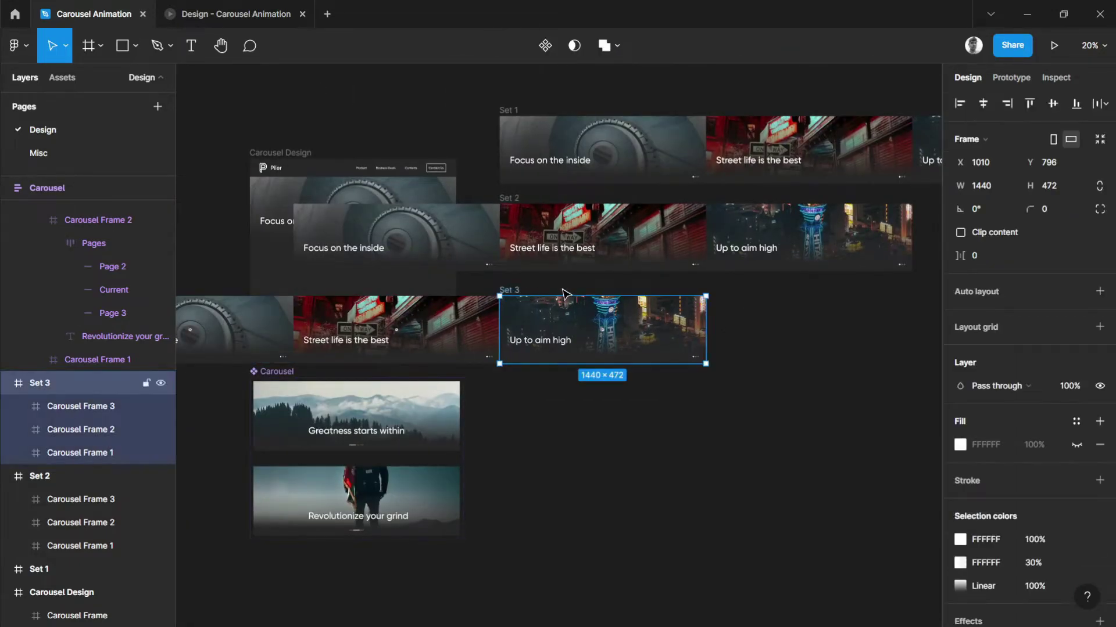
pyautogui.click(962, 233)
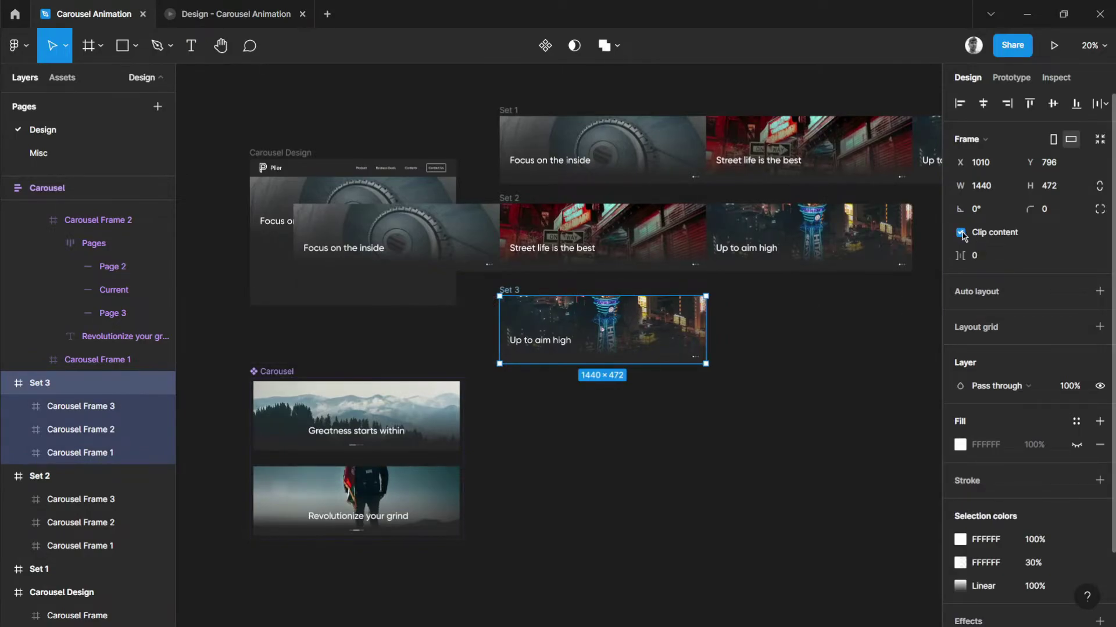
pyautogui.click(962, 233)
pyautogui.click(900, 308)
pyautogui.scroll(-5, 794, 369)
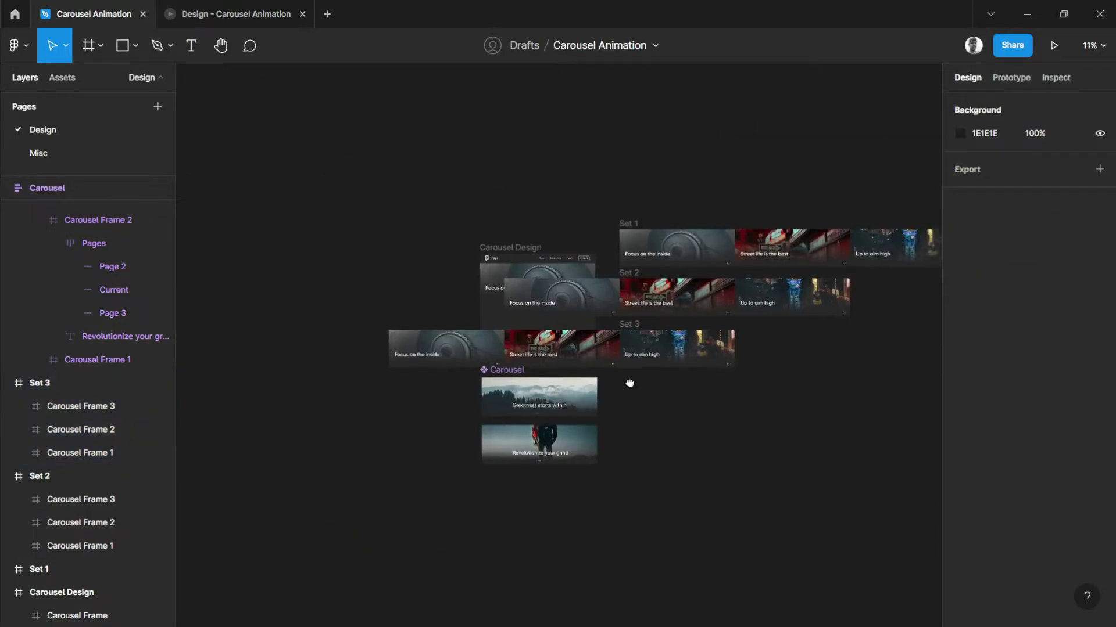
# Select Sets 1, 2 and 3 together and move them about 530 px right.
pyautogui.click(398, 361)
pyautogui.keyDown('shift'); pyautogui.click(399, 306); pyautogui.keyUp('shift')
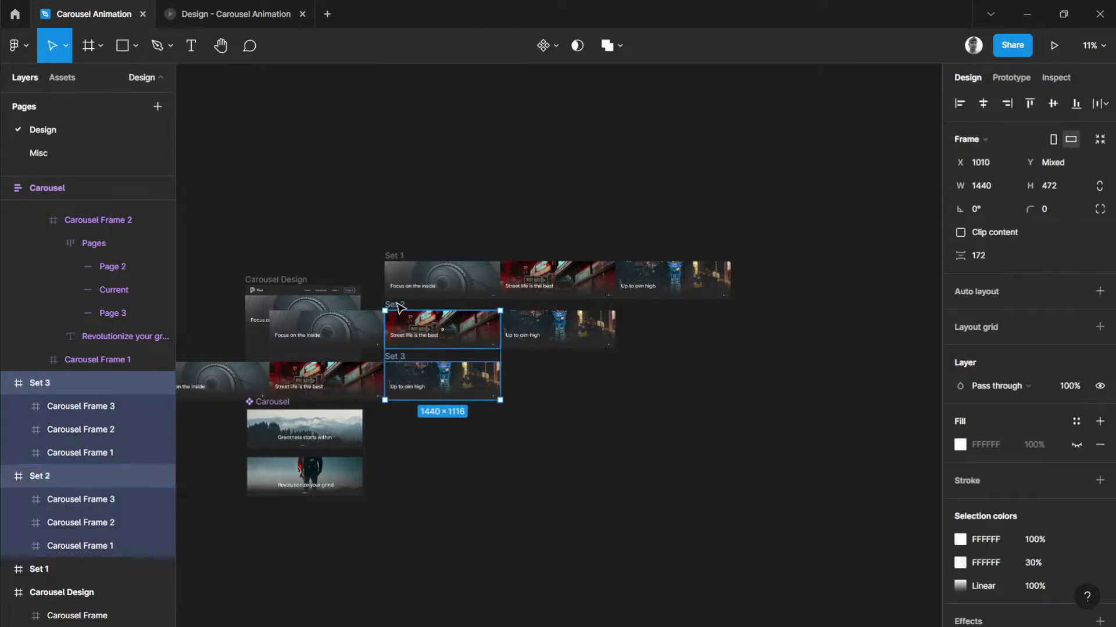
pyautogui.keyDown('shift'); pyautogui.click(400, 259); pyautogui.keyUp('shift')
pyautogui.moveTo(411, 259); pyautogui.dragTo(720, 260)
pyautogui.click(815, 252)
pyautogui.moveTo(815, 252); pyautogui.dragTo(616, 217)
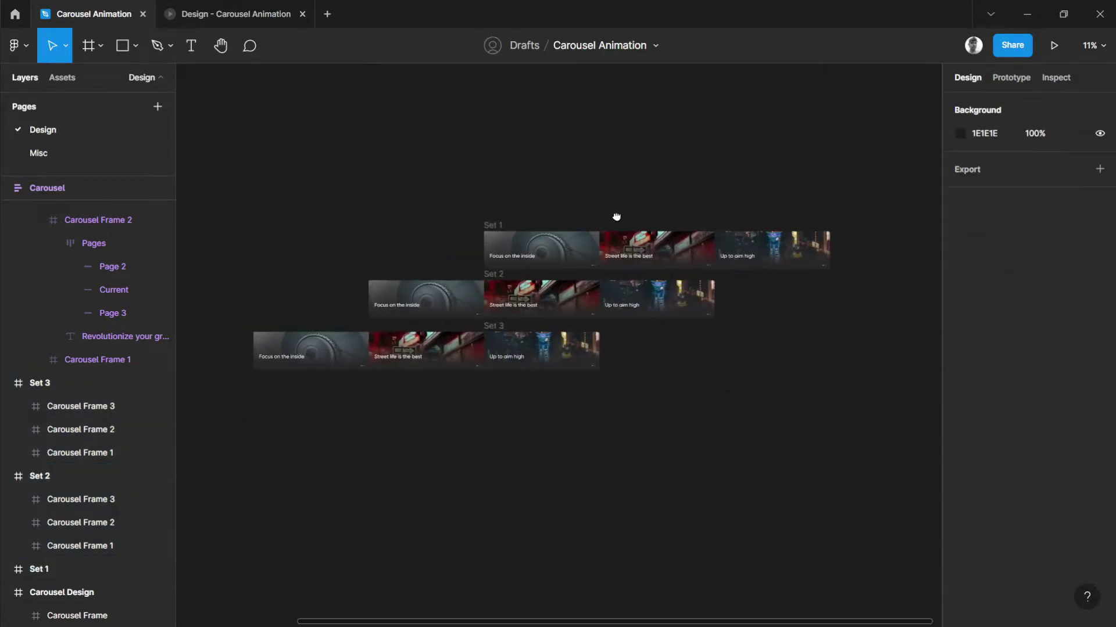
pyautogui.scroll(5, 610, 278)
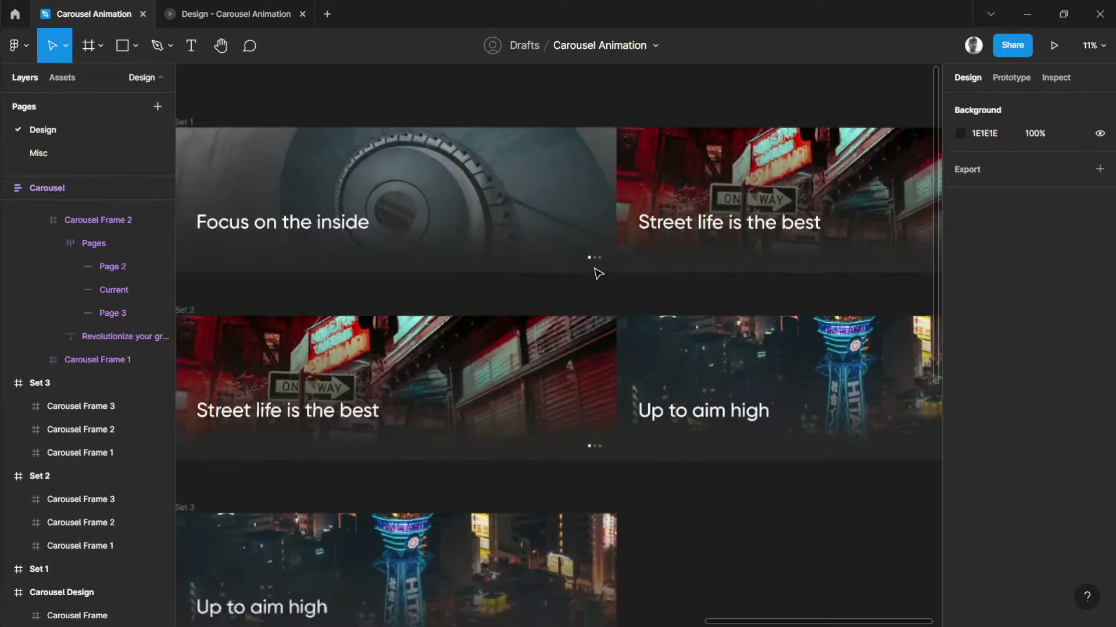
pyautogui.scroll(3, 598, 250)
# In Set 1's Carousel Frame 2, reorder the dots so the white one is second, then select that dots group.
pyautogui.click(599, 251)
pyautogui.click(598, 251)
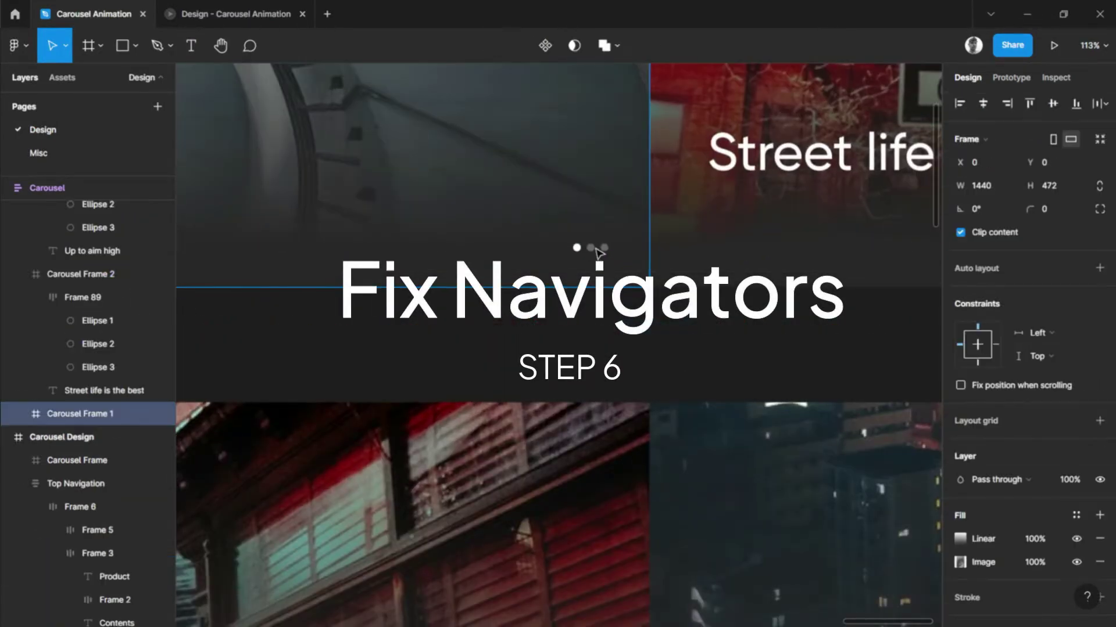
pyautogui.click(591, 248)
pyautogui.click(610, 305)
pyautogui.scroll(-3, 634, 308)
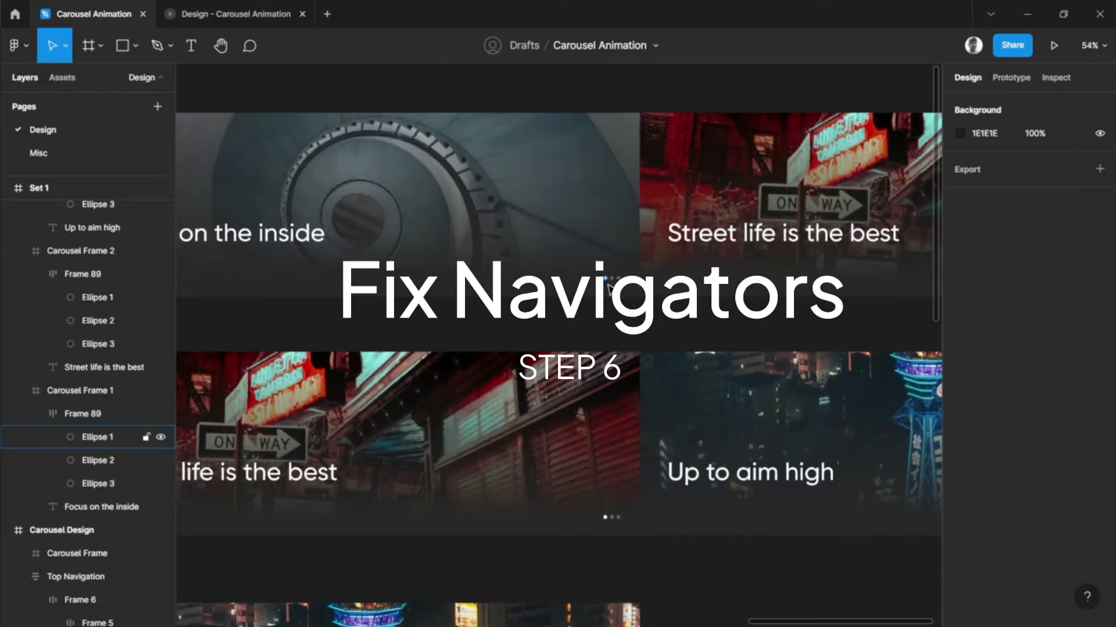
pyautogui.hscroll(6, 634, 308)
pyautogui.moveTo(809, 315); pyautogui.dragTo(653, 316)
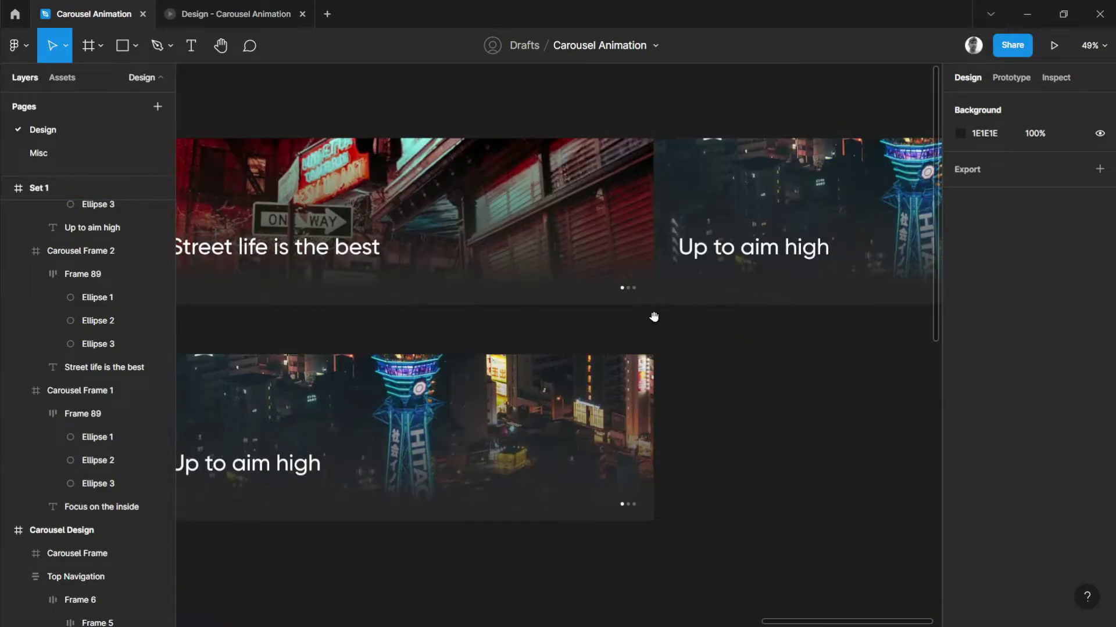
pyautogui.scroll(5, 645, 303)
pyautogui.click(612, 294)
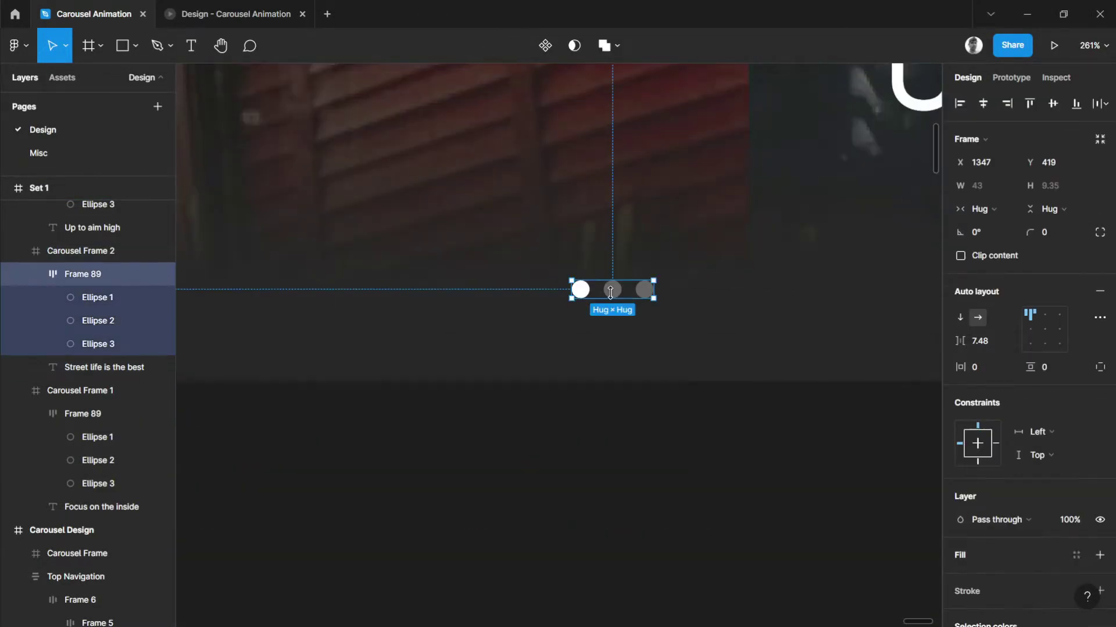
pyautogui.click(608, 291)
pyautogui.moveTo(602, 298); pyautogui.dragTo(586, 298)
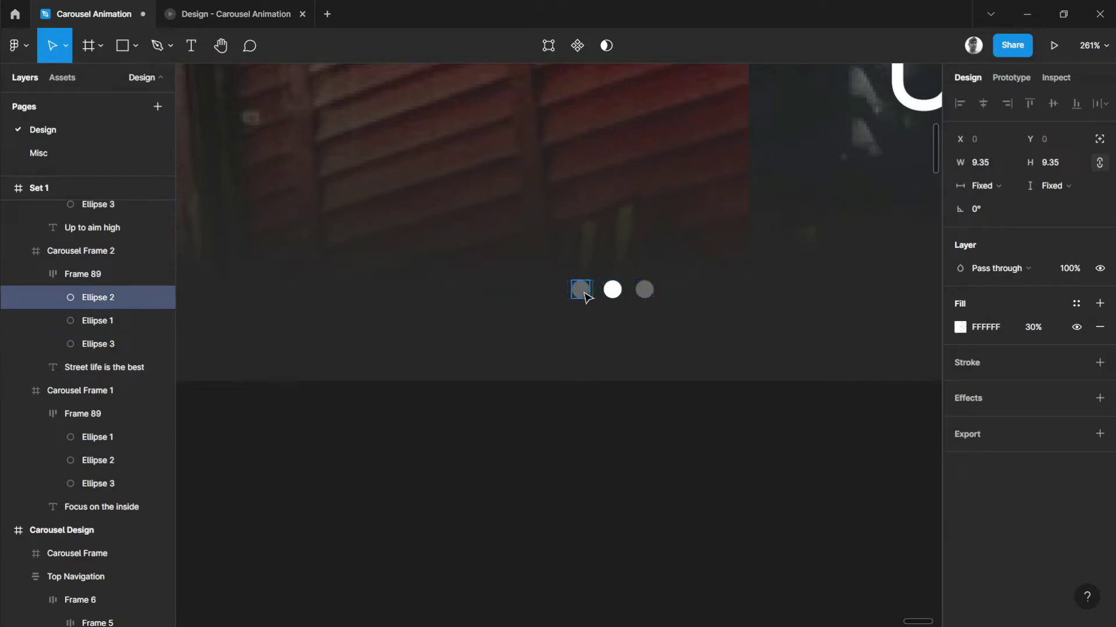
pyautogui.click(629, 299)
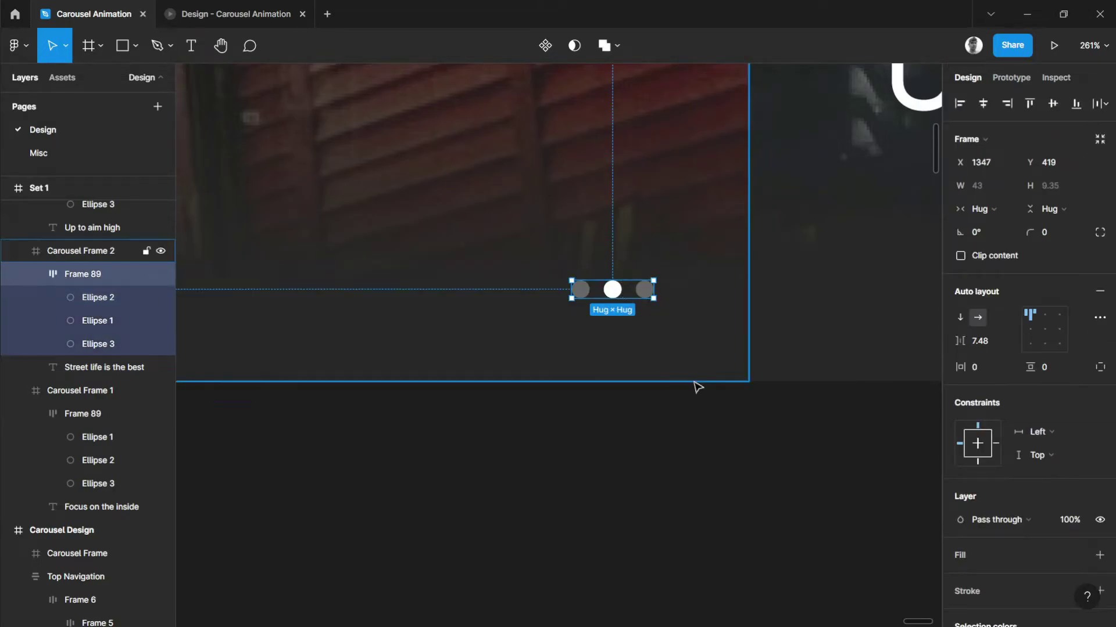
# Paste to replace the dots group in Set 2's Street life frame with the fixed dots.
pyautogui.scroll(-6, 650, 379)
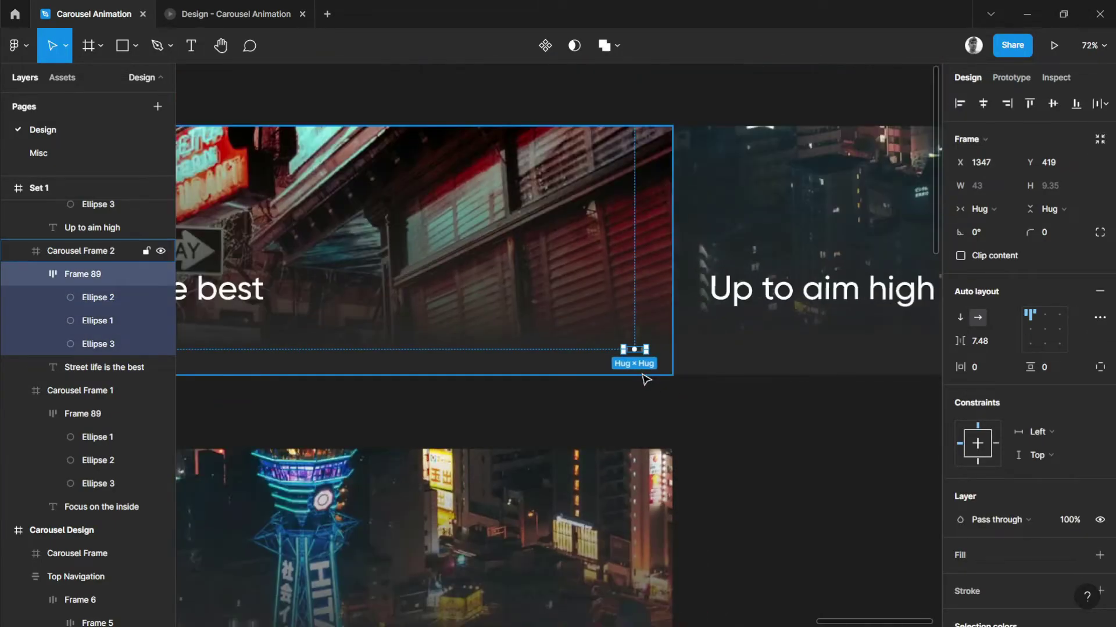
pyautogui.click(579, 402)
pyautogui.scroll(-3, 558, 407)
pyautogui.scroll(6, 556, 411)
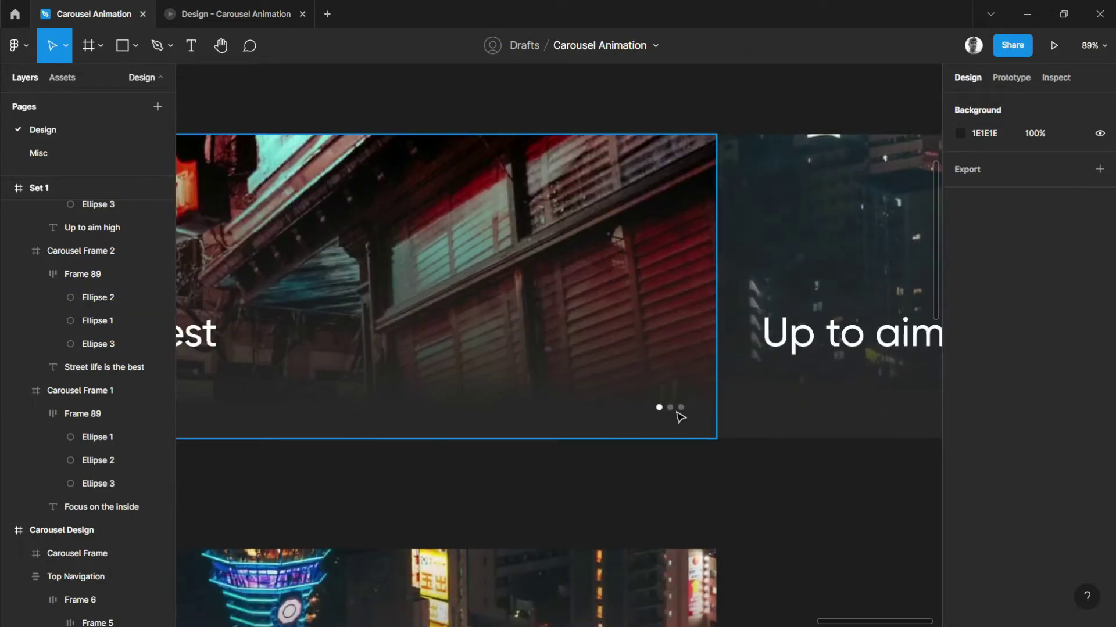
pyautogui.click(680, 417)
pyautogui.doubleClick(671, 410)
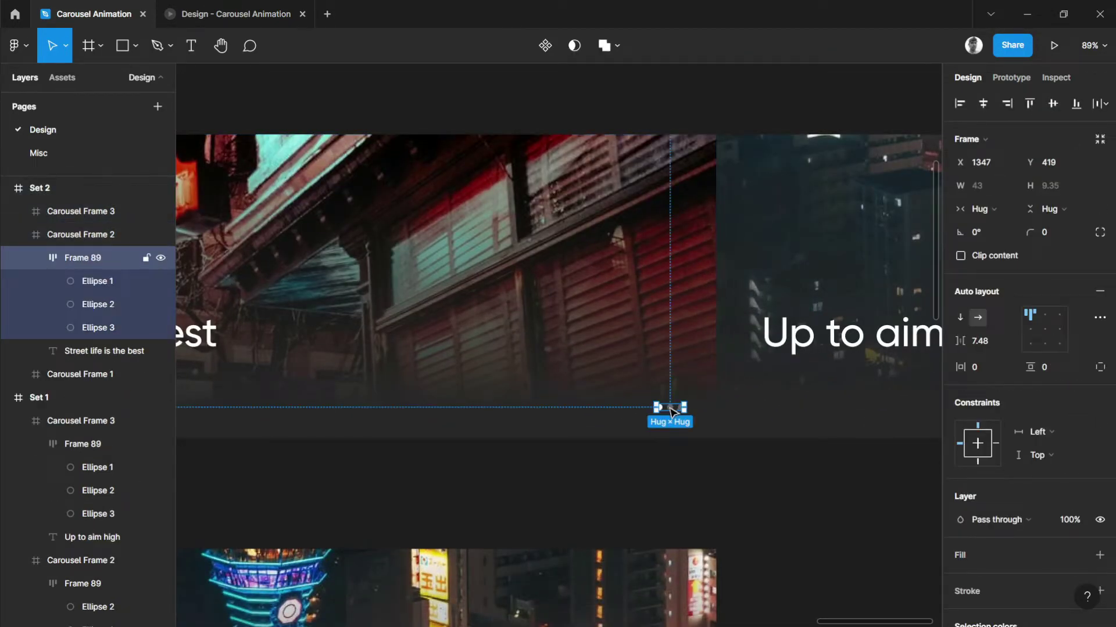
pyautogui.rightClick(669, 411)
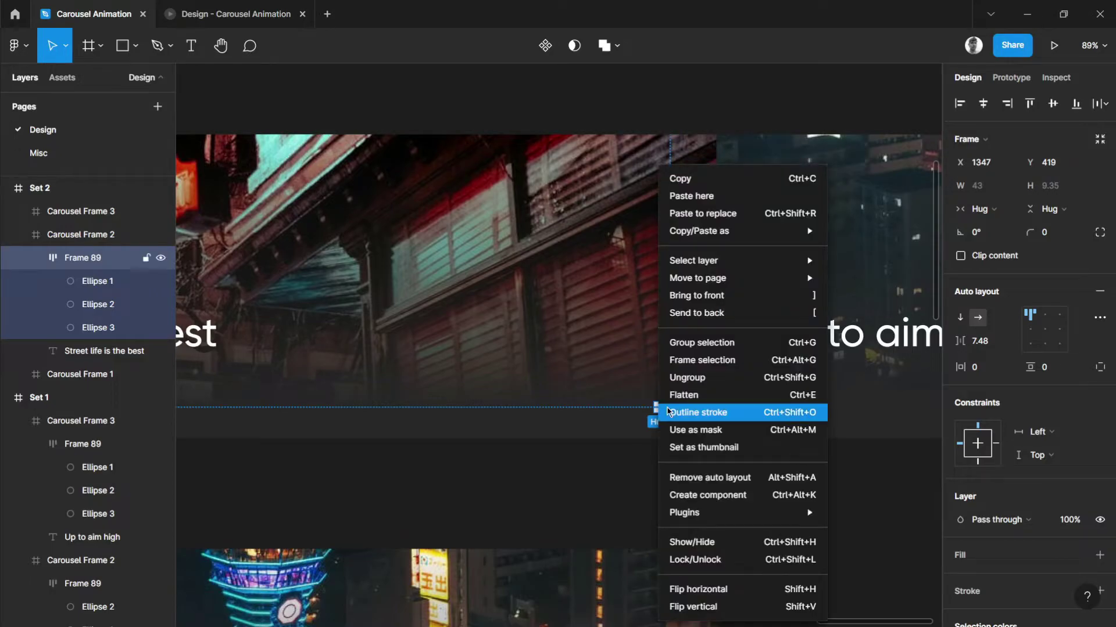
pyautogui.click(745, 214)
pyautogui.click(730, 463)
# Replace Frame 89 dots in Set 3's Carousel Frame 2 with the fixed dots, then zoom out.
pyautogui.scroll(-5, 710, 468)
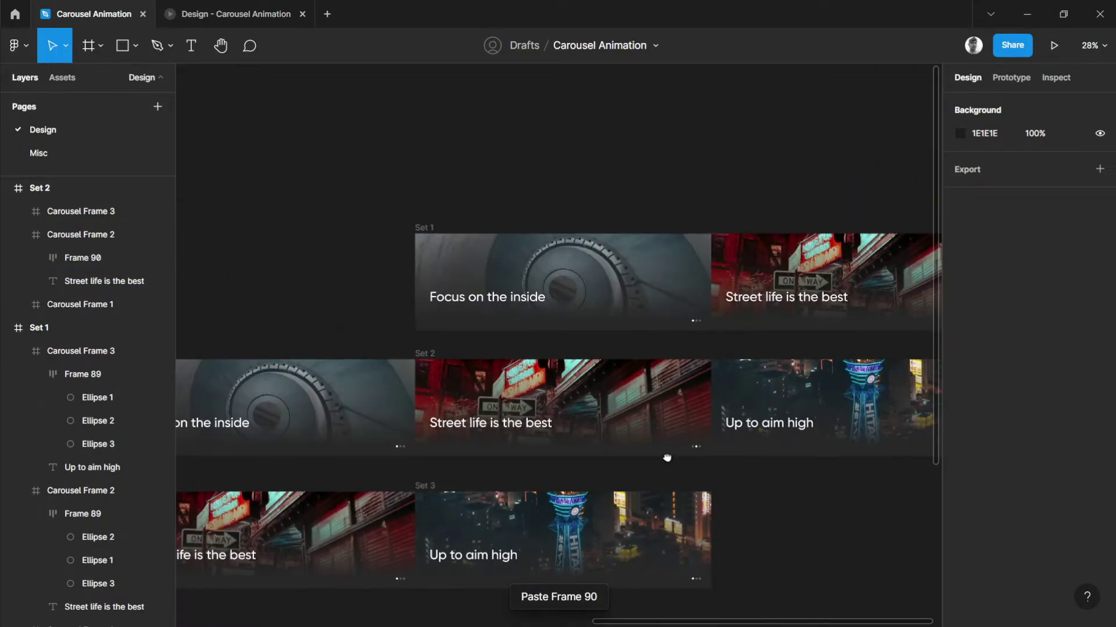
pyautogui.scroll(-3, 670, 443)
pyautogui.scroll(5, 391, 306)
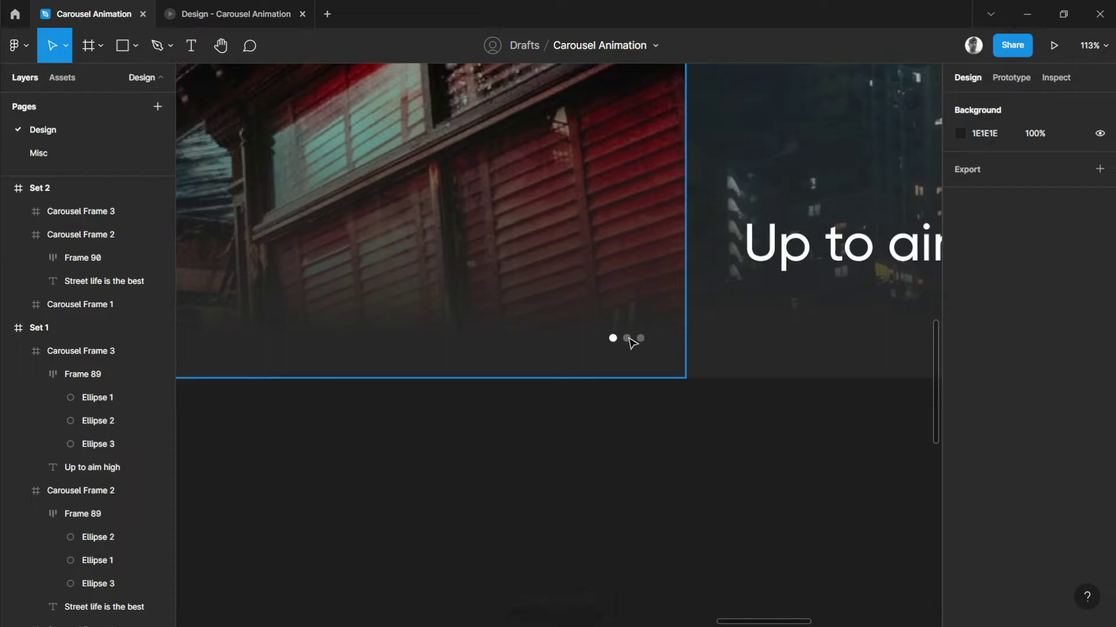
pyautogui.keyDown('ctrl'); pyautogui.click(627, 338); pyautogui.keyUp('ctrl')
pyautogui.click(628, 343)
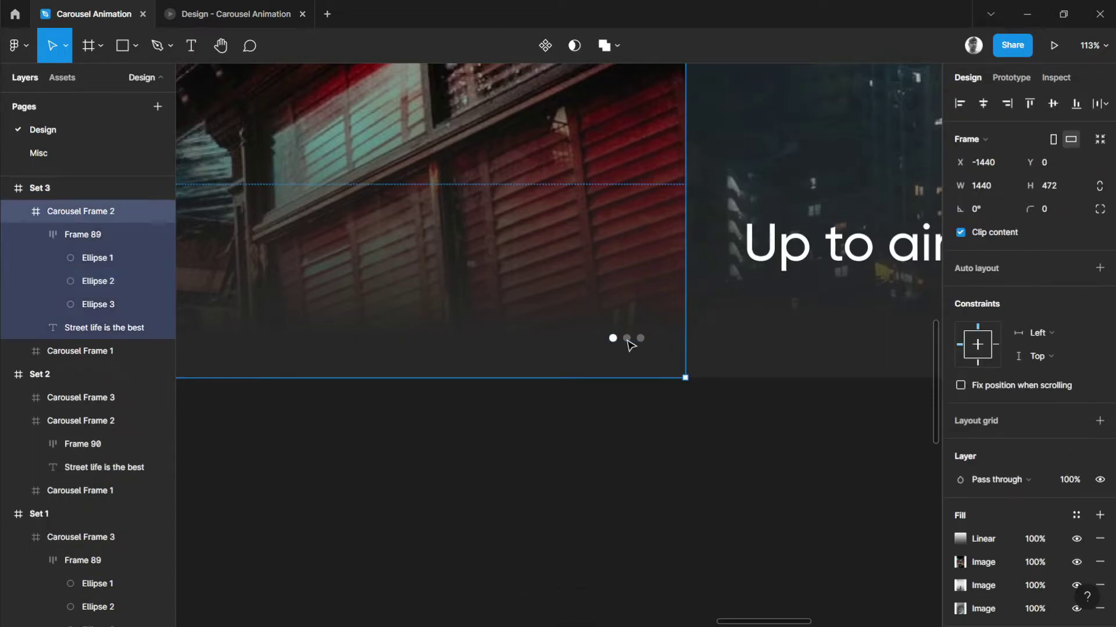
pyautogui.click(627, 339)
pyautogui.rightClick(611, 338)
pyautogui.click(668, 212)
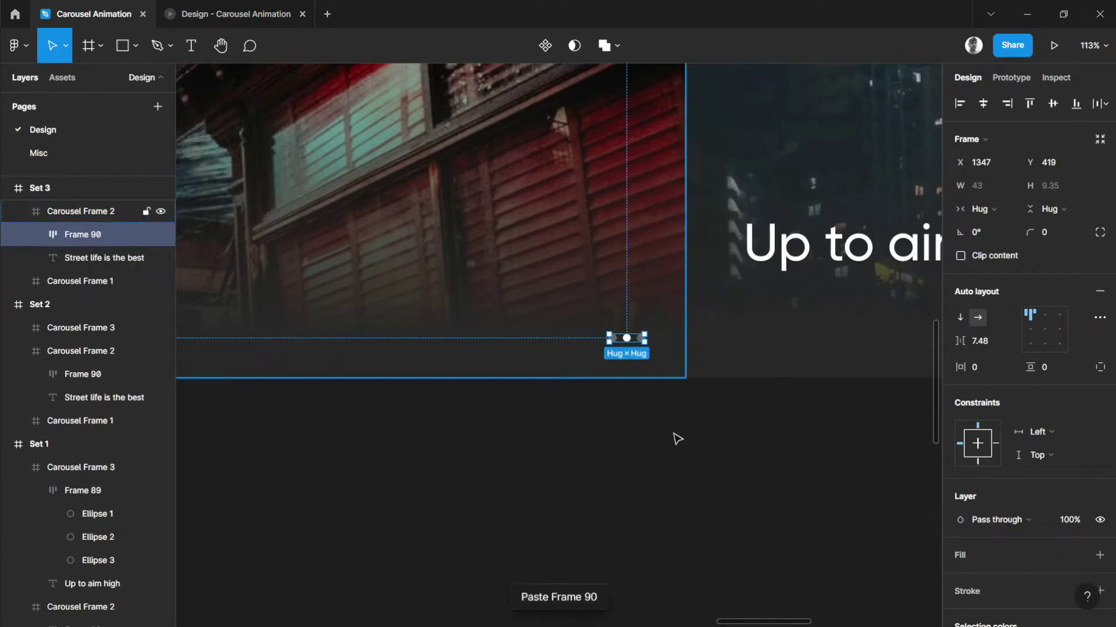
pyautogui.click(677, 438)
pyautogui.hotkey('shift', '1')
# Move the white dot to the third position in Set 1's Carousel Frame 3.
pyautogui.hscroll(8, 662, 438)
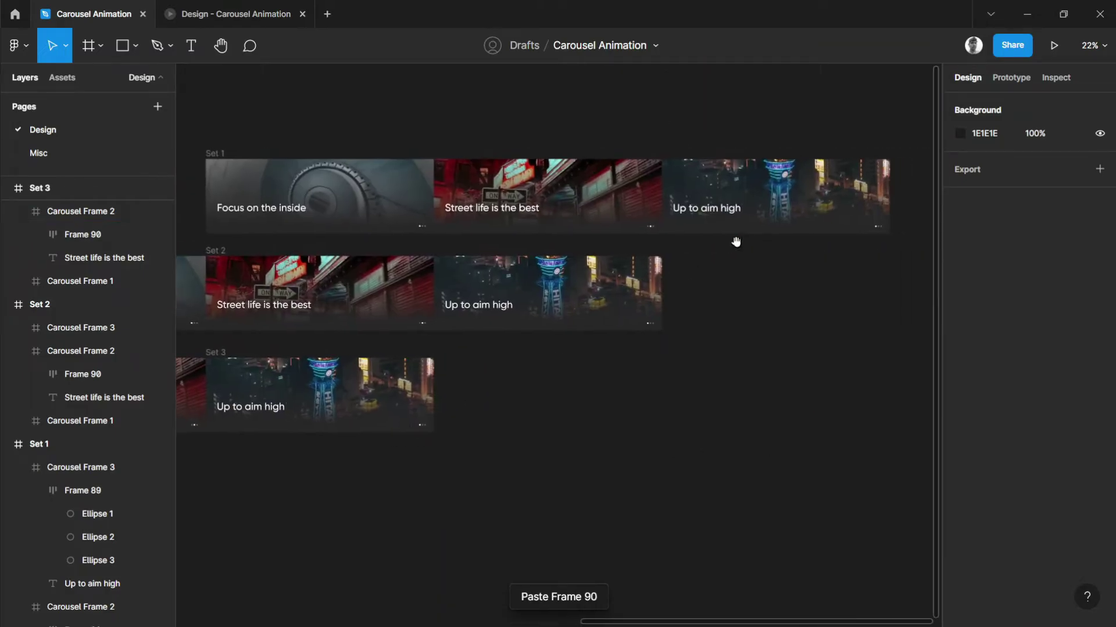
pyautogui.hscroll(3, 735, 241)
pyautogui.scroll(10, 778, 294)
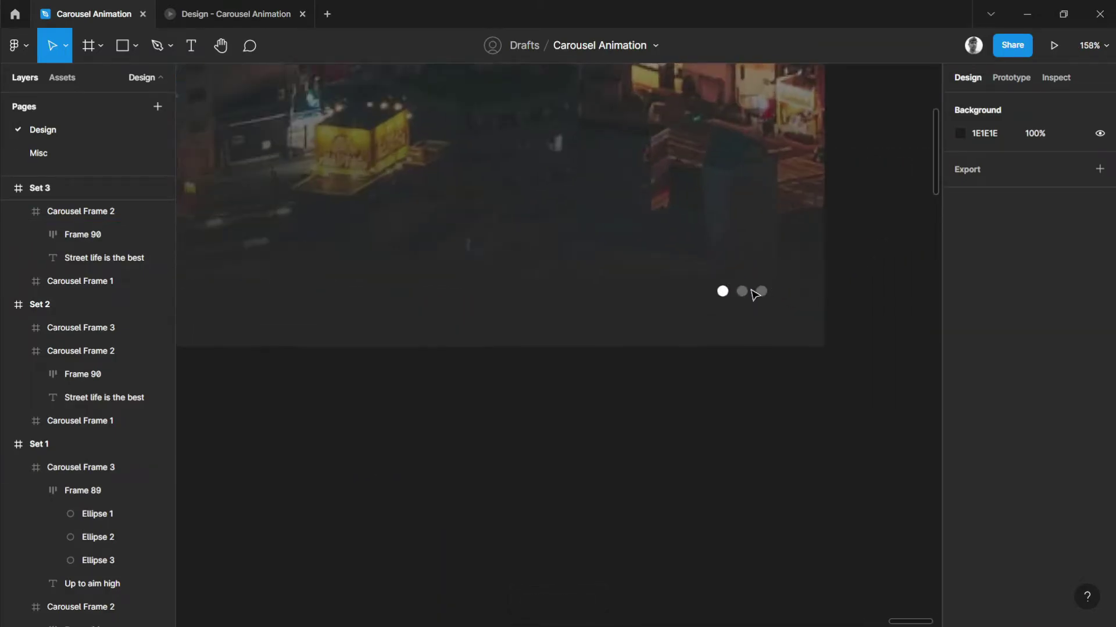
pyautogui.click(742, 291)
pyautogui.doubleClick(743, 292)
pyautogui.moveTo(723, 292); pyautogui.dragTo(765, 296)
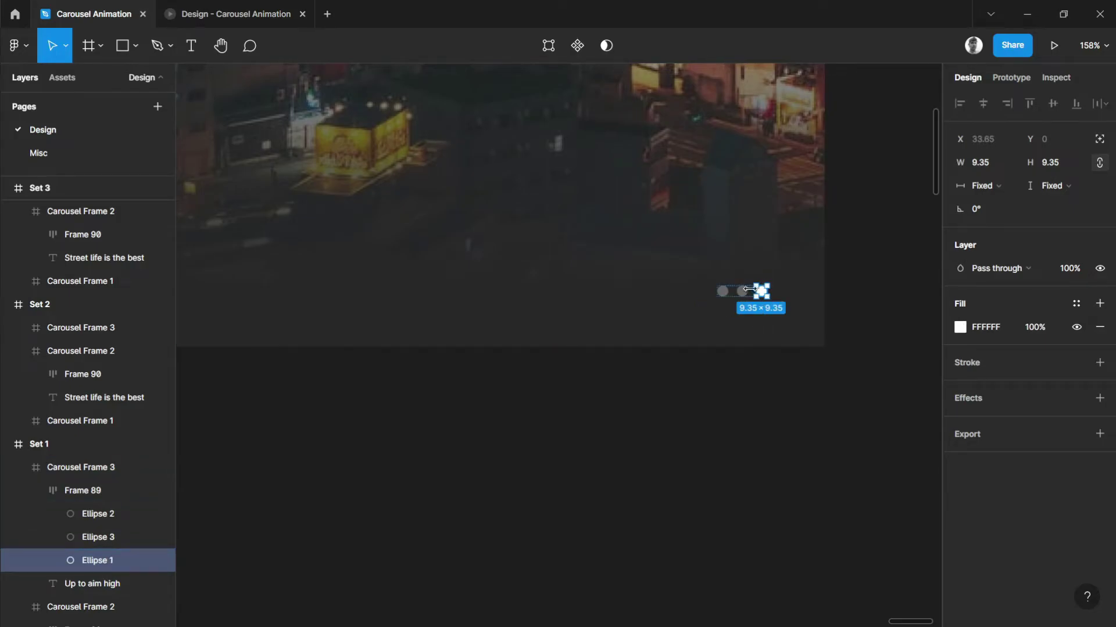
pyautogui.click(746, 312)
pyautogui.click(743, 295)
# Paste the copied Frame 90 over Frame 89 in Set 2's Carousel Frame 3.
pyautogui.scroll(-8, 756, 314)
pyautogui.click(517, 378)
pyautogui.scroll(-2, 517, 379)
pyautogui.hscroll(-4, 517, 378)
pyautogui.click(511, 398)
pyautogui.scroll(3, 566, 433)
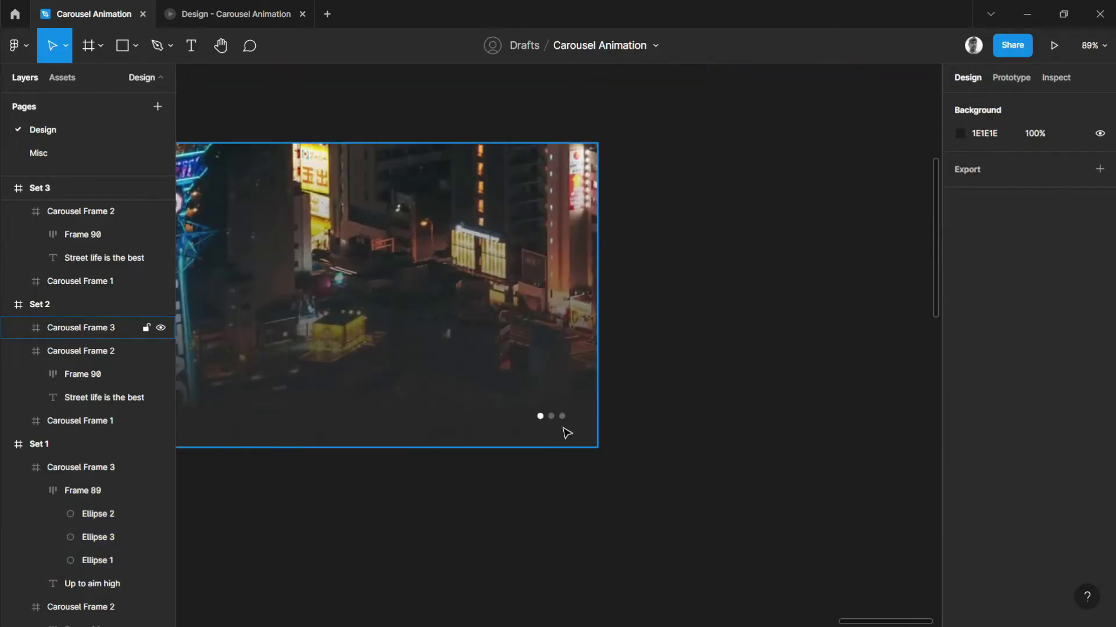
pyautogui.click(552, 418)
pyautogui.click(552, 418)
pyautogui.scroll(4, 554, 417)
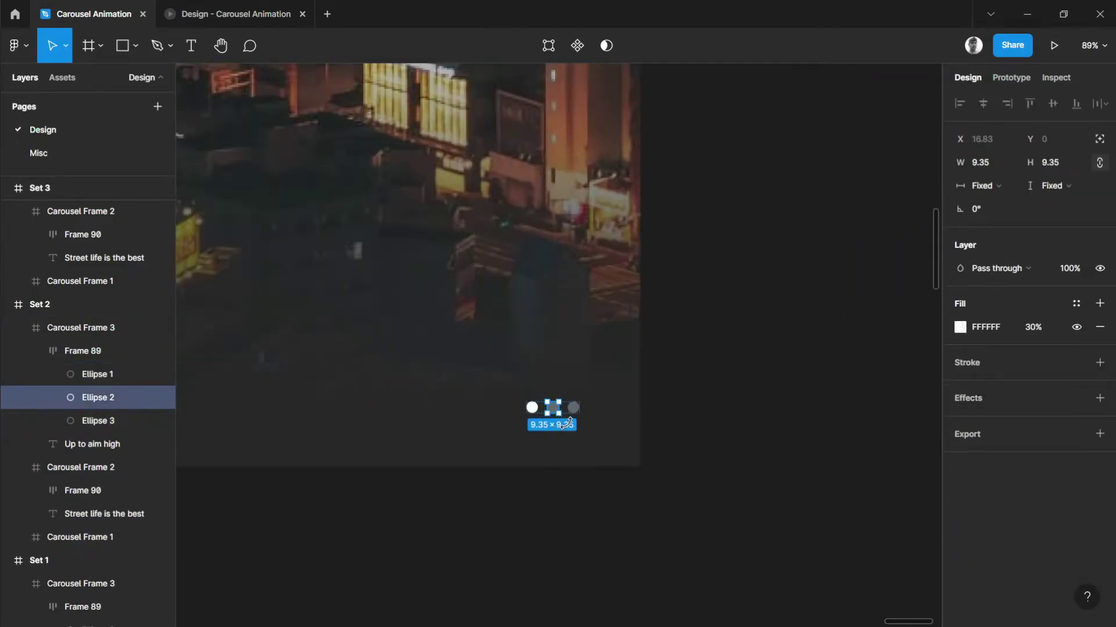
pyautogui.scroll(8, 561, 408)
pyautogui.rightClick(549, 400)
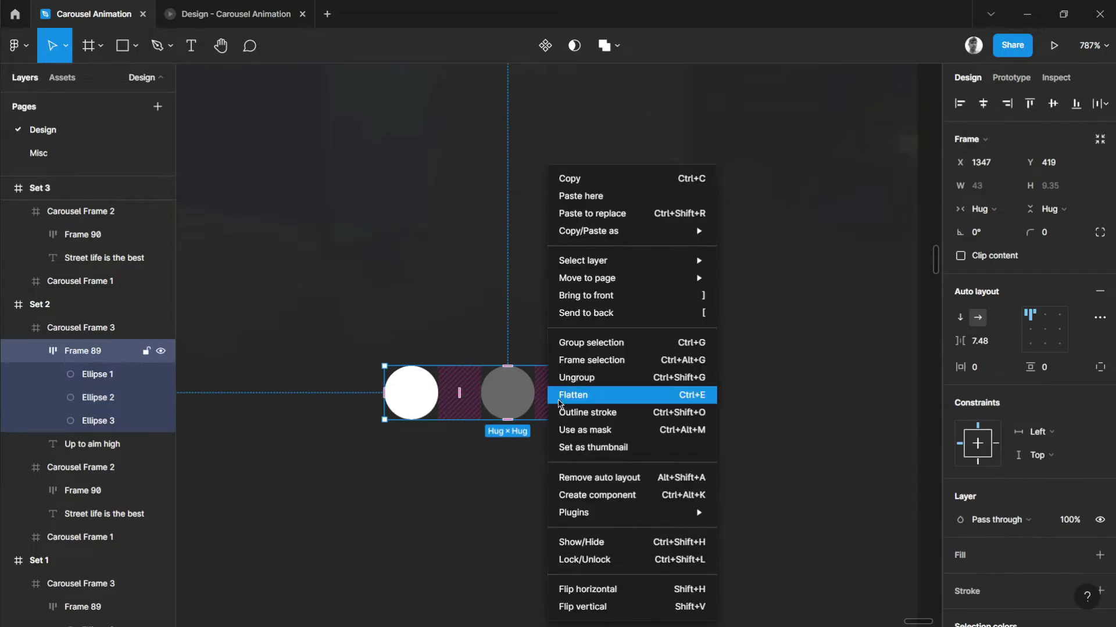
pyautogui.click(605, 213)
# Replace Frame 89 in Set 3's Carousel Frame 3 with the copied Frame 90.
pyautogui.scroll(-12, 681, 356)
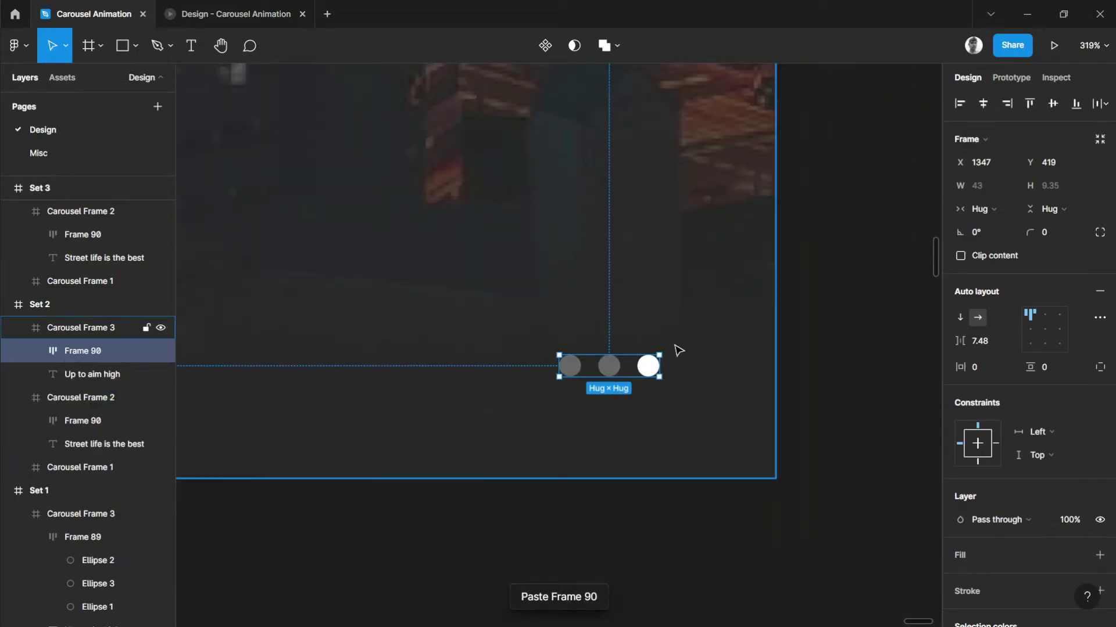
pyautogui.hscroll(3, 581, 348)
pyautogui.scroll(5, 499, 417)
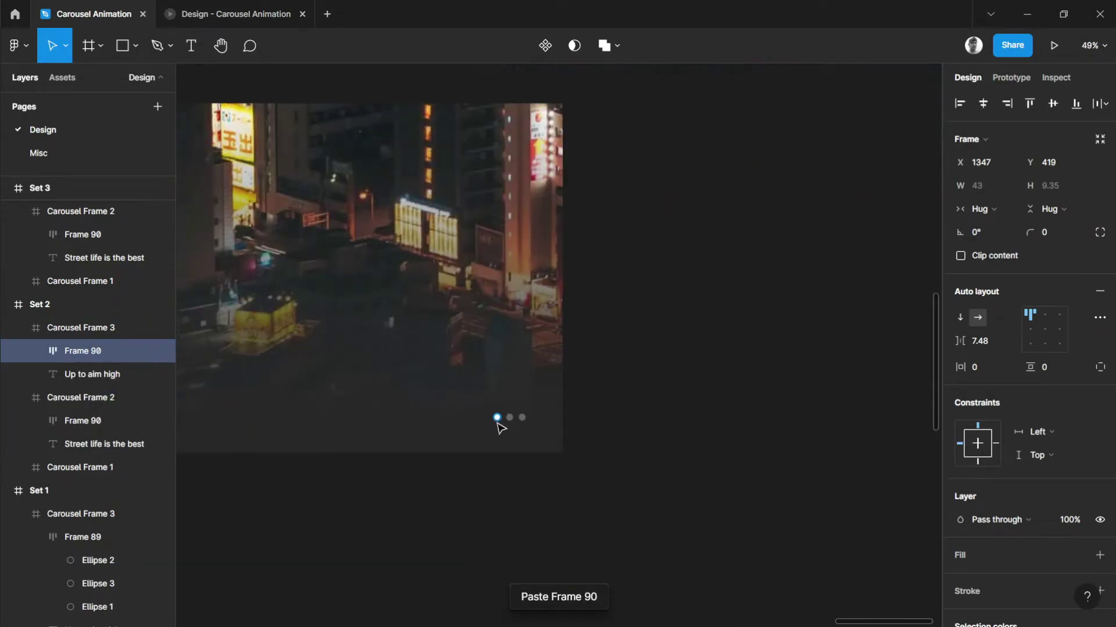
pyautogui.click(511, 421)
pyautogui.doubleClick(513, 420)
pyautogui.doubleClick(512, 417)
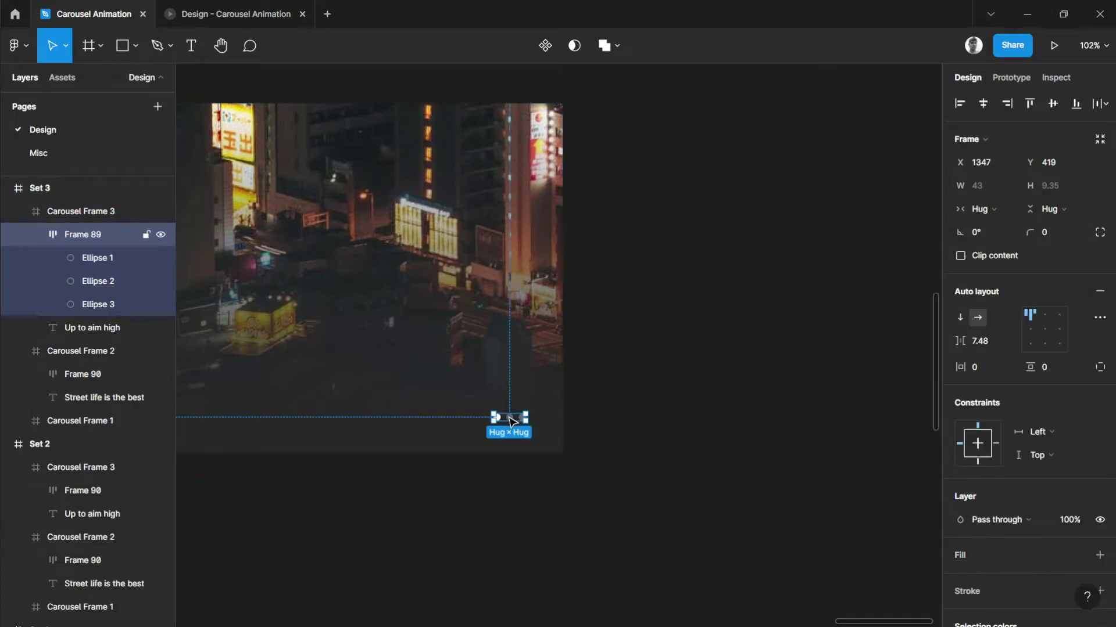
pyautogui.rightClick(498, 414)
pyautogui.click(558, 214)
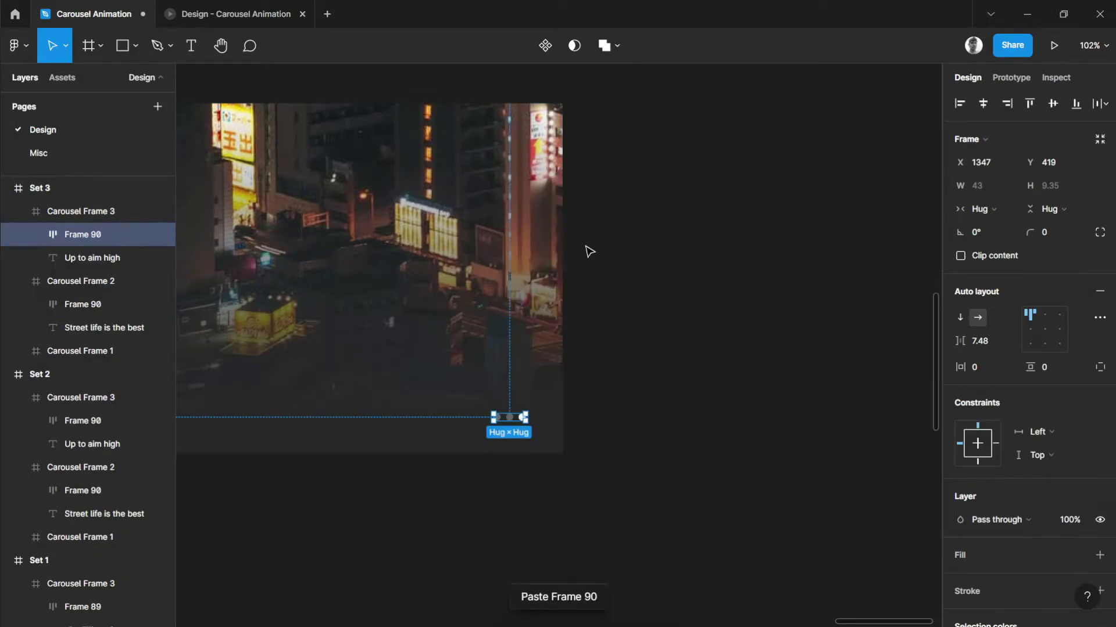
pyautogui.click(668, 311)
pyautogui.scroll(-6, 669, 313)
pyautogui.scroll(-4, 671, 312)
pyautogui.moveTo(732, 291); pyautogui.dragTo(628, 362)
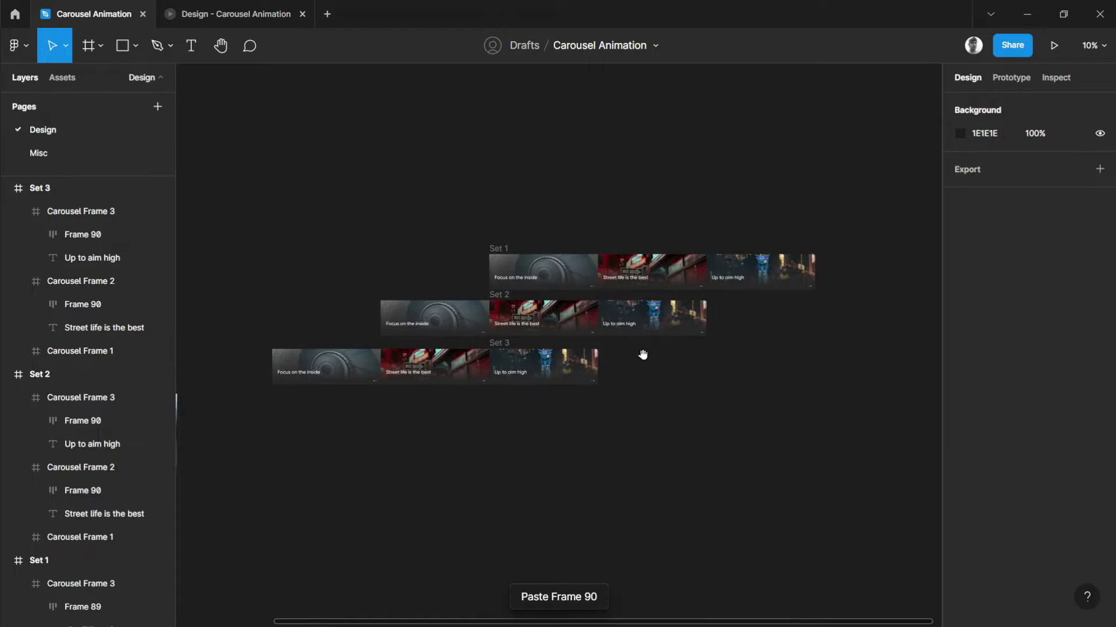
pyautogui.scroll(3, 562, 375)
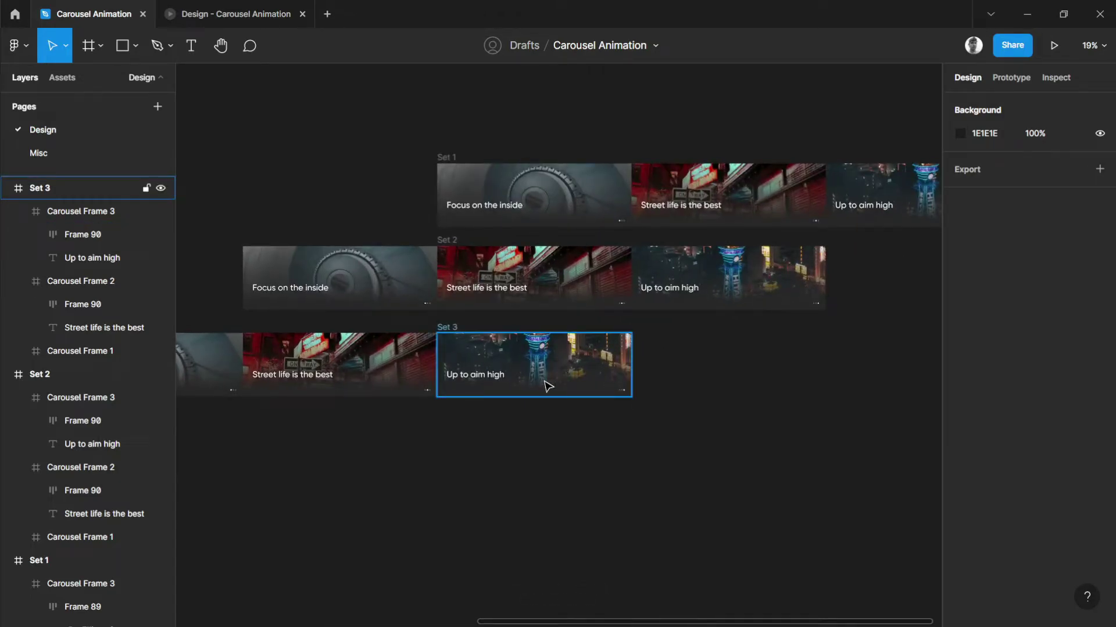
pyautogui.click(447, 155)
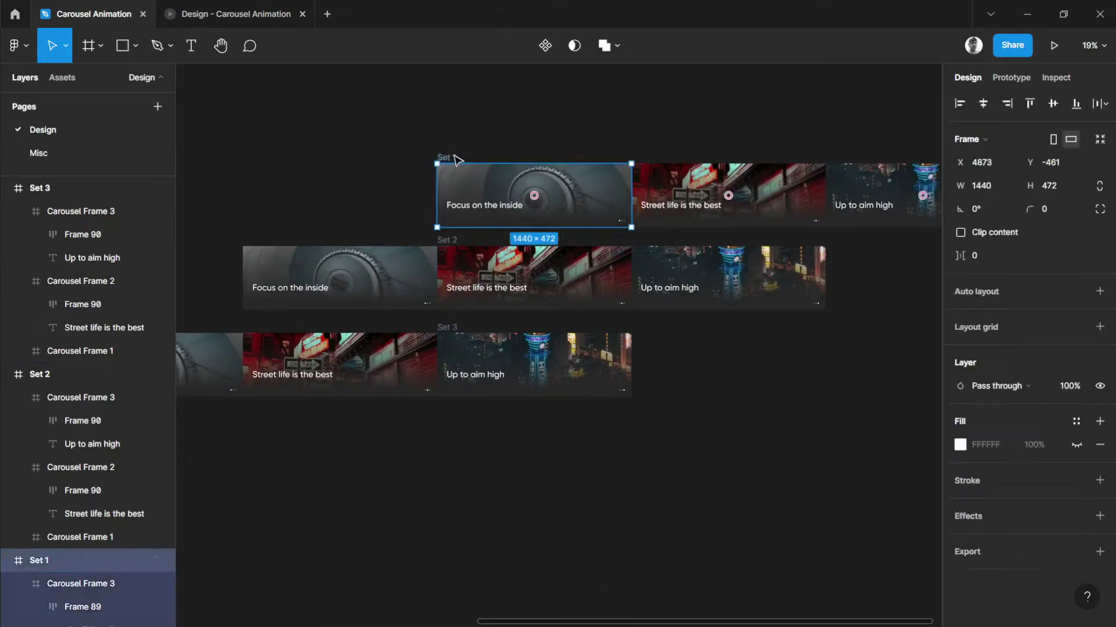
pyautogui.click(960, 233)
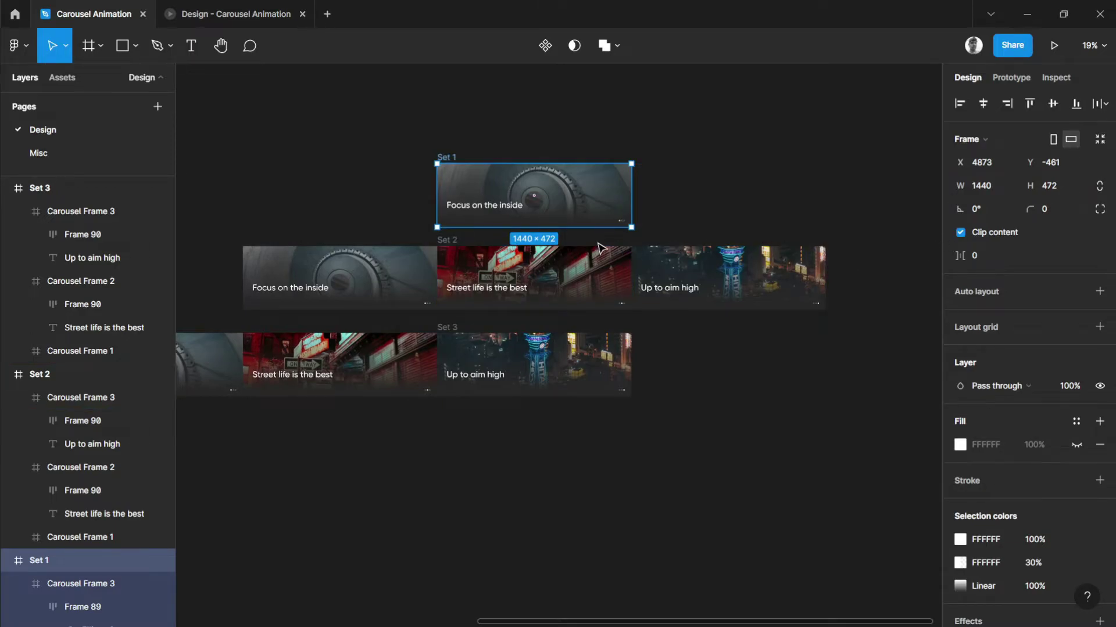
pyautogui.click(960, 233)
pyautogui.click(695, 137)
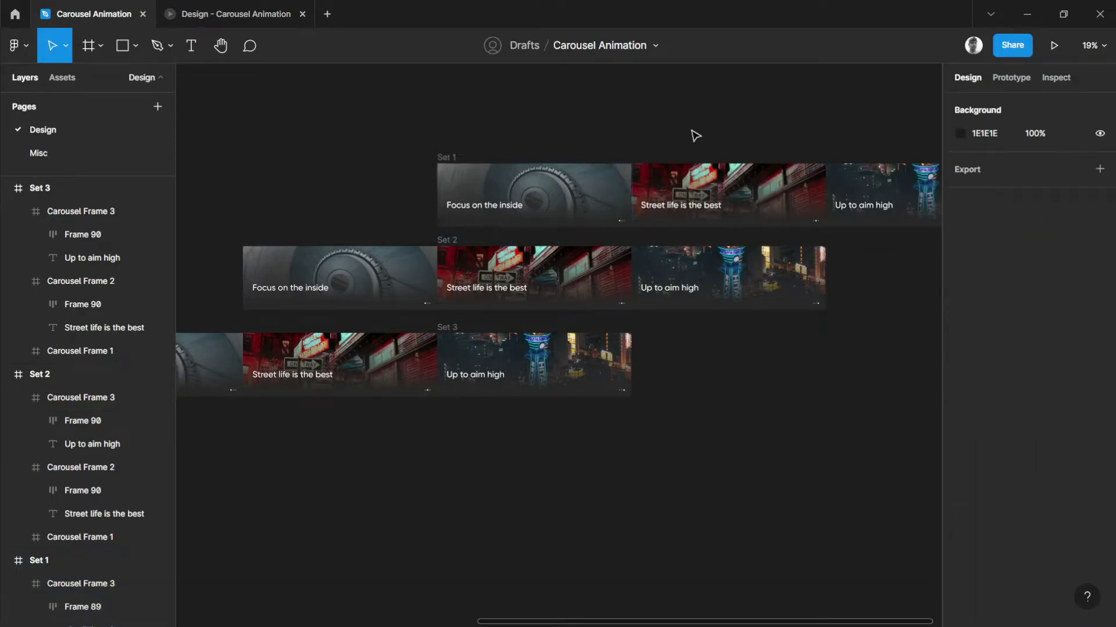
pyautogui.scroll(-4, 719, 124)
pyautogui.scroll(4, 598, 165)
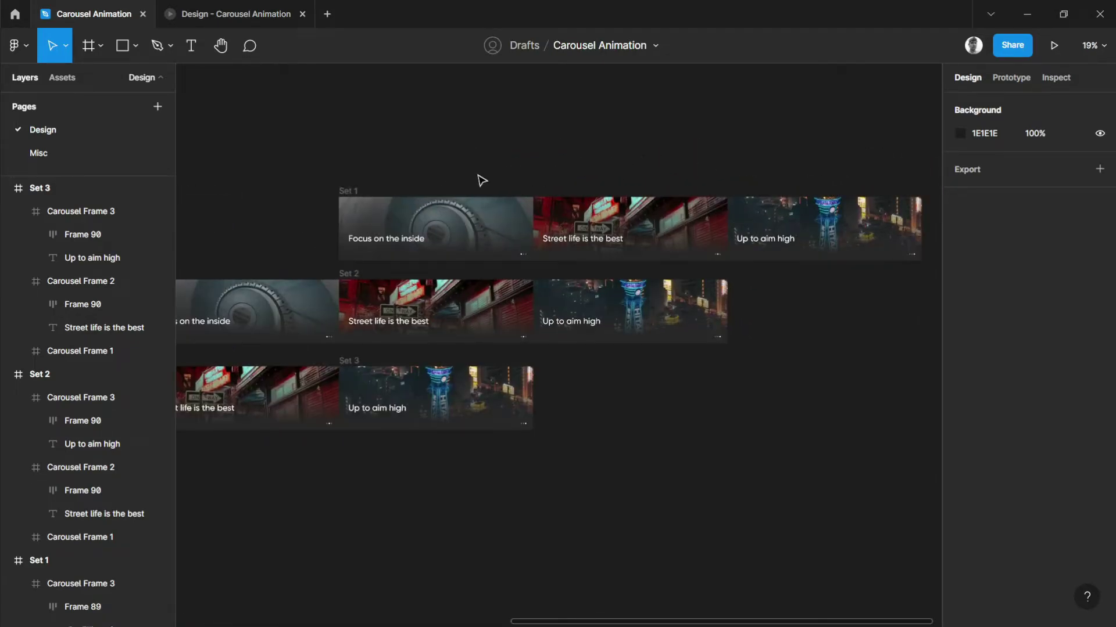
pyautogui.click(350, 187)
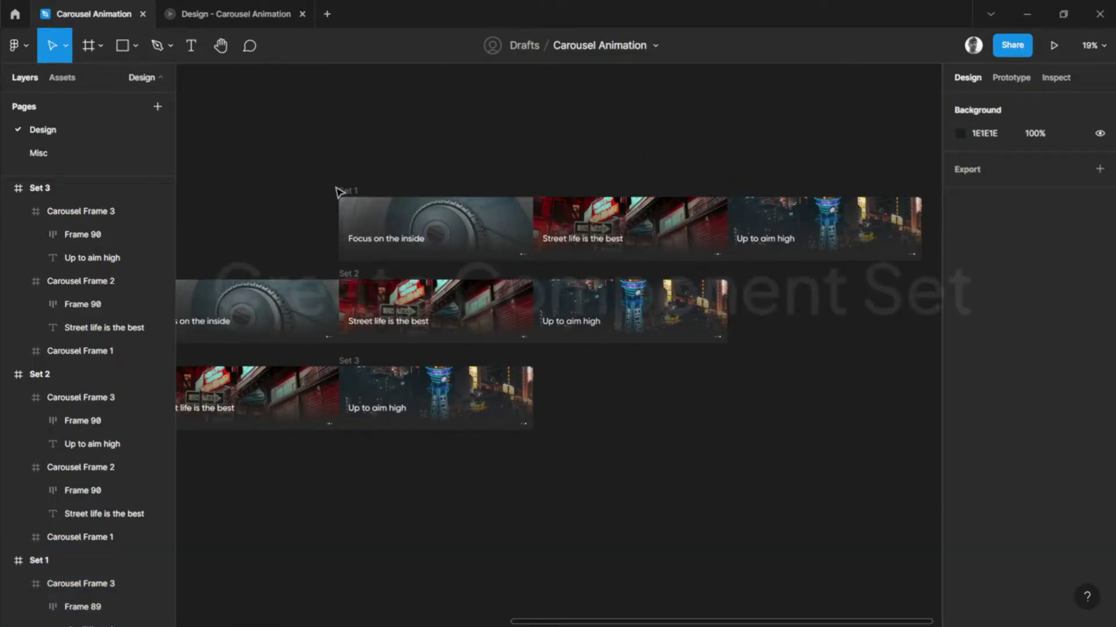
# Combine Set 1, Set 2 and Set 3 into one component set with Clip content turned off.
pyautogui.click(341, 187)
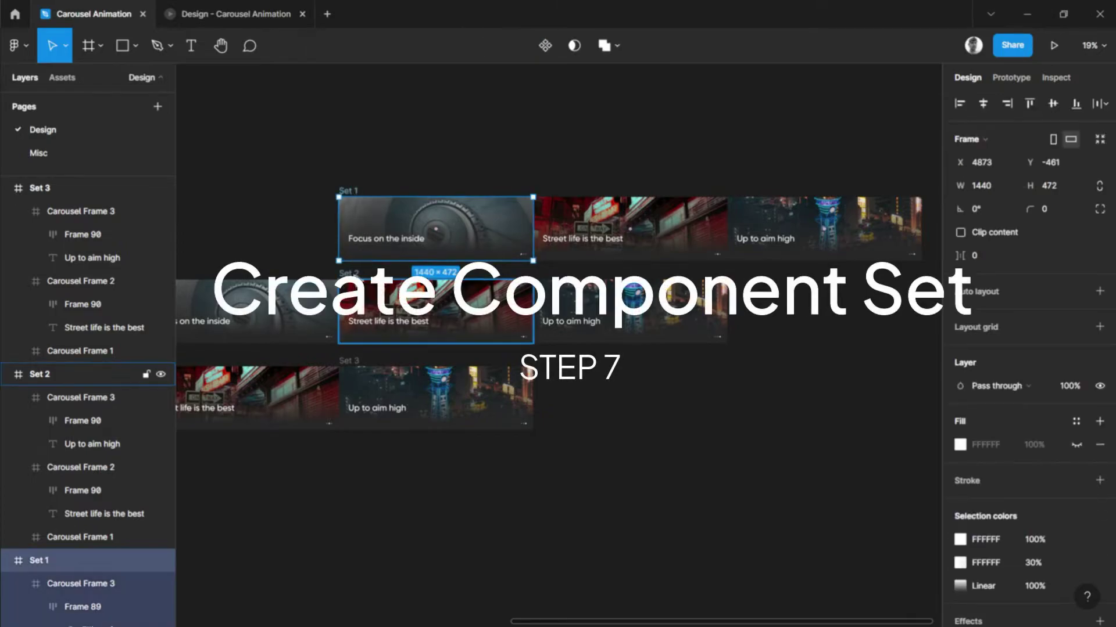
pyautogui.keyDown('shift'); pyautogui.click(357, 332); pyautogui.keyUp('shift')
pyautogui.keyDown('shift'); pyautogui.click(359, 364); pyautogui.keyUp('shift')
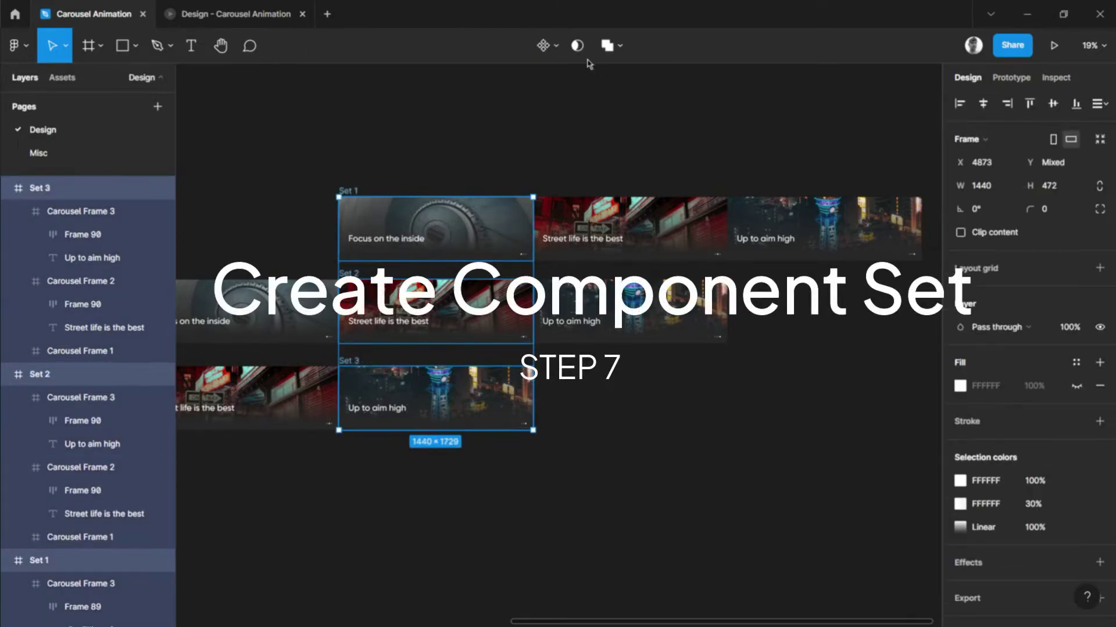
pyautogui.click(557, 47)
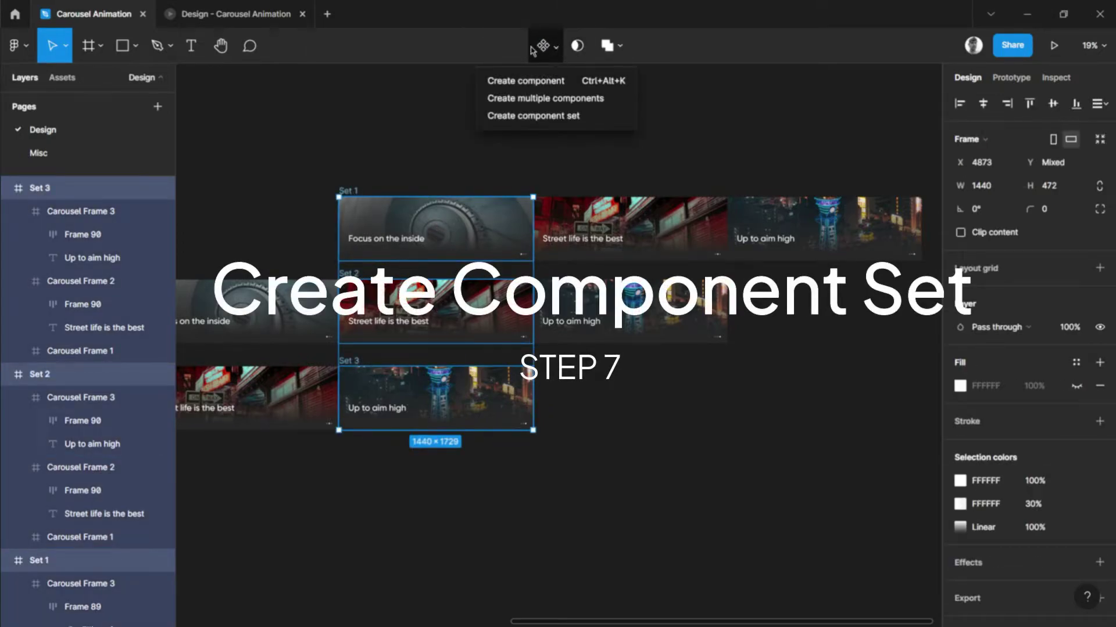
pyautogui.click(532, 119)
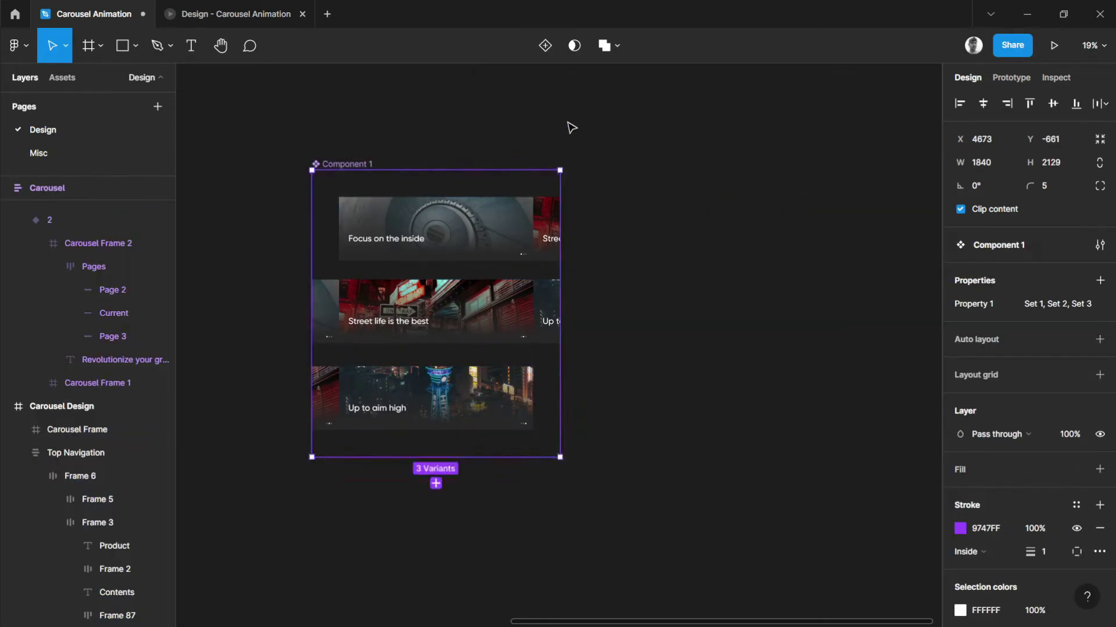
pyautogui.click(960, 211)
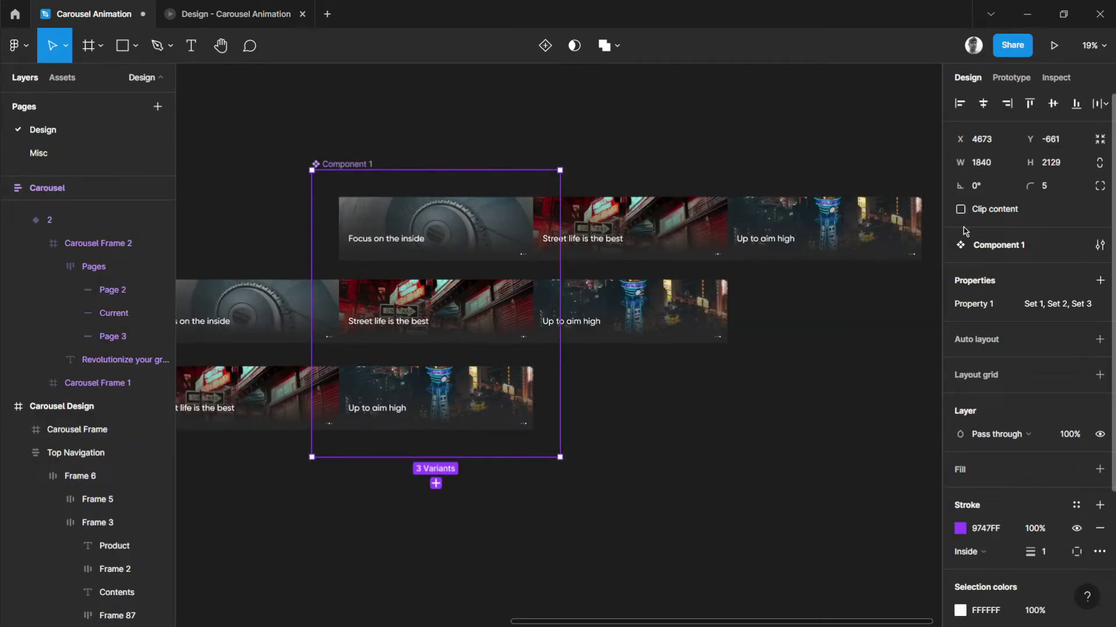
pyautogui.click(359, 167)
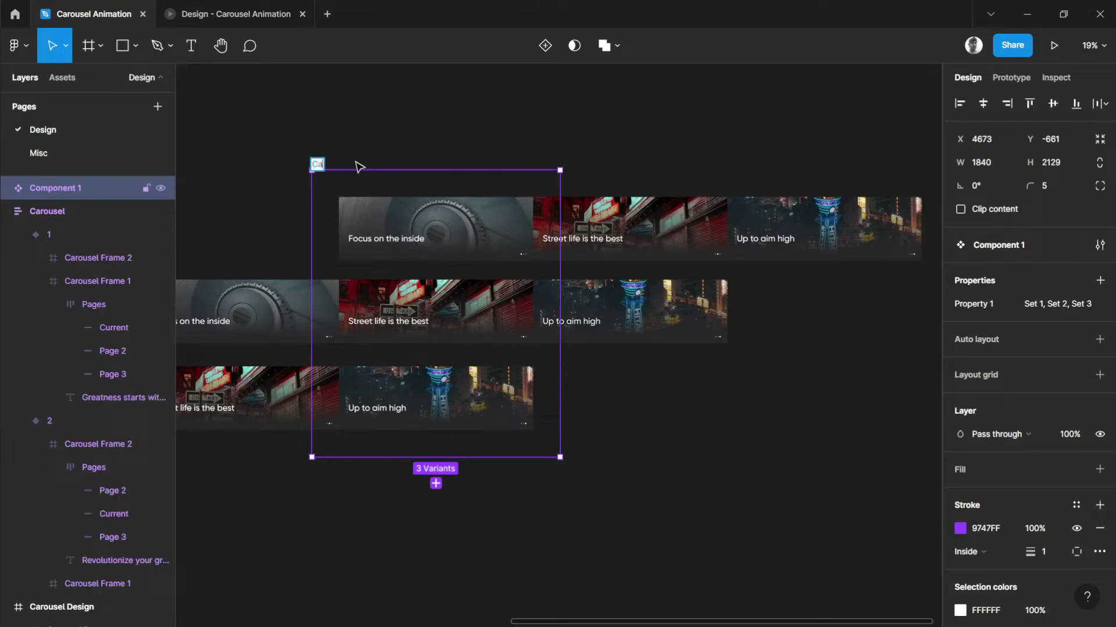
# Name the component set 'Carousel'.
pyautogui.write('Carousel')
pyautogui.press('Return')
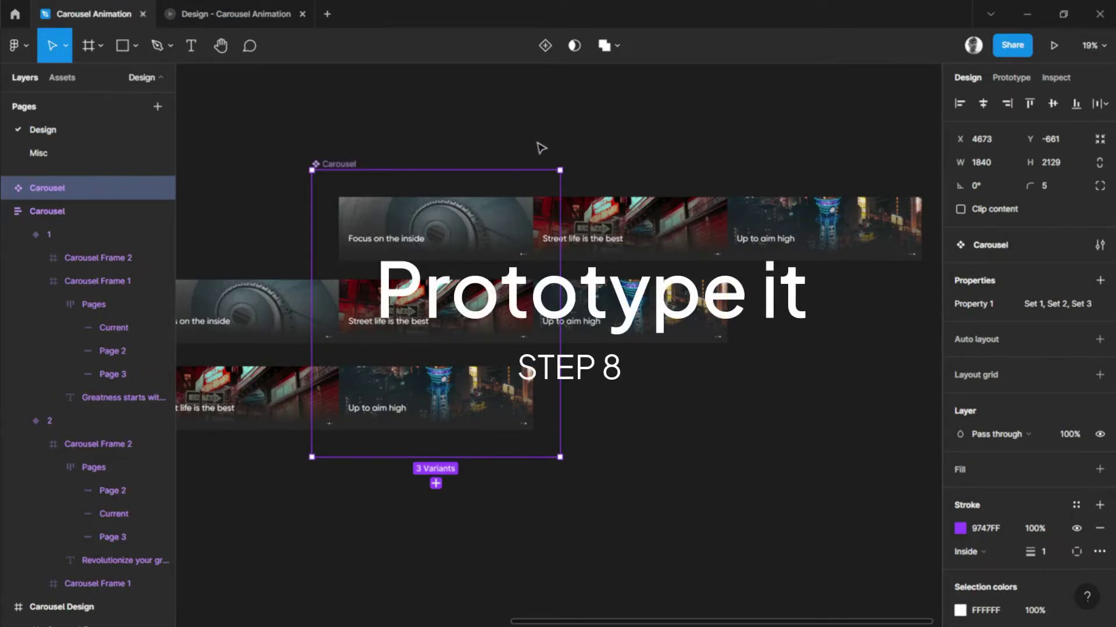
pyautogui.click(541, 148)
pyautogui.moveTo(455, 139); pyautogui.dragTo(599, 98)
pyautogui.scroll(10, 598, 157)
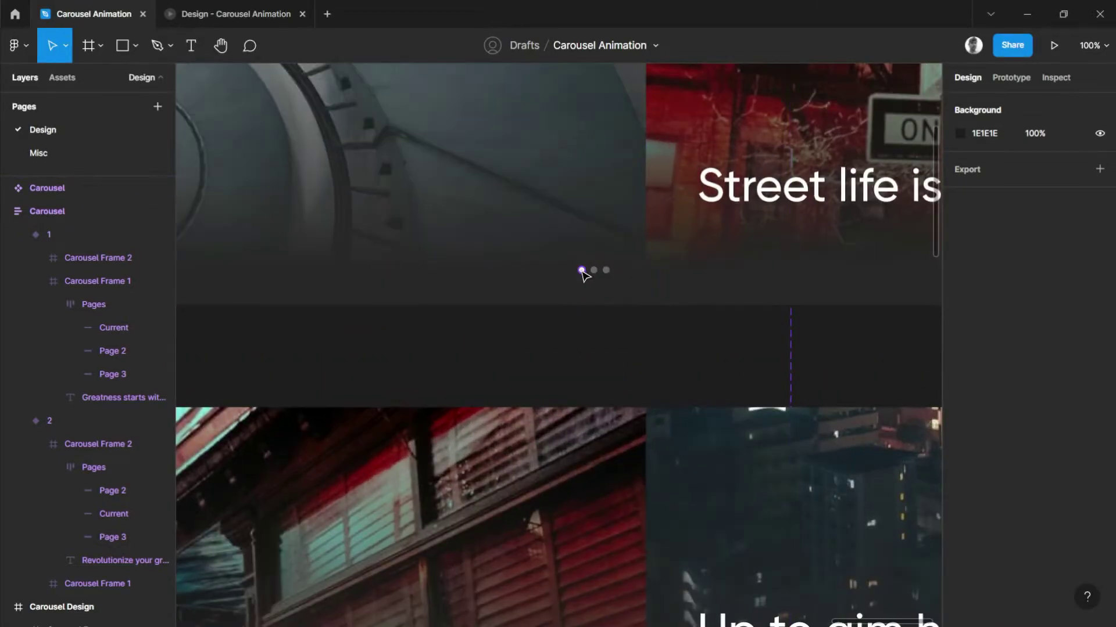
# In prototype mode, link Set 1's second dot to the 'Up to aim high' variant.
pyautogui.keyDown('ctrl'); pyautogui.click(581, 271); pyautogui.keyUp('ctrl')
pyautogui.click(1011, 77)
pyautogui.scroll(-5, 637, 245)
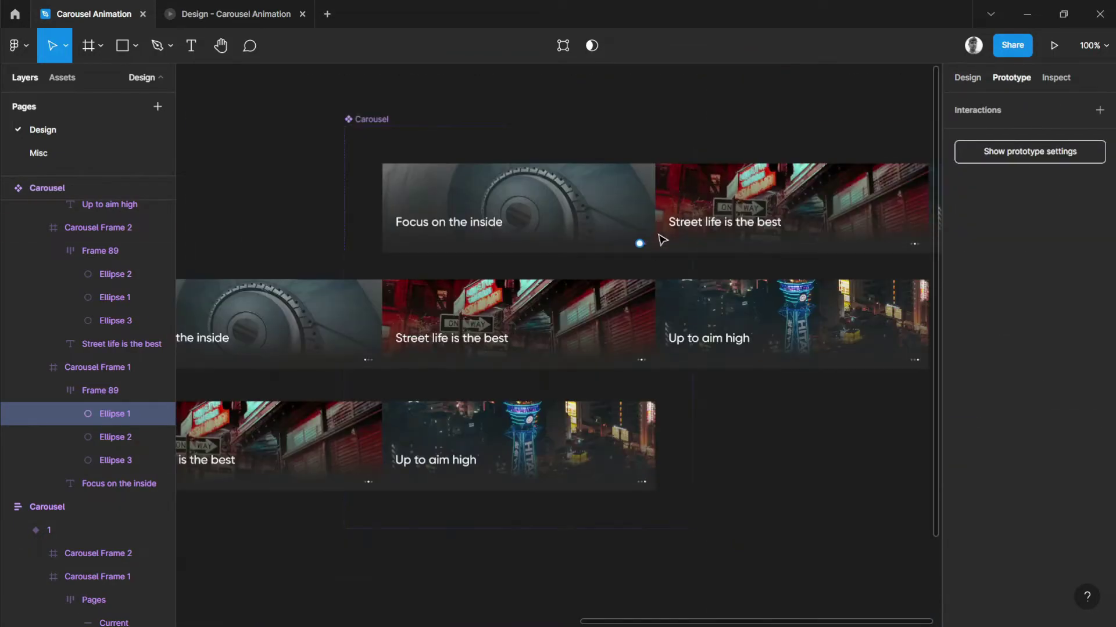
pyautogui.scroll(5, 651, 248)
pyautogui.scroll(-5, 619, 258)
pyautogui.scroll(5, 610, 258)
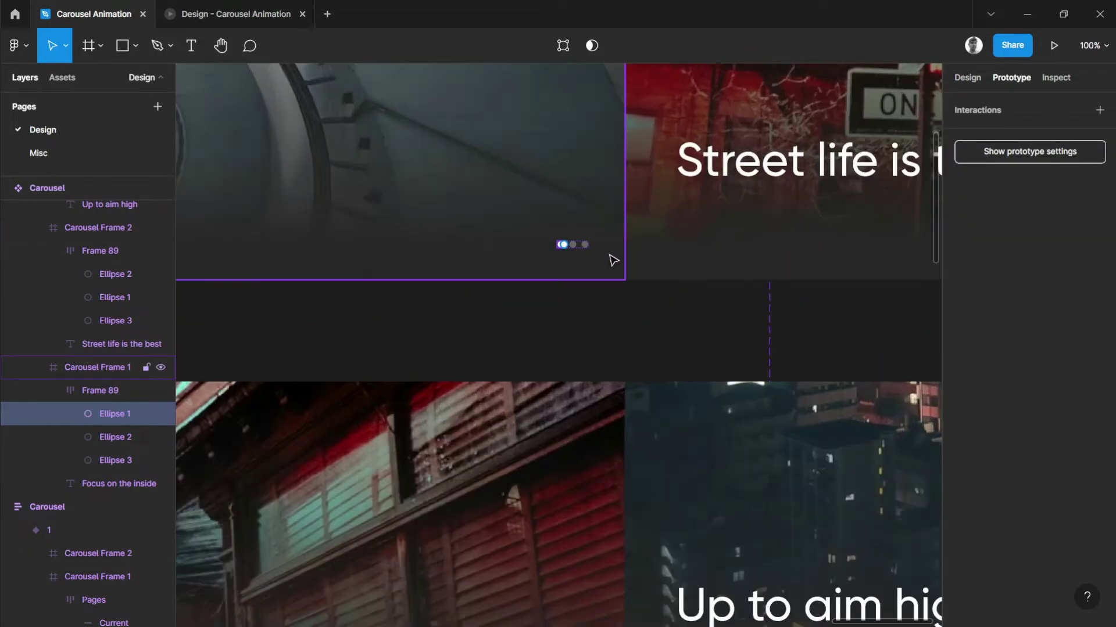
pyautogui.click(535, 236)
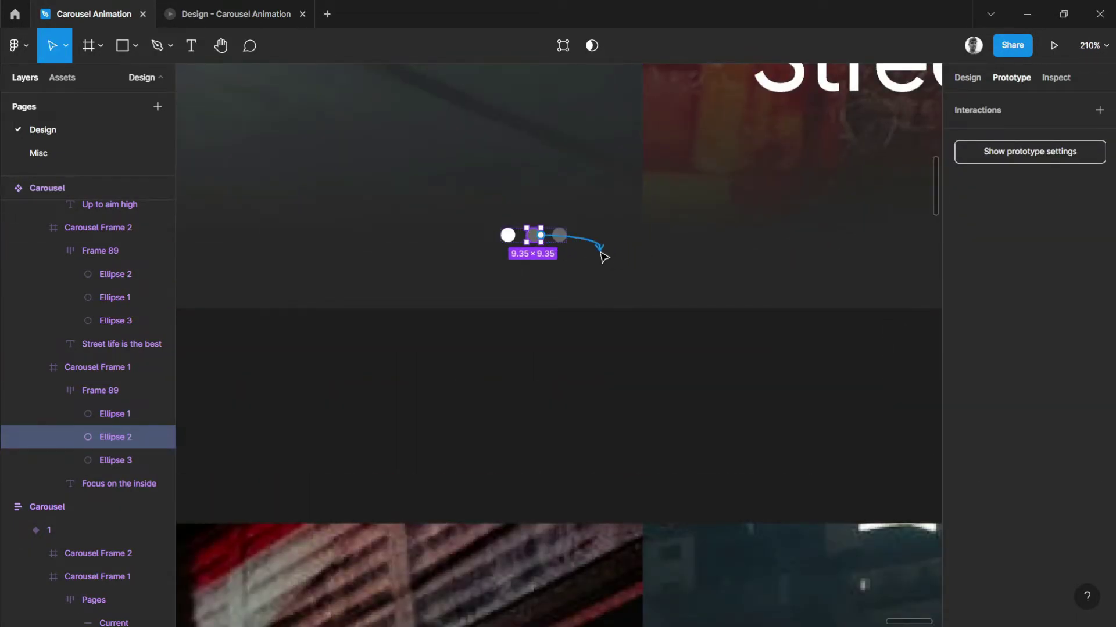
pyautogui.scroll(-5, 620, 276)
pyautogui.moveTo(602, 255); pyautogui.dragTo(721, 355)
pyautogui.scroll(3, 505, 260)
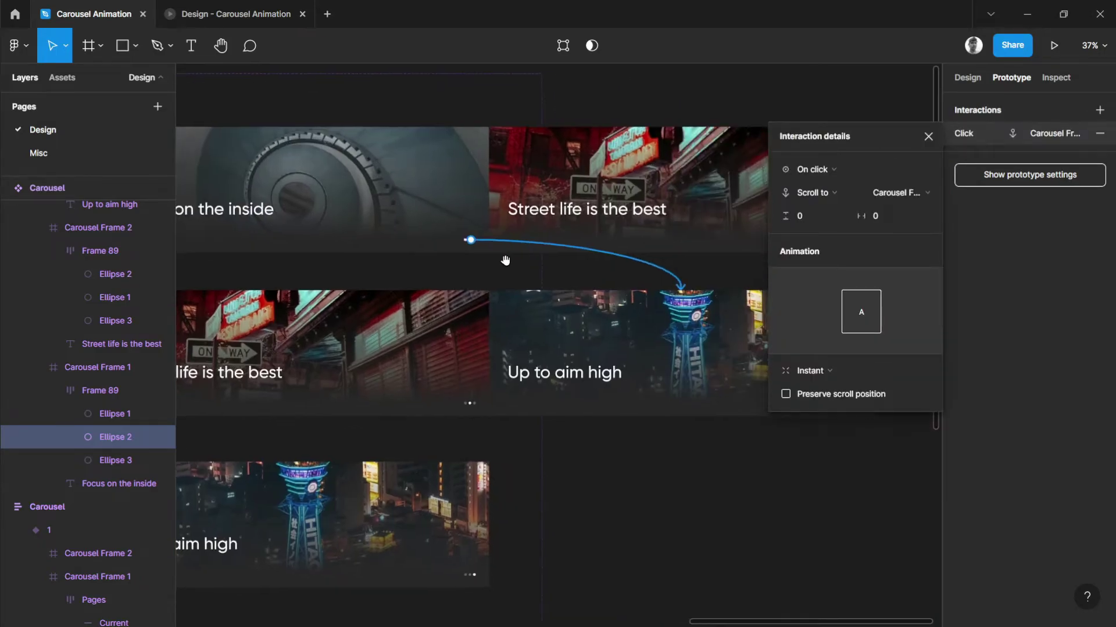
pyautogui.scroll(6, 505, 260)
# Link Set 1's third dot to the 'Street life is the best' variant.
pyautogui.click(399, 202)
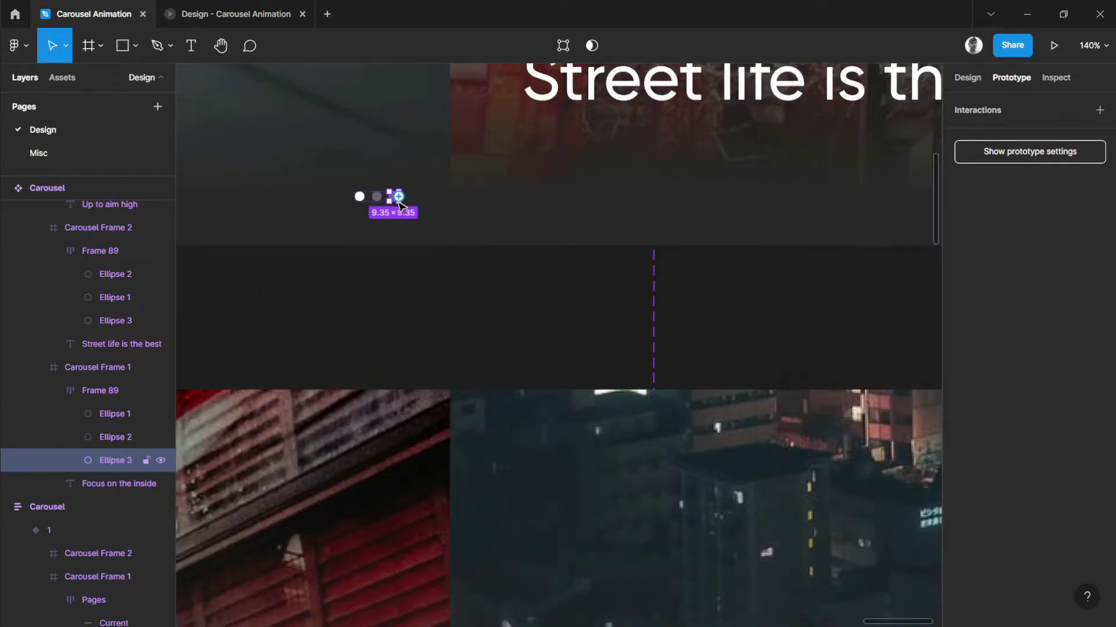
pyautogui.scroll(-8, 498, 244)
pyautogui.moveTo(404, 200); pyautogui.dragTo(424, 367)
pyautogui.scroll(4, 480, 326)
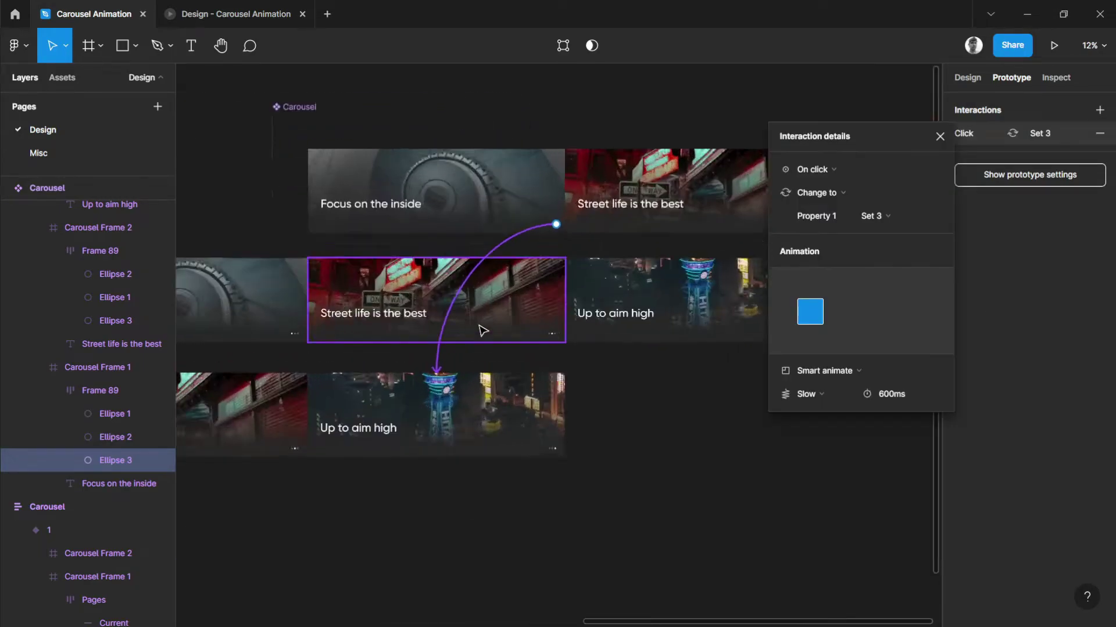
pyautogui.click(513, 149)
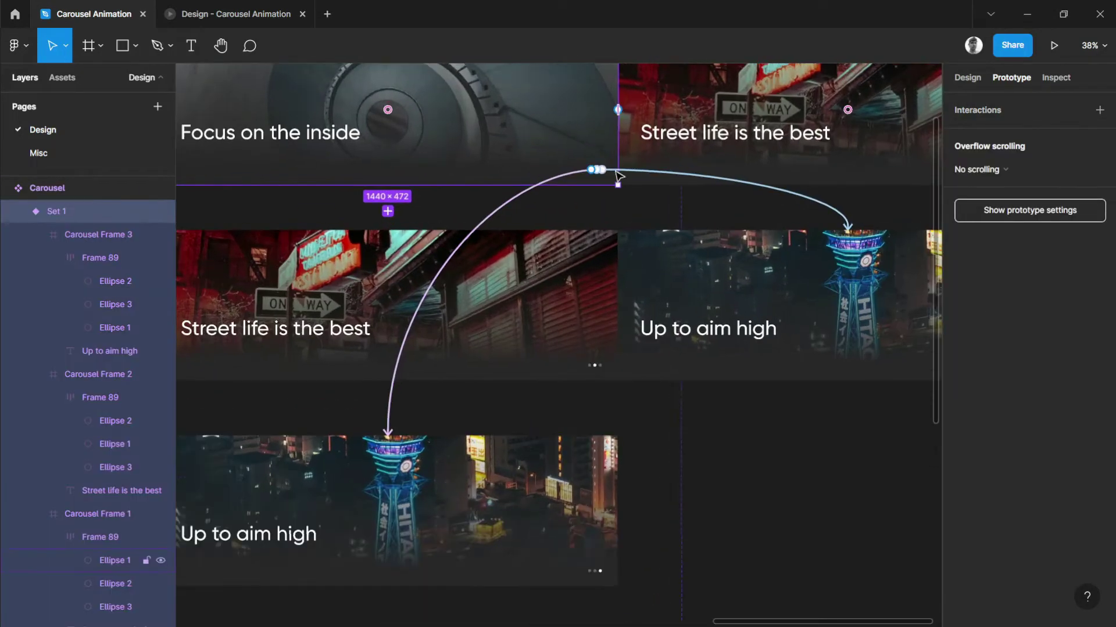
pyautogui.scroll(3, 627, 179)
pyautogui.moveTo(742, 183); pyautogui.dragTo(546, 283)
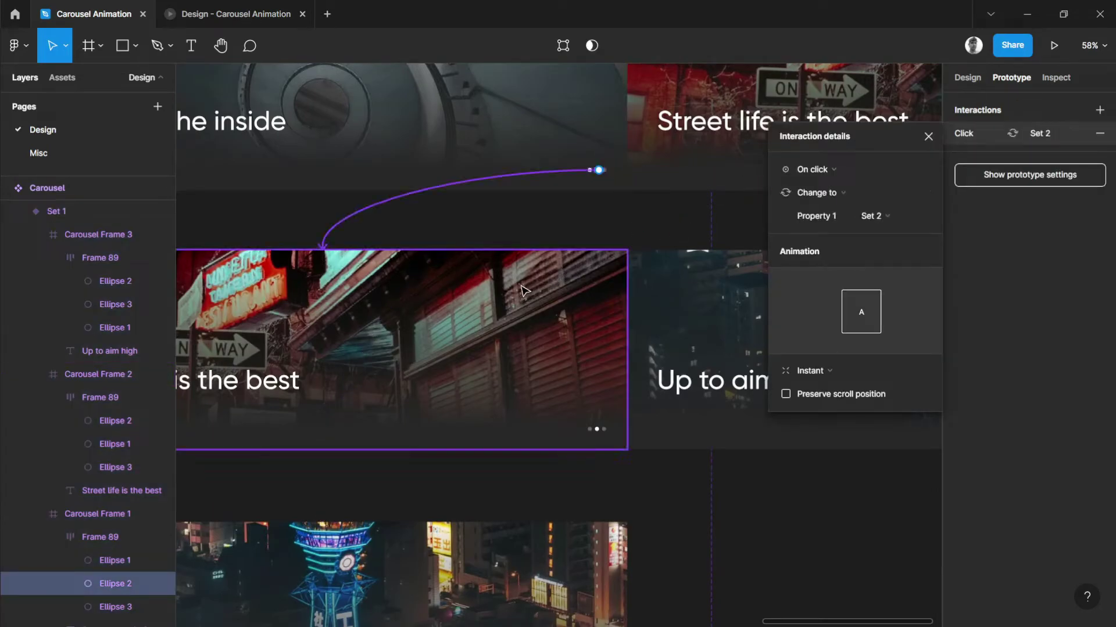
pyautogui.scroll(-5, 525, 285)
pyautogui.click(641, 356)
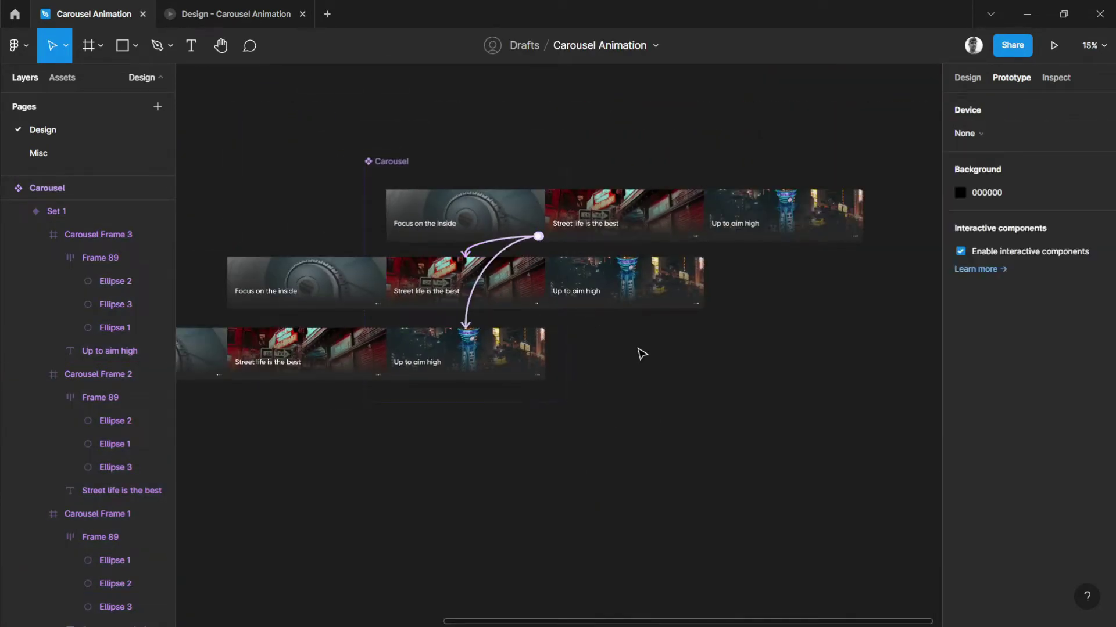
pyautogui.scroll(10, 531, 250)
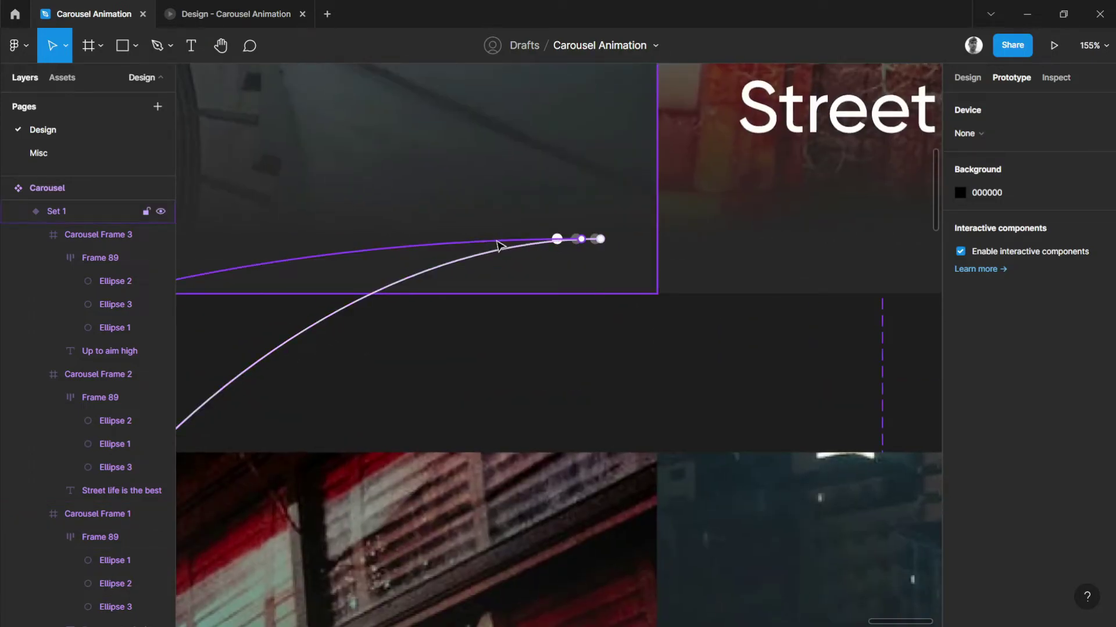
# Review the connection's interaction details, then return to design properties on the 'Street life is the best' variant.
pyautogui.click(497, 245)
pyautogui.scroll(-8, 580, 256)
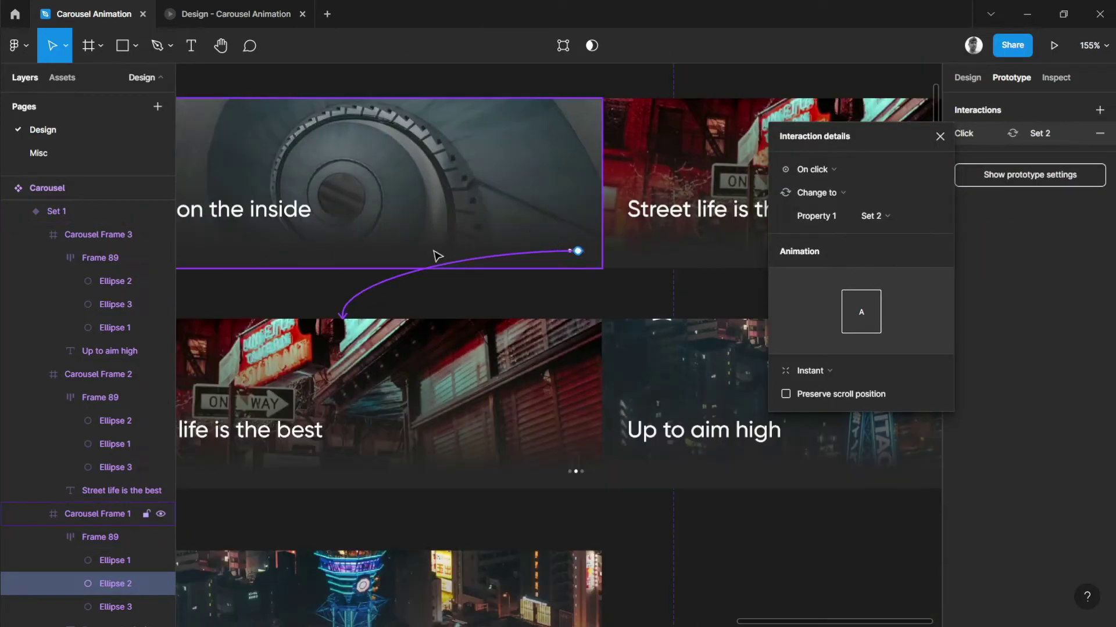
pyautogui.hscroll(5, 534, 267)
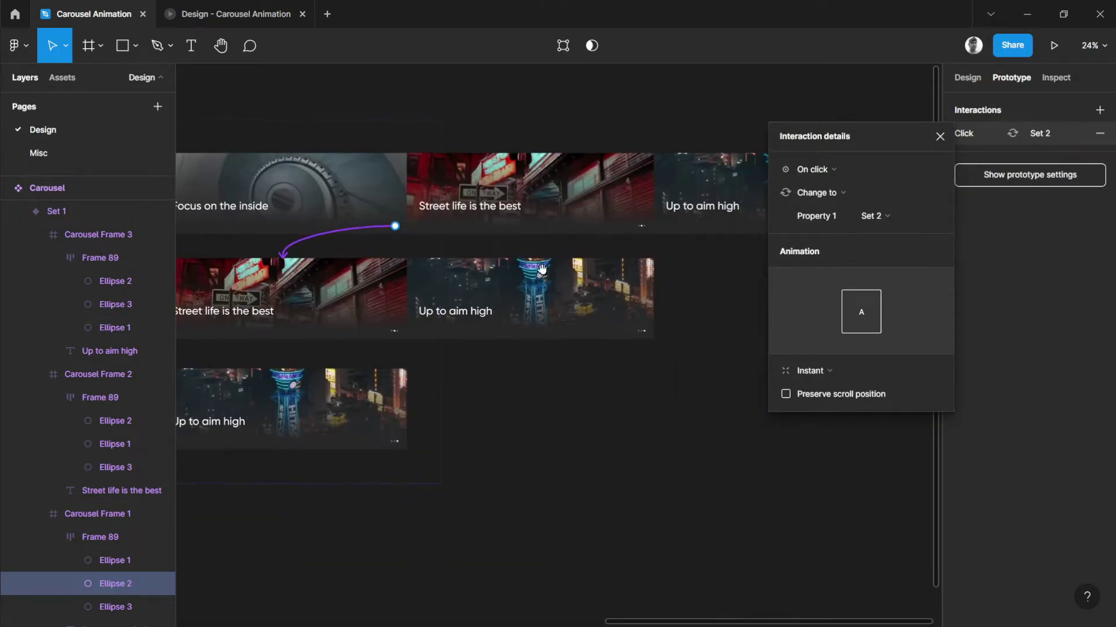
pyautogui.moveTo(367, 288); pyautogui.dragTo(487, 298)
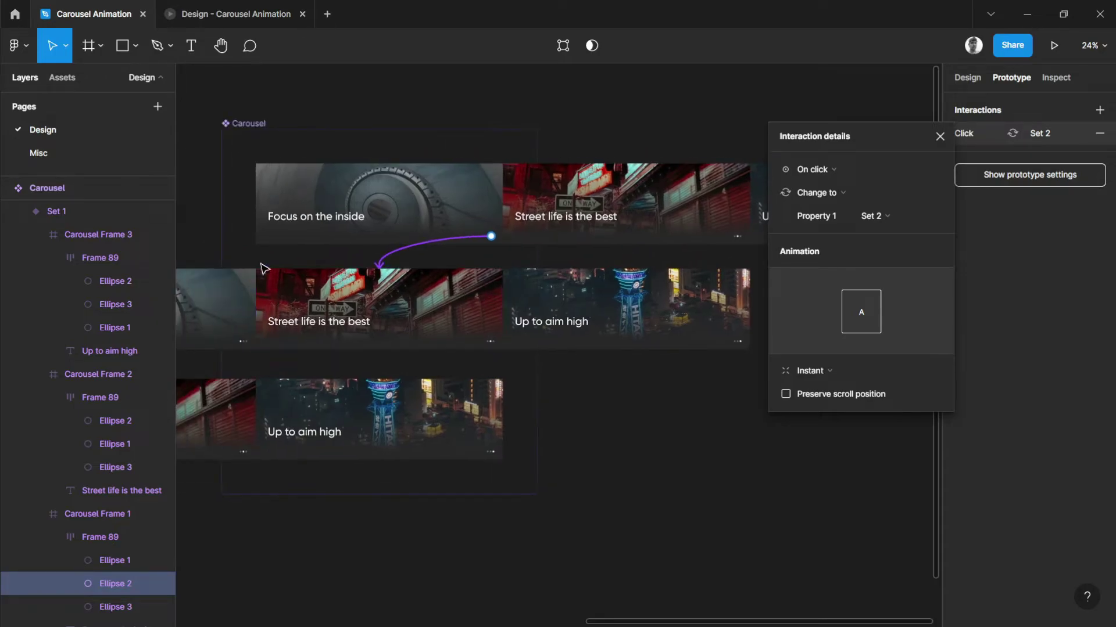
pyautogui.click(280, 265)
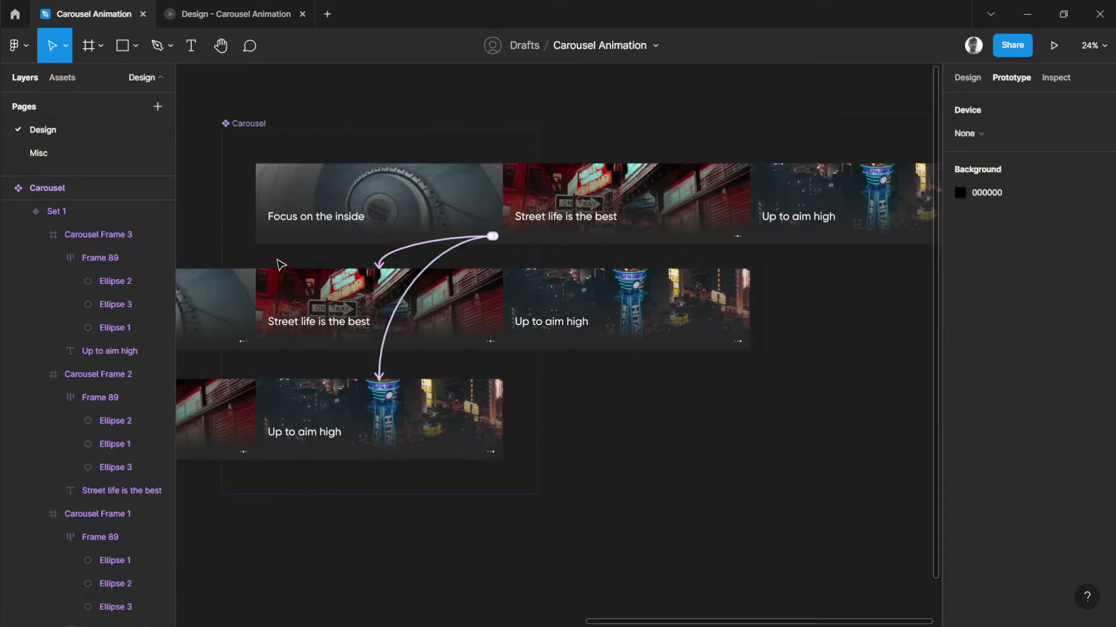
pyautogui.click(965, 79)
pyautogui.click(273, 280)
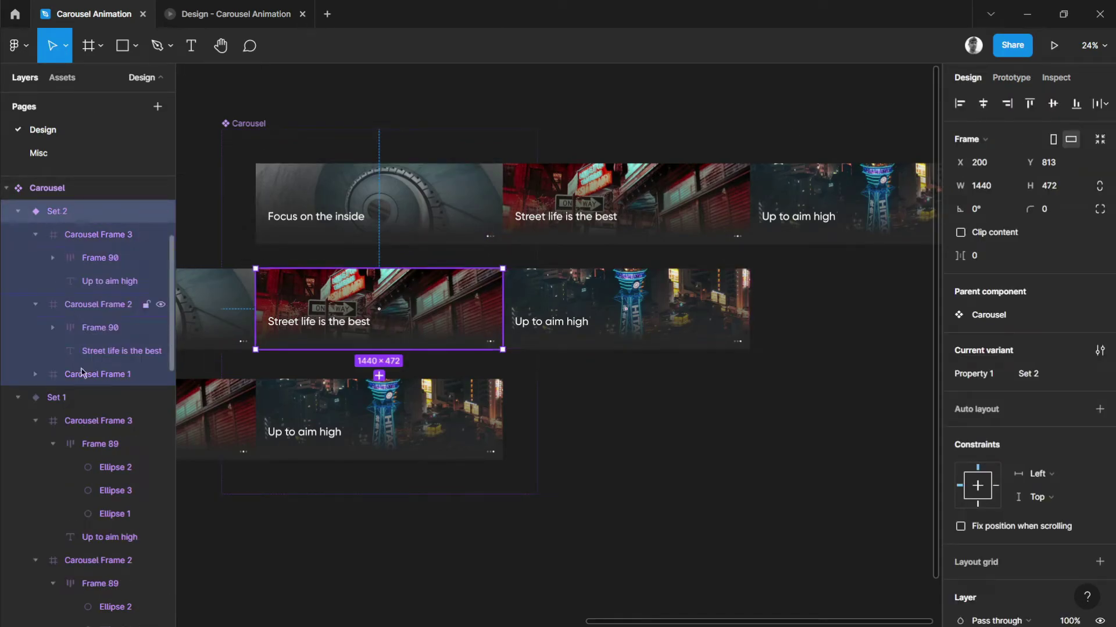
# Inspect the existing prototype connections on the Set 1 and Set 2 variants.
pyautogui.click(510, 260)
pyautogui.moveTo(457, 248); pyautogui.dragTo(513, 233)
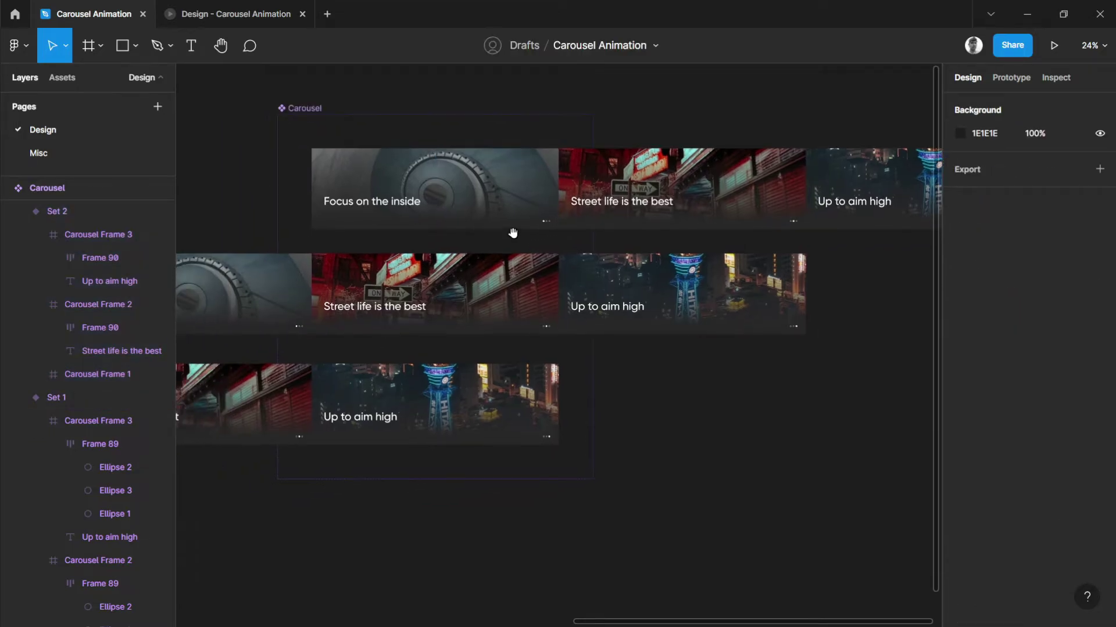
pyautogui.click(552, 220)
pyautogui.keyDown('ctrl'); pyautogui.scroll(5, 558, 221); pyautogui.keyUp('ctrl')
pyautogui.click(1011, 80)
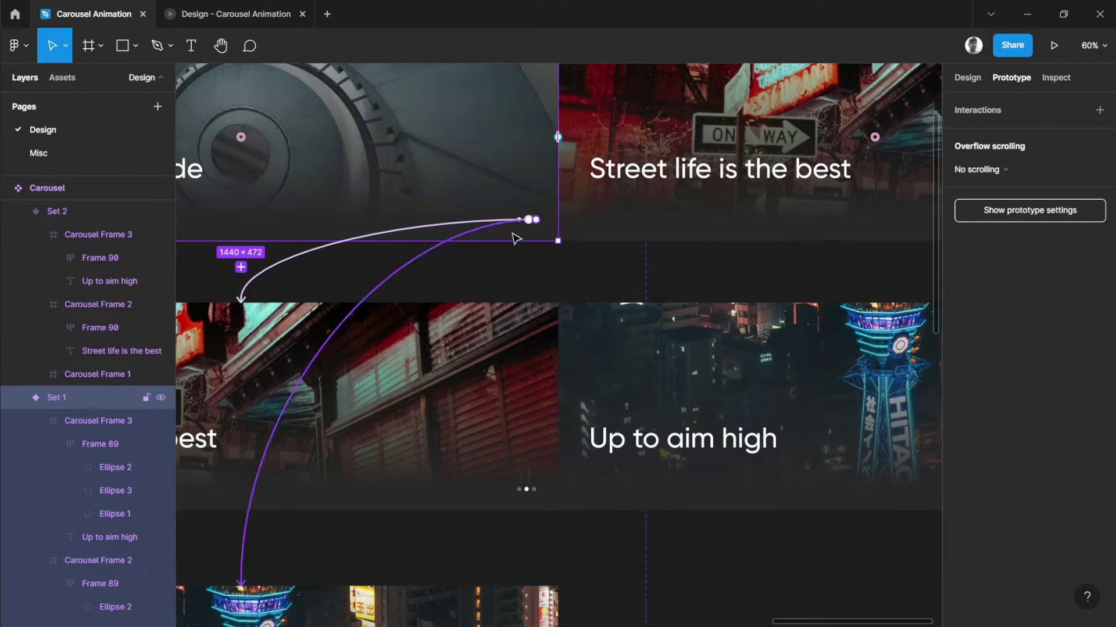
pyautogui.click(472, 226)
pyautogui.scroll(-4, 459, 247)
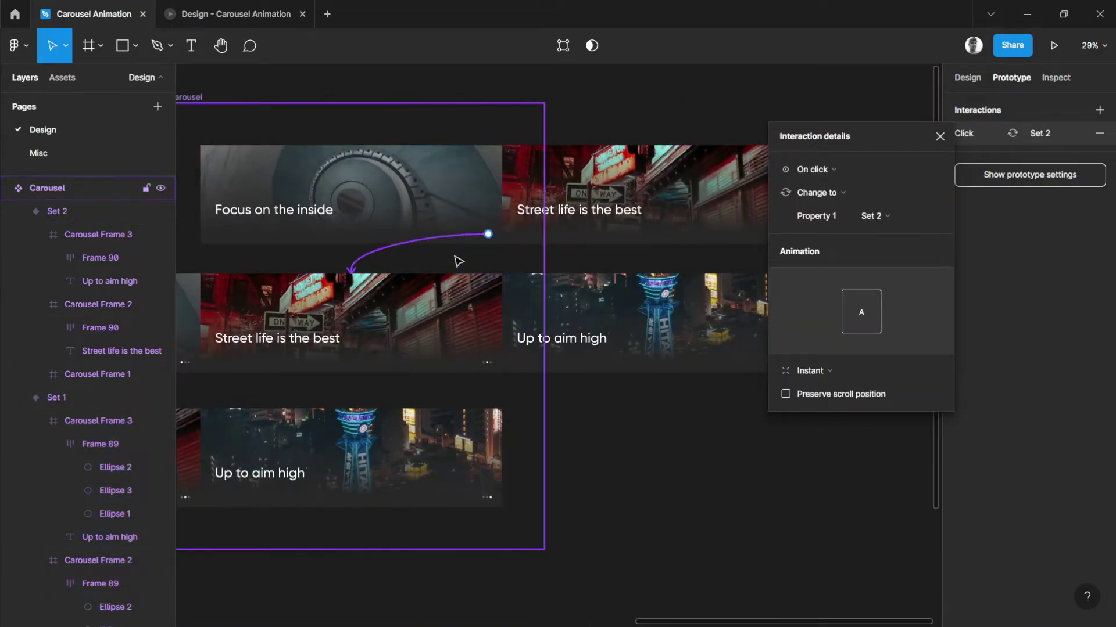
pyautogui.scroll(5, 489, 270)
pyautogui.press('Escape')
pyautogui.click(480, 246)
pyautogui.scroll(-4, 480, 245)
pyautogui.click(517, 239)
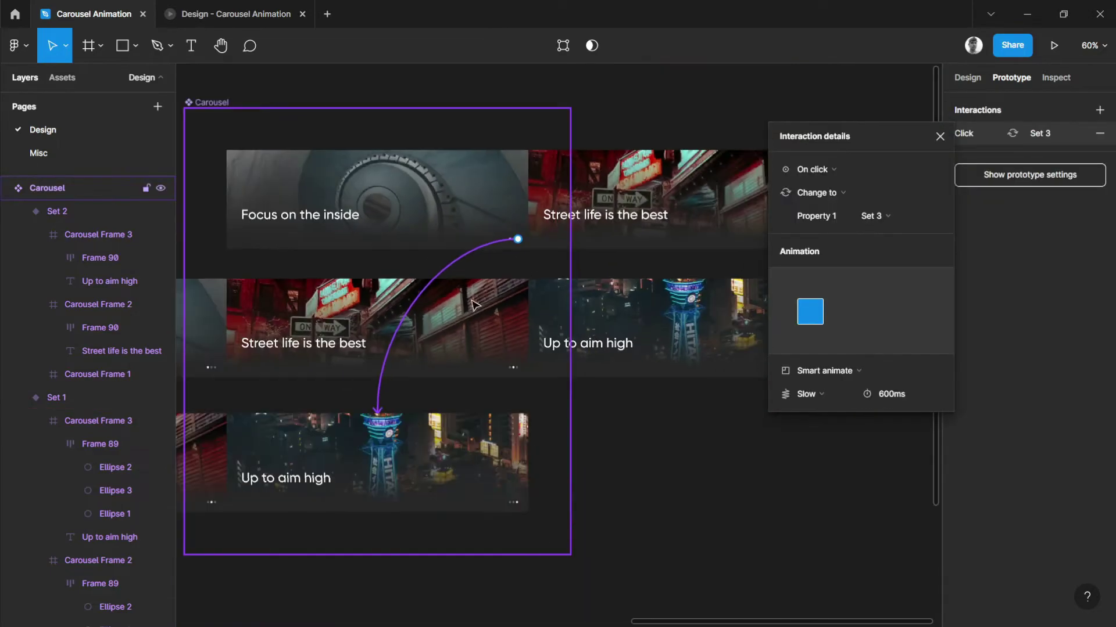
pyautogui.press('Escape')
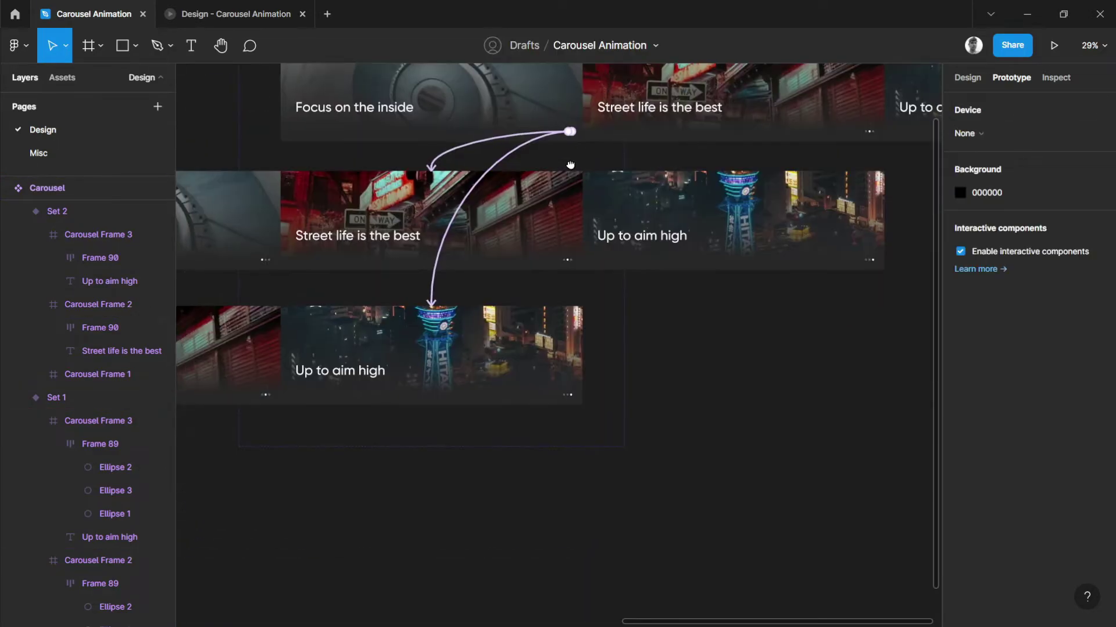
pyautogui.scroll(8, 514, 276)
# Link the second slide's first dot to Set 1 and its third dot to Set 3.
pyautogui.click(593, 323)
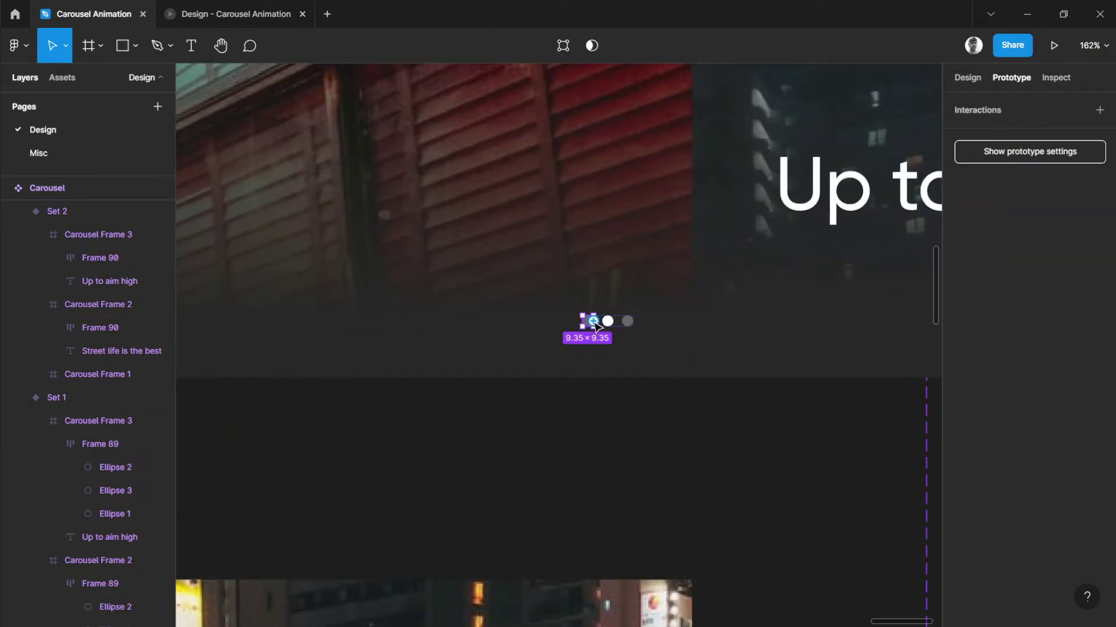
pyautogui.scroll(-5, 619, 314)
pyautogui.moveTo(632, 326); pyautogui.dragTo(585, 72)
pyautogui.scroll(-2, 632, 391)
pyautogui.scroll(8, 588, 351)
pyautogui.click(565, 324)
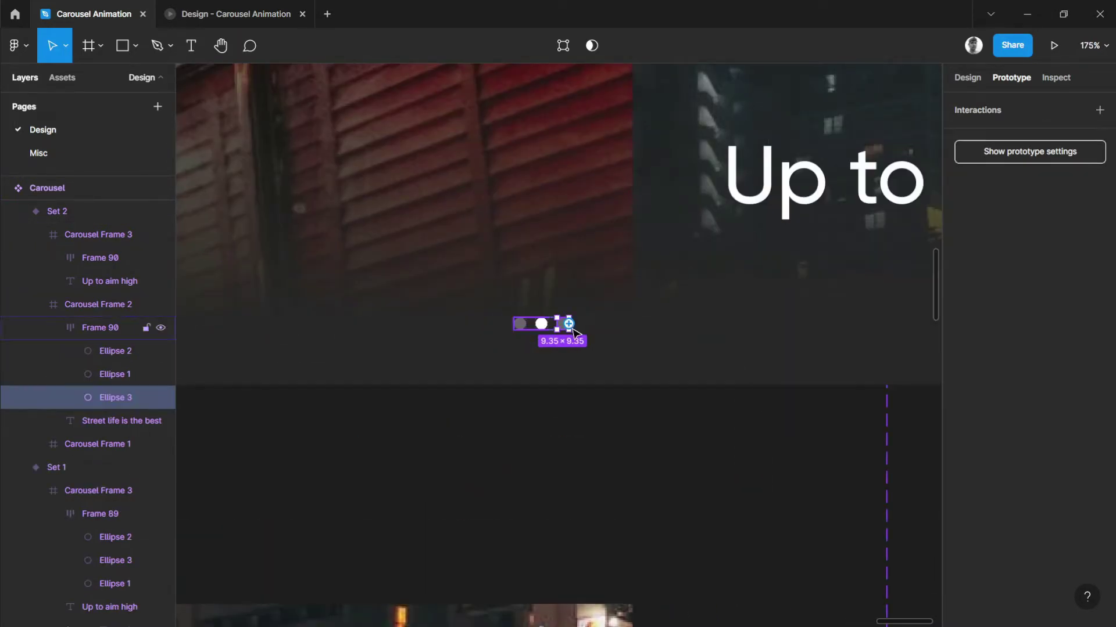
pyautogui.scroll(-5, 617, 342)
pyautogui.moveTo(638, 351); pyautogui.dragTo(576, 512)
pyautogui.scroll(8, 628, 587)
pyautogui.scroll(-8, 592, 453)
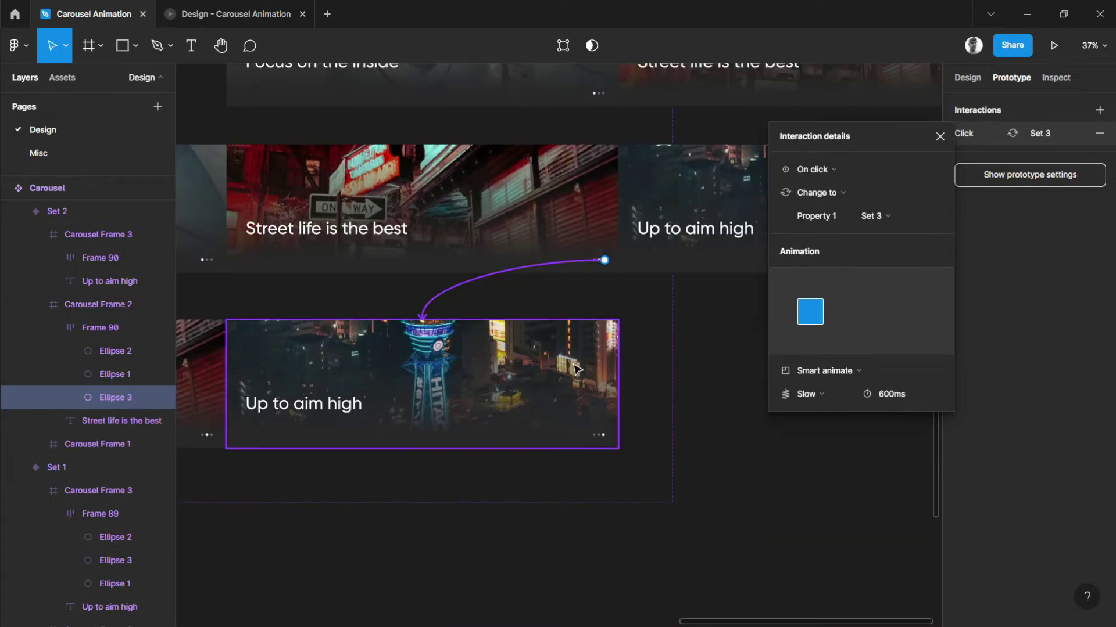
pyautogui.scroll(5, 601, 452)
pyautogui.scroll(5, 601, 453)
# Link the third slide's dots to the 'Focus on the inside' and 'Street life is the best' slides.
pyautogui.click(594, 419)
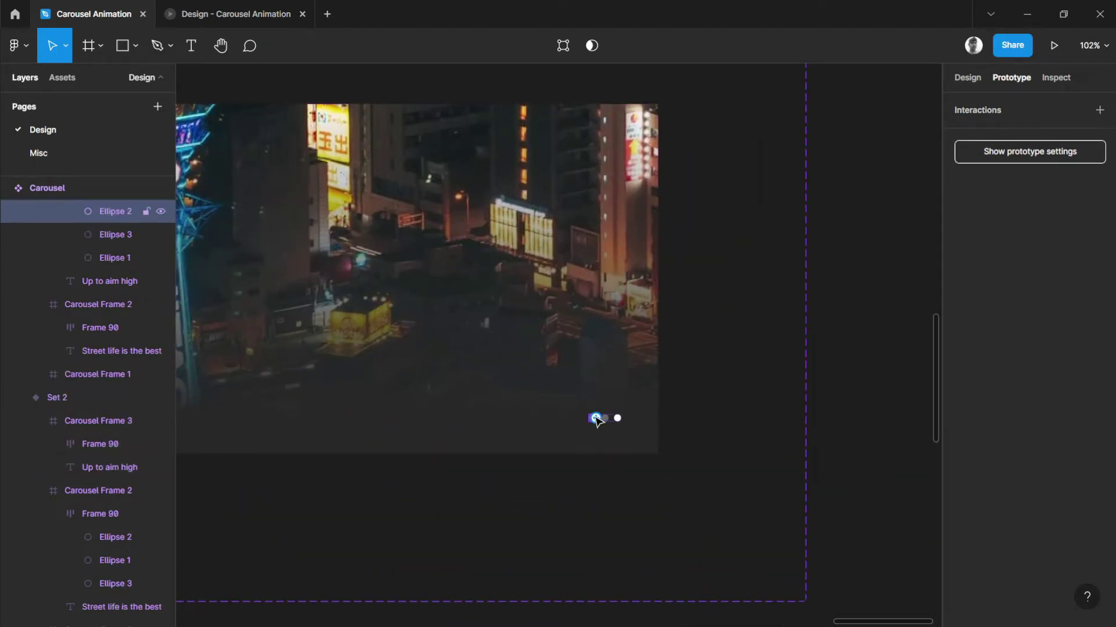
pyautogui.scroll(-7, 597, 420)
pyautogui.moveTo(619, 383); pyautogui.dragTo(599, 274)
pyautogui.scroll(8, 616, 372)
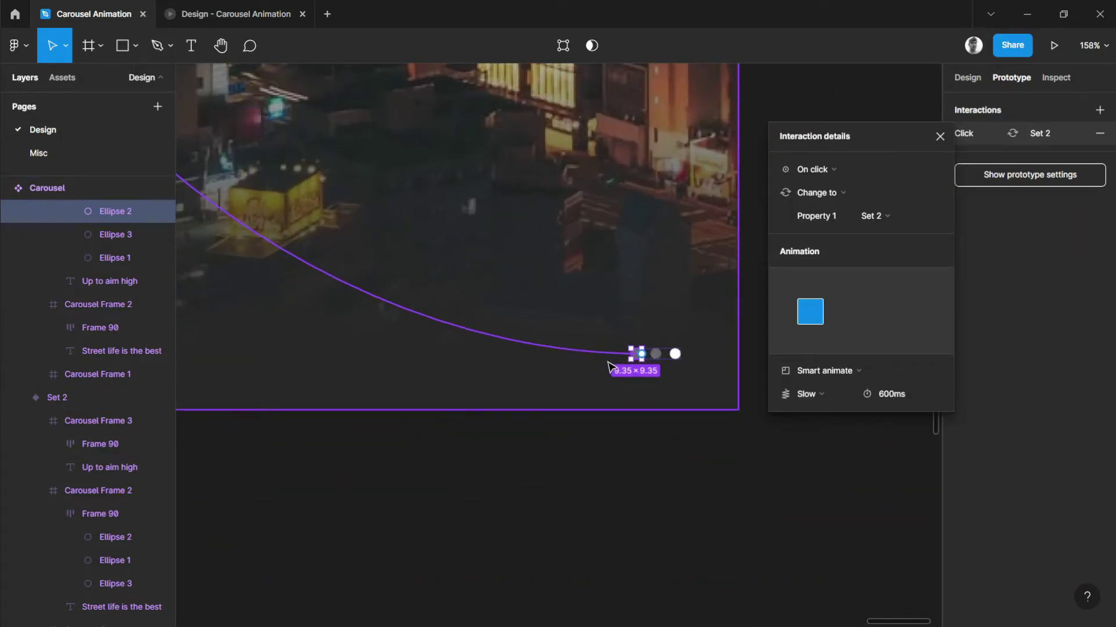
pyautogui.scroll(-5, 610, 363)
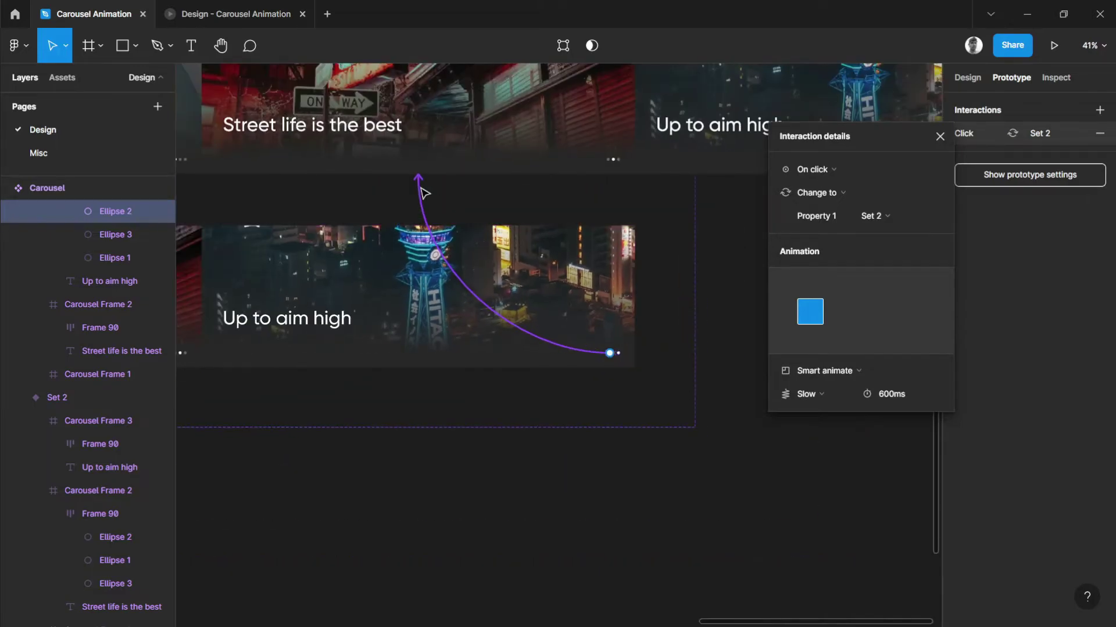
pyautogui.moveTo(426, 186); pyautogui.dragTo(446, 158)
pyautogui.scroll(-2, 622, 406)
pyautogui.scroll(2, 632, 412)
pyautogui.scroll(4, 631, 413)
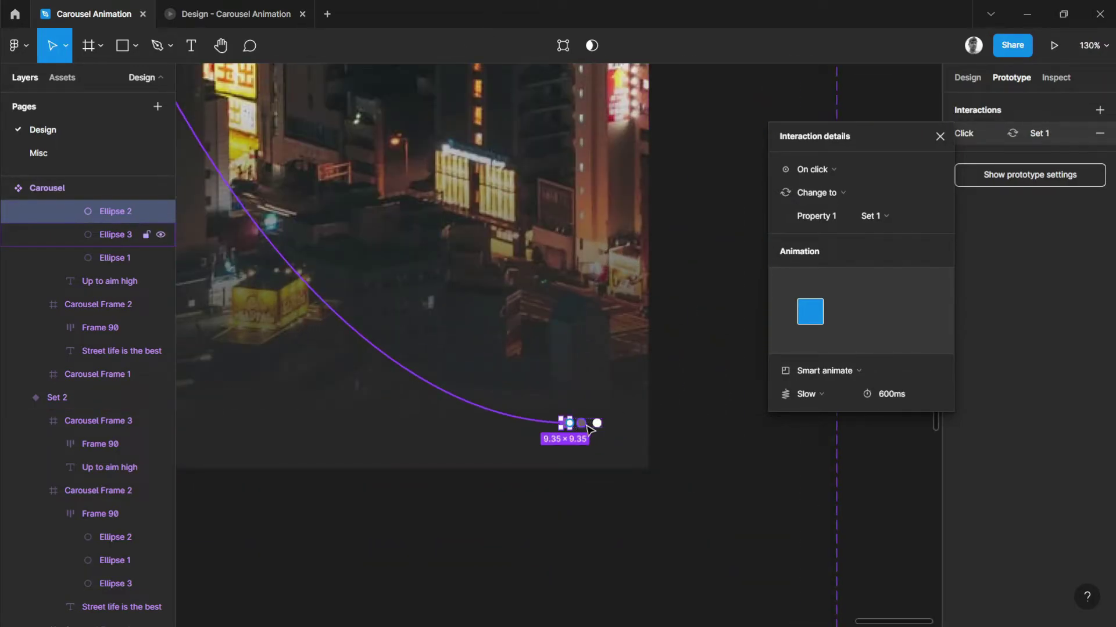
pyautogui.click(585, 426)
pyautogui.scroll(-6, 598, 430)
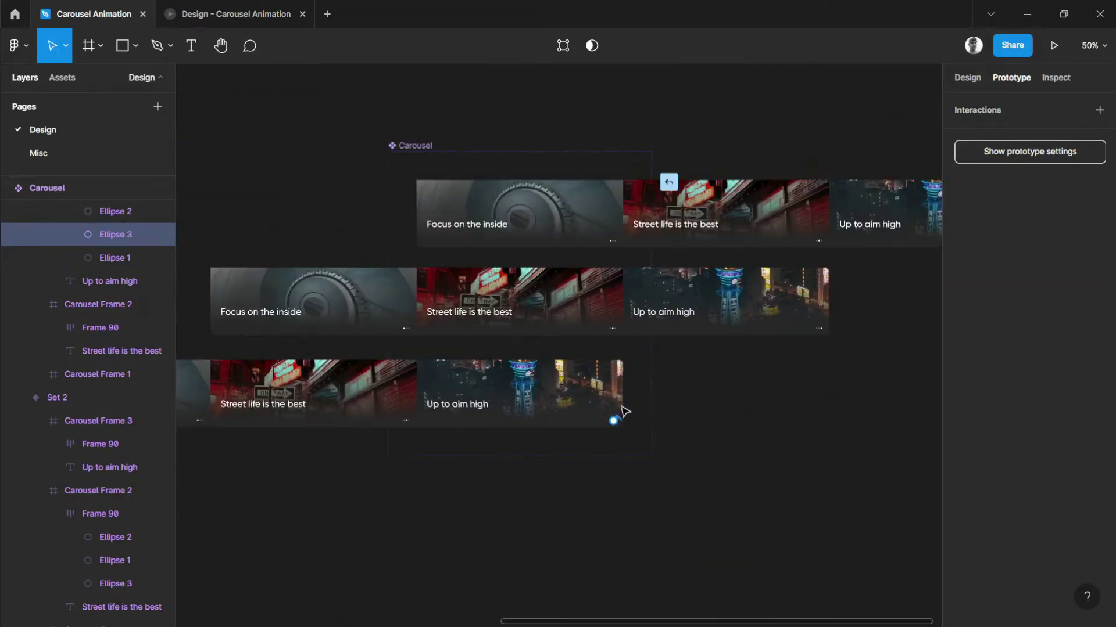
pyautogui.moveTo(613, 421); pyautogui.dragTo(539, 323)
pyautogui.scroll(5, 598, 258)
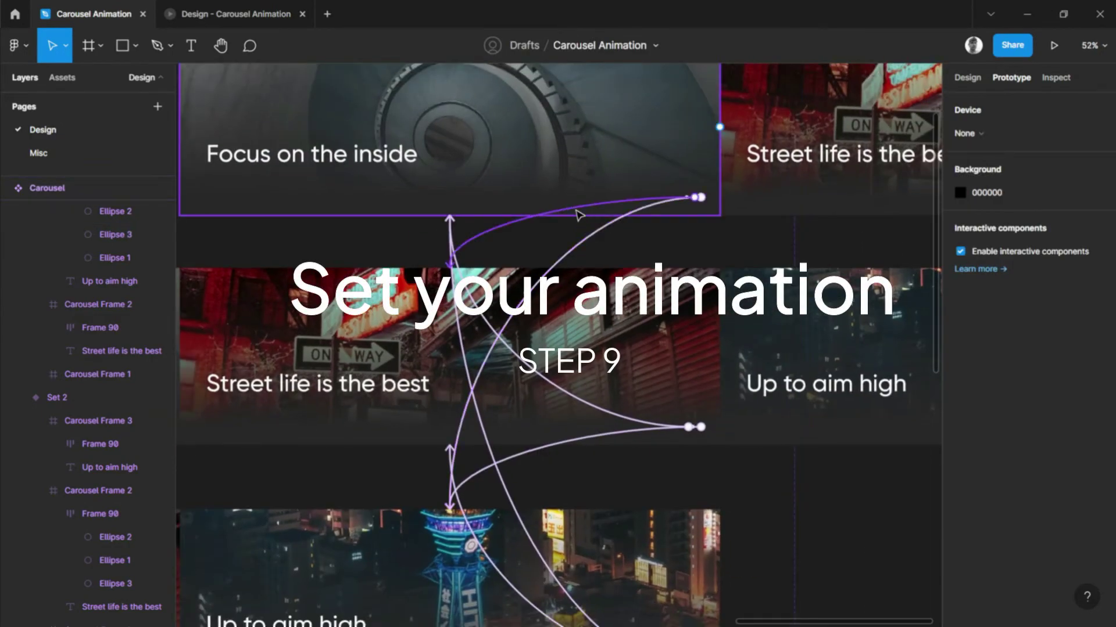
# Change the Set 1 → Set 2 connection to Smart animate, keeping Slow easing at 600ms.
pyautogui.click(579, 215)
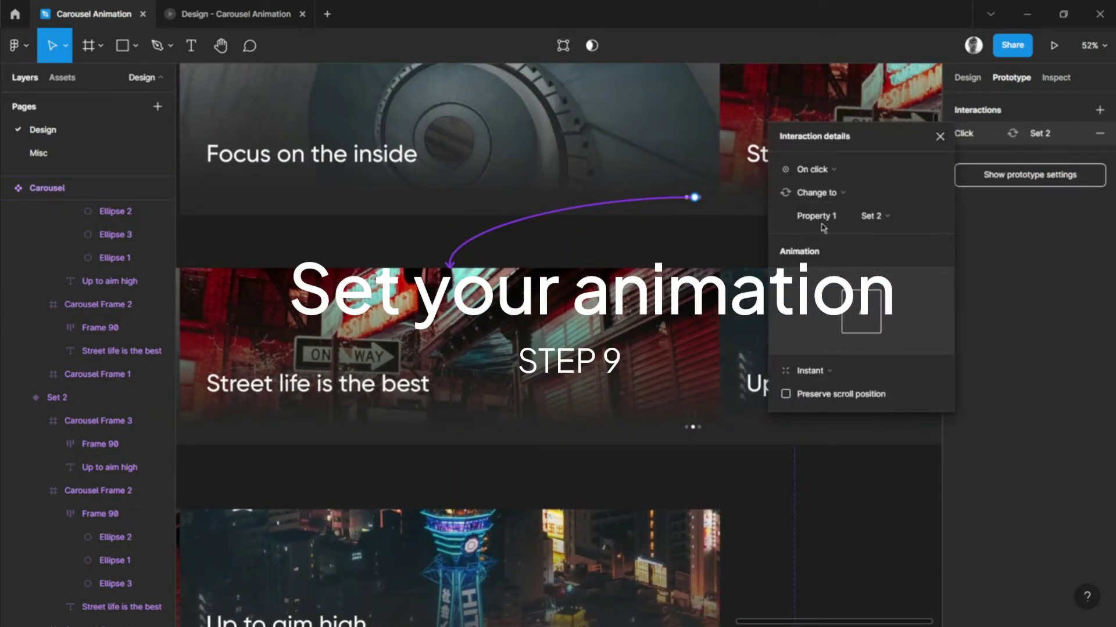
pyautogui.click(829, 373)
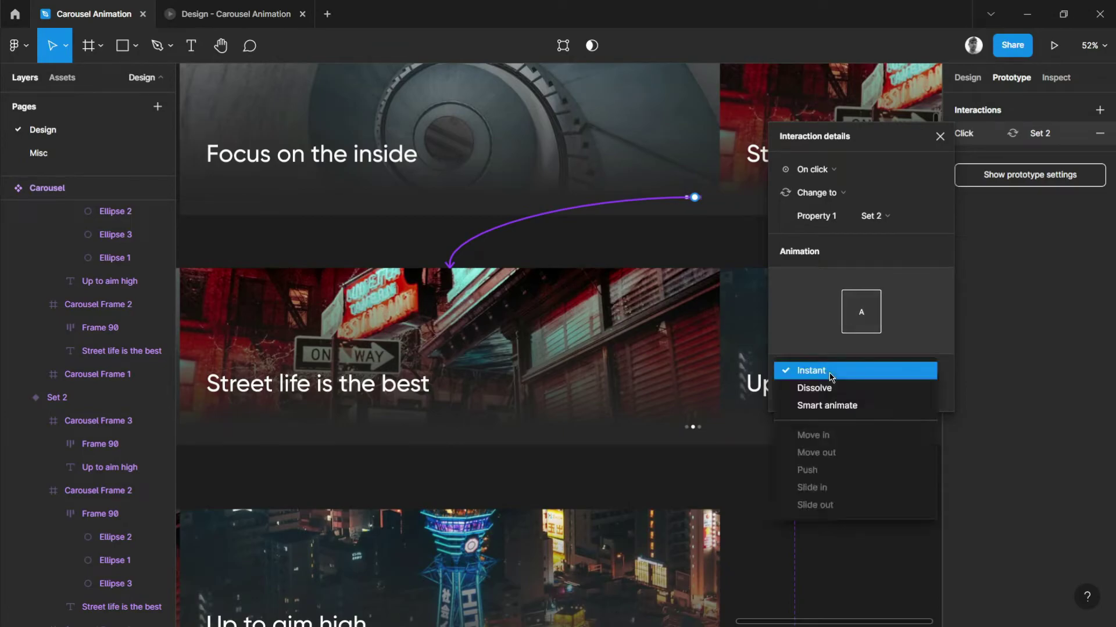
pyautogui.click(821, 405)
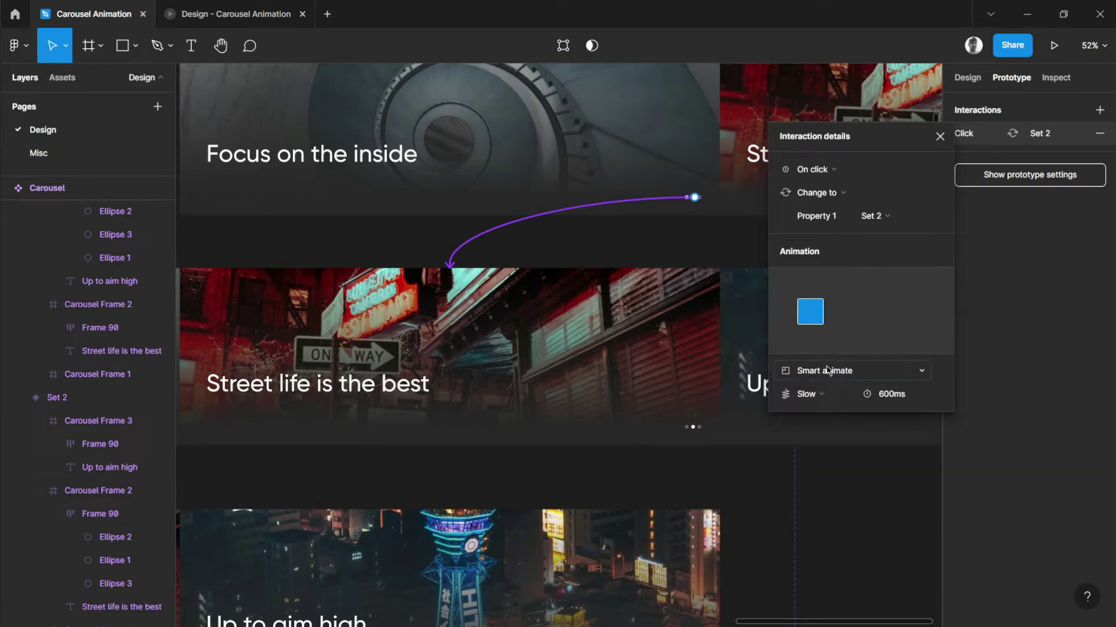
pyautogui.click(816, 394)
pyautogui.click(824, 396)
pyautogui.click(821, 399)
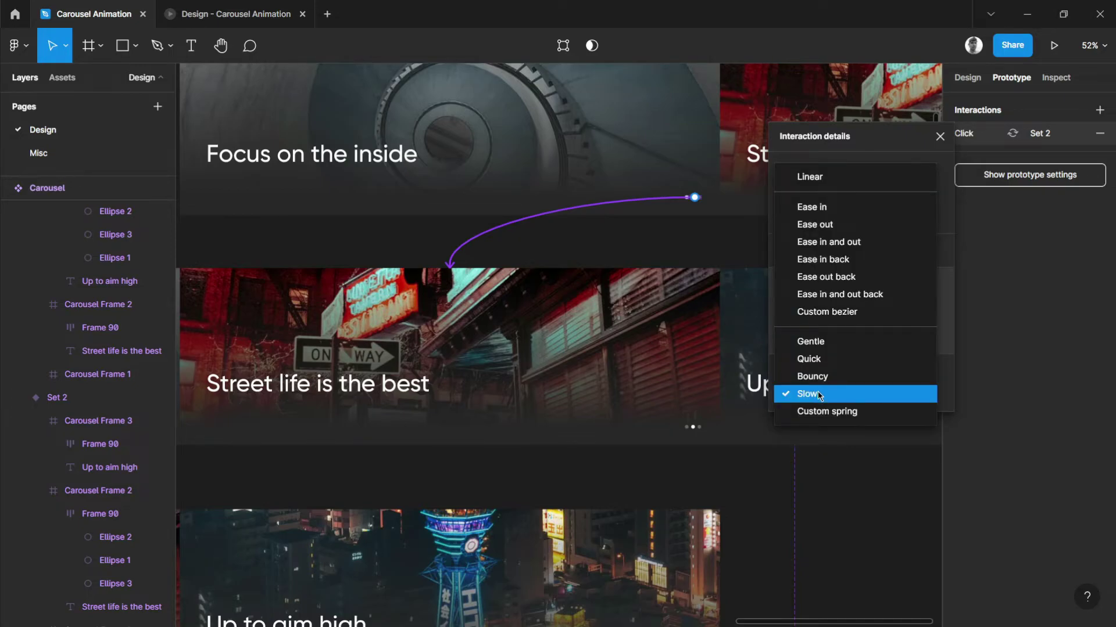
pyautogui.click(817, 393)
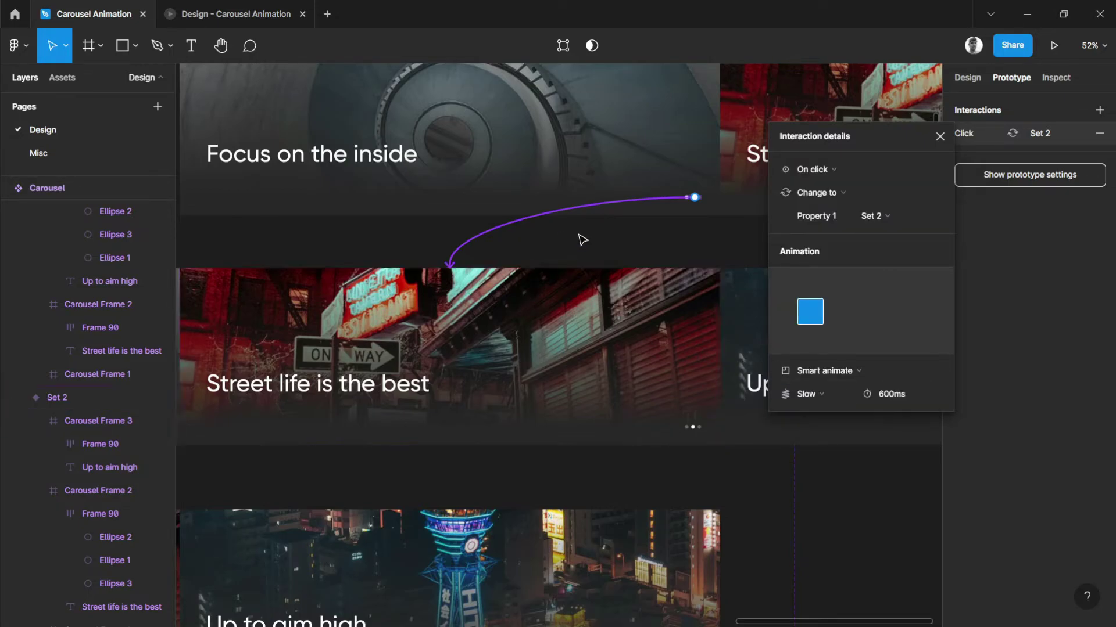
pyautogui.scroll(-5, 629, 244)
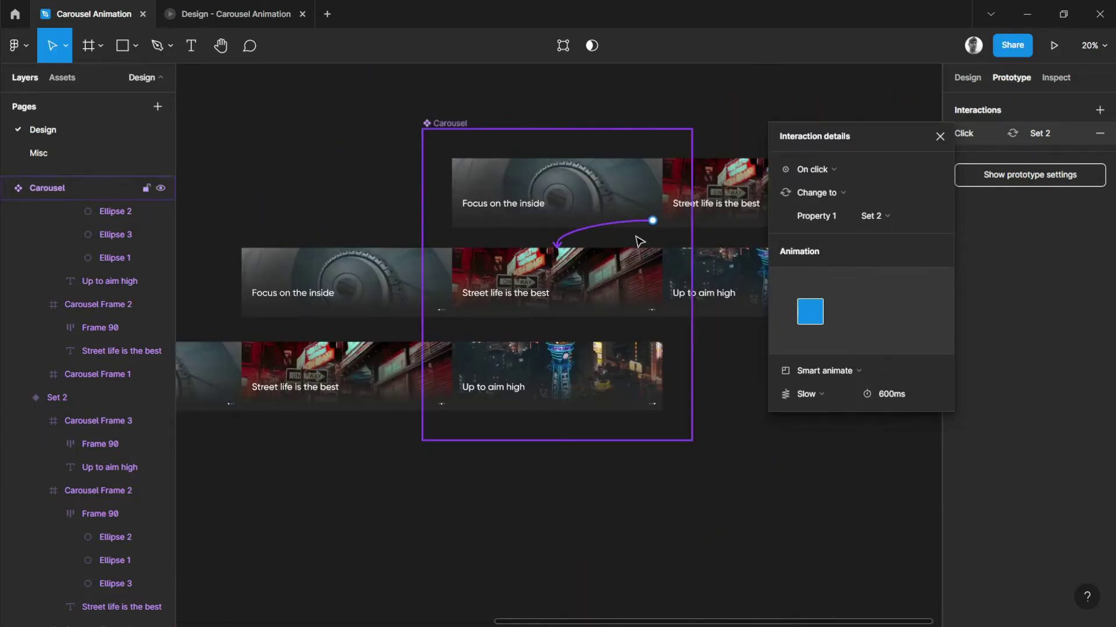
pyautogui.scroll(5, 642, 242)
pyautogui.scroll(-5, 675, 245)
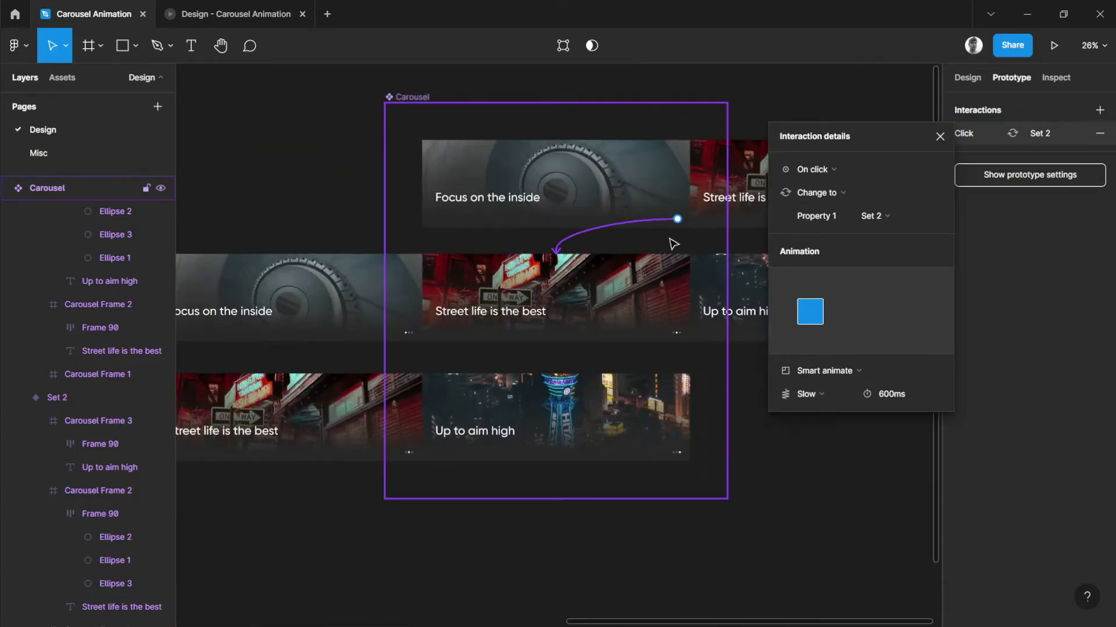
pyautogui.scroll(5, 664, 244)
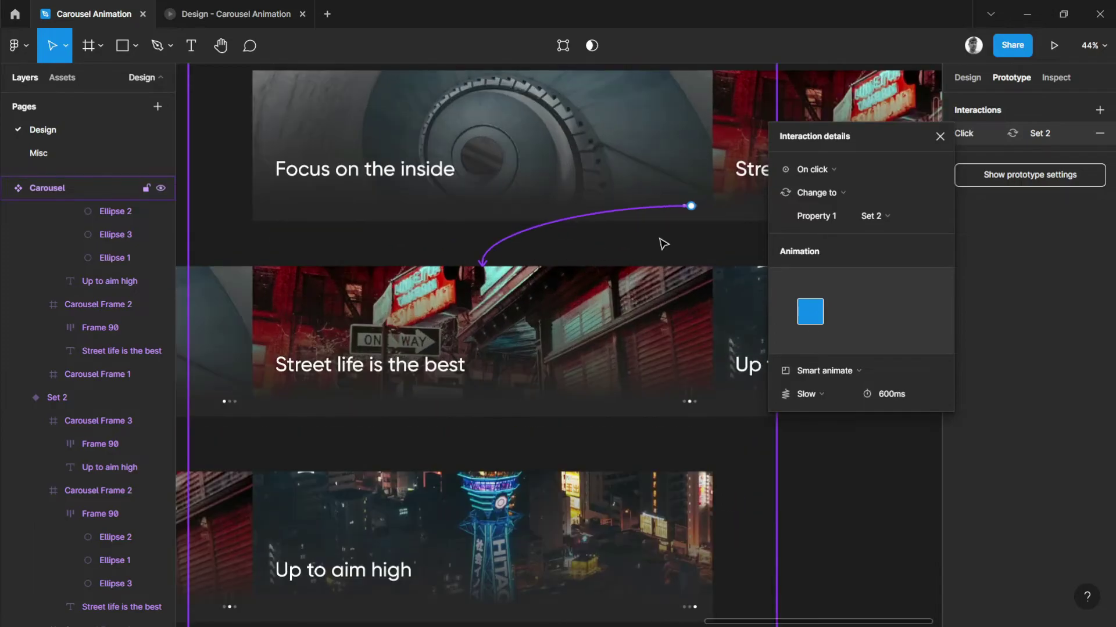
pyautogui.scroll(-3, 655, 242)
pyautogui.scroll(3, 657, 242)
pyautogui.click(658, 245)
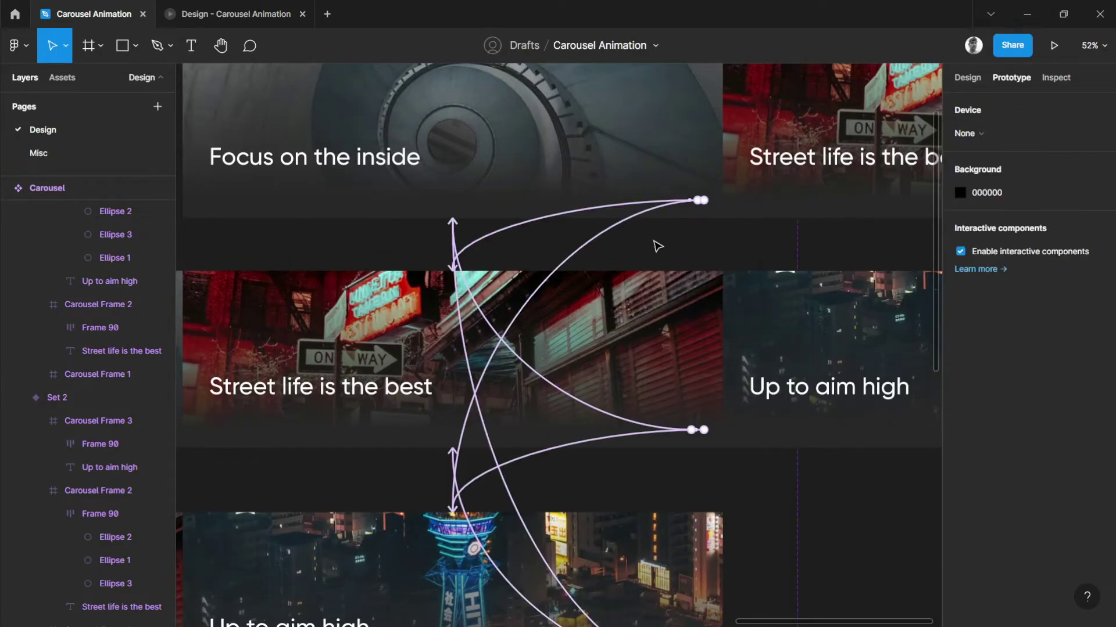
# Check the remaining dot connections leading to Set 1, Set 2 and Set 3.
pyautogui.click(599, 241)
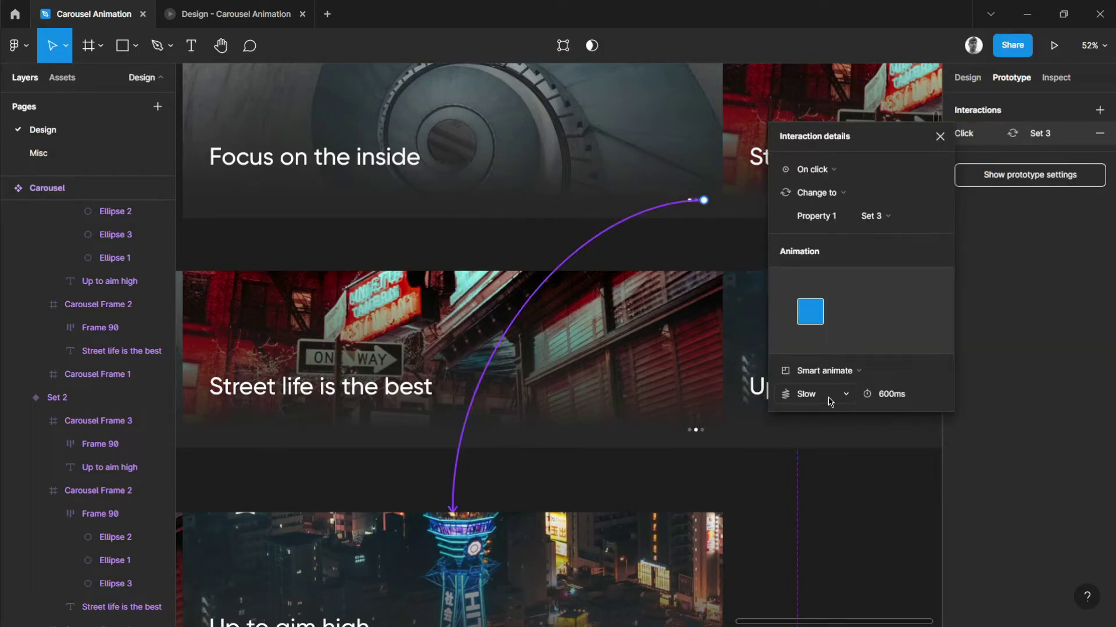
pyautogui.click(523, 248)
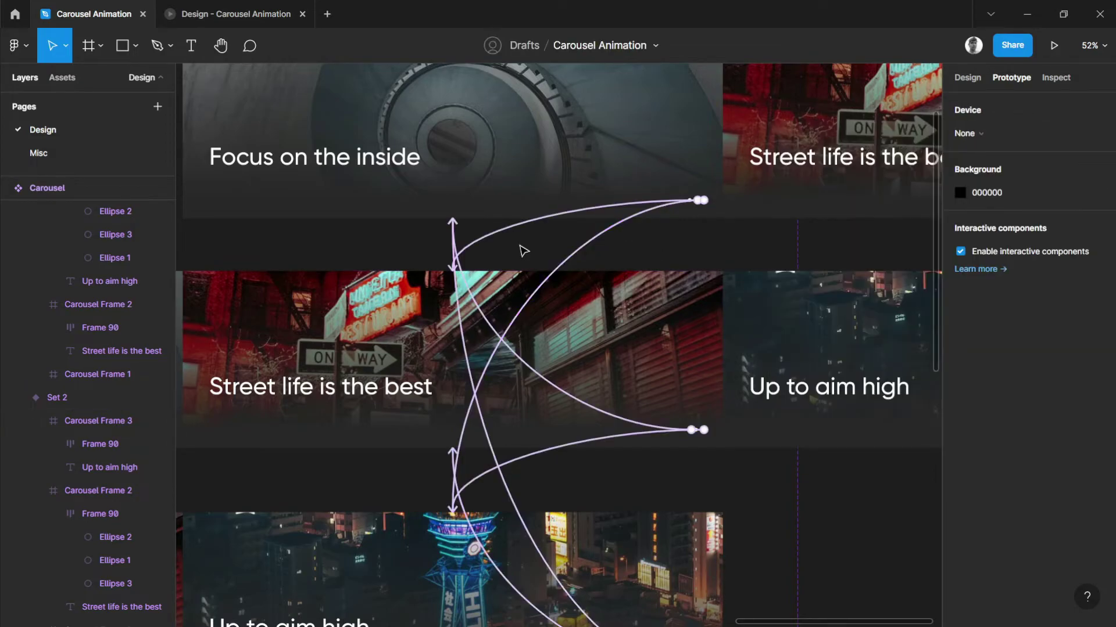
pyautogui.click(591, 413)
pyautogui.click(645, 395)
pyautogui.click(646, 441)
pyautogui.click(645, 474)
pyautogui.scroll(-3, 633, 480)
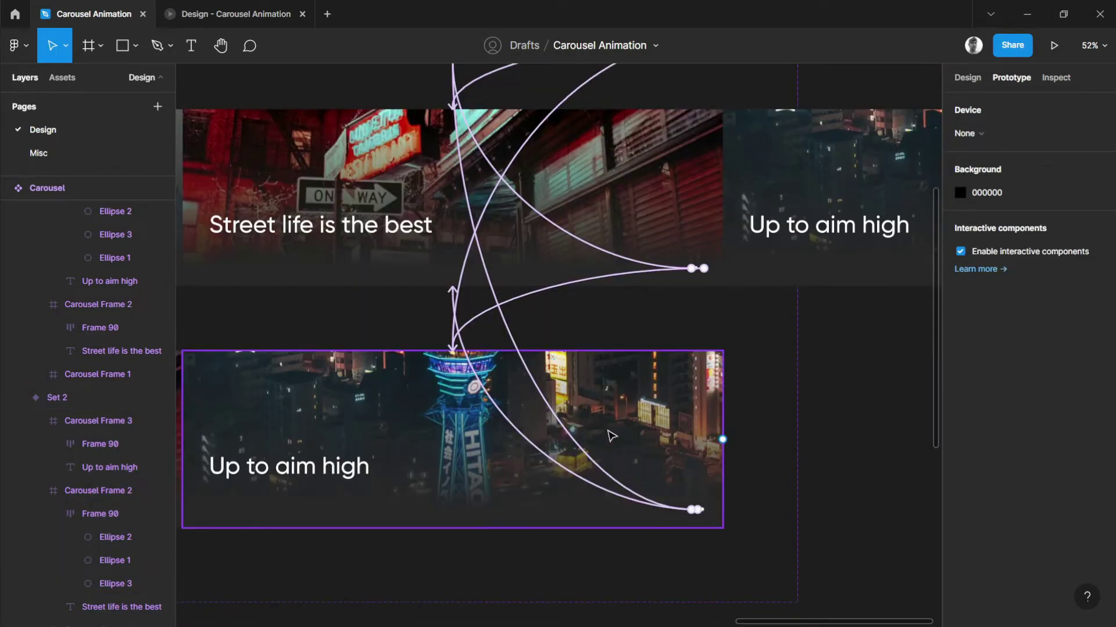
pyautogui.click(573, 442)
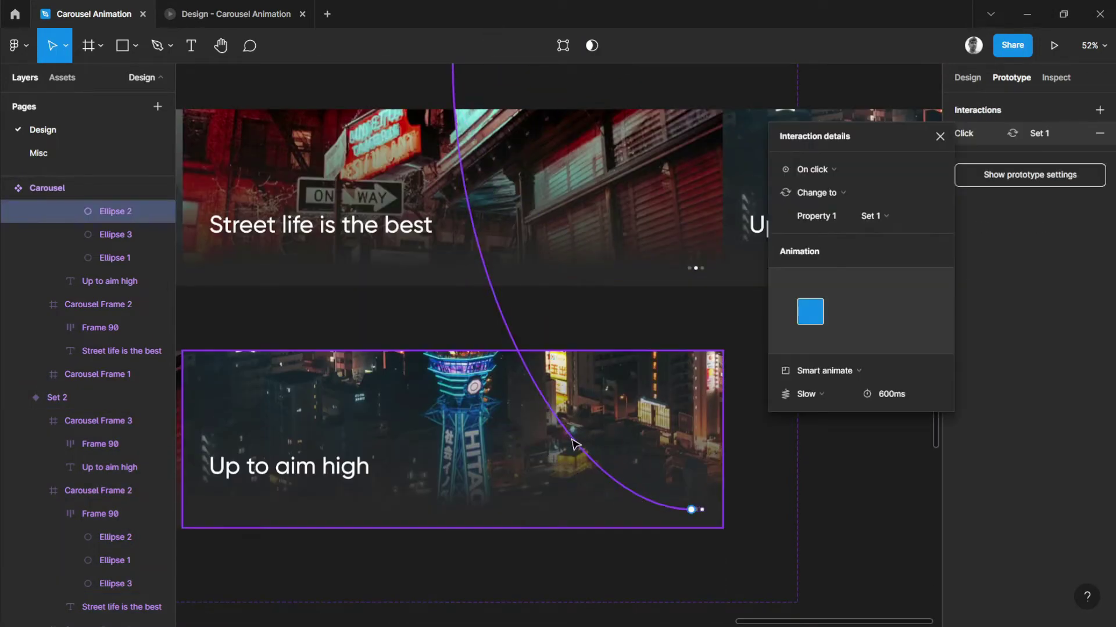
pyautogui.click(743, 462)
pyautogui.click(577, 459)
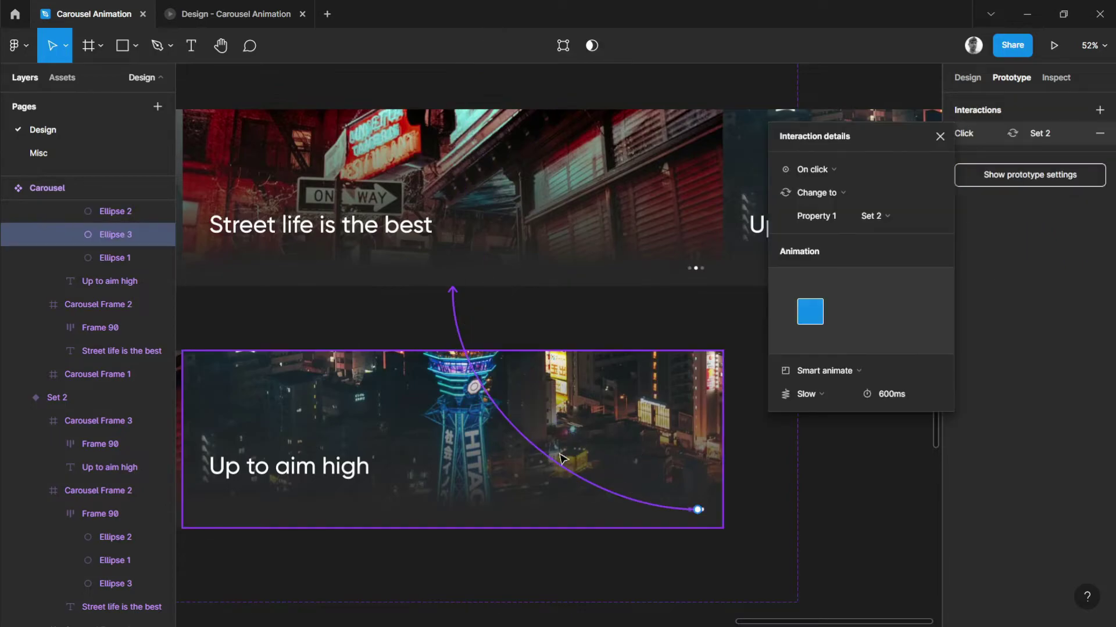
pyautogui.click(939, 136)
pyautogui.click(869, 366)
# Return to Design properties, inspect the Set 1 variant, and fit the Carousel Design frame into view.
pyautogui.scroll(-5, 865, 364)
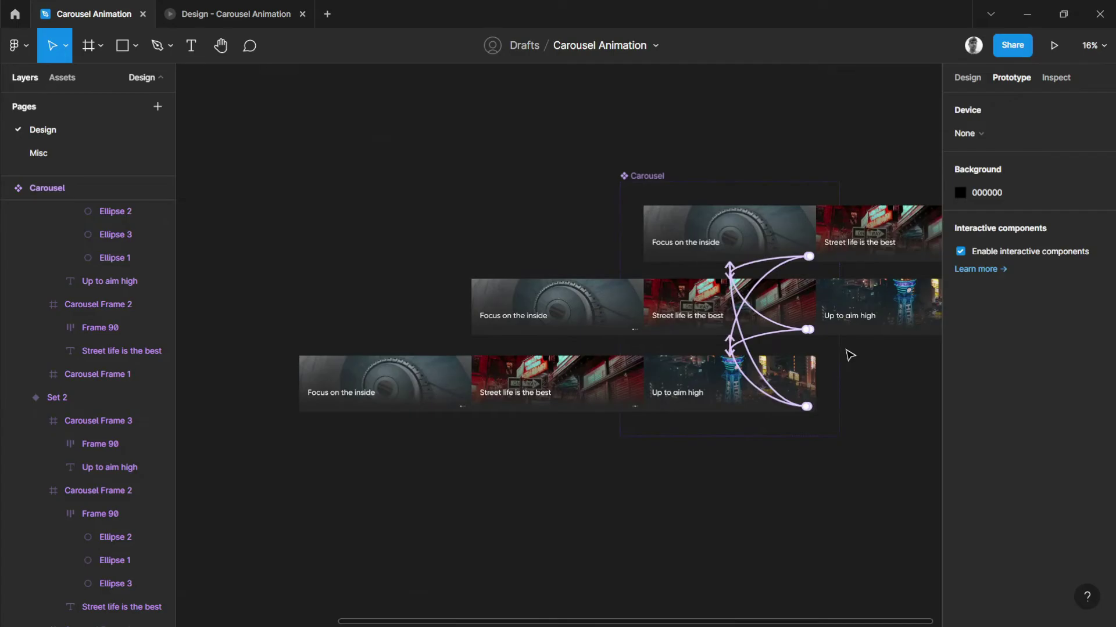
pyautogui.scroll(3, 732, 157)
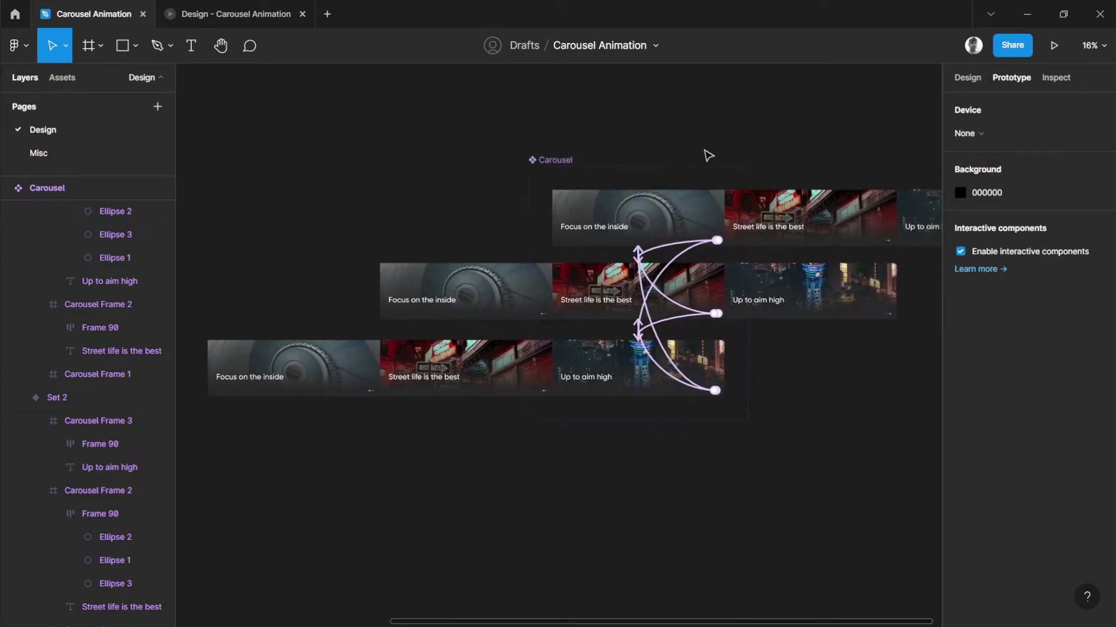
pyautogui.click(968, 77)
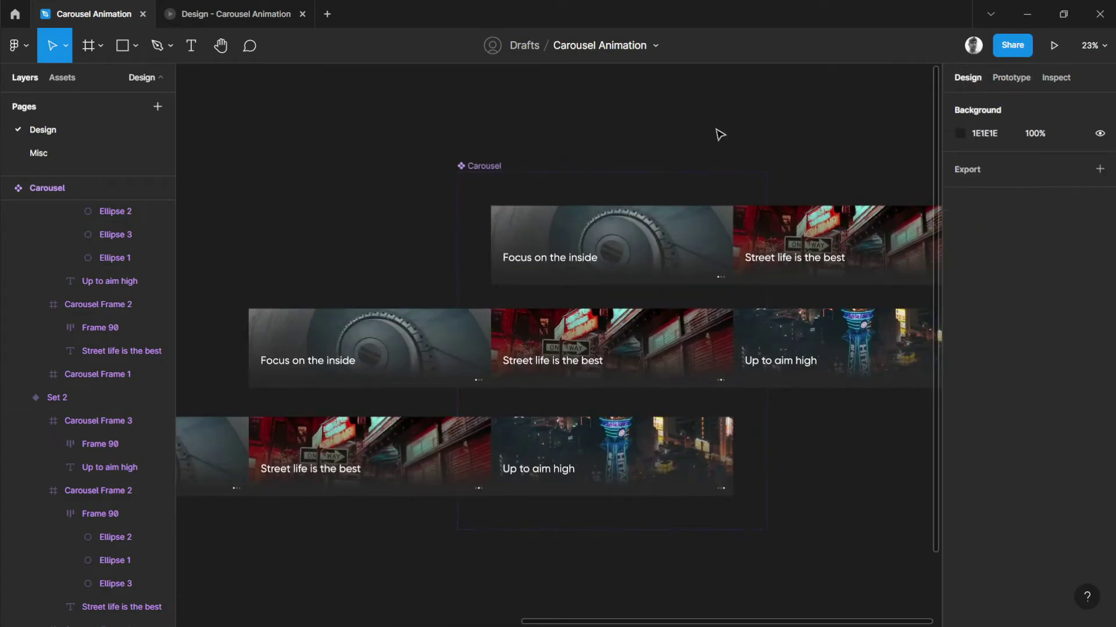
pyautogui.click(491, 166)
pyautogui.click(666, 241)
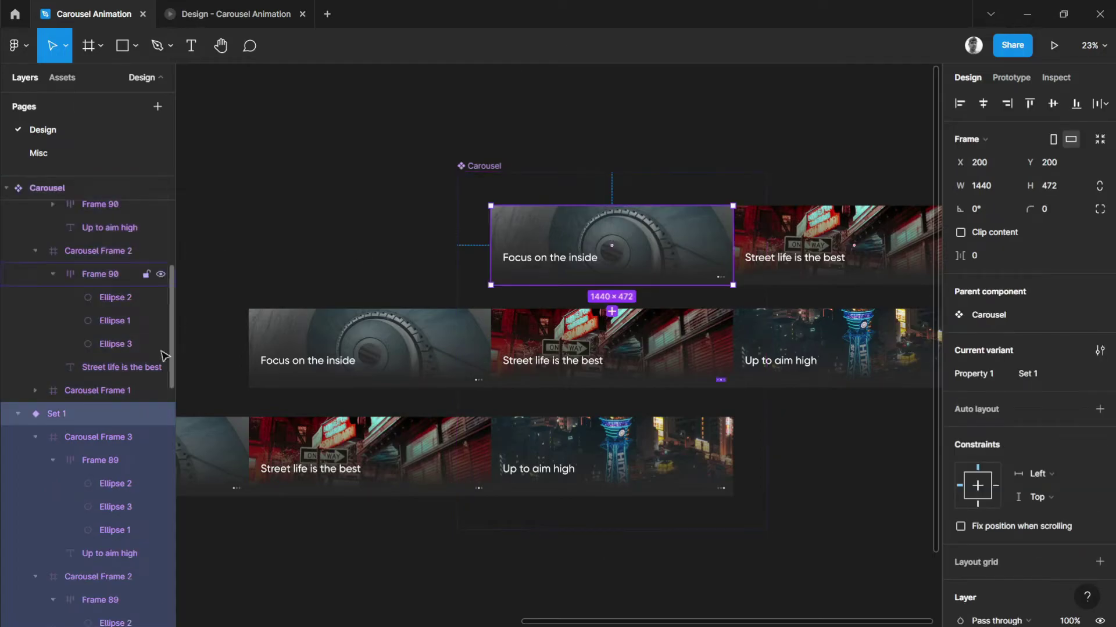
pyautogui.click(755, 142)
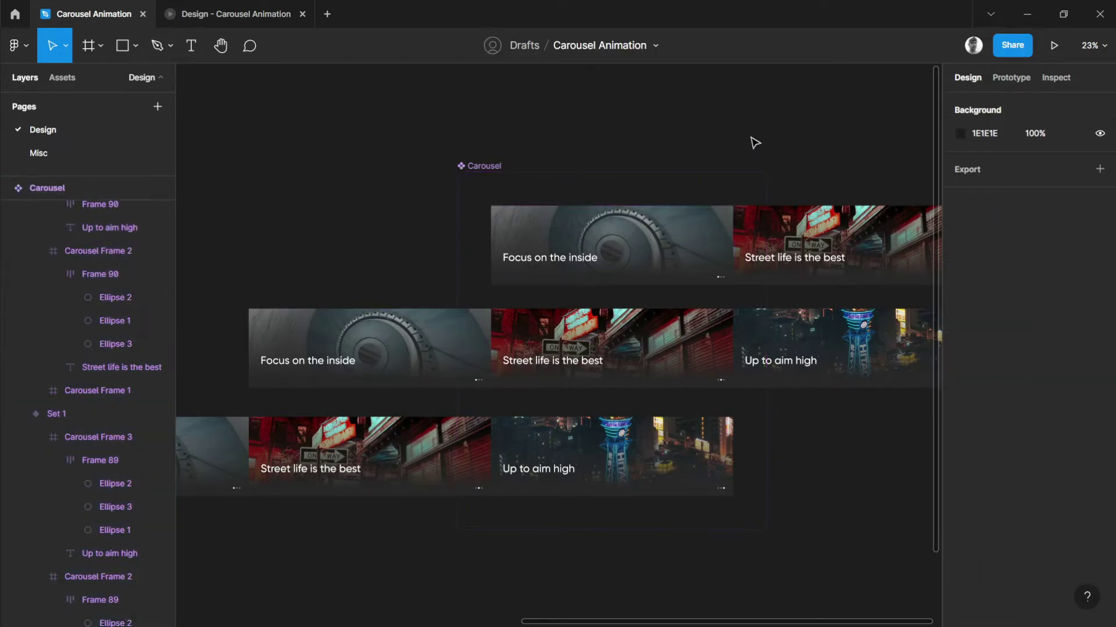
pyautogui.hotkey('shift', '1')
pyautogui.scroll(5, 559, 200)
# Replace the placeholder Carousel Frame with the copied Carousel component via Paste to replace.
pyautogui.scroll(4, 559, 200)
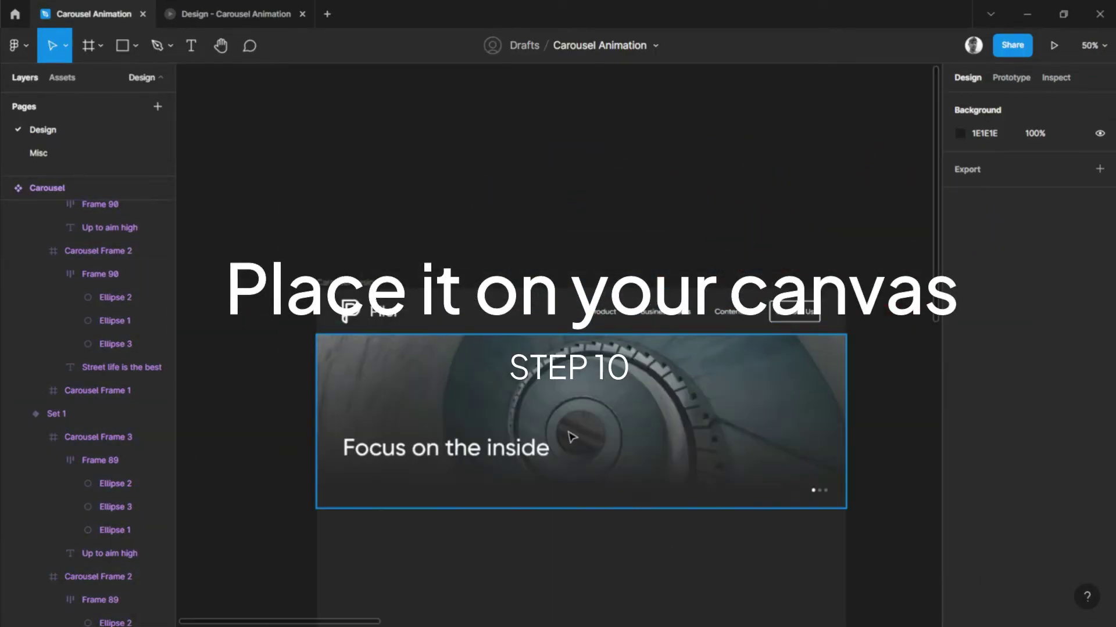
pyautogui.click(577, 431)
pyautogui.rightClick(581, 430)
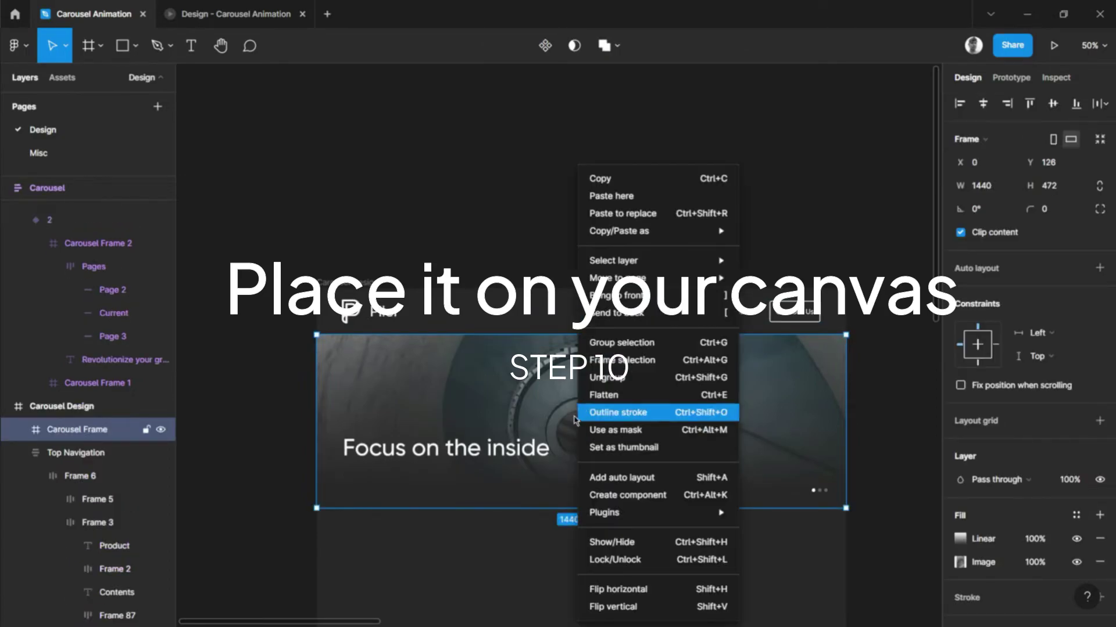
pyautogui.click(665, 213)
# Inspect the Carousel component set and its top variant, then return to Carousel Design.
pyautogui.scroll(-3, 770, 257)
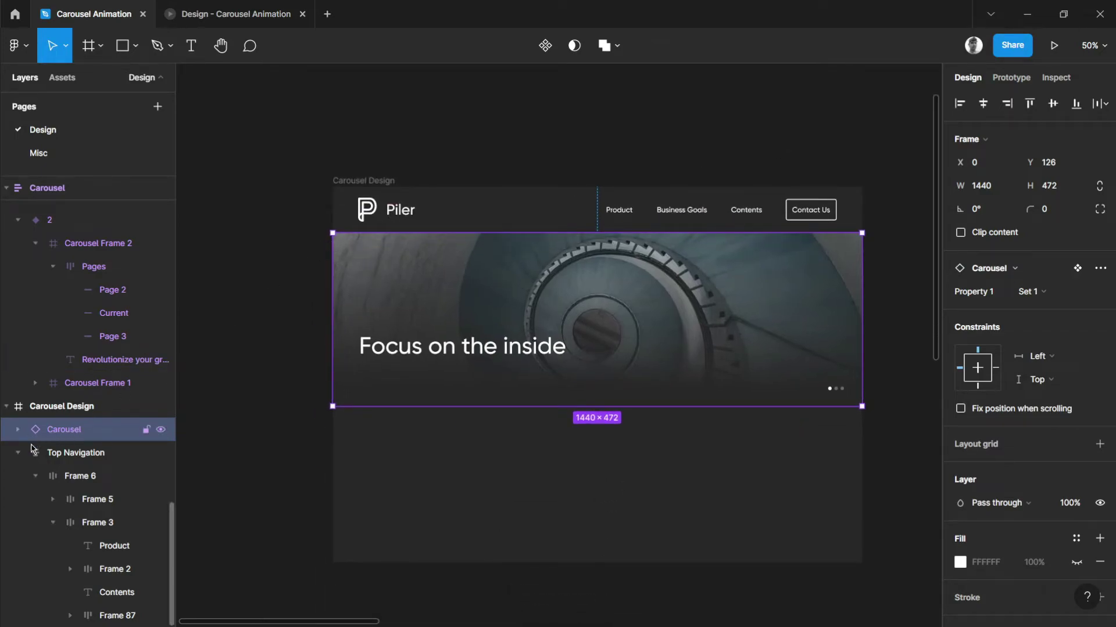
pyautogui.scroll(-5, 510, 466)
pyautogui.scroll(-7, 709, 378)
pyautogui.hscroll(-4, 709, 378)
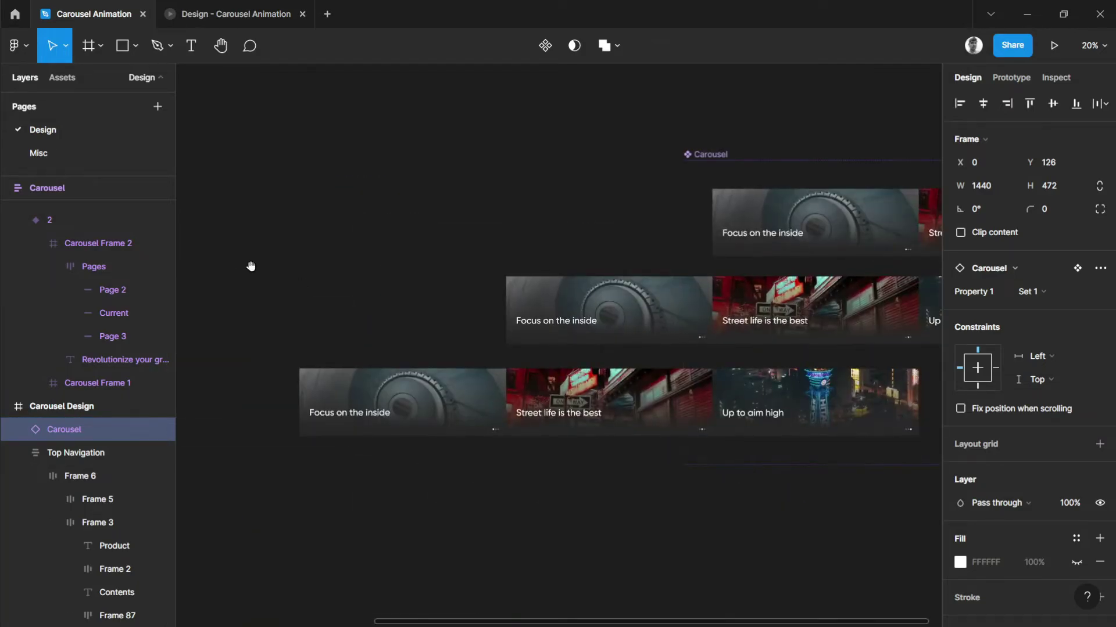
pyautogui.click(826, 211)
pyautogui.click(717, 174)
pyautogui.click(266, 236)
pyautogui.scroll(5, 630, 237)
pyautogui.hscroll(2, 630, 237)
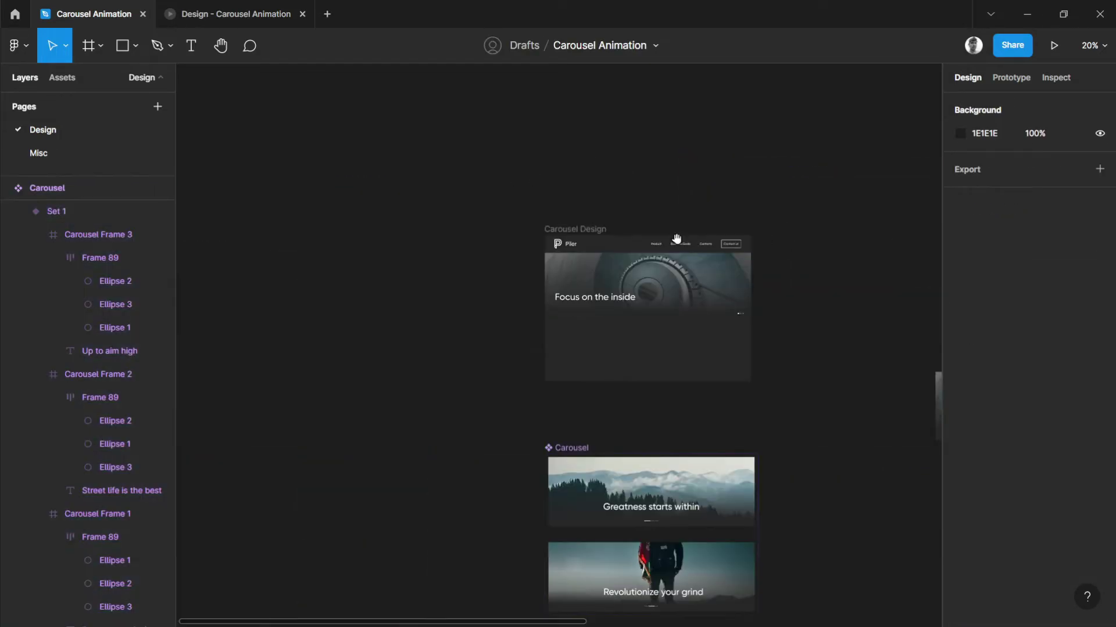
pyautogui.scroll(5, 738, 244)
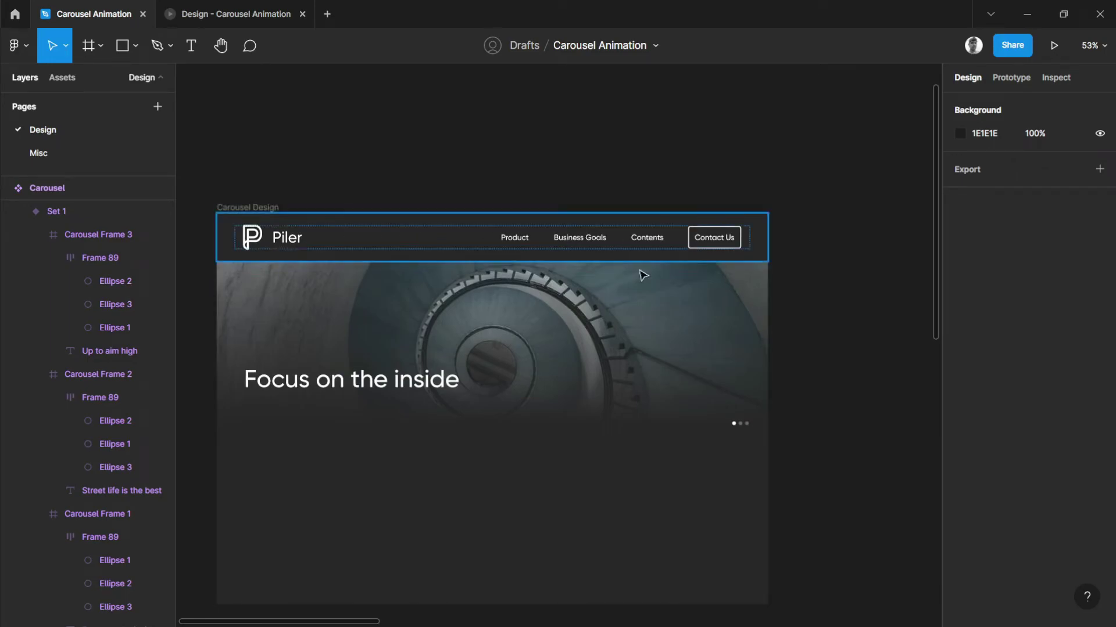
# Move the Carousel instance up to Y 0 at the top of Carousel Design.
pyautogui.click(446, 246)
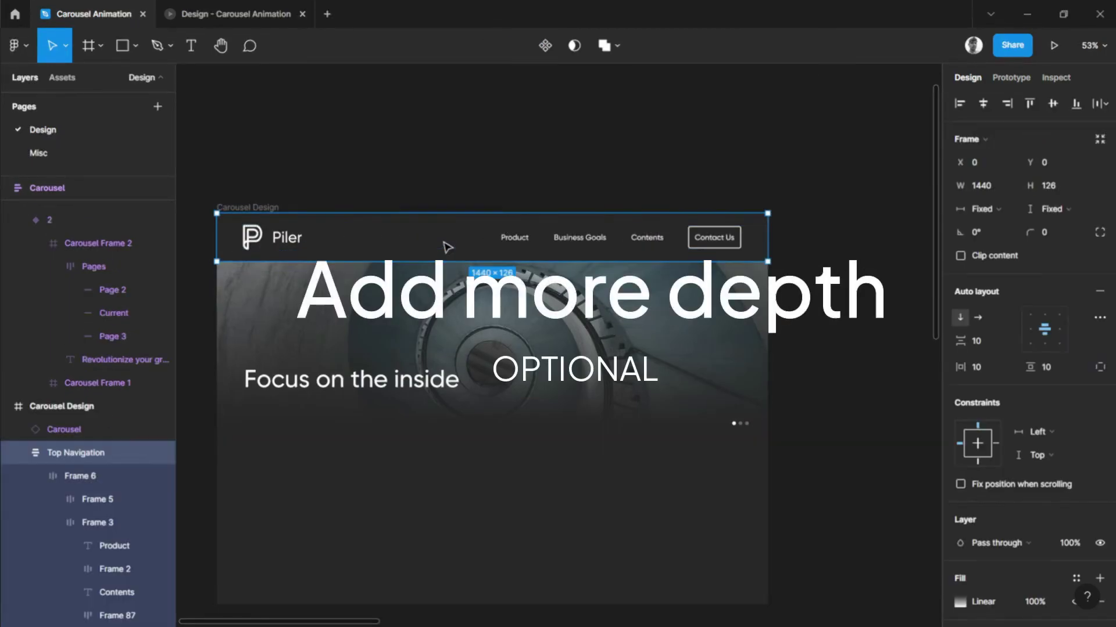
pyautogui.scroll(-5, 991, 325)
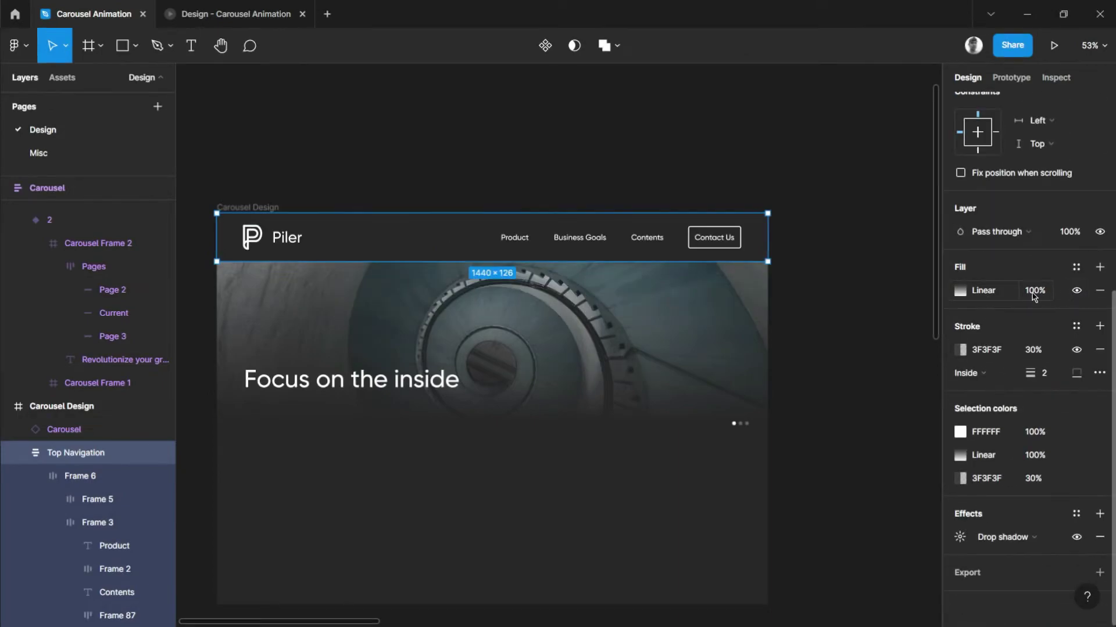
pyautogui.click(826, 289)
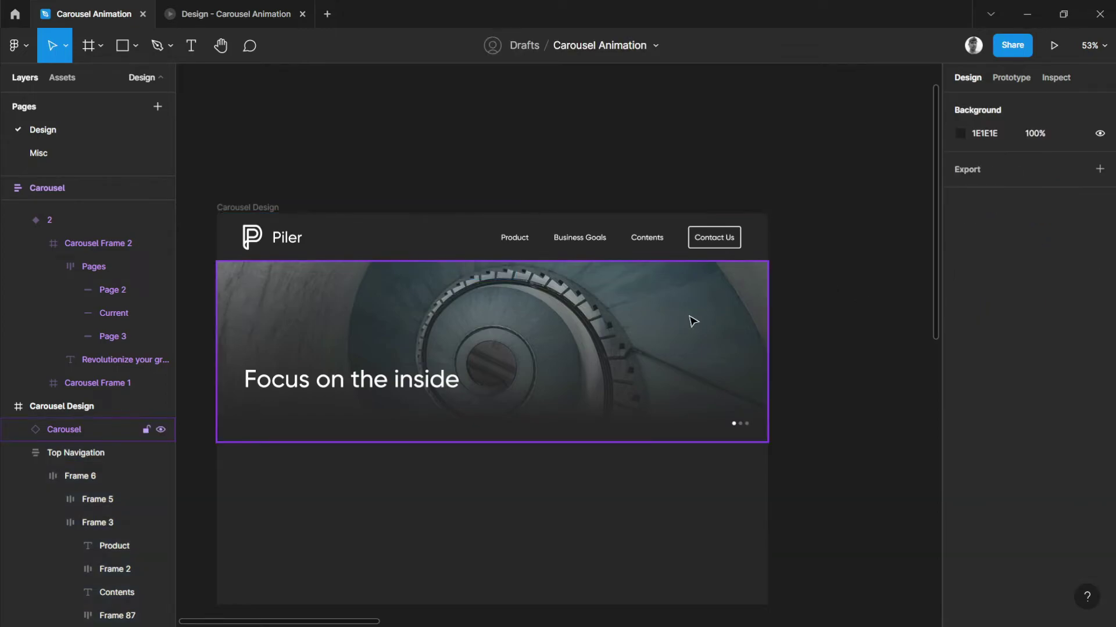
pyautogui.click(716, 347)
pyautogui.moveTo(716, 347); pyautogui.dragTo(714, 301)
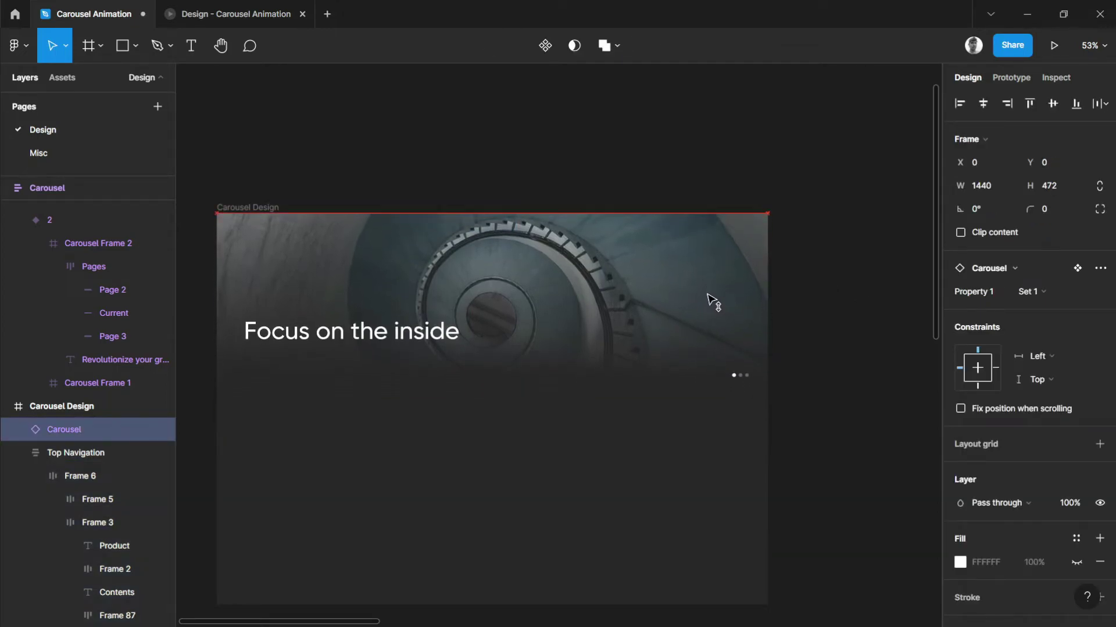
# Reorder layers so Top Navigation sits above the Carousel instance.
pyautogui.click(20, 453)
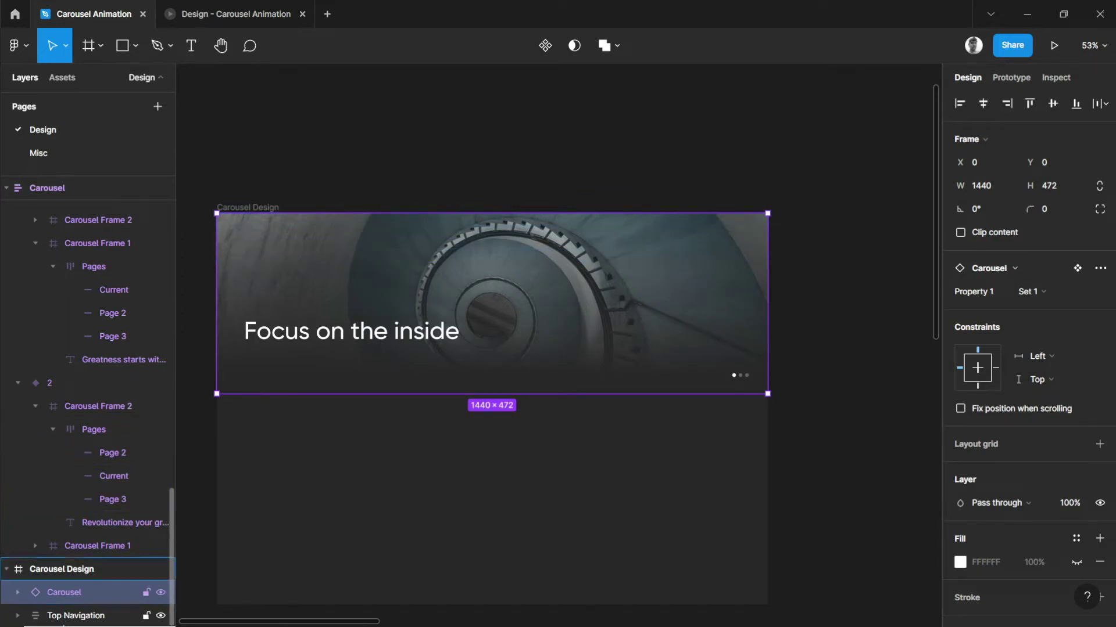
pyautogui.moveTo(76, 617); pyautogui.dragTo(74, 597)
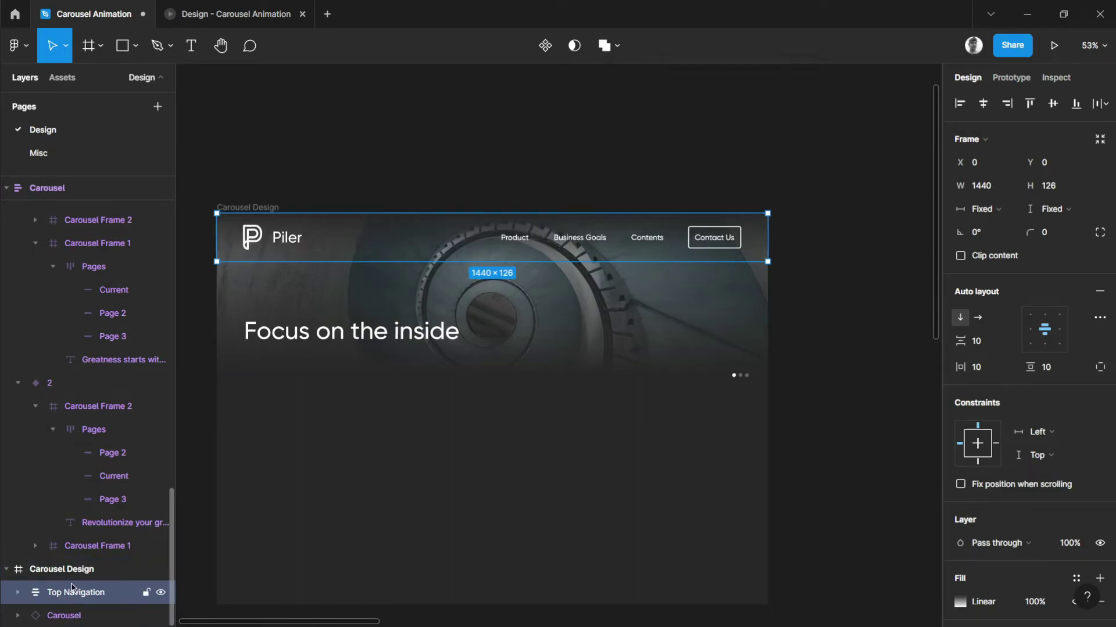
pyautogui.click(750, 172)
pyautogui.scroll(-3, 750, 171)
pyautogui.scroll(2, 749, 171)
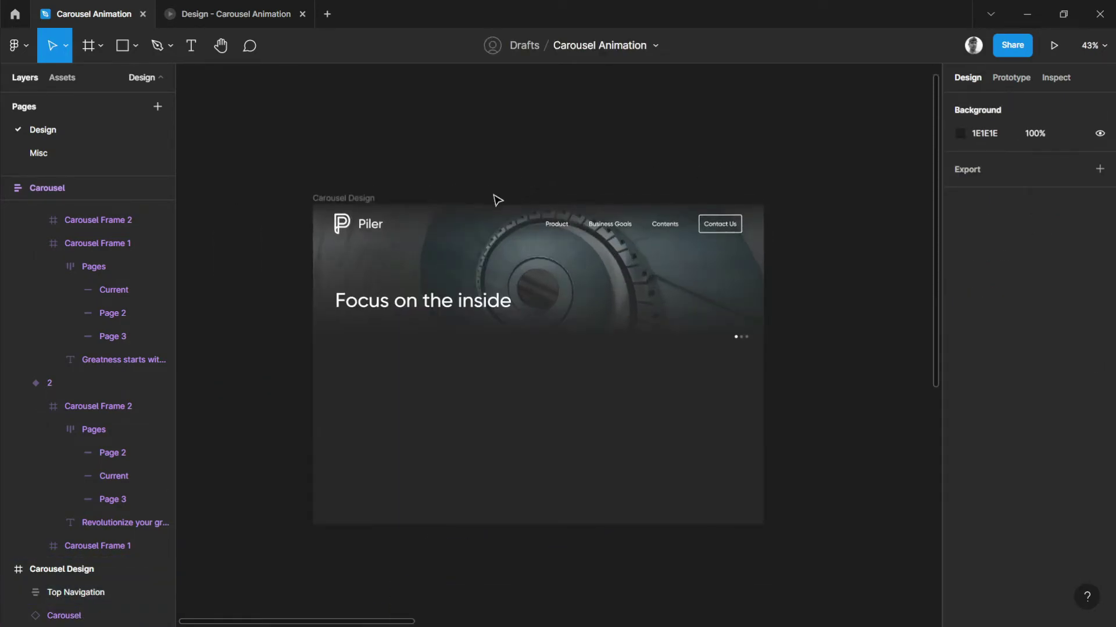
# Check the translucent Piler bar overlaying the photo, then select the Carousel Design frame.
pyautogui.click(390, 226)
pyautogui.scroll(-5, 1008, 353)
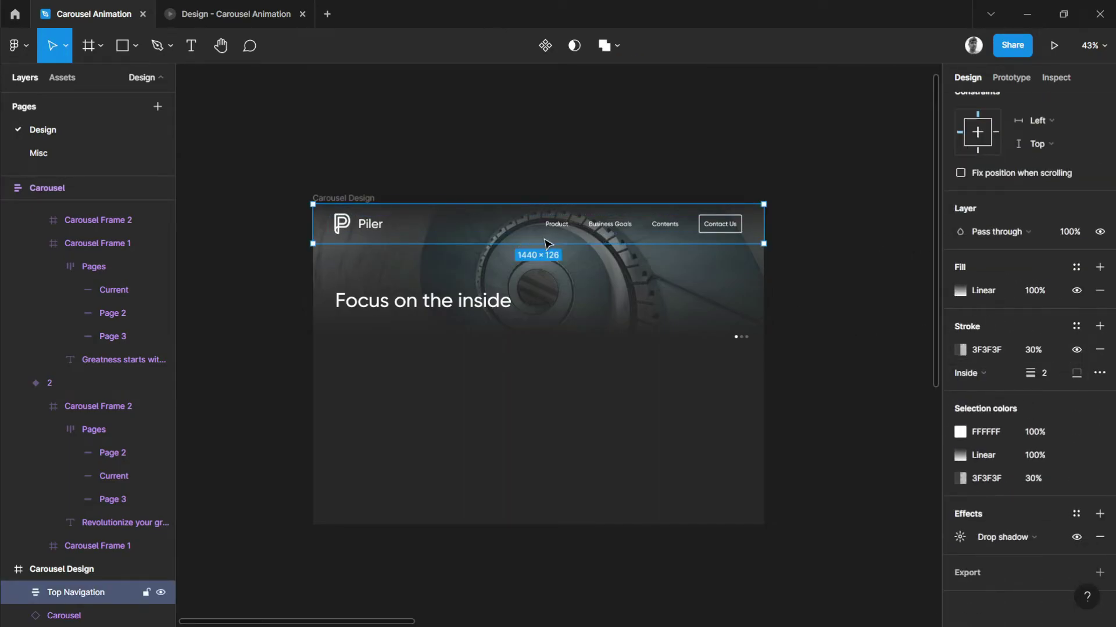
pyautogui.scroll(5, 555, 241)
pyautogui.scroll(-6, 587, 244)
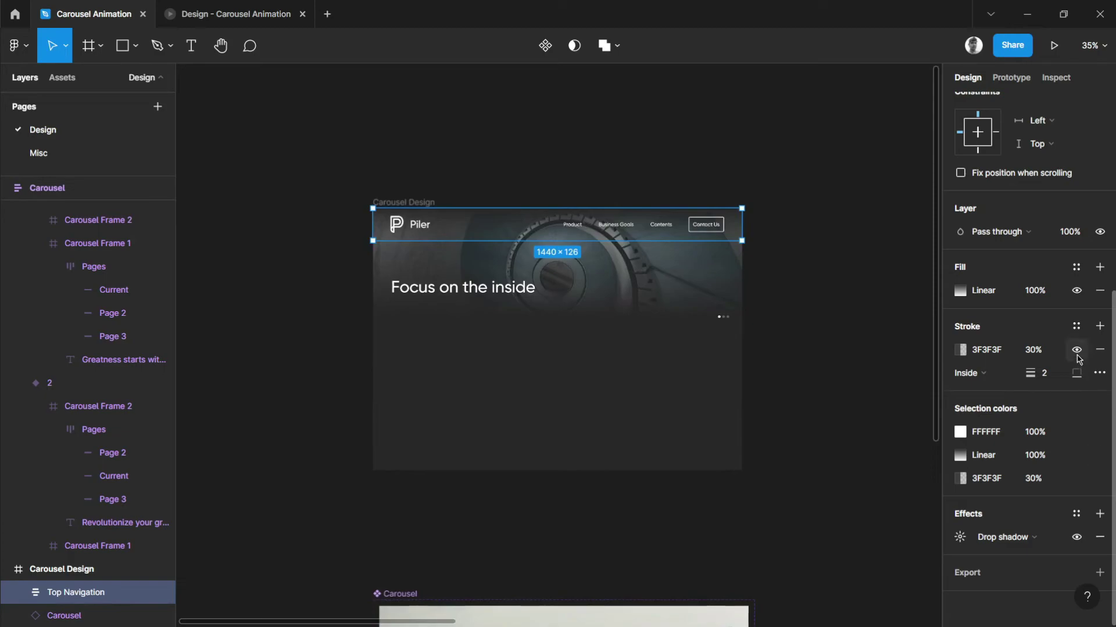
pyautogui.click(825, 341)
pyautogui.scroll(2, 779, 327)
pyautogui.scroll(1, 779, 328)
pyautogui.hscroll(-1, 779, 327)
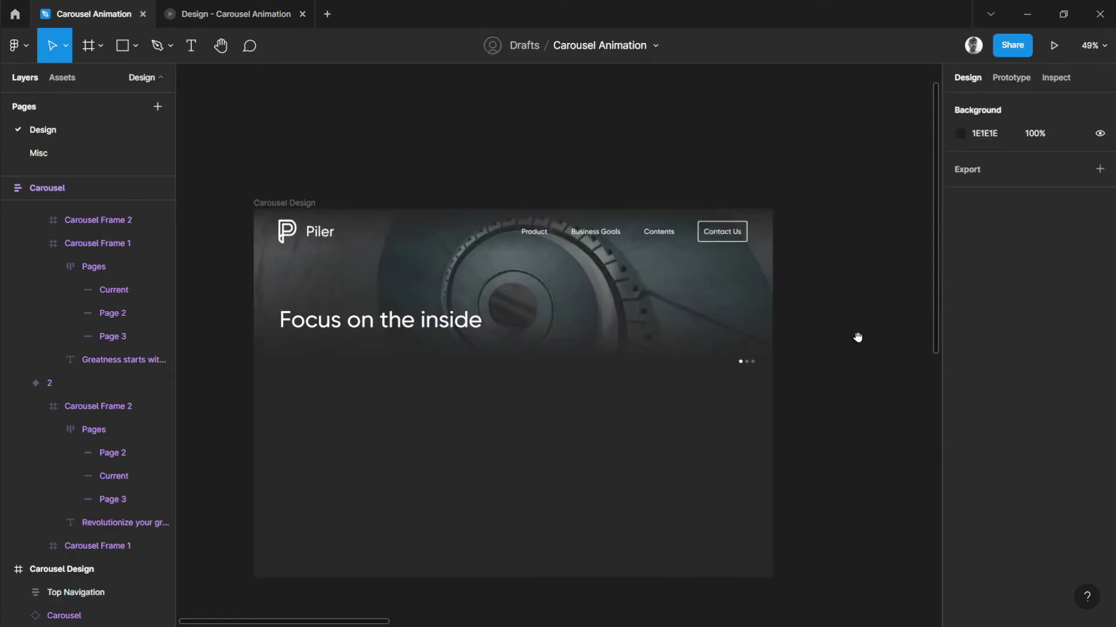
pyautogui.click(256, 203)
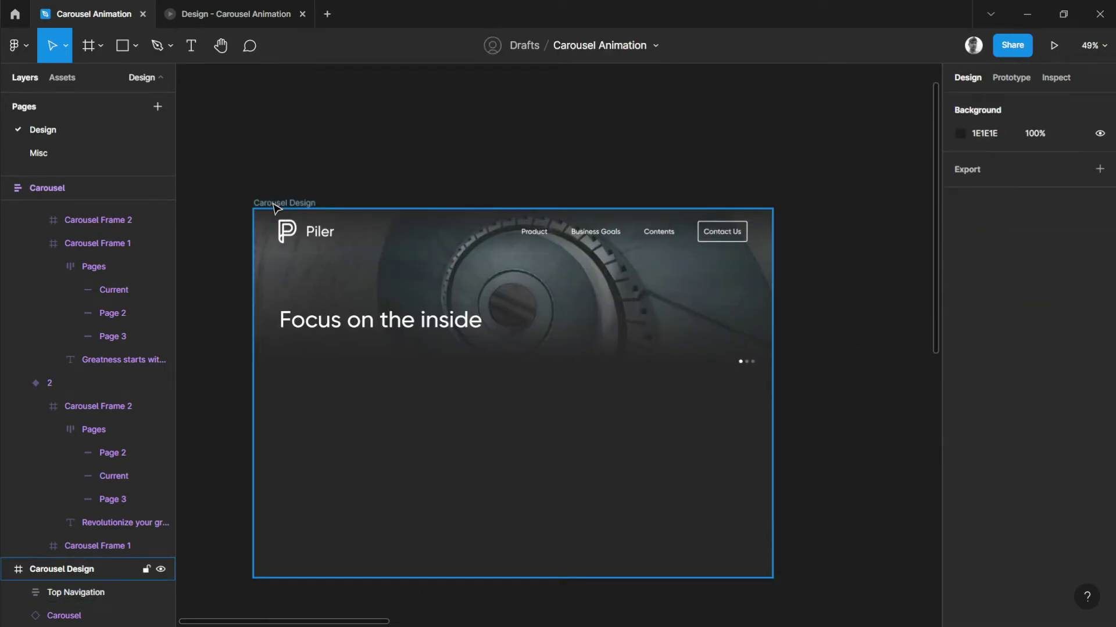
pyautogui.click(1053, 45)
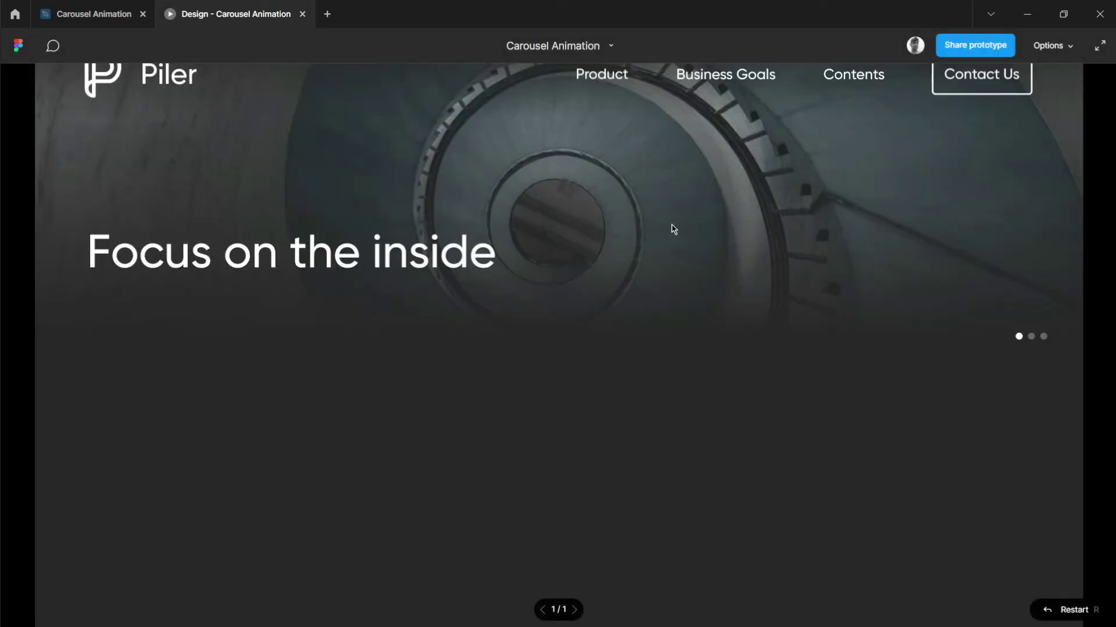
pyautogui.press('z')
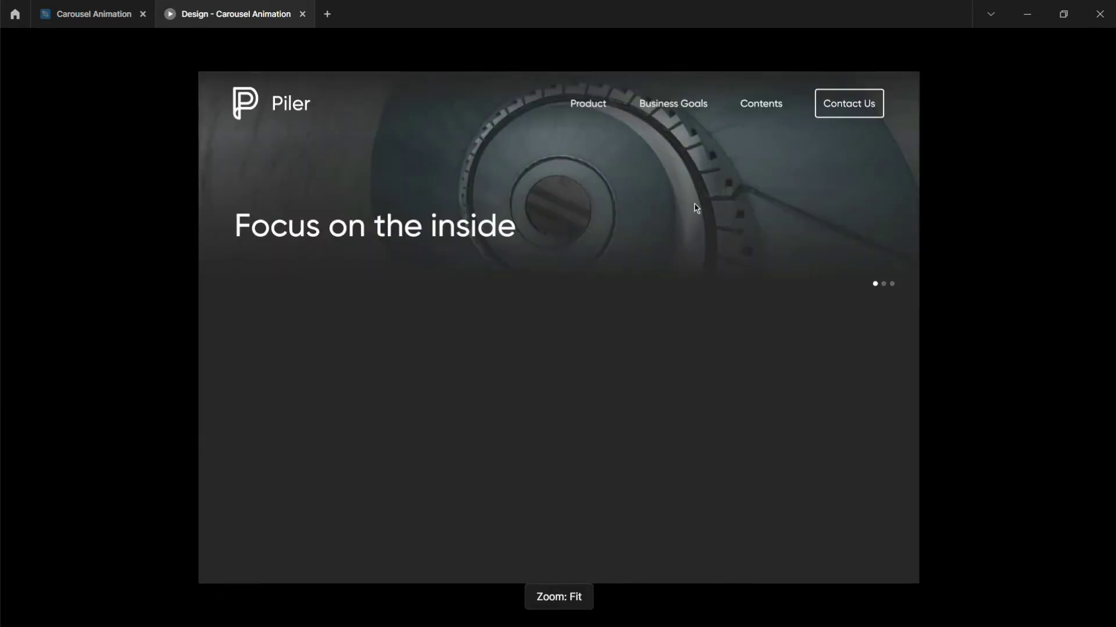
pyautogui.click(883, 285)
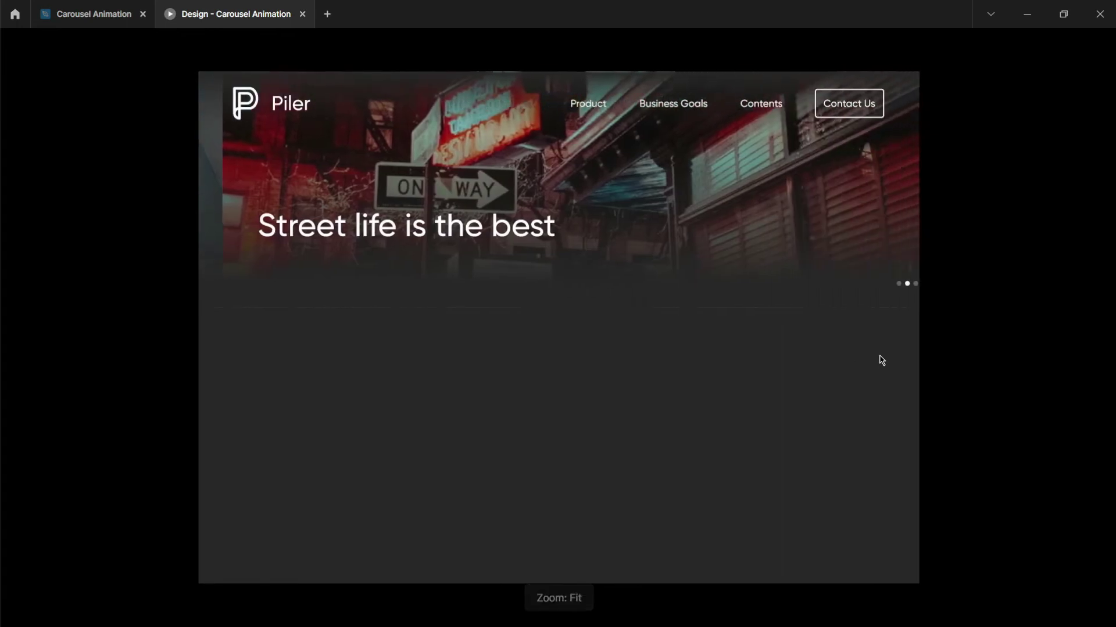
pyautogui.click(892, 285)
pyautogui.click(875, 285)
pyautogui.click(885, 284)
pyautogui.click(892, 284)
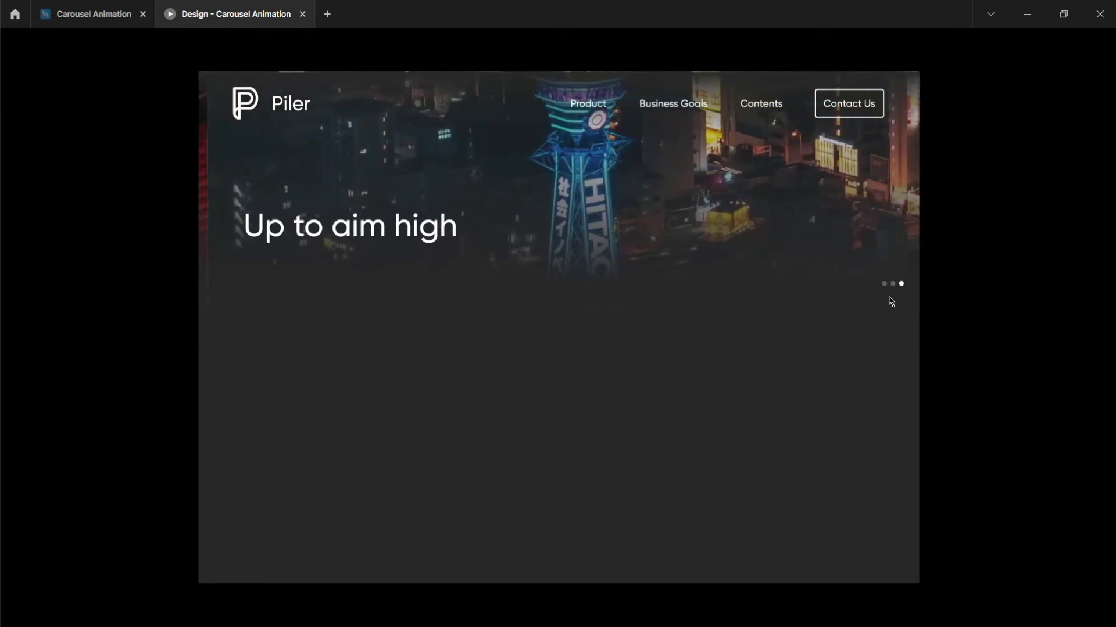
pyautogui.click(877, 288)
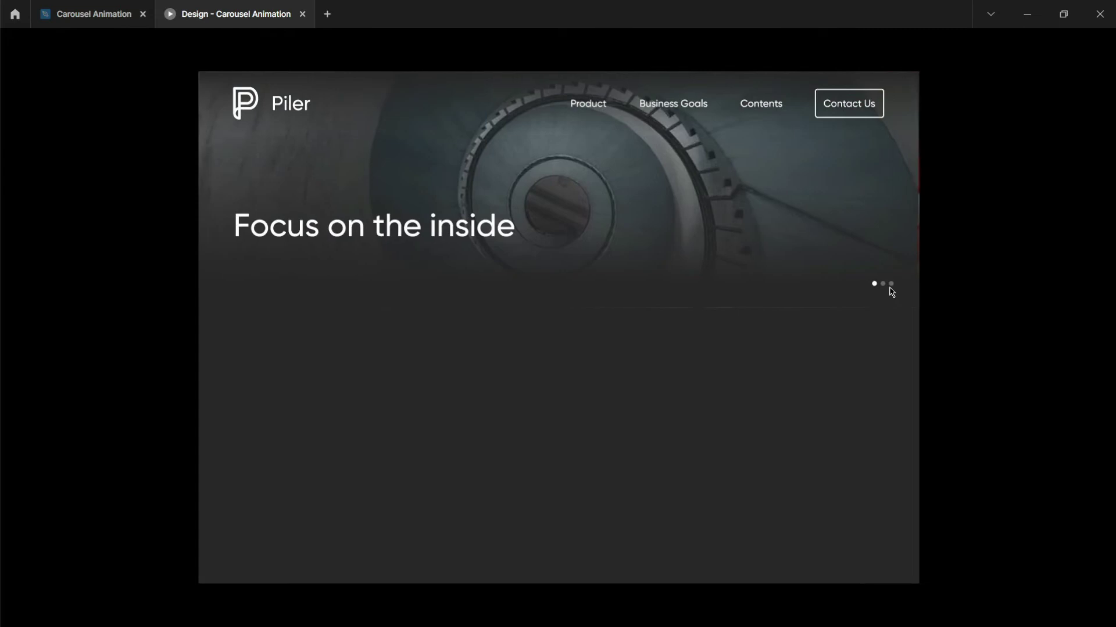
pyautogui.click(885, 286)
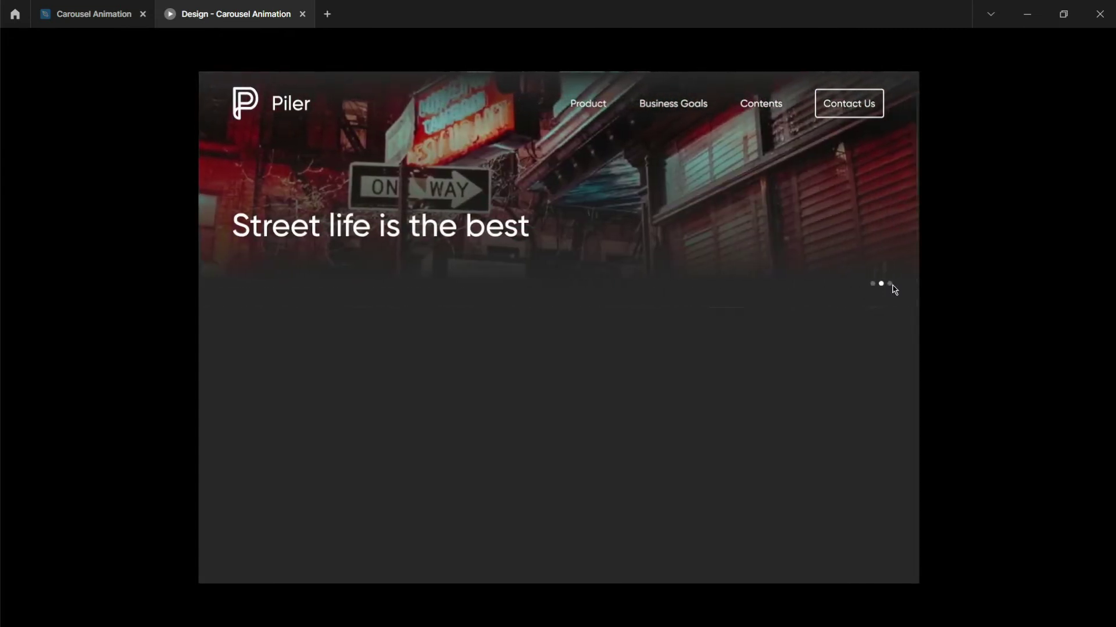
pyautogui.click(893, 285)
pyautogui.click(81, 17)
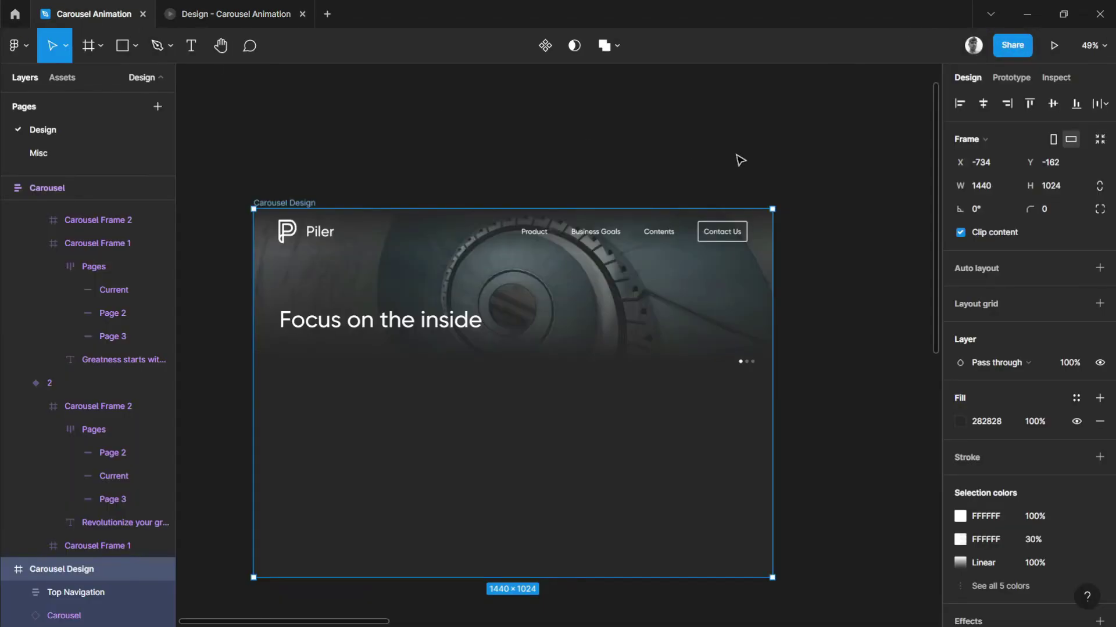
# Bring the three Carousel variants into view with their prototype connections shown.
pyautogui.click(738, 156)
pyautogui.scroll(-3, 741, 158)
pyautogui.moveTo(814, 316); pyautogui.dragTo(484, 134)
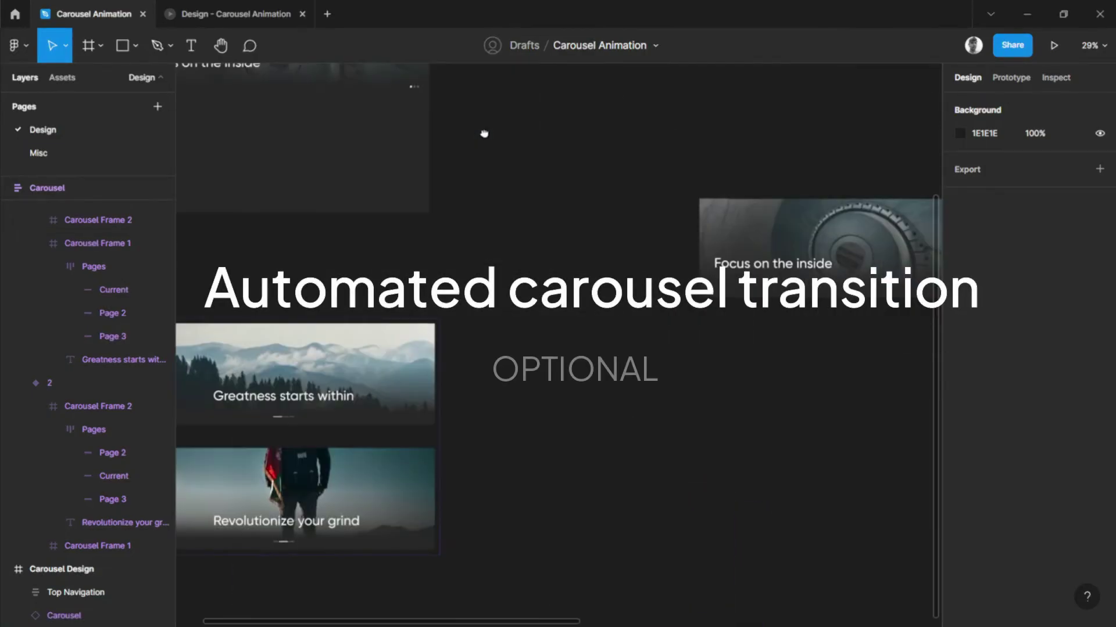
pyautogui.scroll(-5, 664, 137)
pyautogui.scroll(-3, 374, 303)
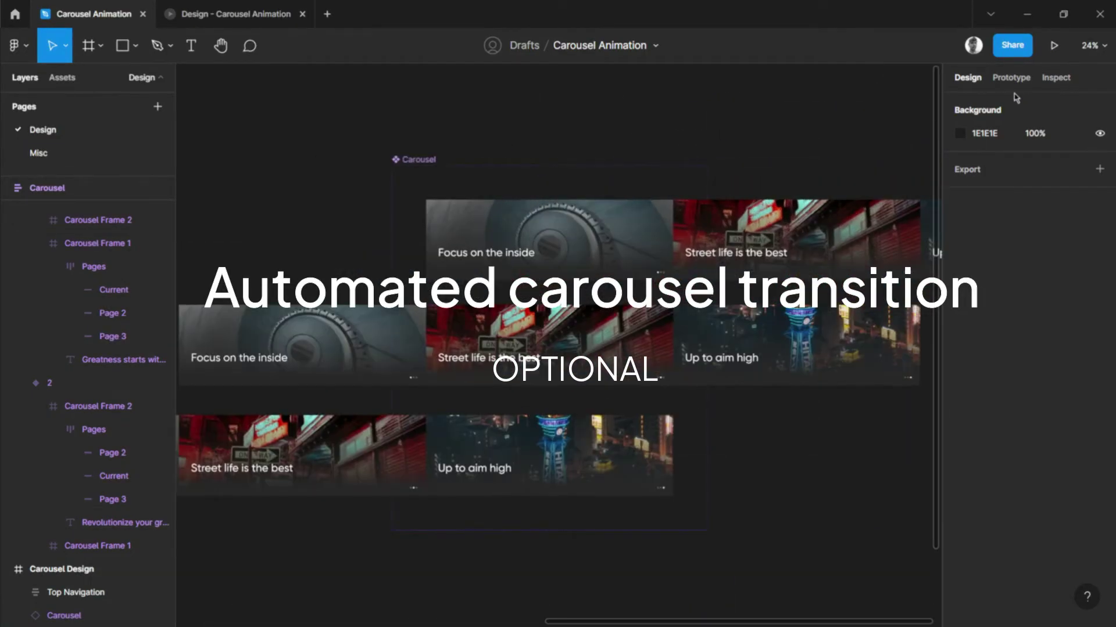
pyautogui.click(1014, 82)
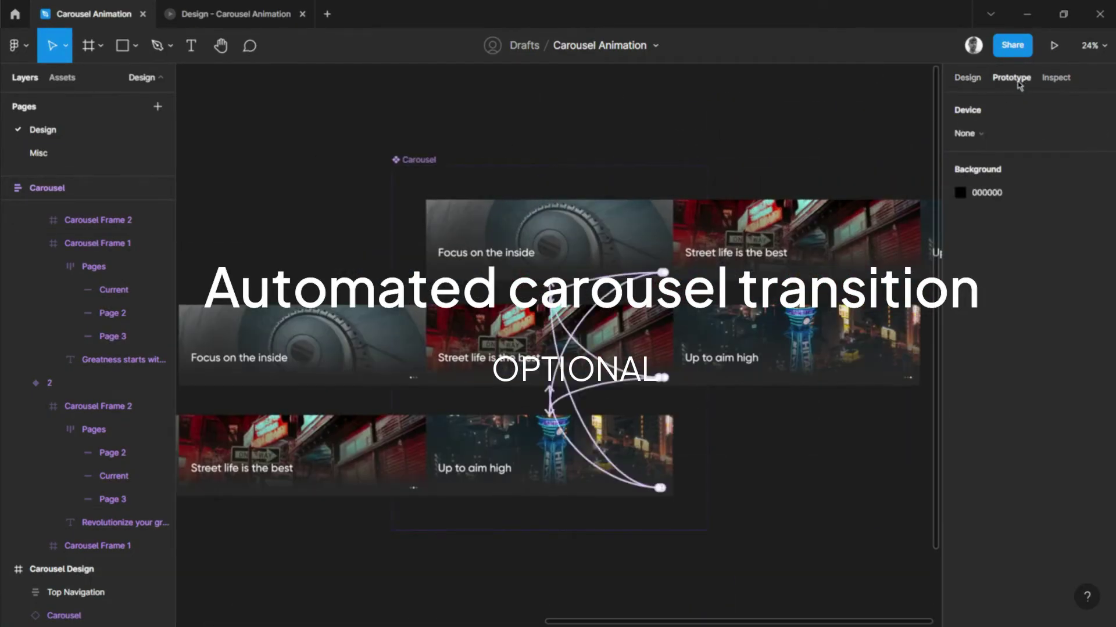
# Link Set 1 to Set 2 with an After delay 500ms trigger.
pyautogui.click(607, 243)
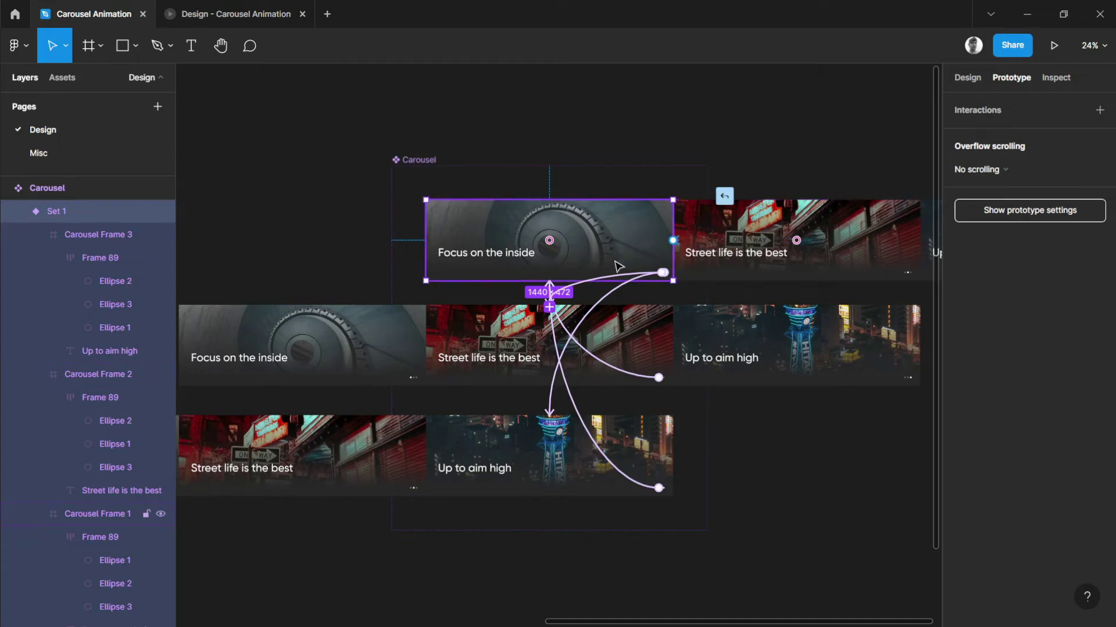
pyautogui.moveTo(613, 270); pyautogui.dragTo(552, 314)
pyautogui.click(846, 170)
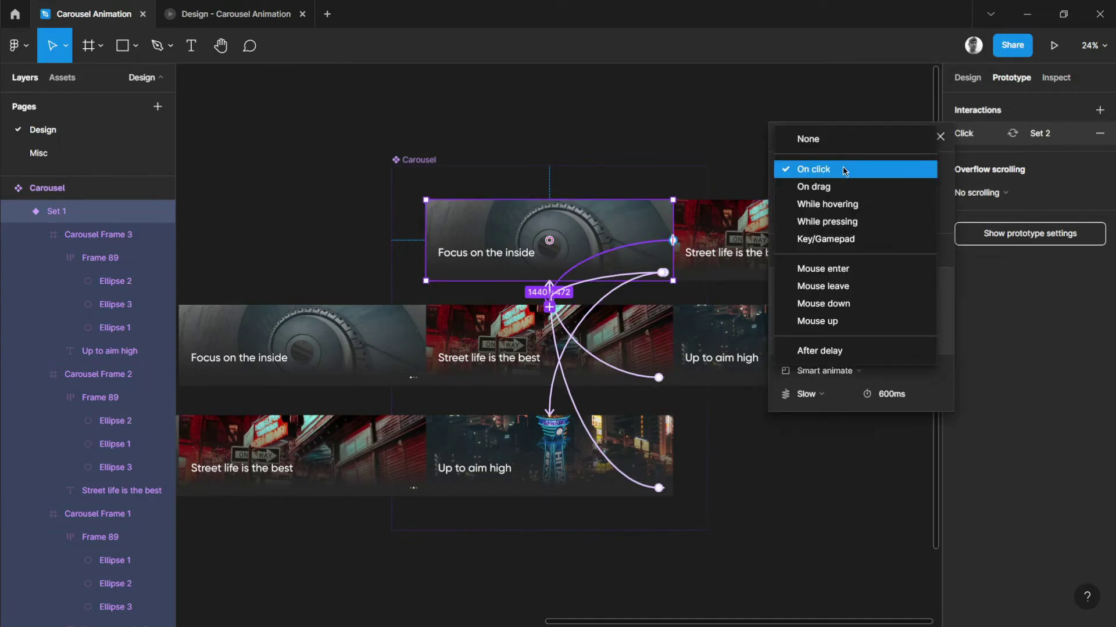
pyautogui.click(818, 351)
pyautogui.click(915, 172)
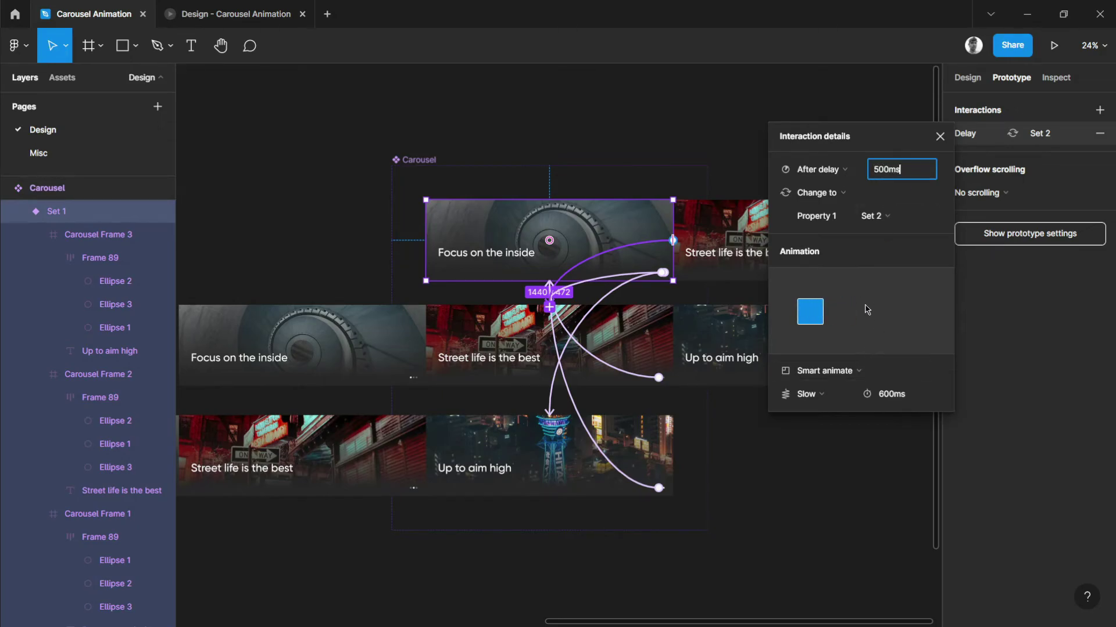
pyautogui.click(938, 198)
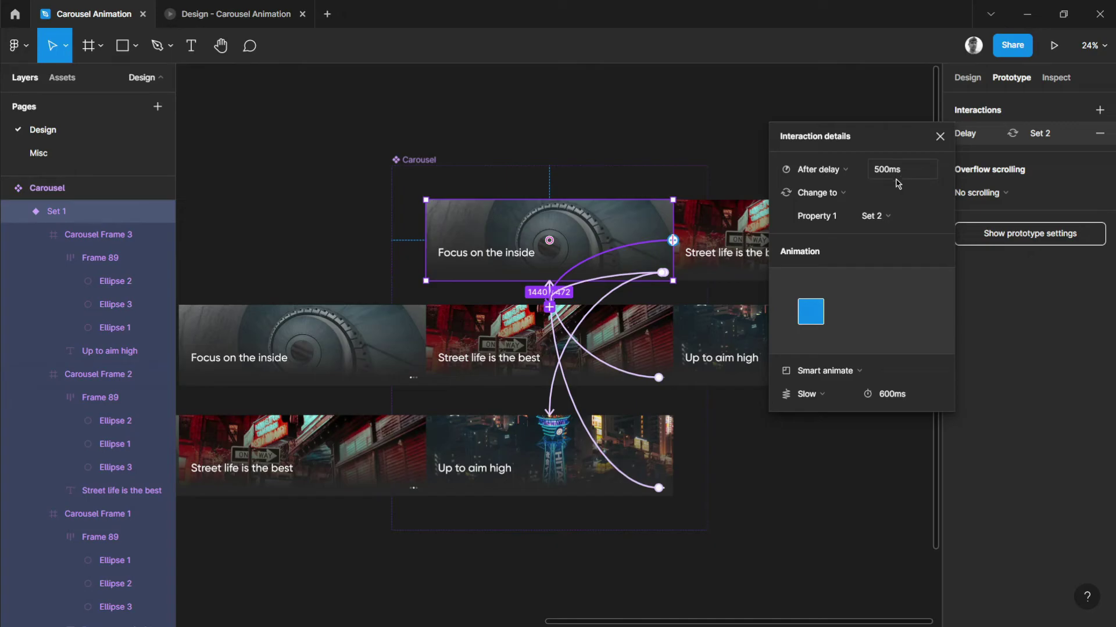
# Link Set 2 to Set 3 with an After delay 500ms trigger.
pyautogui.click(478, 331)
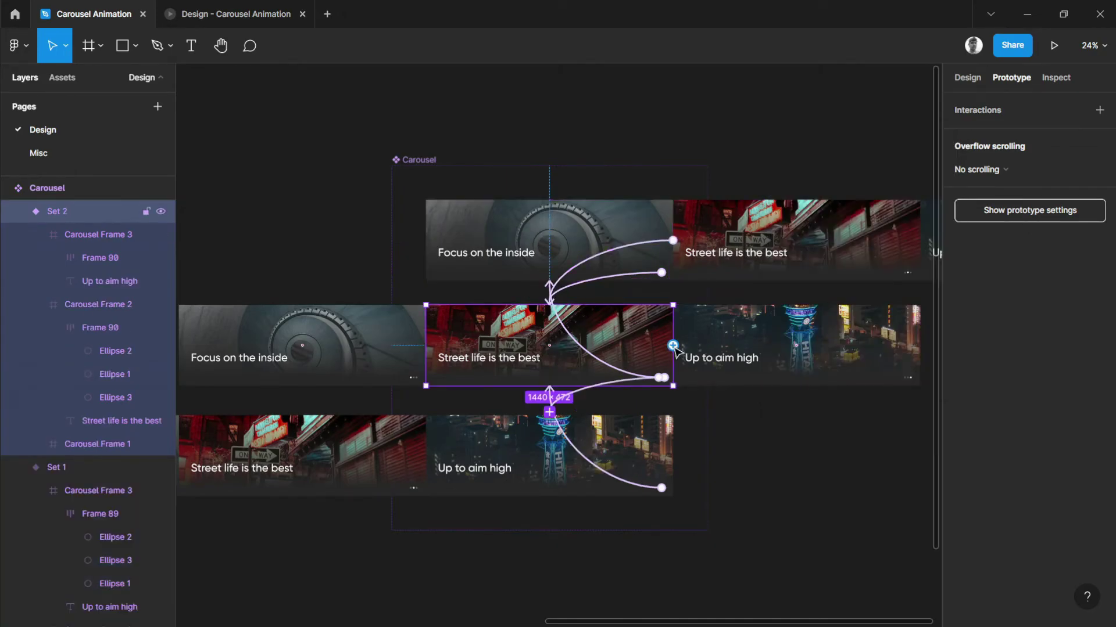
pyautogui.moveTo(672, 346); pyautogui.dragTo(511, 445)
pyautogui.click(841, 180)
pyautogui.click(844, 353)
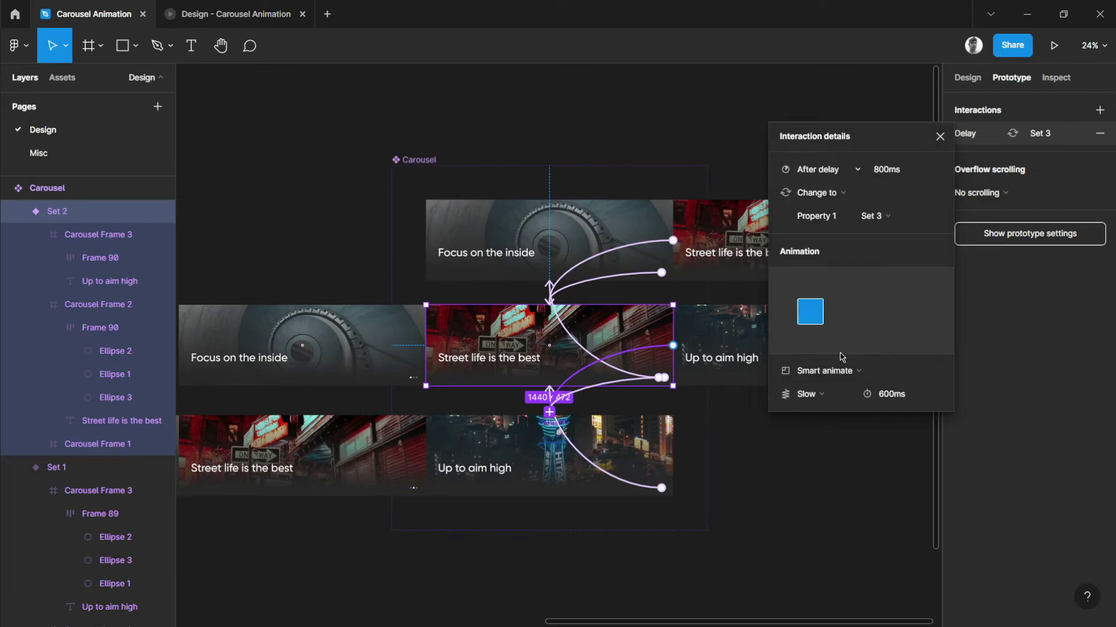
pyautogui.click(910, 173)
pyautogui.write('500')
pyautogui.press('Return')
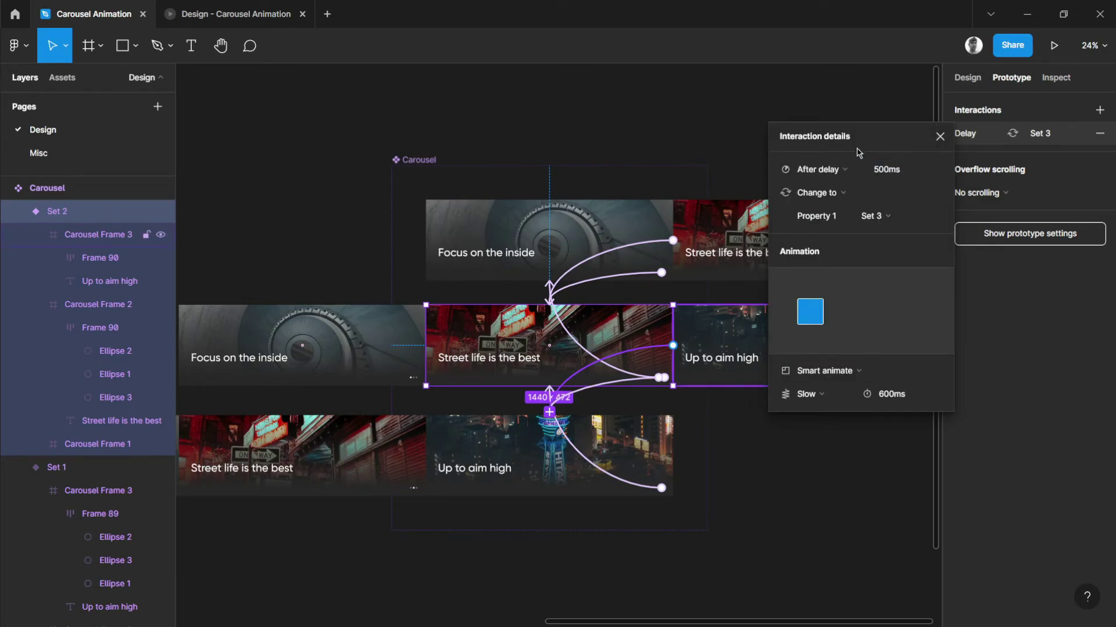
# Loop Set 3 back to Set 1 after a 500ms delay, keeping Smart animate.
pyautogui.click(650, 456)
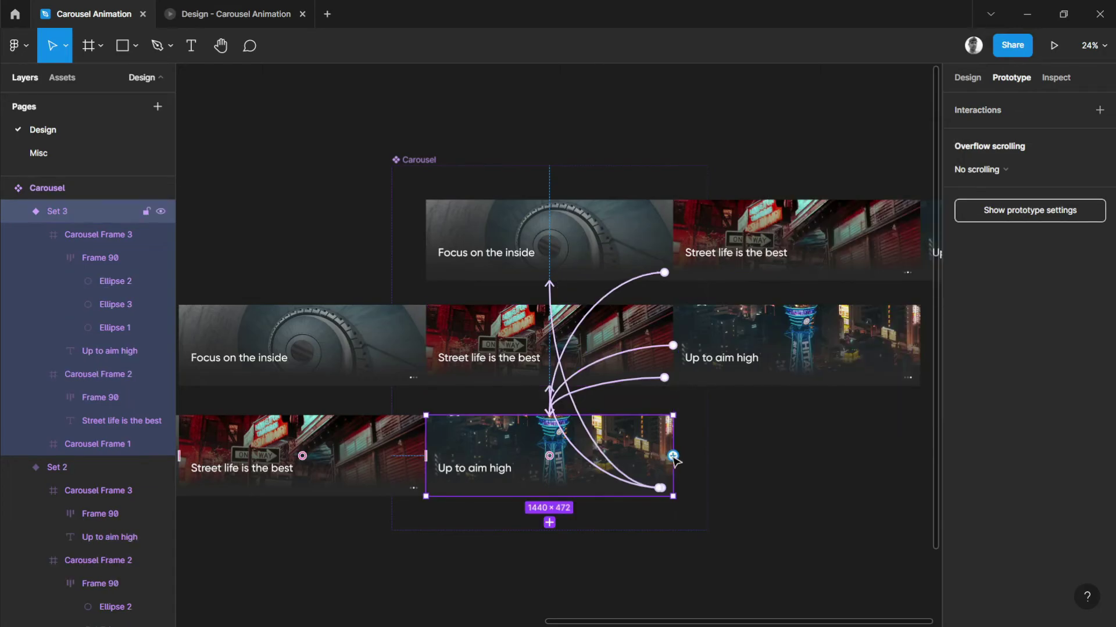
pyautogui.moveTo(674, 459); pyautogui.dragTo(604, 244)
pyautogui.click(862, 172)
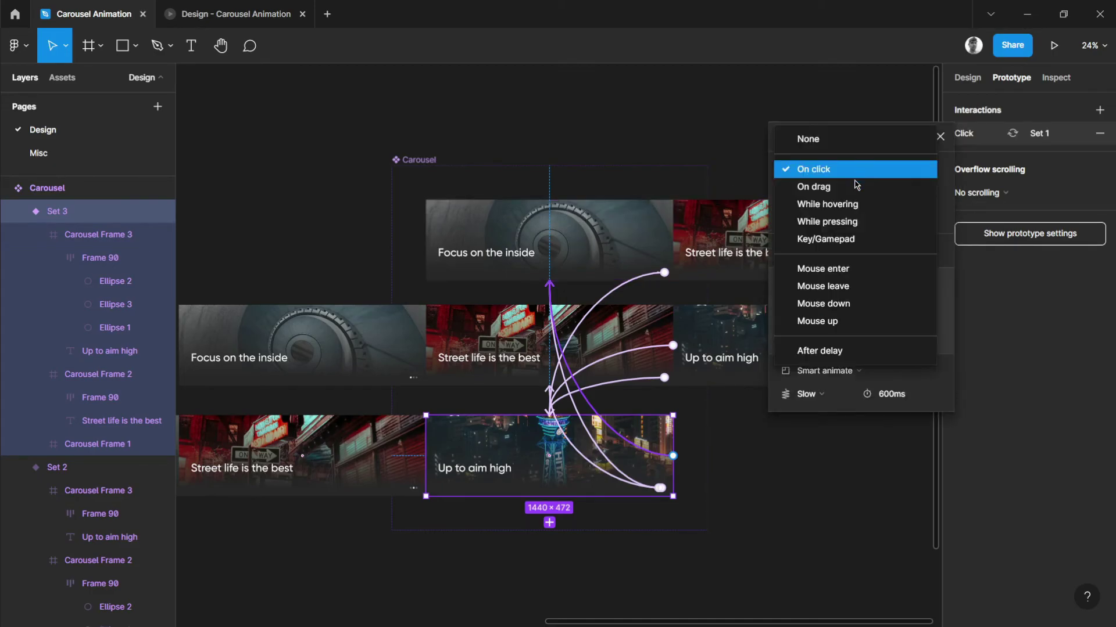
pyautogui.click(834, 352)
pyautogui.click(894, 169)
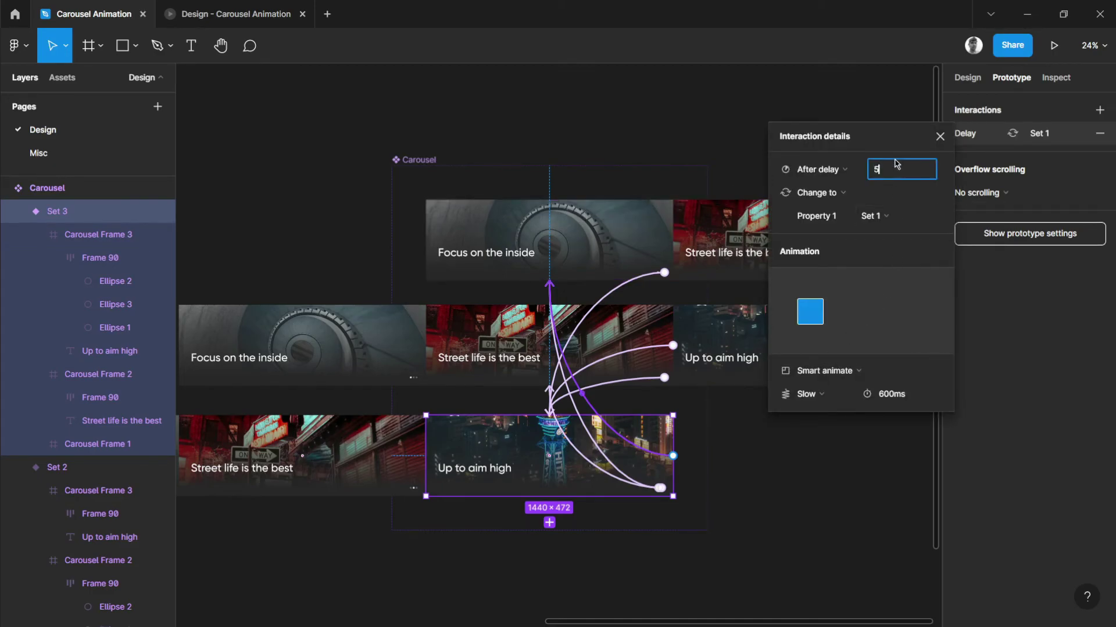
pyautogui.write('500ms')
pyautogui.press('Return')
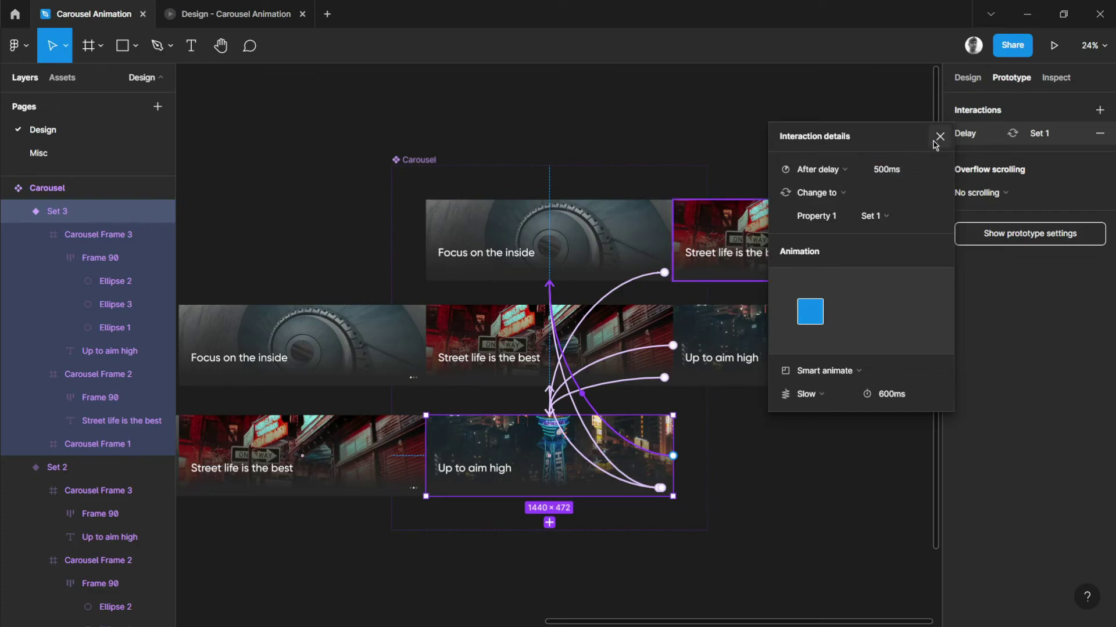
pyautogui.click(940, 138)
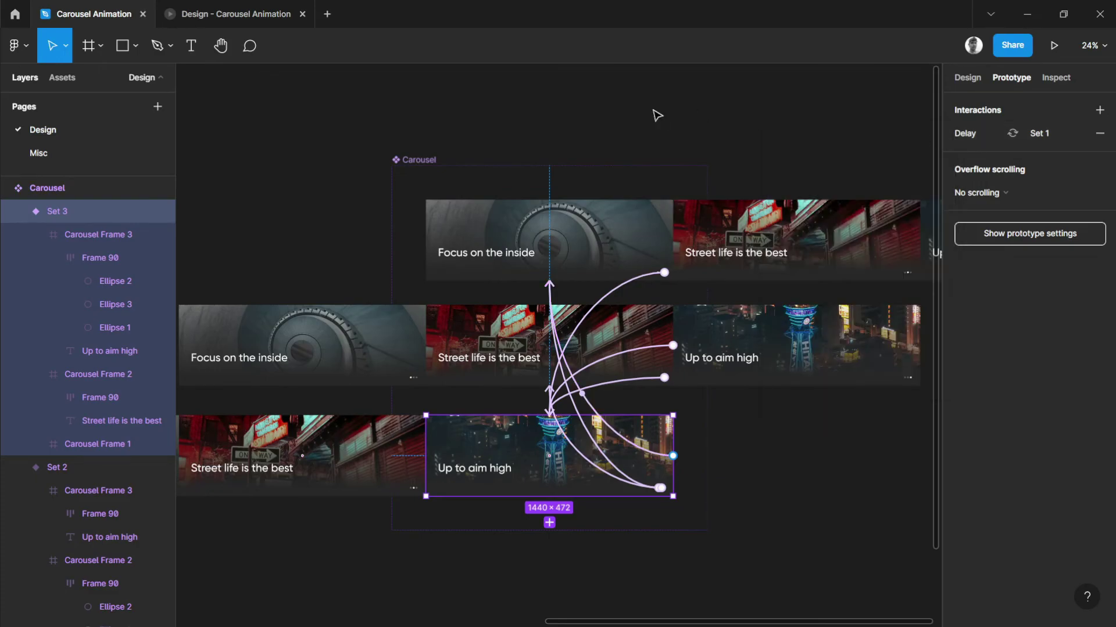
pyautogui.click(697, 117)
pyautogui.scroll(-3, 483, 132)
pyautogui.moveTo(483, 132); pyautogui.dragTo(727, 171)
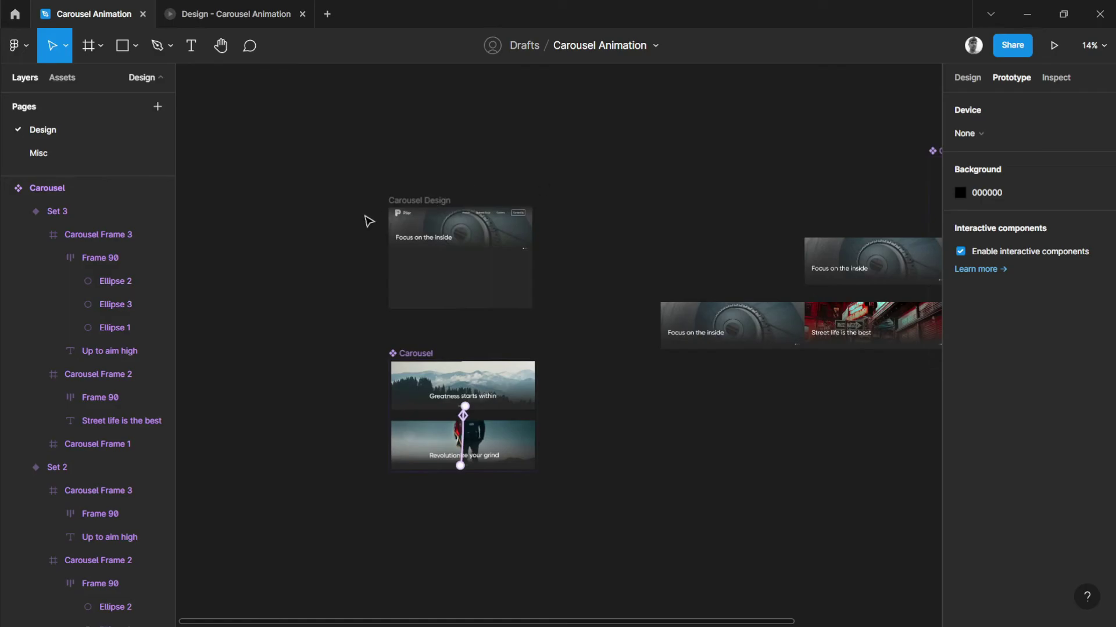
pyautogui.scroll(5, 369, 221)
pyautogui.click(474, 188)
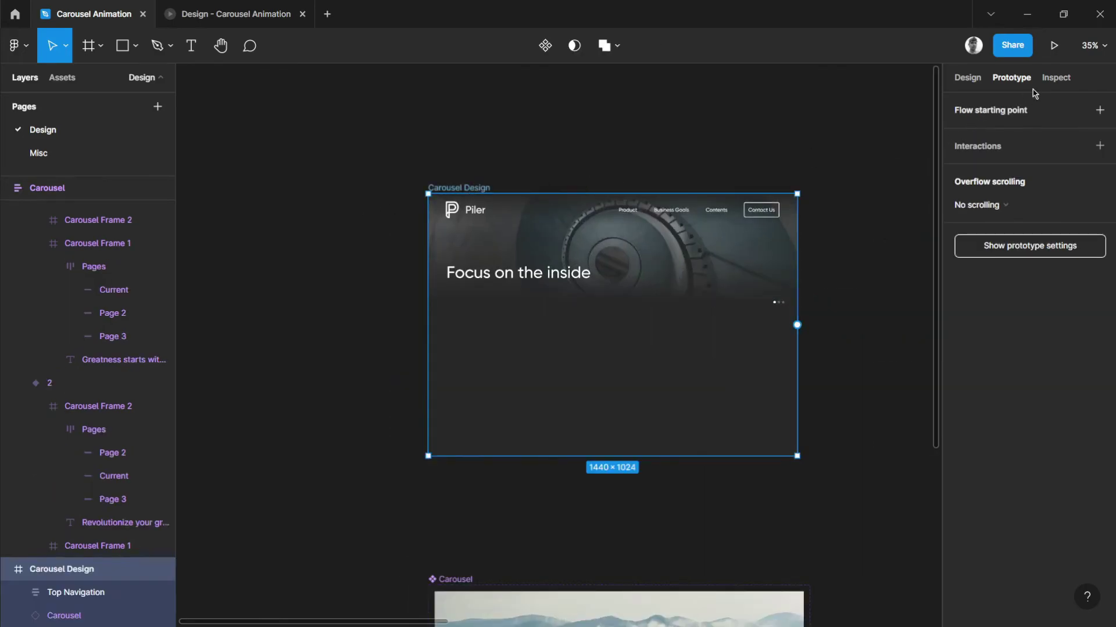
pyautogui.click(1053, 46)
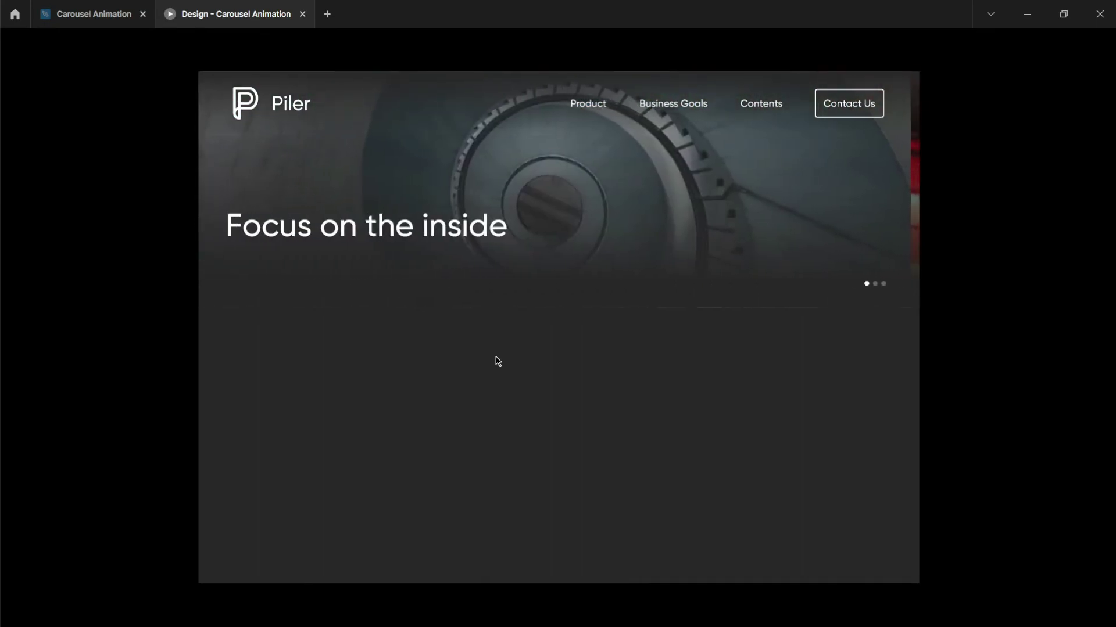
pyautogui.click(87, 14)
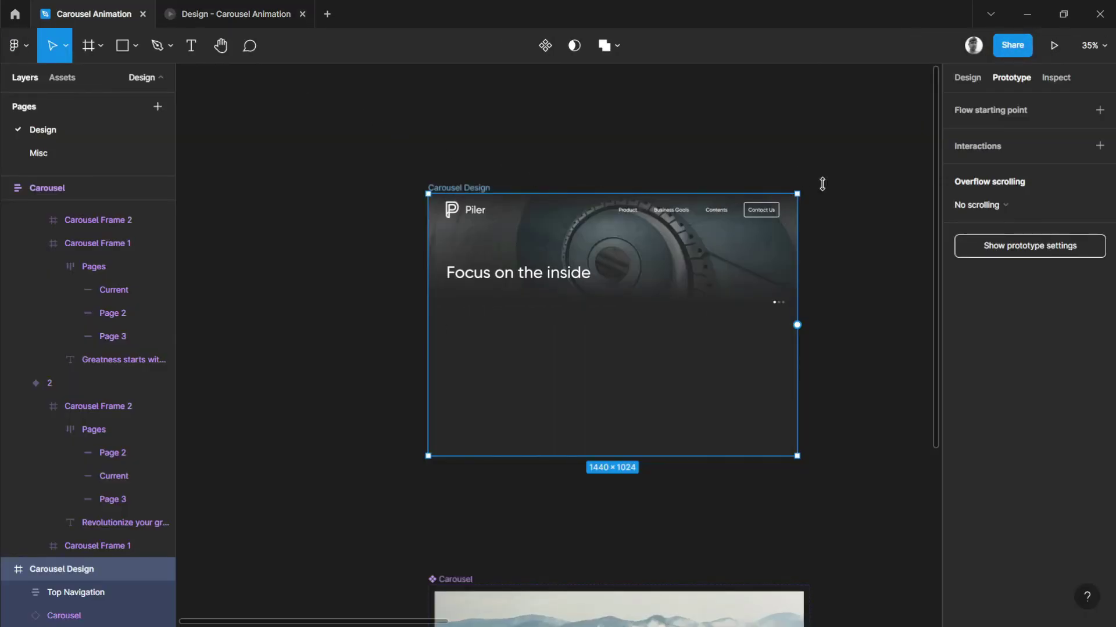
pyautogui.click(856, 237)
pyautogui.scroll(-7, 858, 304)
pyautogui.hscroll(3, 598, 267)
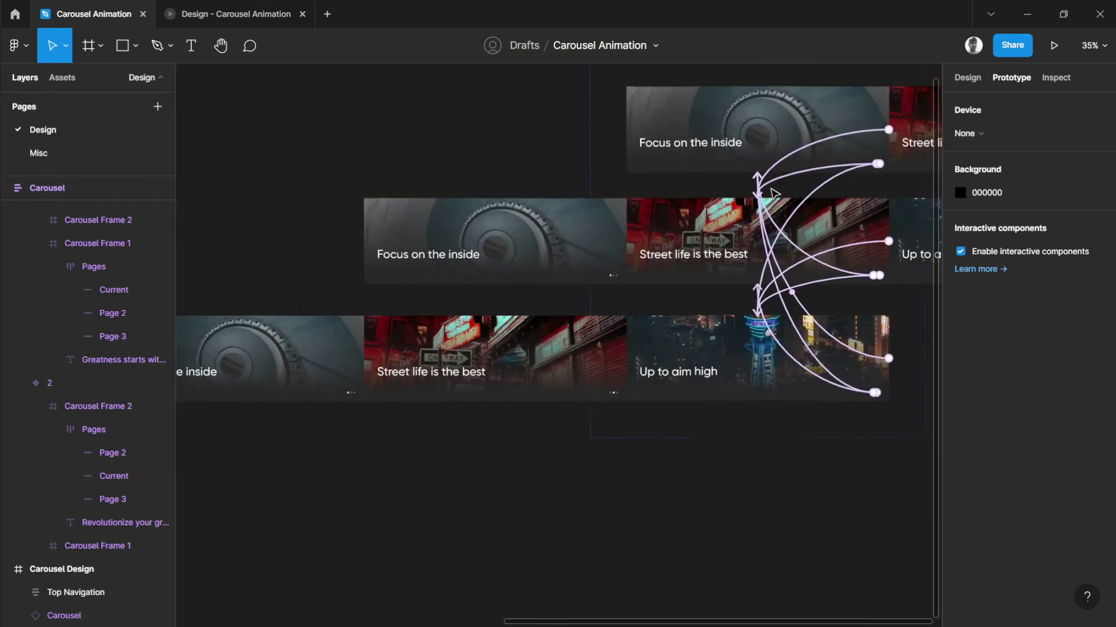
pyautogui.click(967, 77)
pyautogui.scroll(-5, 719, 149)
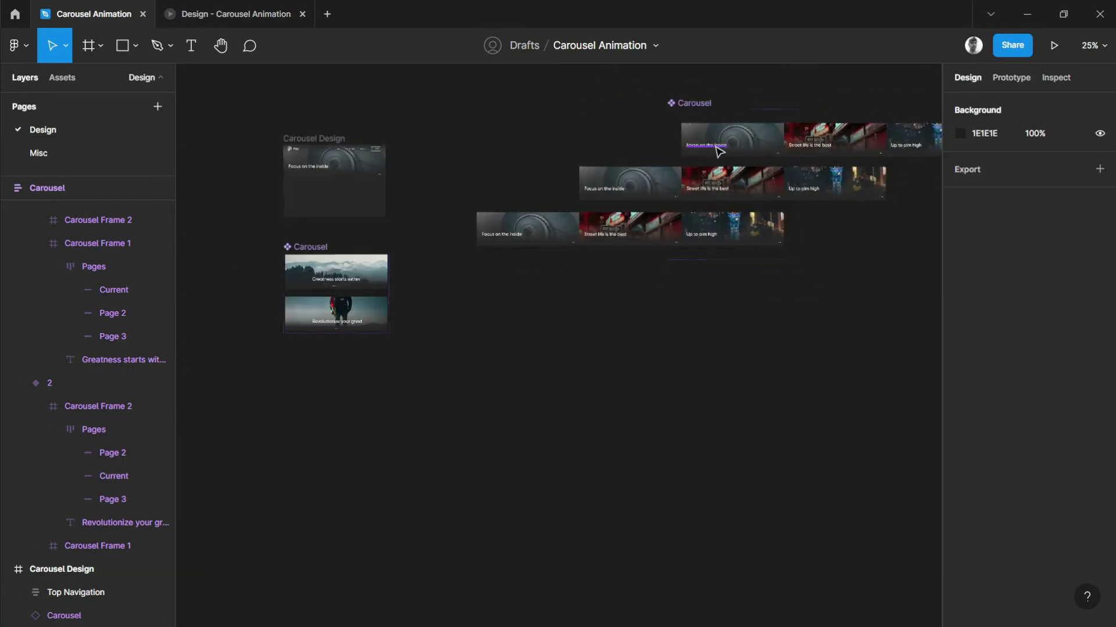
pyautogui.hscroll(2, 727, 157)
pyautogui.hscroll(2, 737, 163)
pyautogui.scroll(3, 656, 124)
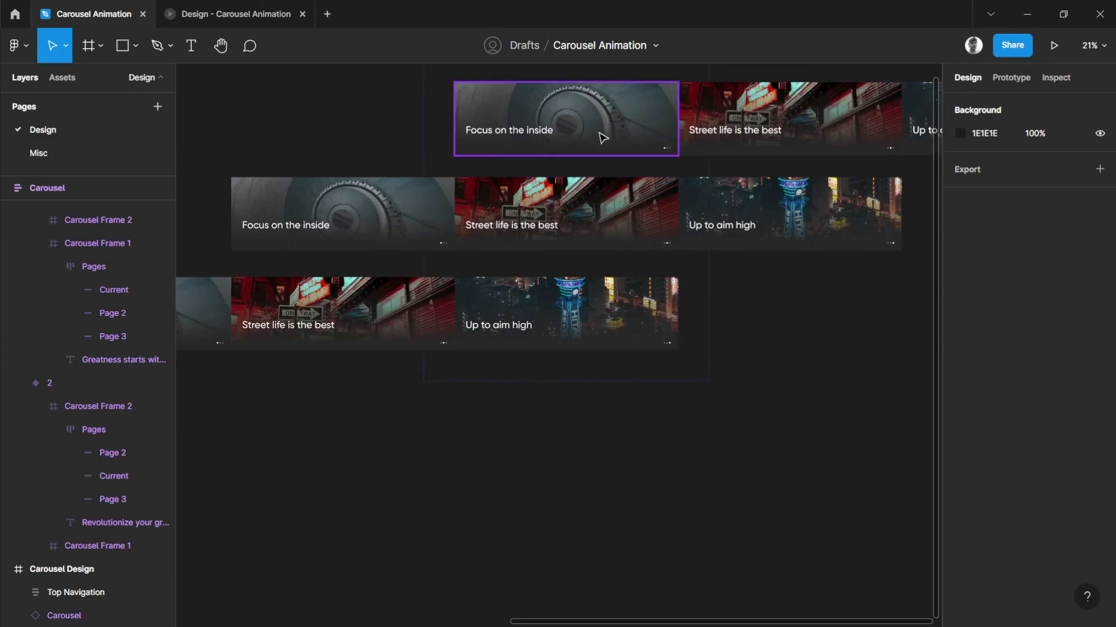
pyautogui.scroll(-3, 596, 122)
pyautogui.scroll(3, 654, 177)
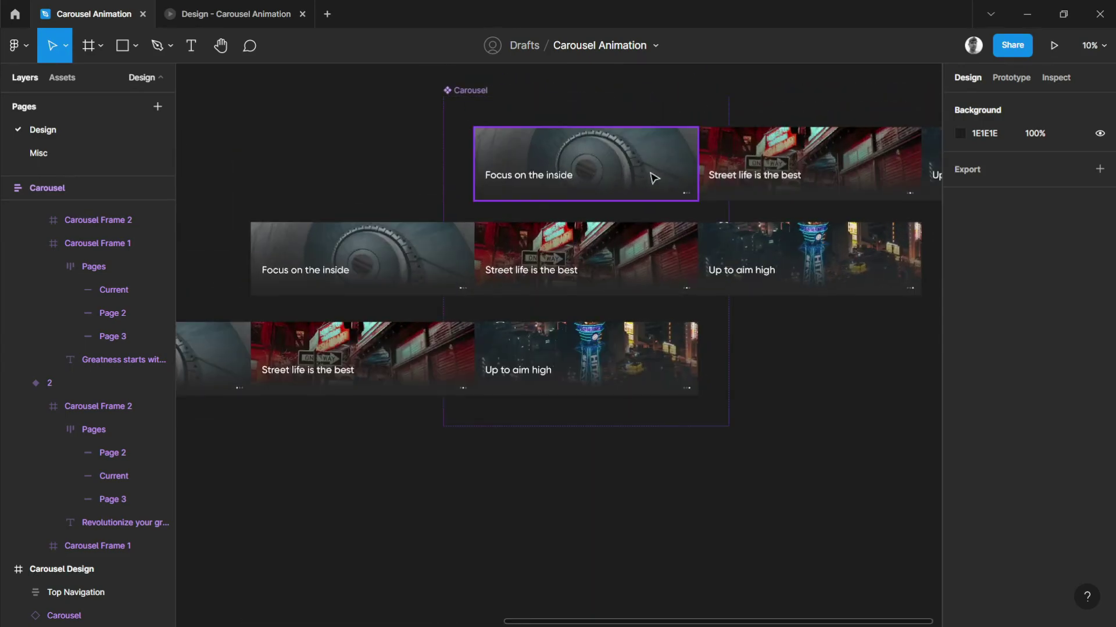
pyautogui.click(592, 160)
pyautogui.click(581, 357)
pyautogui.scroll(-5, 611, 298)
pyautogui.click(418, 209)
pyautogui.moveTo(537, 226); pyautogui.dragTo(803, 208)
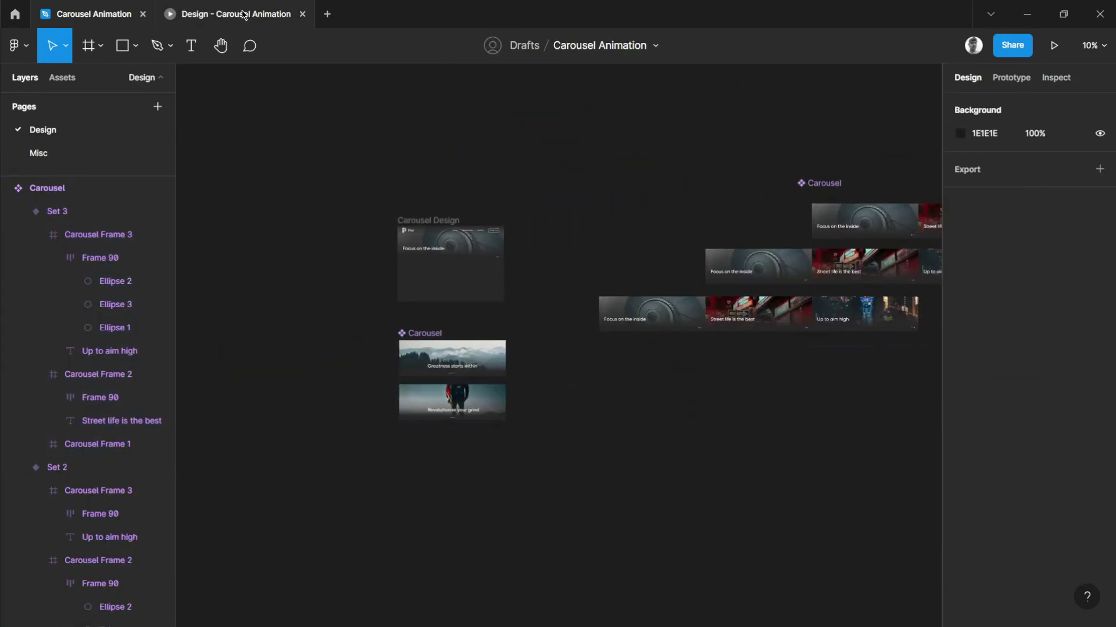
# Play the Design - Carousel Animation prototype to watch the slides auto-advance.
pyautogui.click(243, 14)
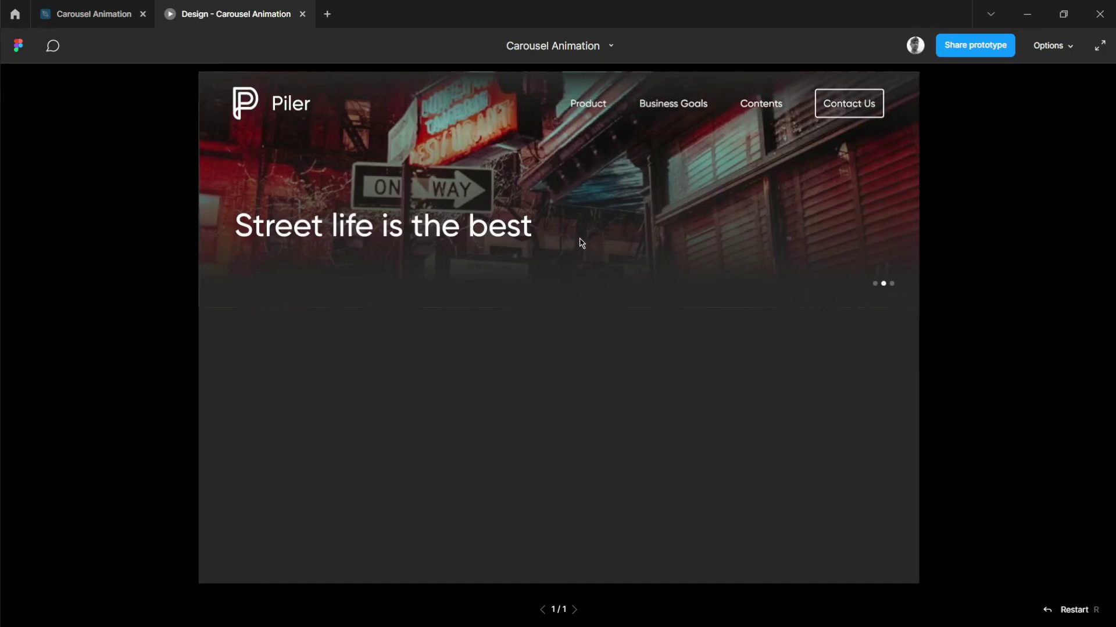